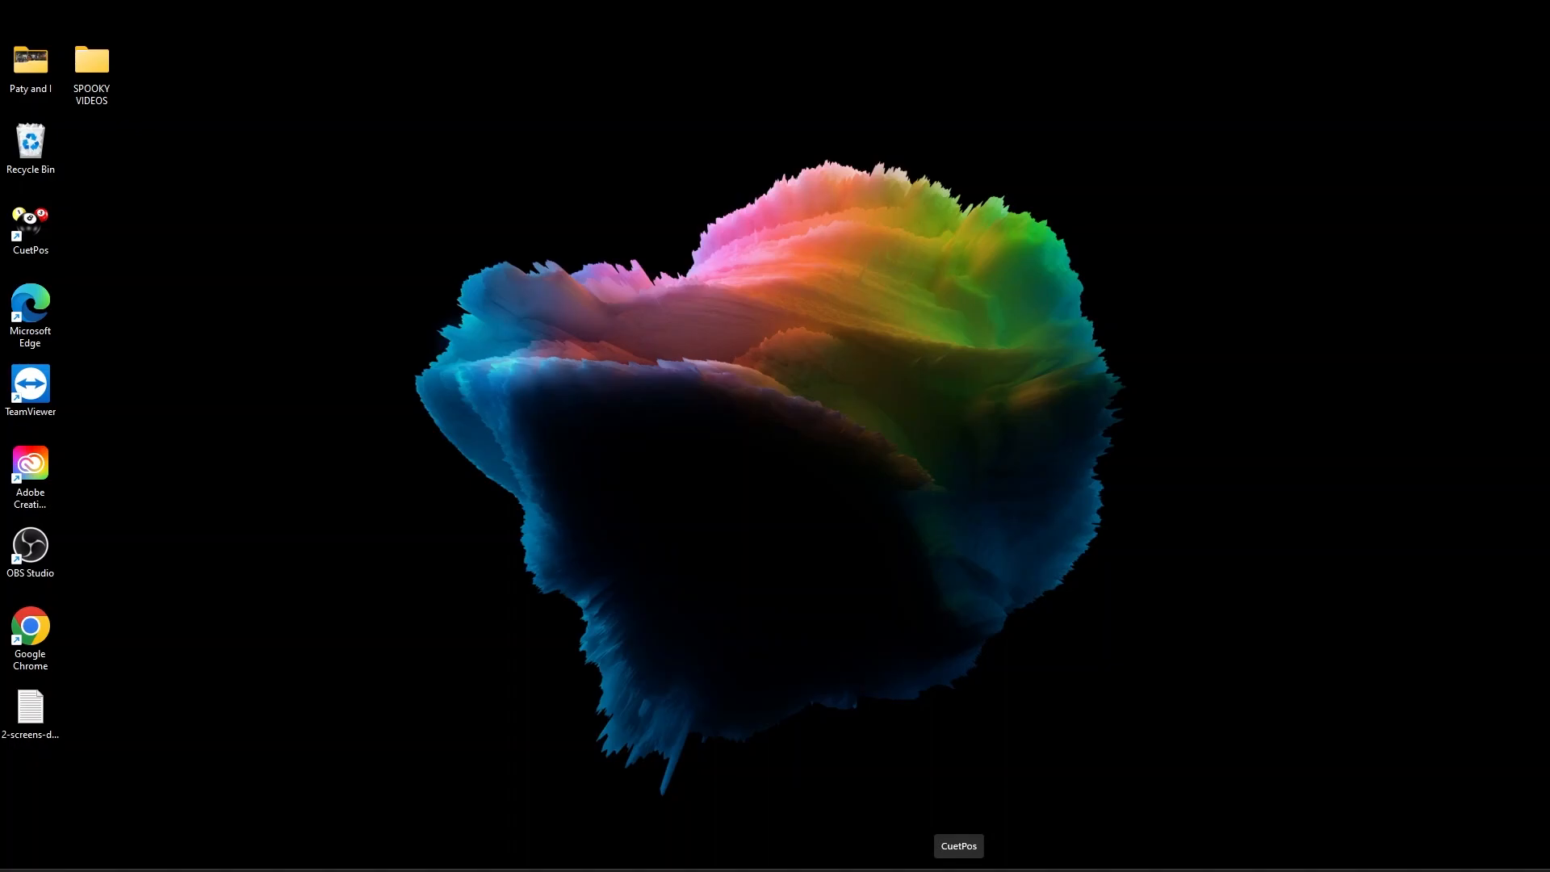
Open CuetPos from the desktop, compare its facilities floor plan with the sales view, and end on the sales view.
{"action": "left_click", "coordinate": [959, 864]}
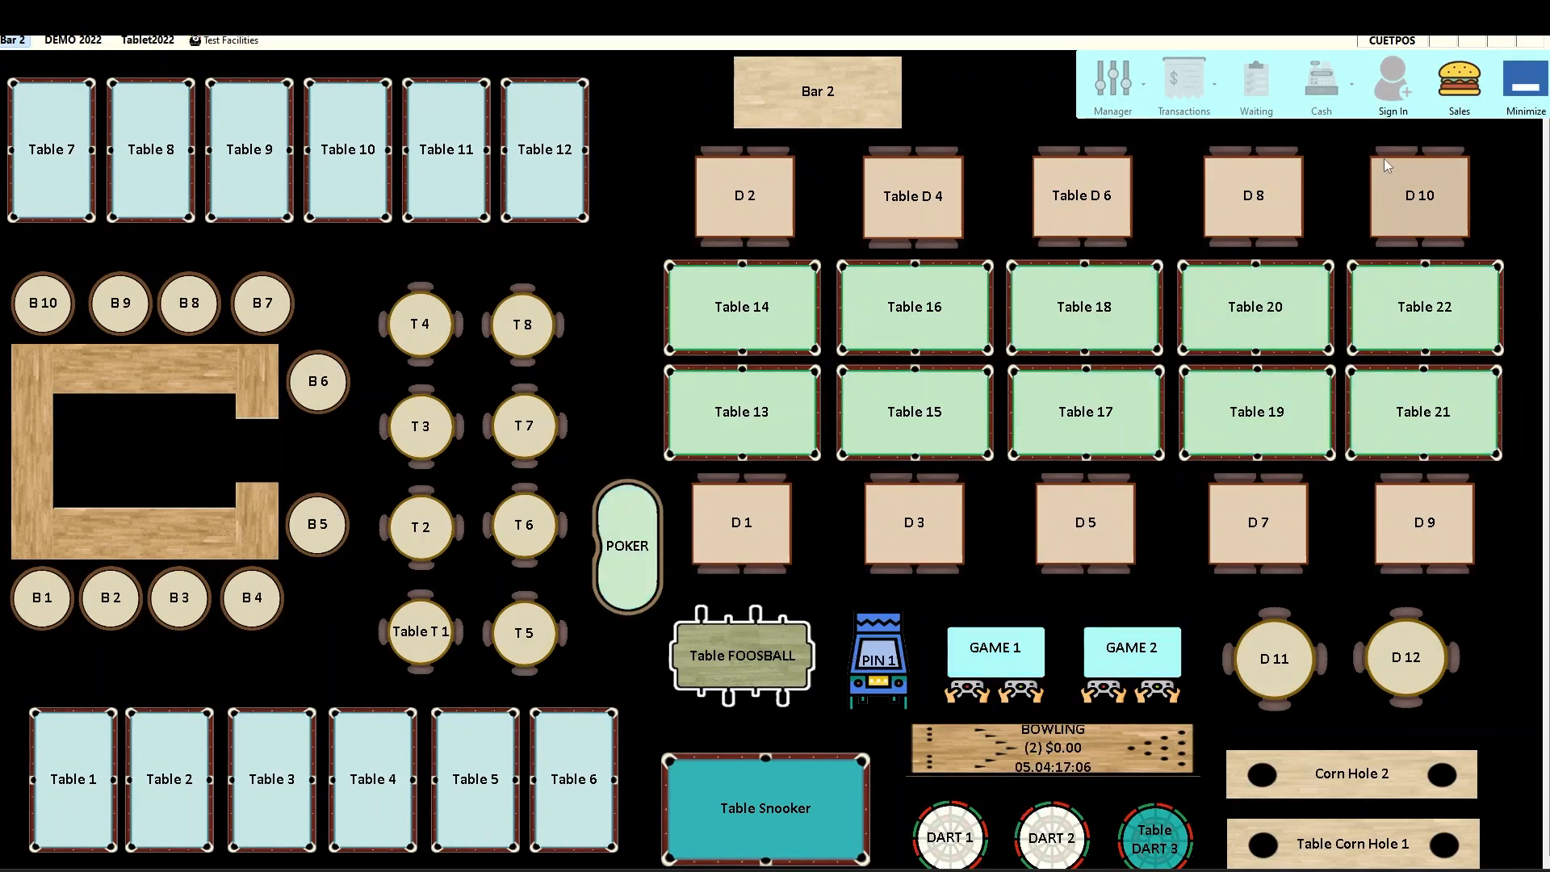
{"action": "left_click", "coordinate": [1446, 100]}
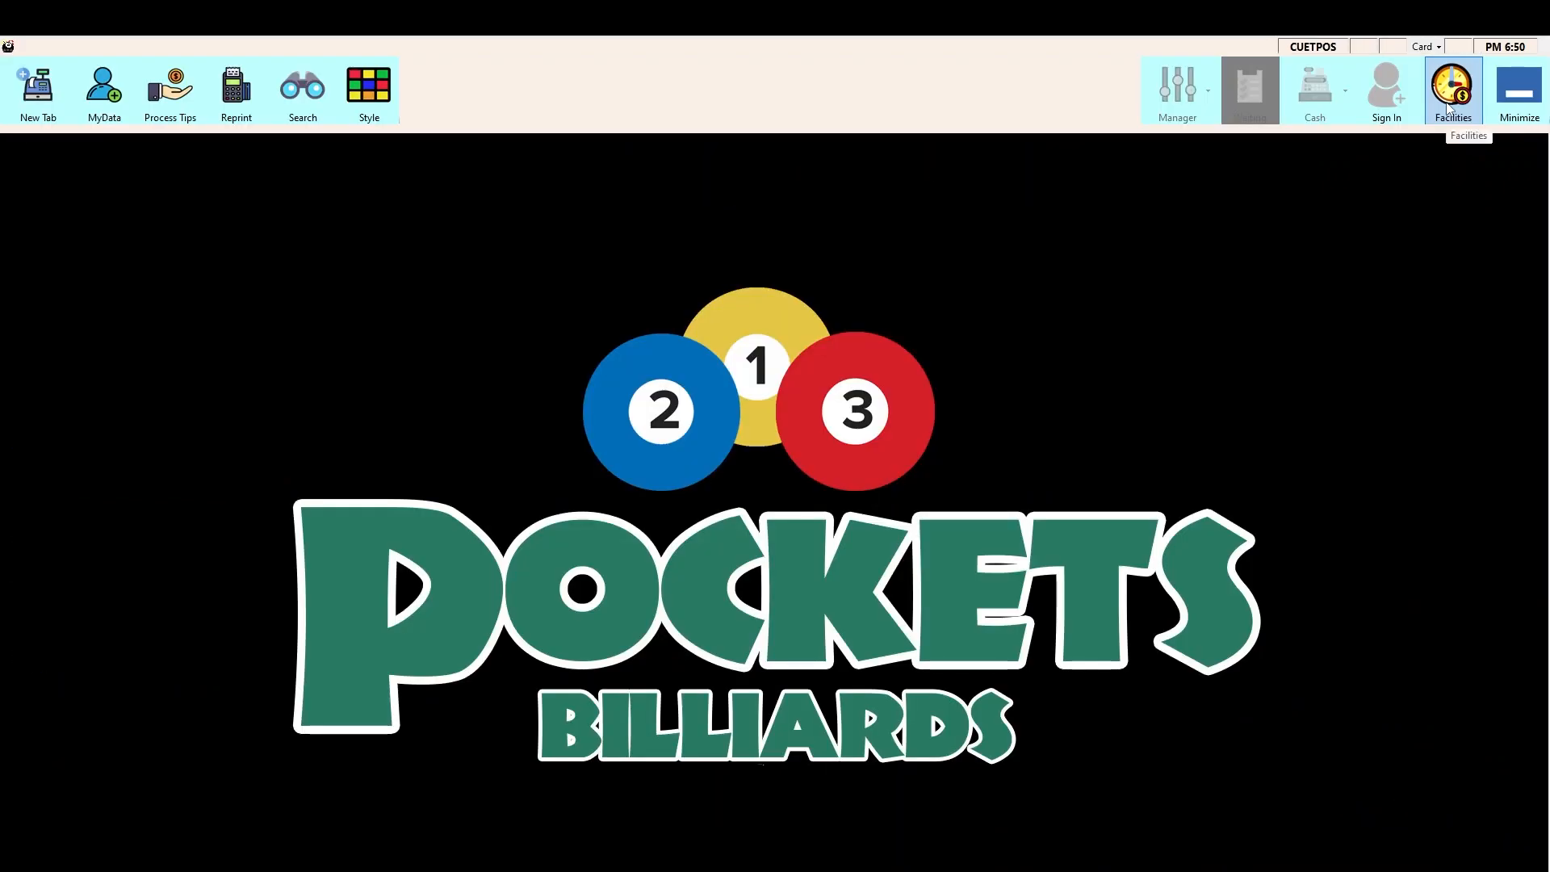
{"action": "left_click", "coordinate": [1448, 103]}
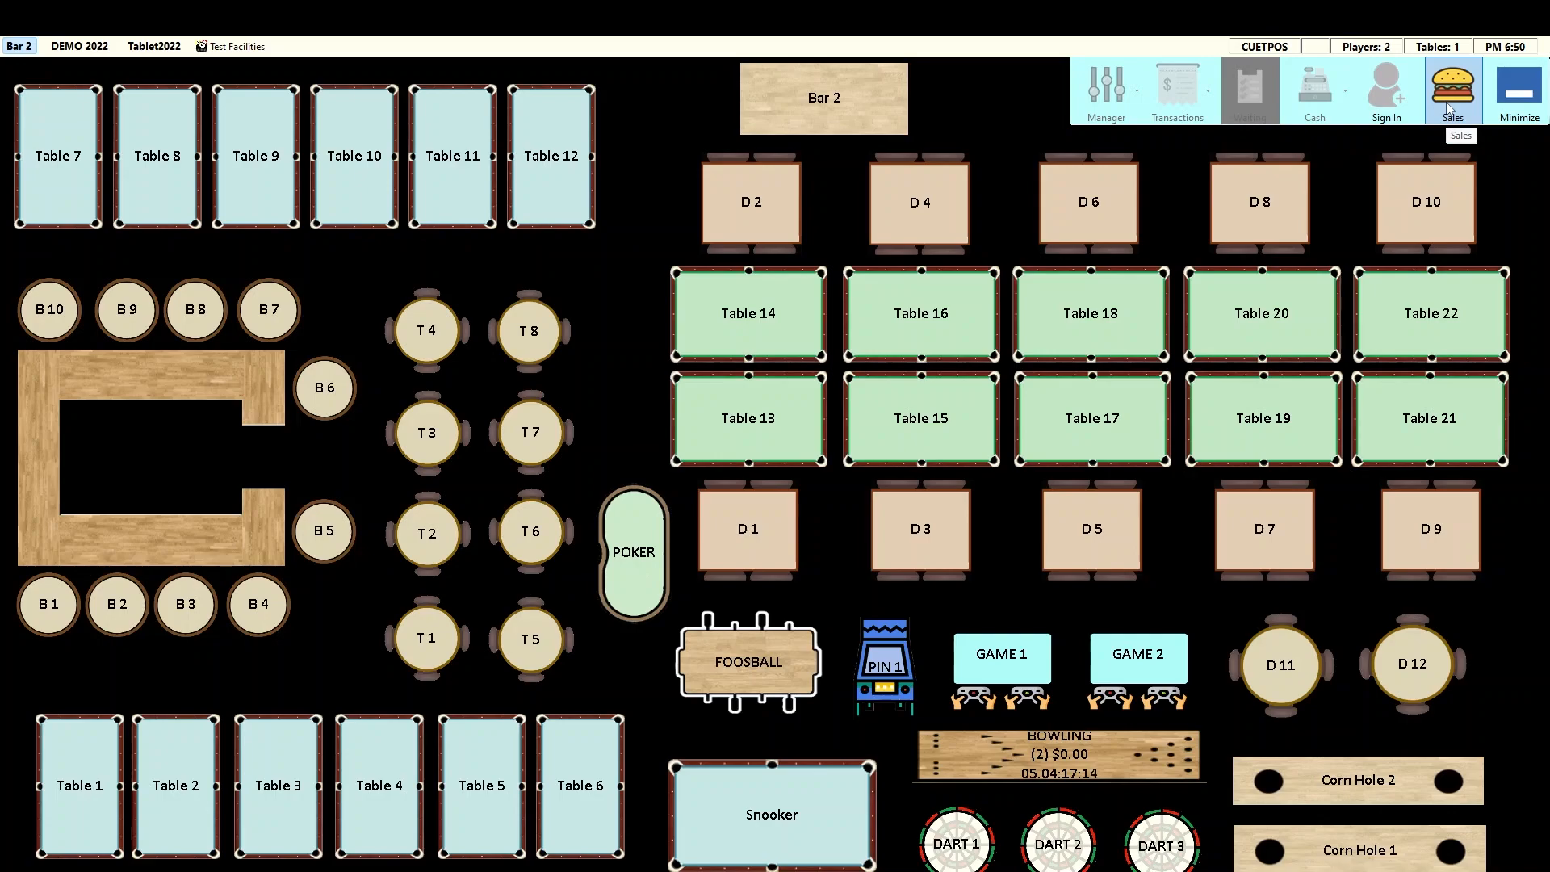
{"action": "left_click", "coordinate": [1450, 110]}
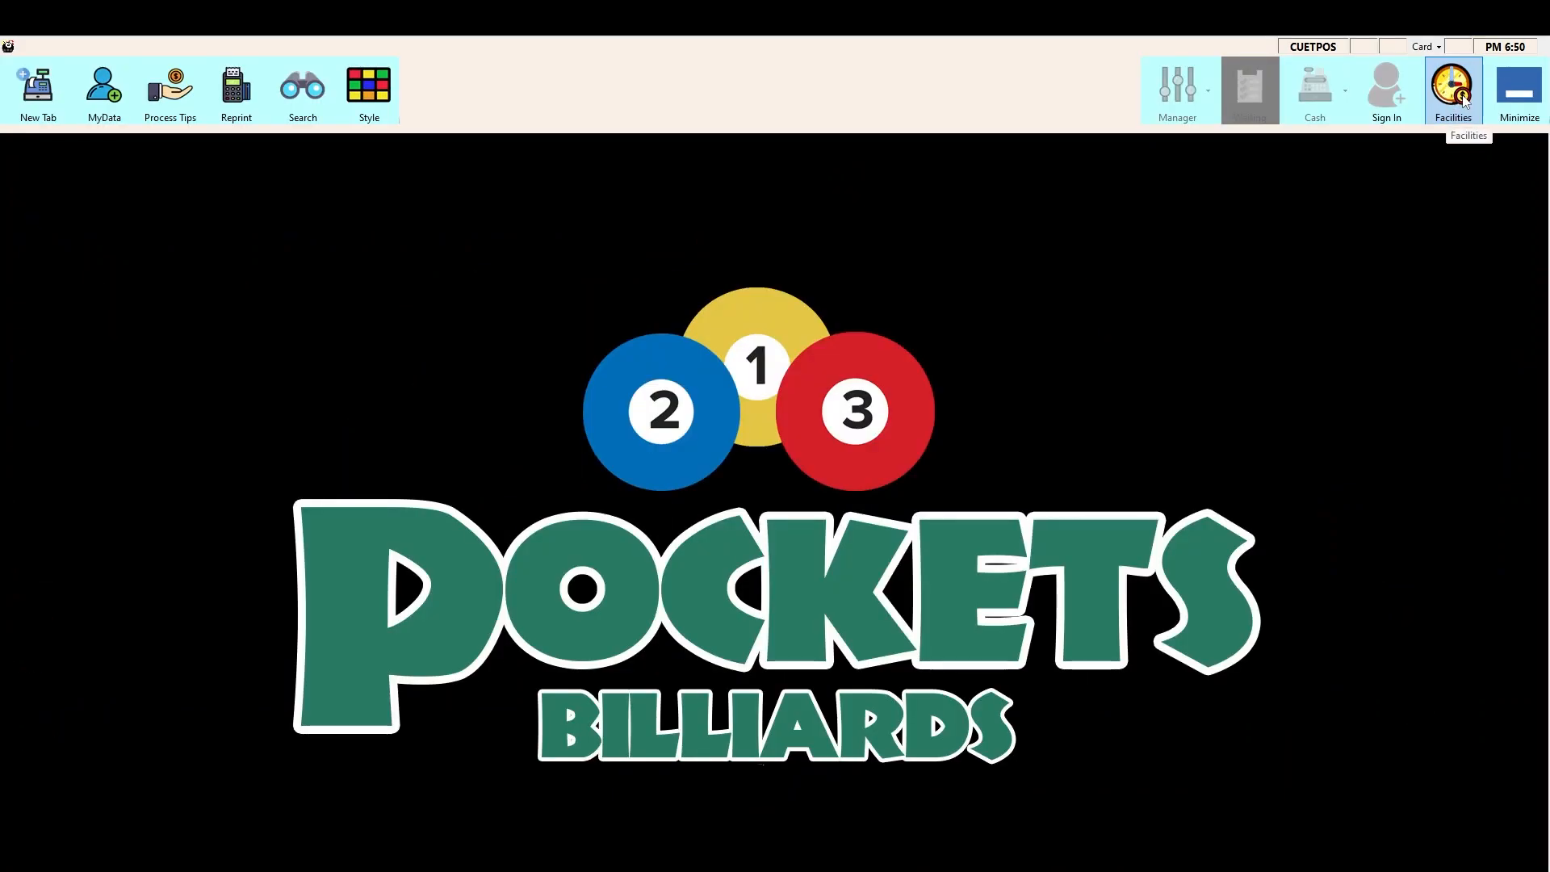
{"action": "left_click", "coordinate": [1463, 97]}
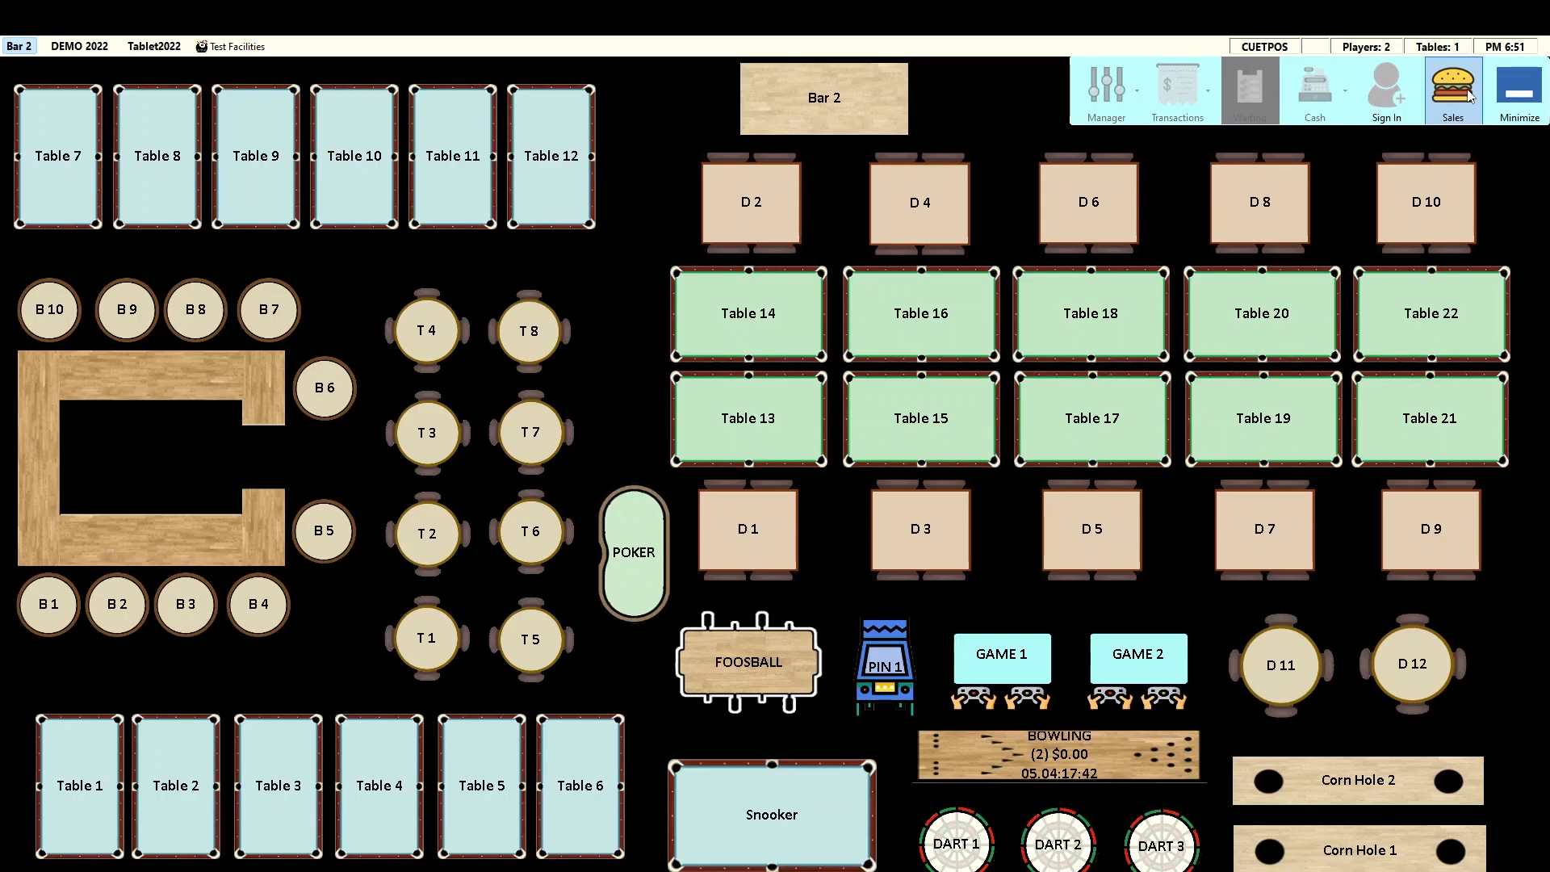
{"action": "left_click", "coordinate": [1468, 95]}
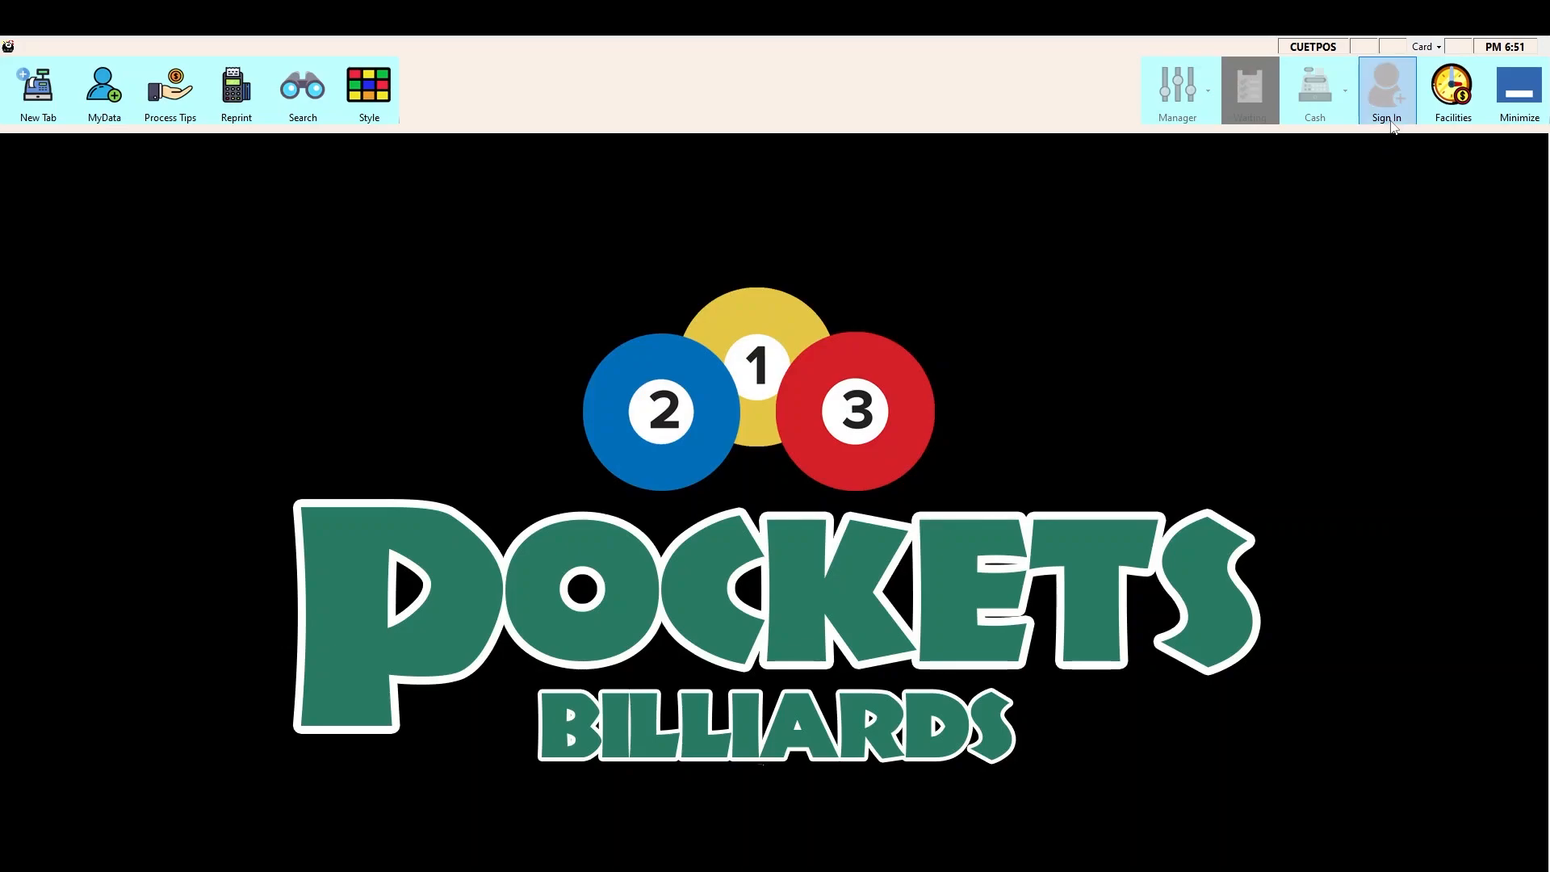
Sign in by entering the employee ID and password, reveal the entry to check it, and take control of the register.
{"action": "left_click", "coordinate": [1393, 120]}
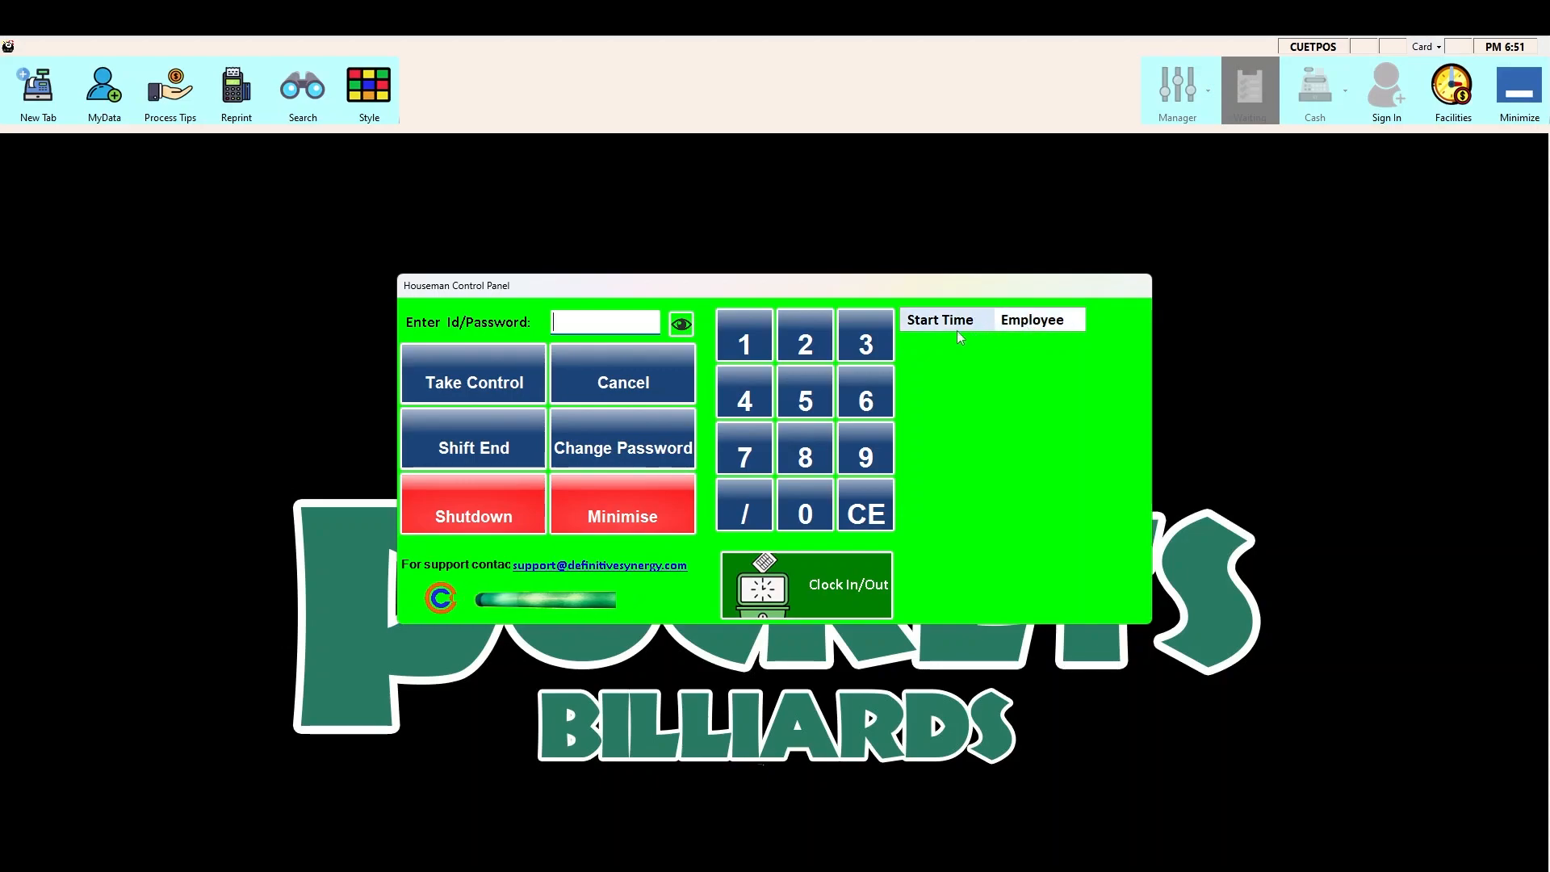
{"action": "left_click", "coordinate": [744, 339]}
{"action": "left_click", "coordinate": [733, 499]}
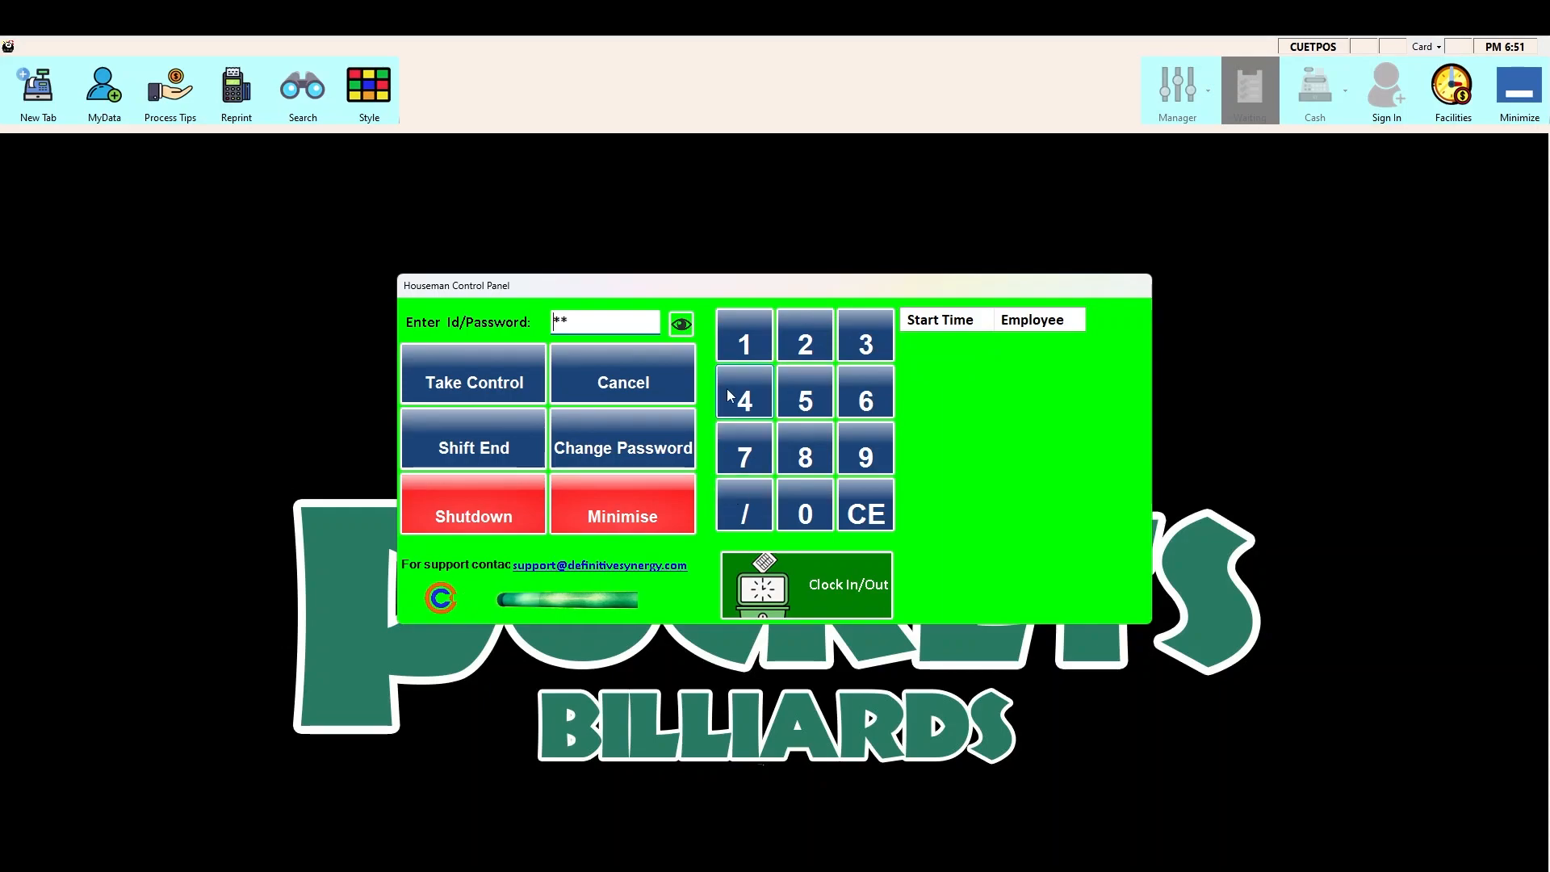
{"action": "left_click", "coordinate": [747, 339]}
{"action": "left_click", "coordinate": [680, 330]}
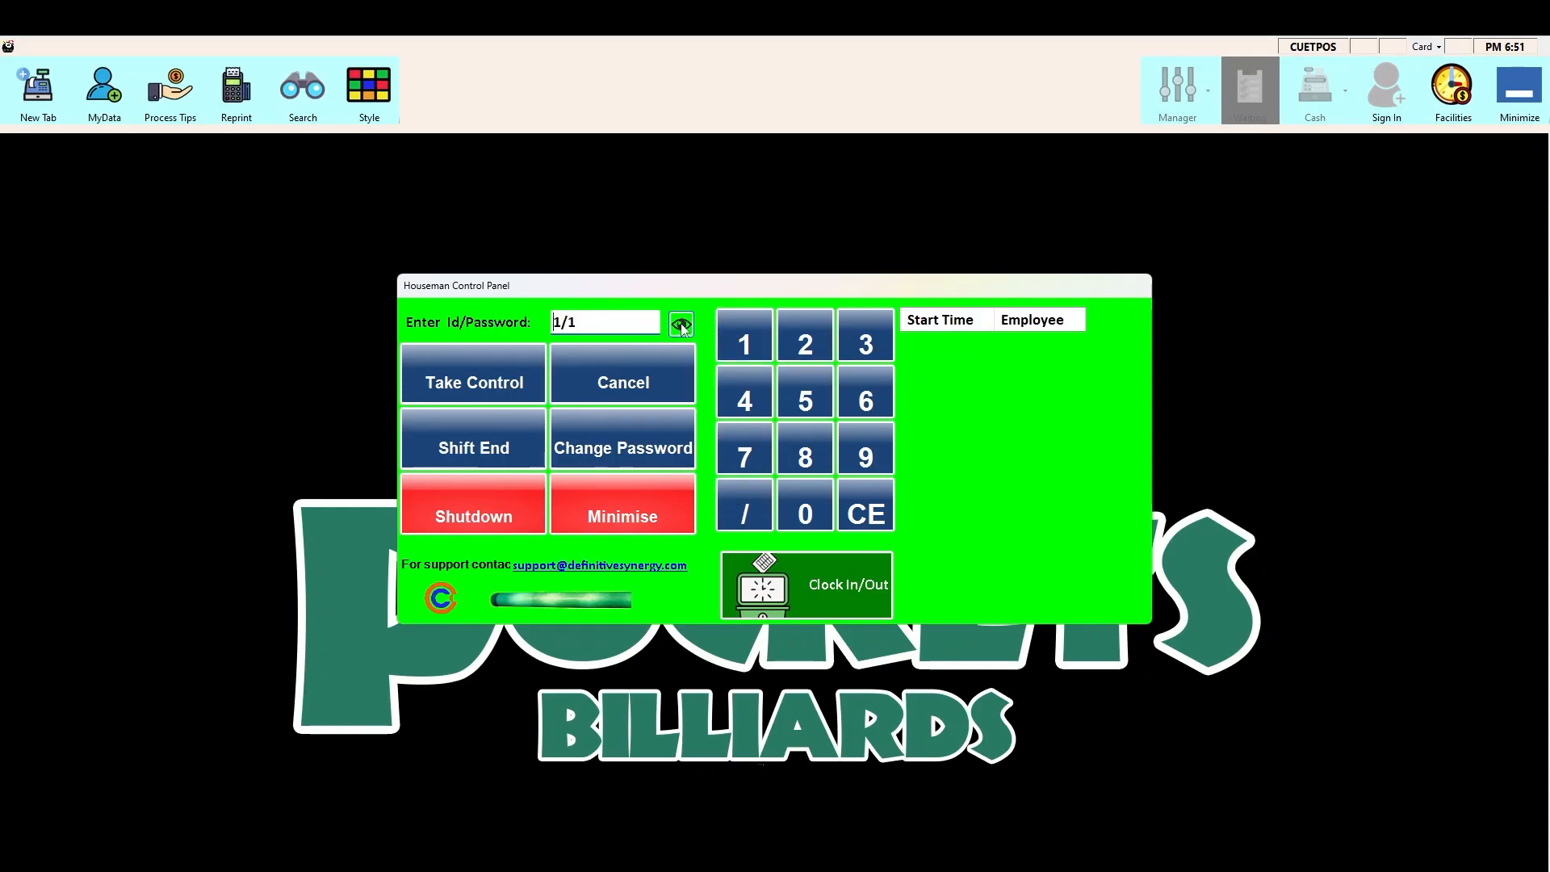
{"action": "left_click", "coordinate": [498, 374]}
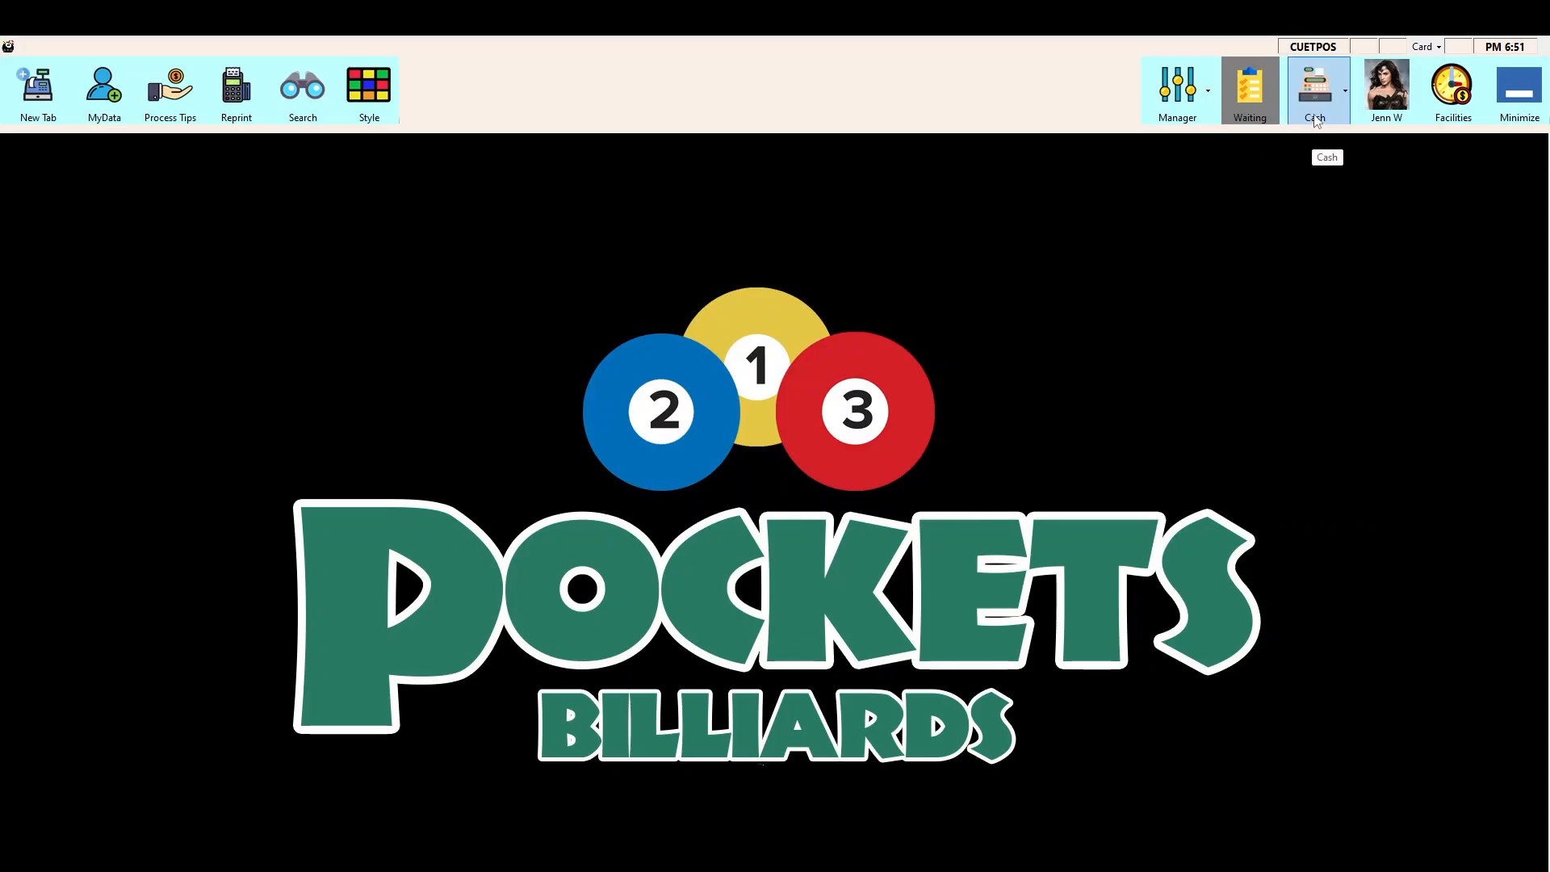
Open the starting cash count and enter two each of the $100, $50, $20 and $10 bills.
{"action": "left_click", "coordinate": [1316, 120]}
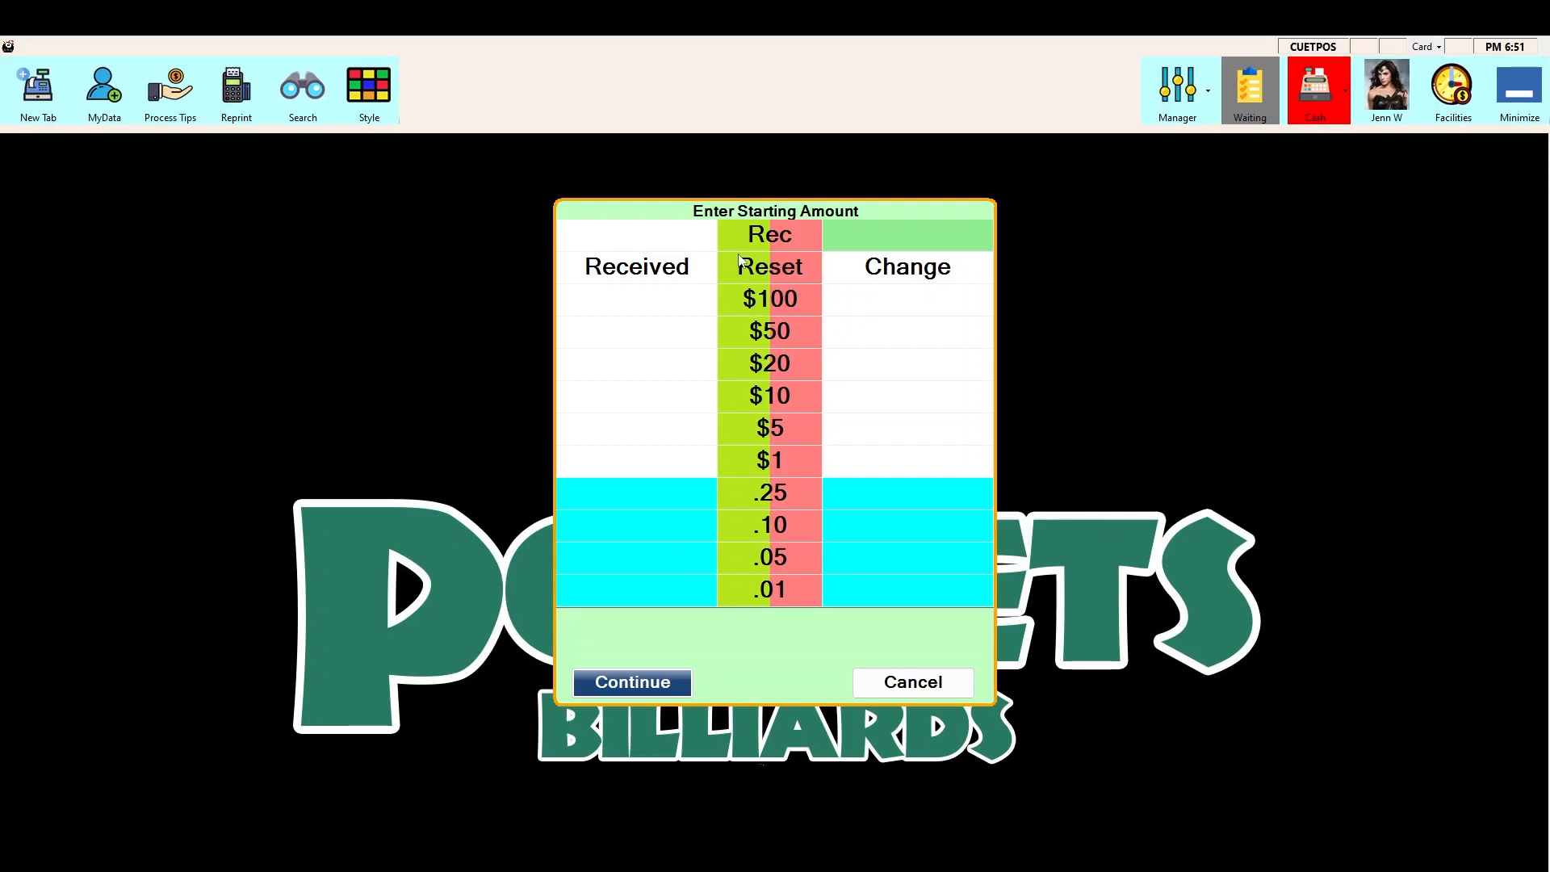
{"action": "left_click", "coordinate": [750, 297]}
{"action": "left_click", "coordinate": [750, 297]}
{"action": "left_click", "coordinate": [750, 331]}
{"action": "left_click", "coordinate": [750, 331]}
{"action": "left_click", "coordinate": [750, 365]}
{"action": "left_click", "coordinate": [750, 365]}
{"action": "left_click", "coordinate": [749, 400]}
{"action": "left_click", "coordinate": [749, 400]}
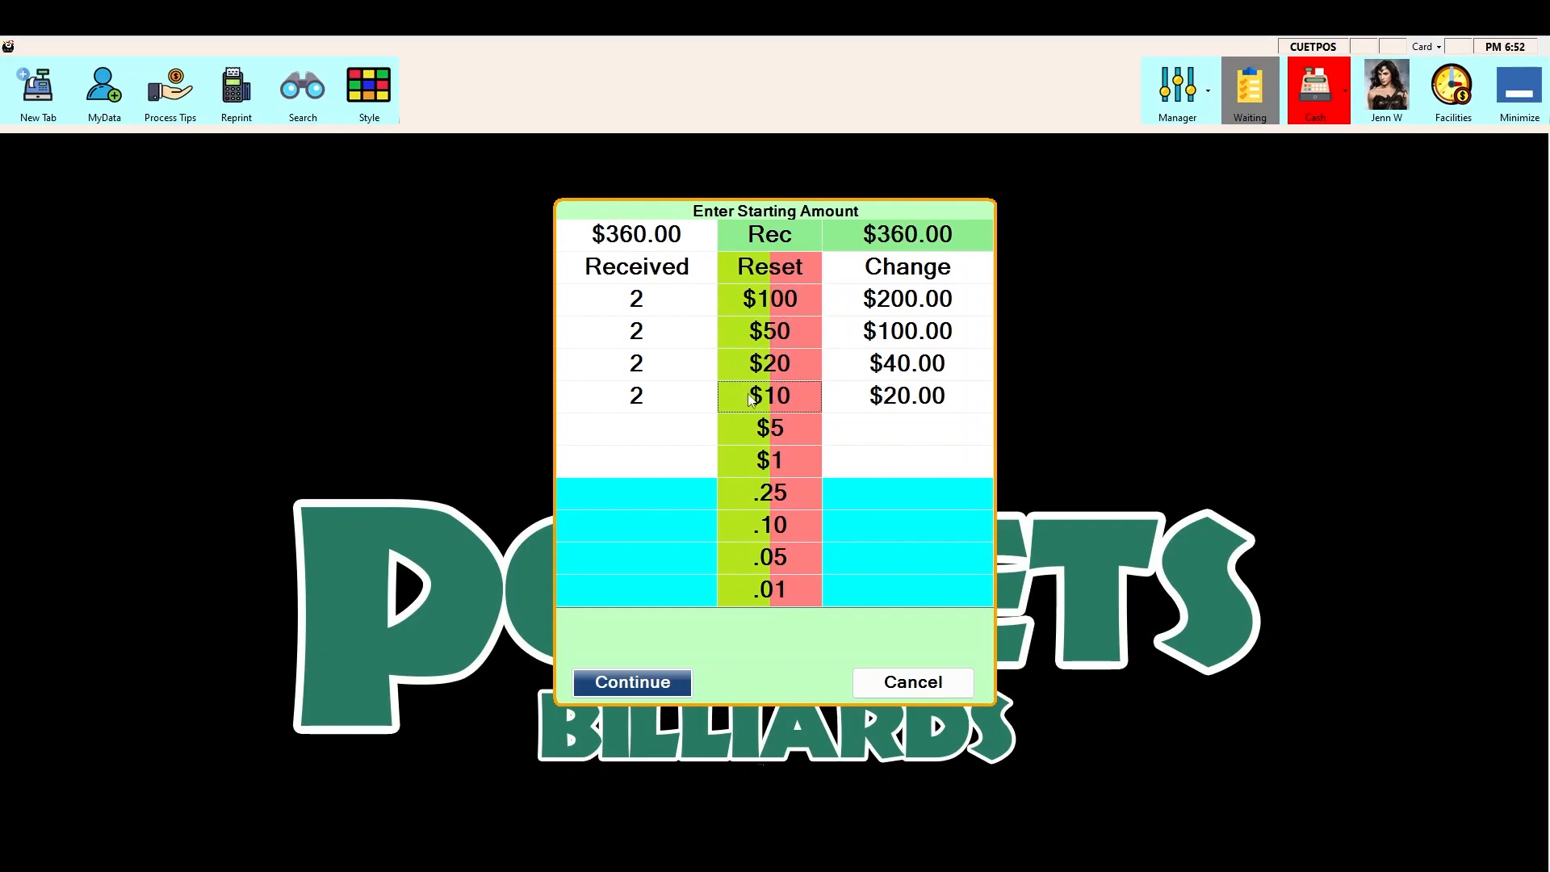
Reduce the $10 bills to one and count two $5 bills and three $1 bills in the starting amount.
{"action": "left_click", "coordinate": [774, 410]}
{"action": "left_click", "coordinate": [739, 436]}
{"action": "left_click", "coordinate": [738, 436]}
{"action": "left_click", "coordinate": [738, 436]}
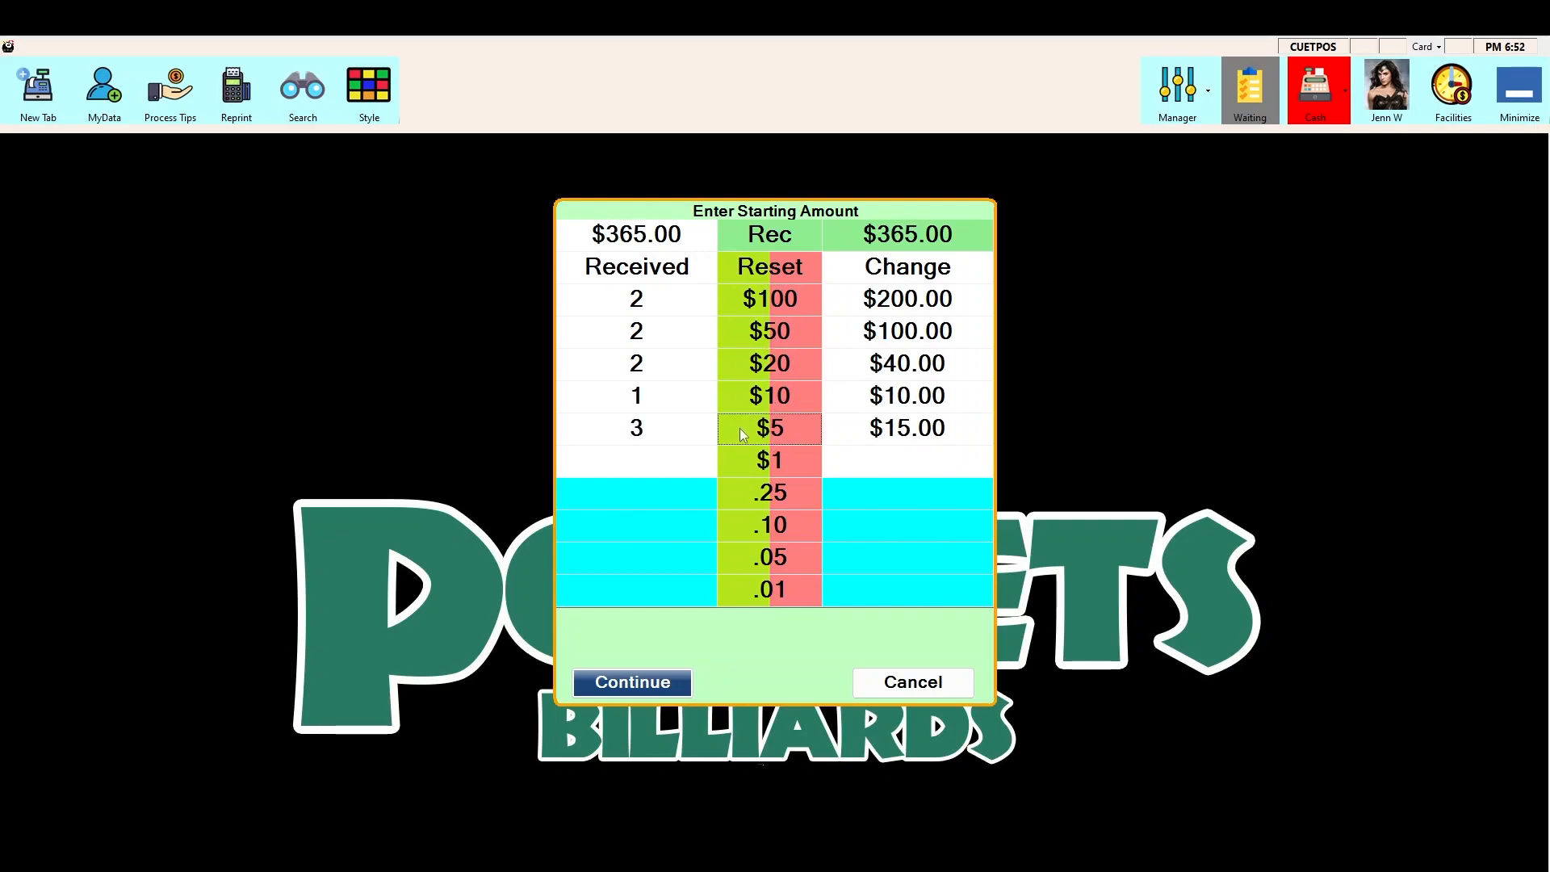
{"action": "left_click", "coordinate": [792, 437]}
{"action": "left_click", "coordinate": [743, 467]}
{"action": "left_click", "coordinate": [742, 467]}
{"action": "left_click", "coordinate": [743, 467]}
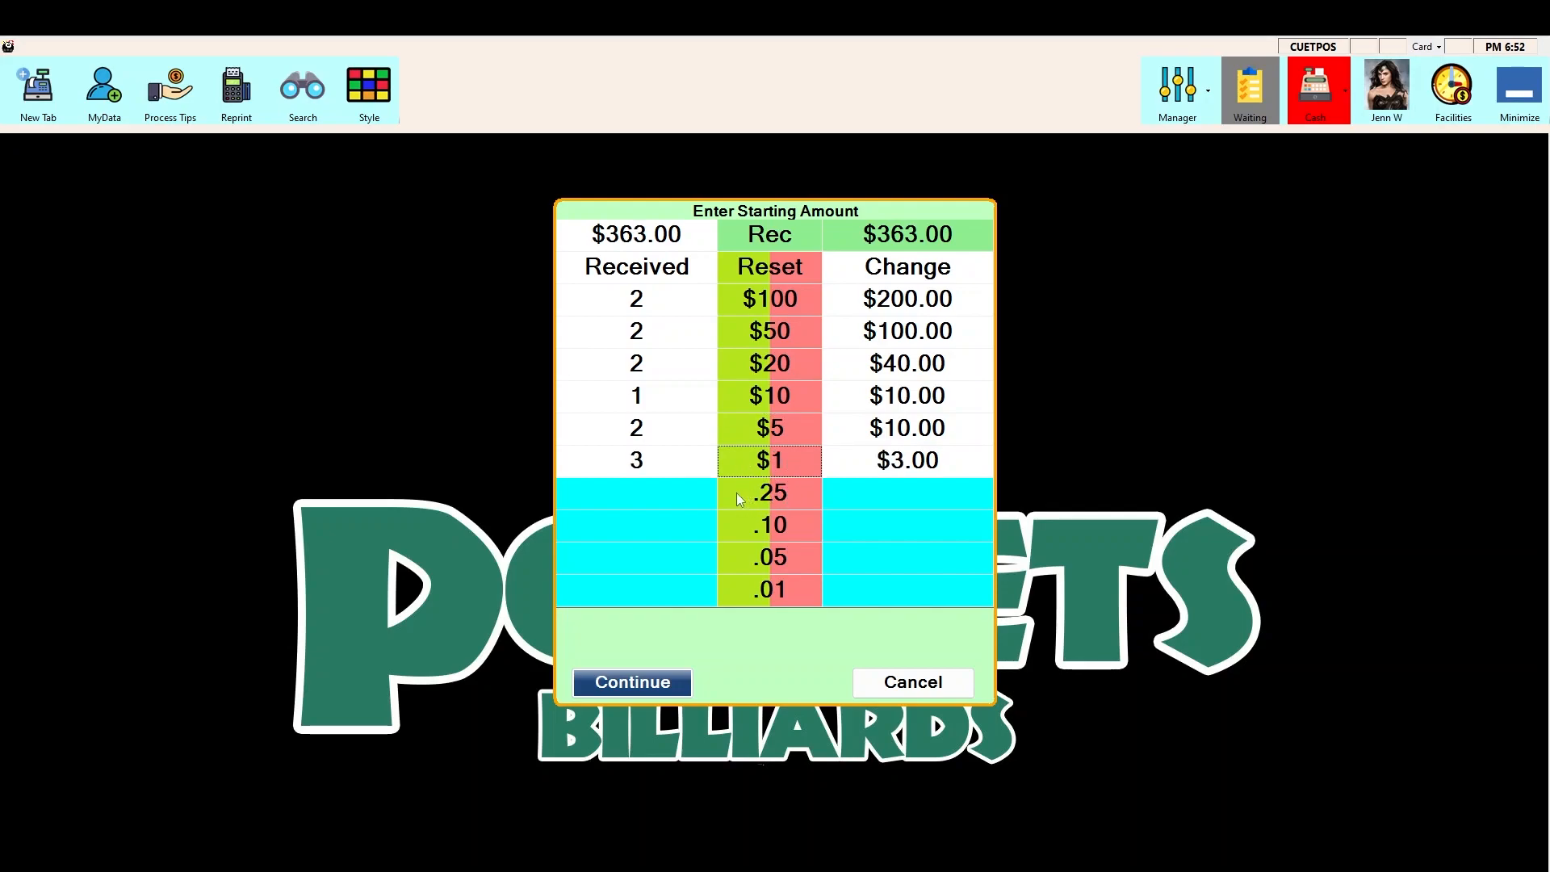
Leave the .25 coin count blank and submit the starting cash amount.
{"action": "left_click", "coordinate": [653, 502]}
{"action": "left_click", "coordinate": [913, 575]}
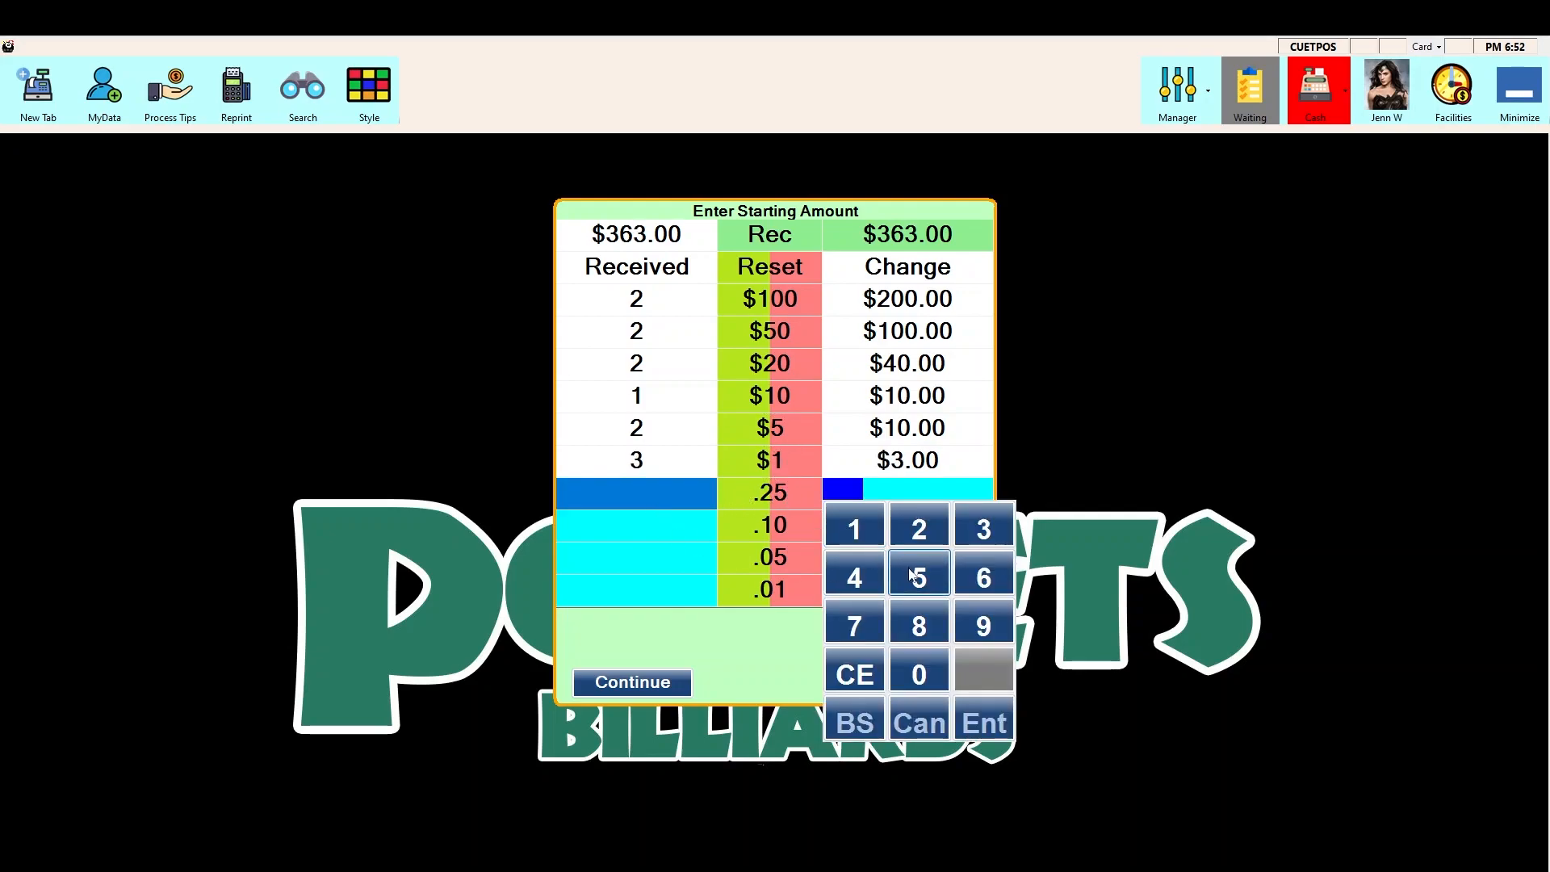
{"action": "left_click", "coordinate": [979, 731]}
{"action": "left_click", "coordinate": [658, 683]}
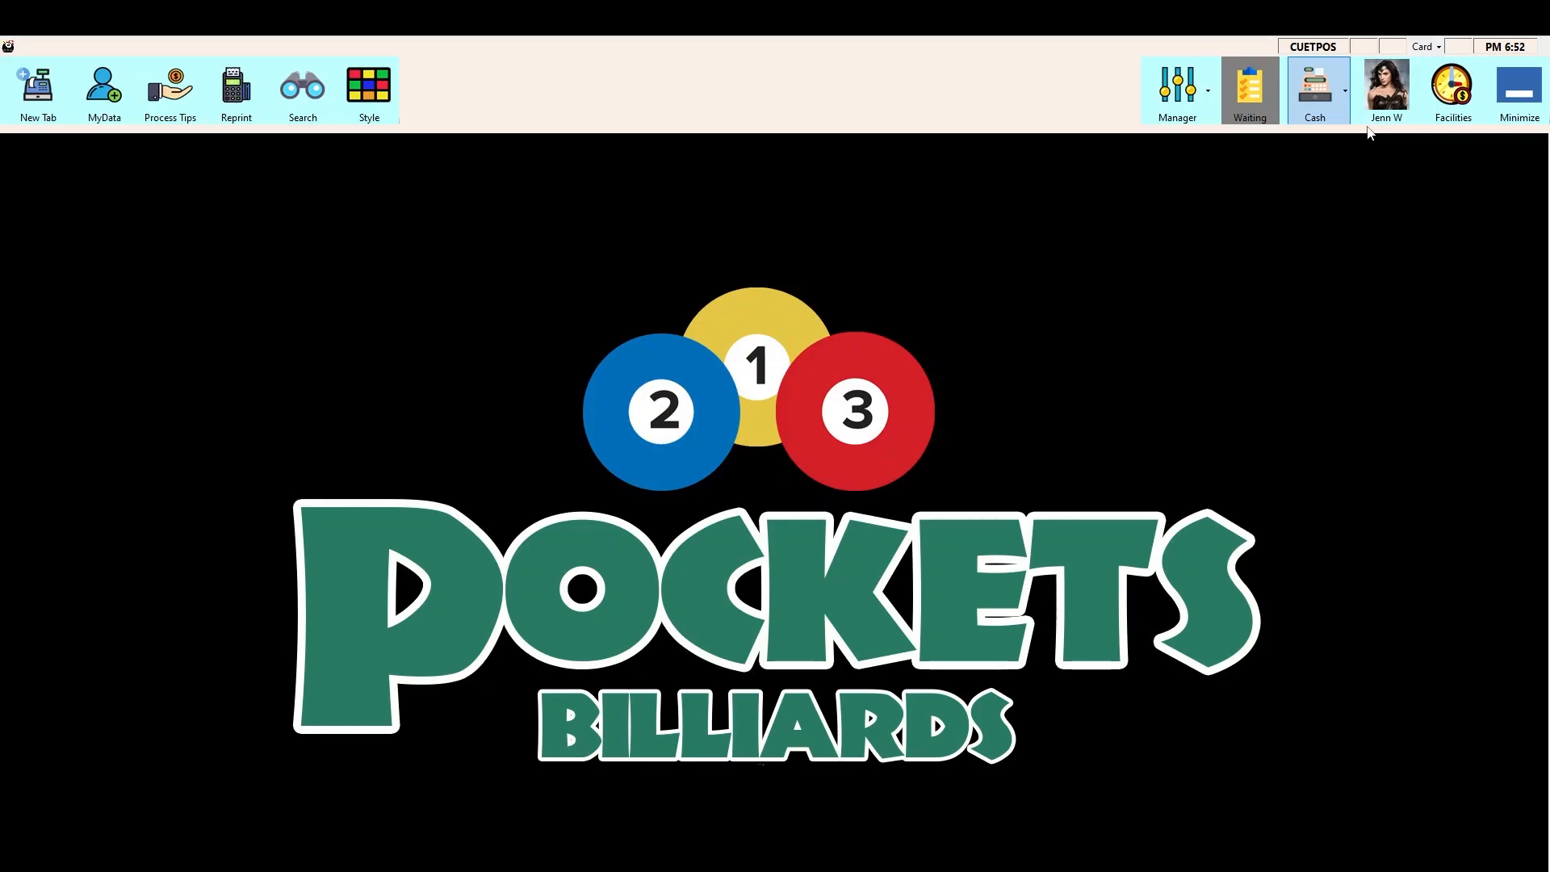
Create a new customer tab and open its product sales.
{"action": "left_click", "coordinate": [30, 105]}
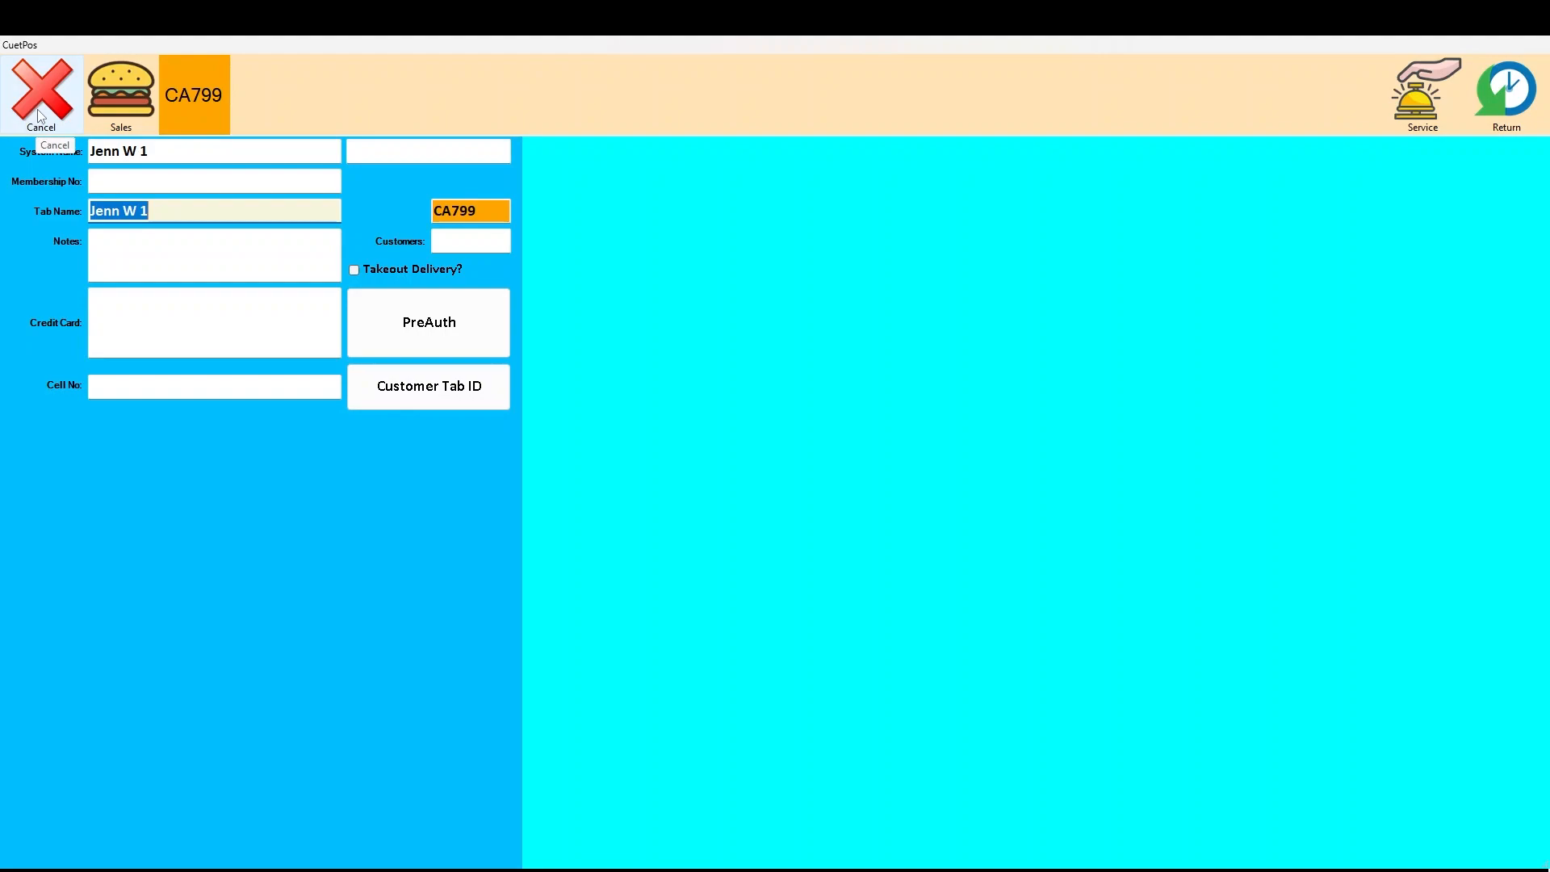
{"action": "left_click", "coordinate": [112, 113]}
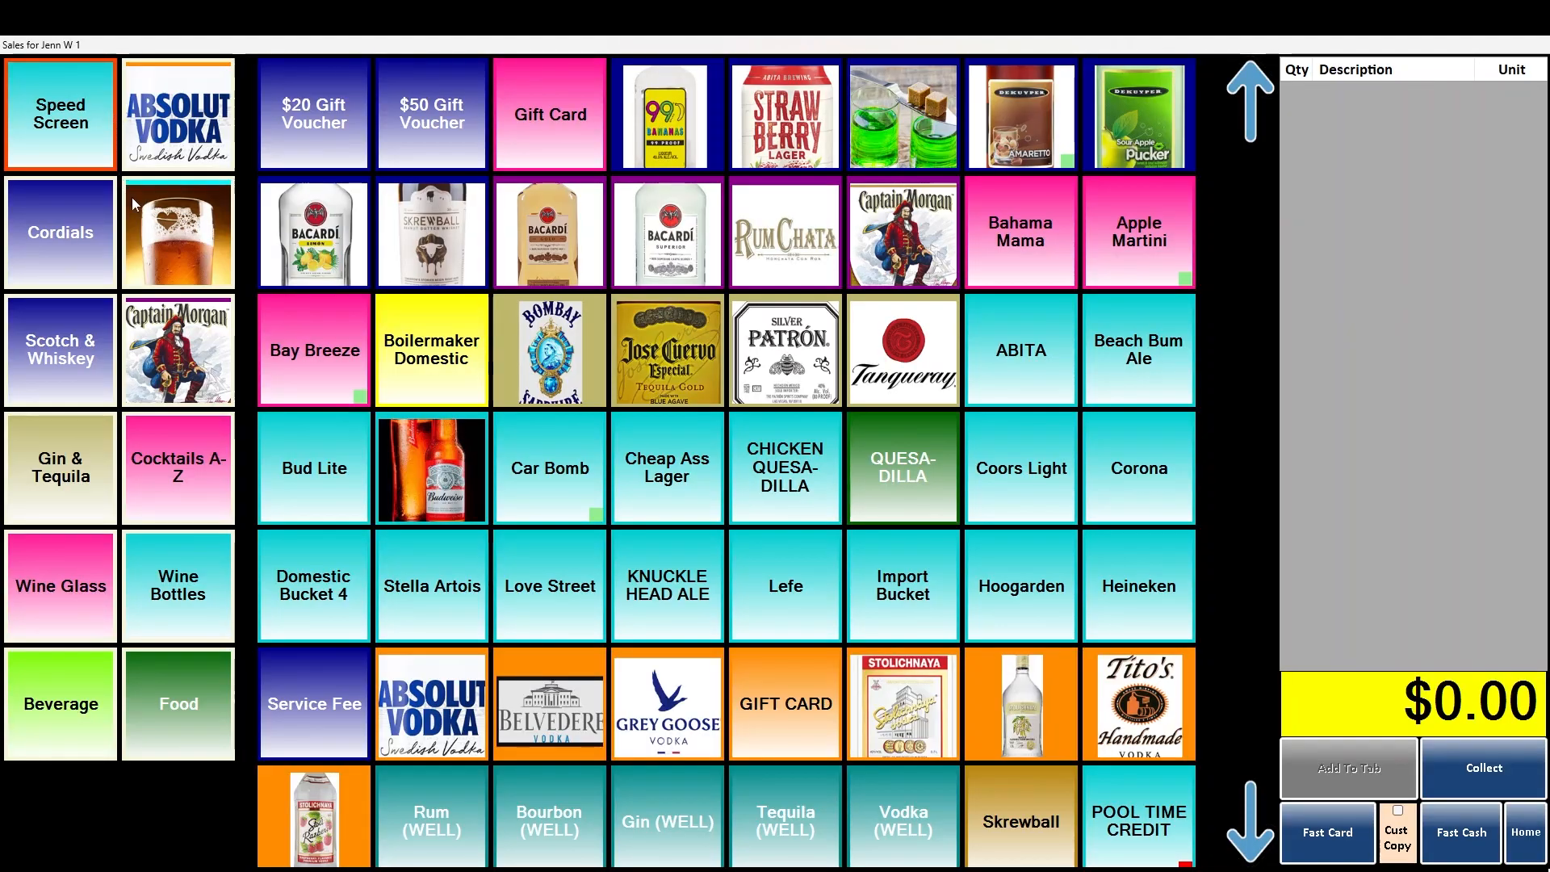
Look through the beer, Scotch & Whiskey, Gin & Tequila, Cocktails, Wine Bottles and Wine Glass categories, ending on Speed Screen.
{"action": "left_click", "coordinate": [174, 228]}
{"action": "left_click", "coordinate": [85, 360]}
{"action": "left_click", "coordinate": [69, 476]}
{"action": "left_click", "coordinate": [186, 489]}
{"action": "left_click", "coordinate": [185, 580]}
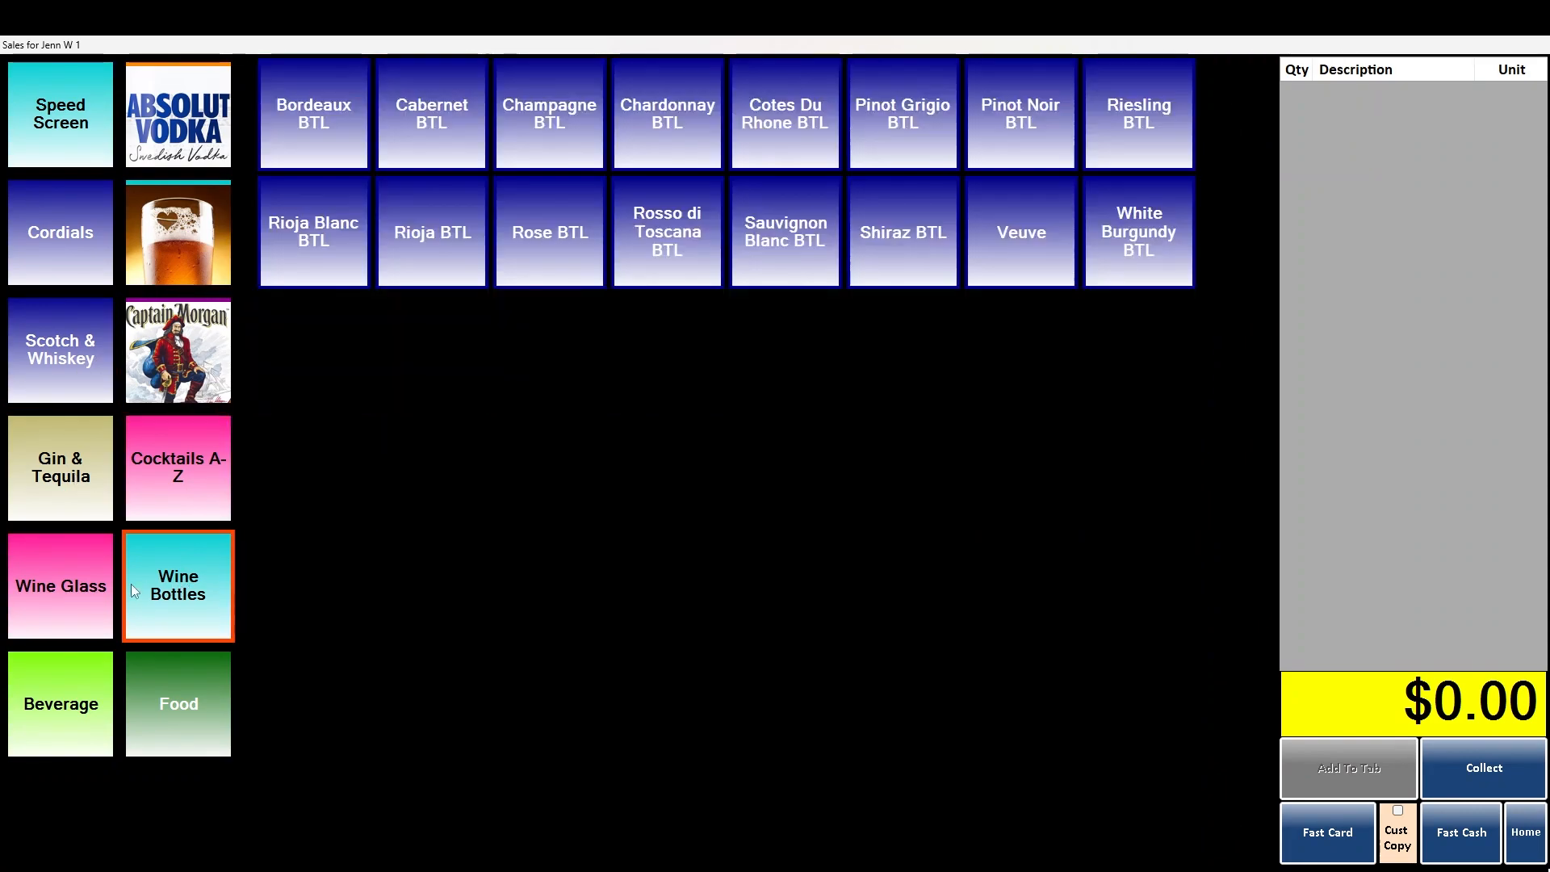
{"action": "left_click", "coordinate": [73, 587]}
{"action": "left_click", "coordinate": [47, 136]}
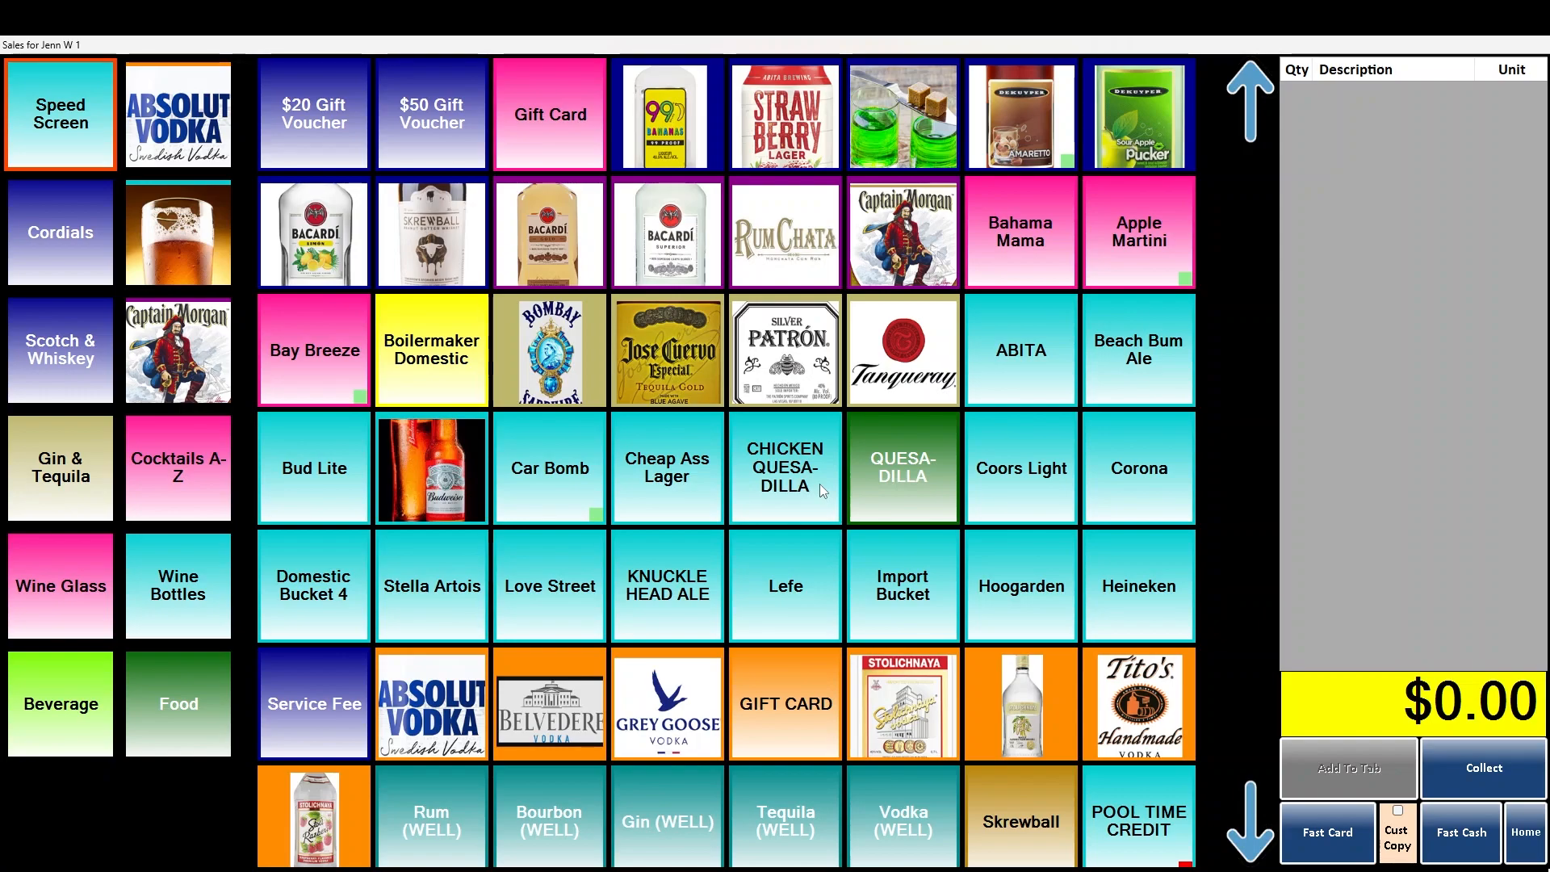
Add one Founders SPEC, Founders VIP, Heineken and 23 oz ABITA beer to the tab, and return to the open tabs overview.
{"action": "left_click", "coordinate": [147, 249]}
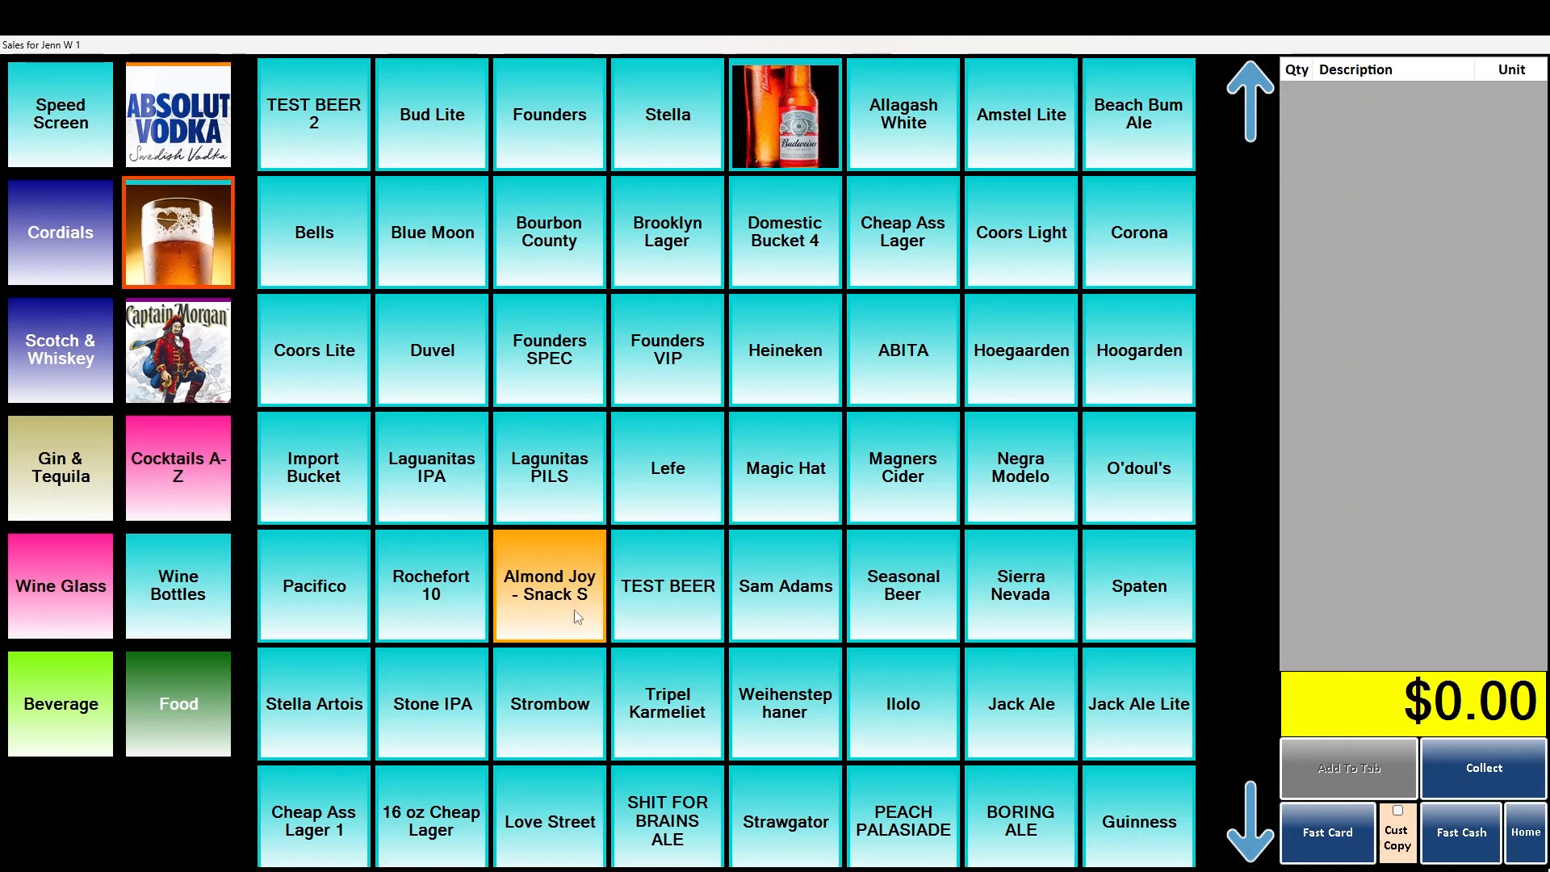
{"action": "left_click", "coordinate": [557, 360]}
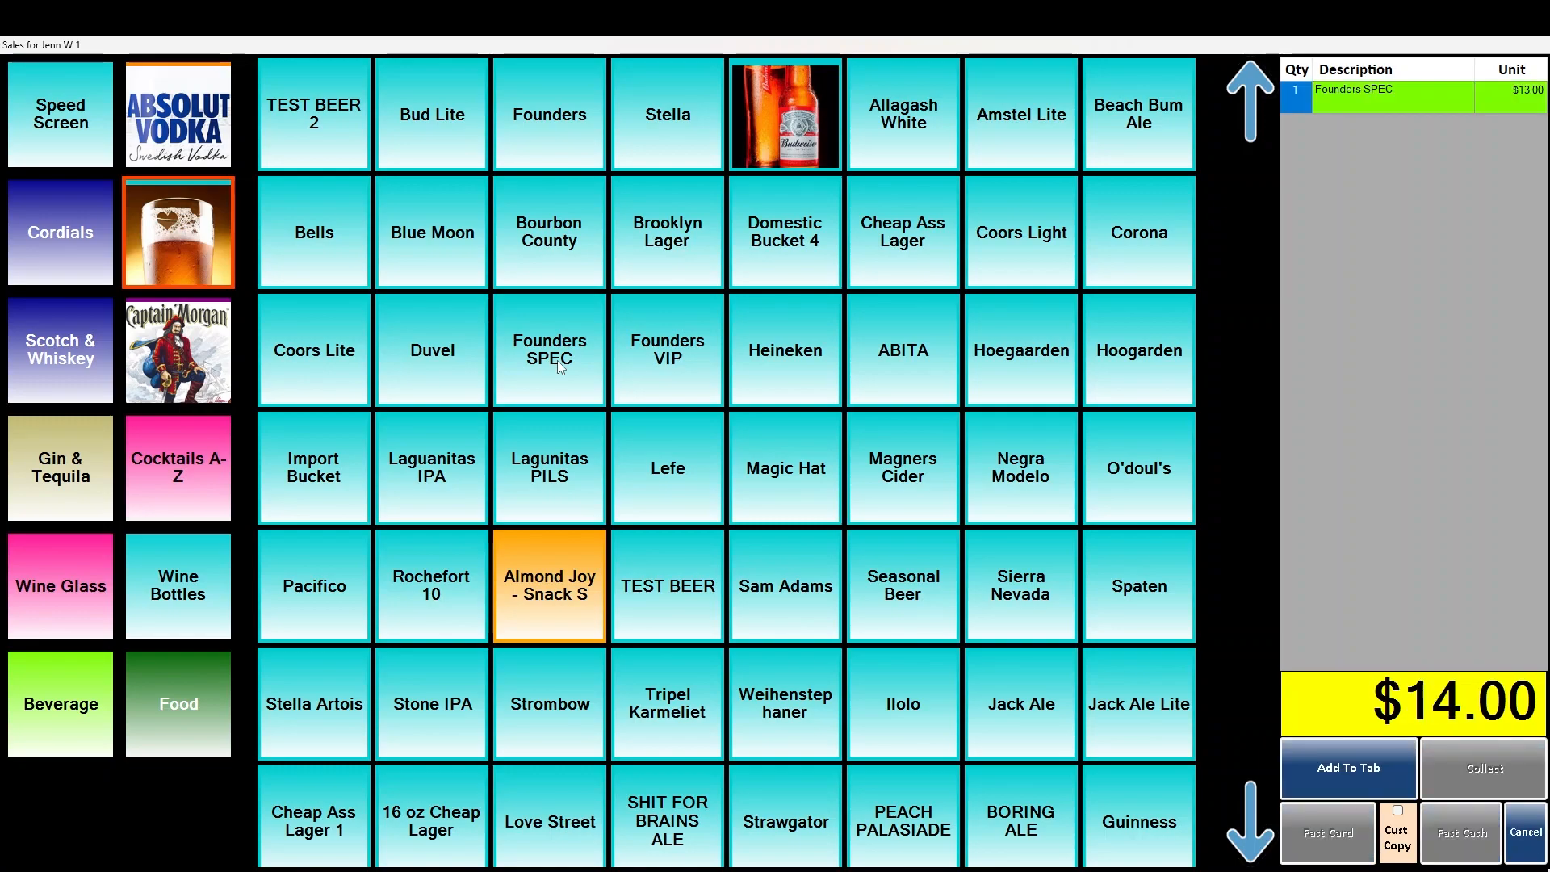
{"action": "left_click", "coordinate": [673, 368]}
{"action": "left_click", "coordinate": [779, 368]}
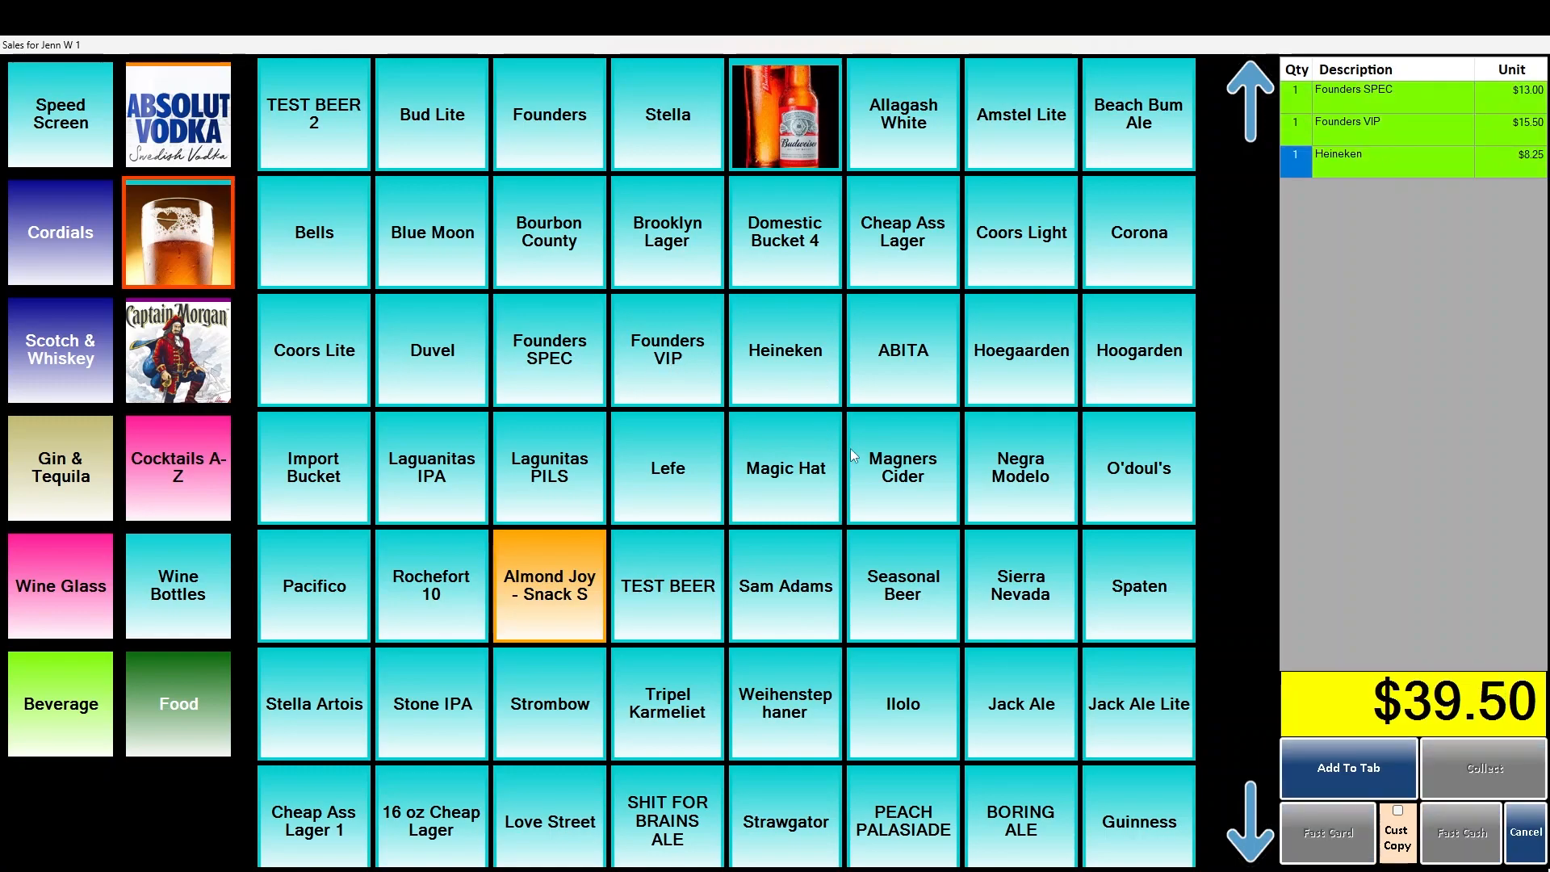
{"action": "left_click", "coordinate": [907, 371]}
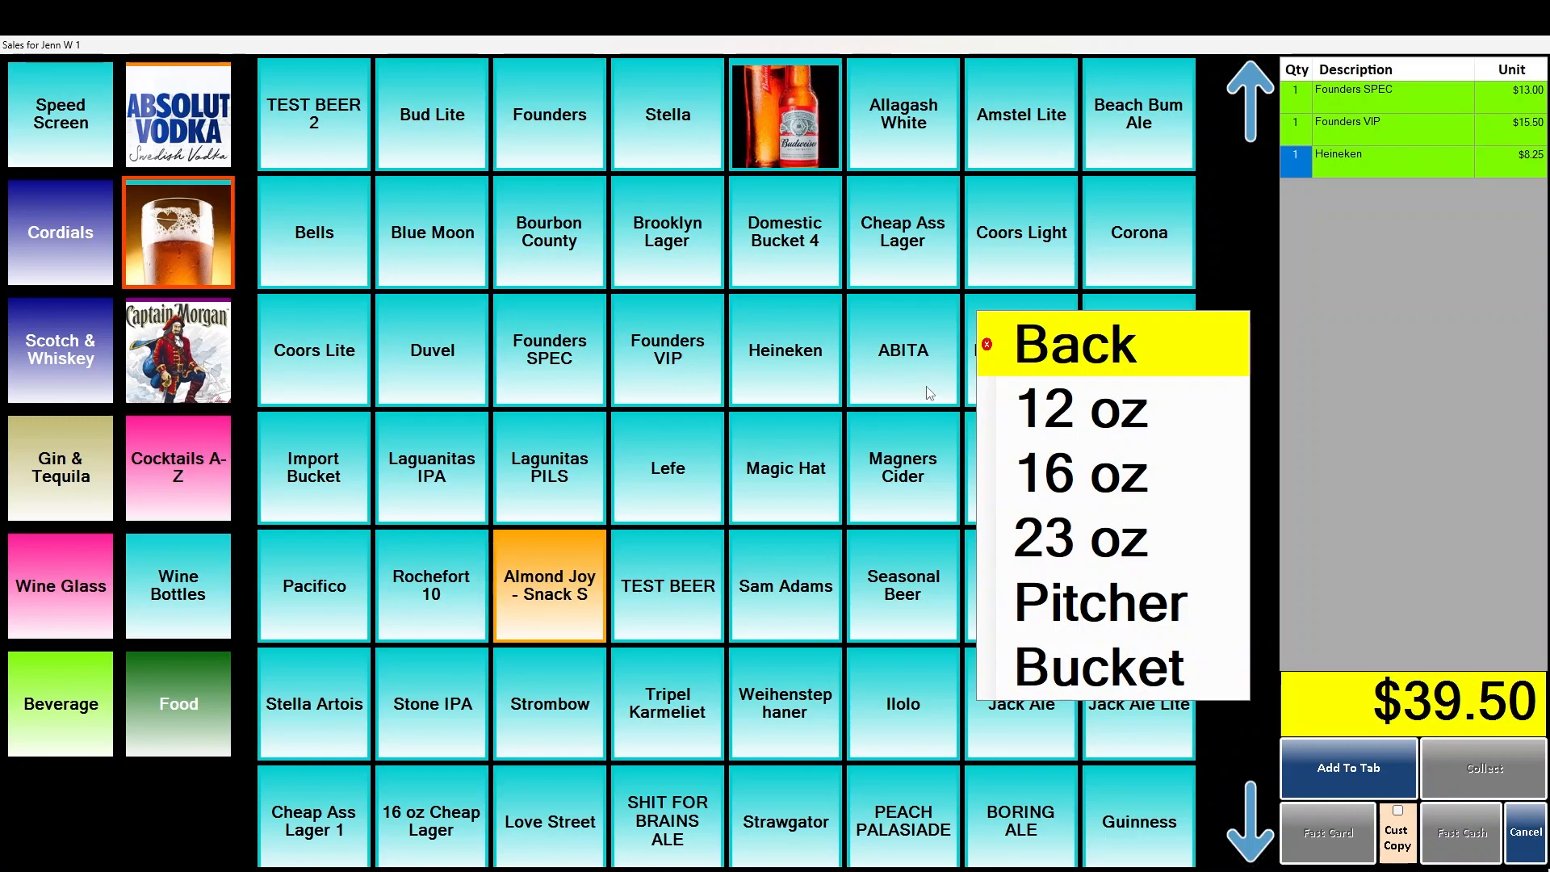
{"action": "left_click", "coordinate": [1049, 533]}
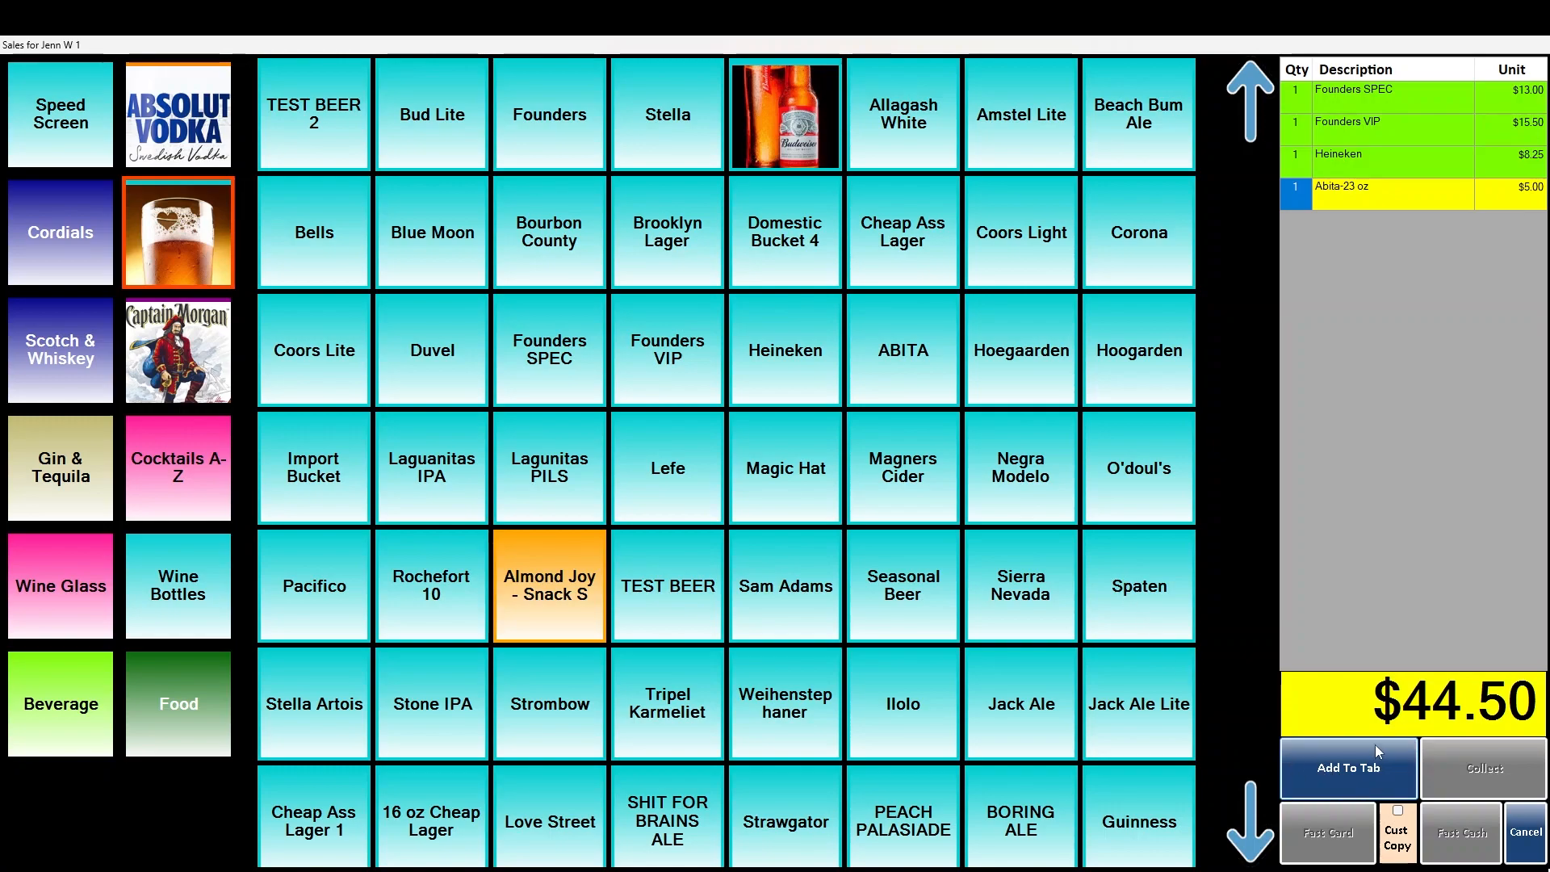
{"action": "left_click", "coordinate": [1335, 775]}
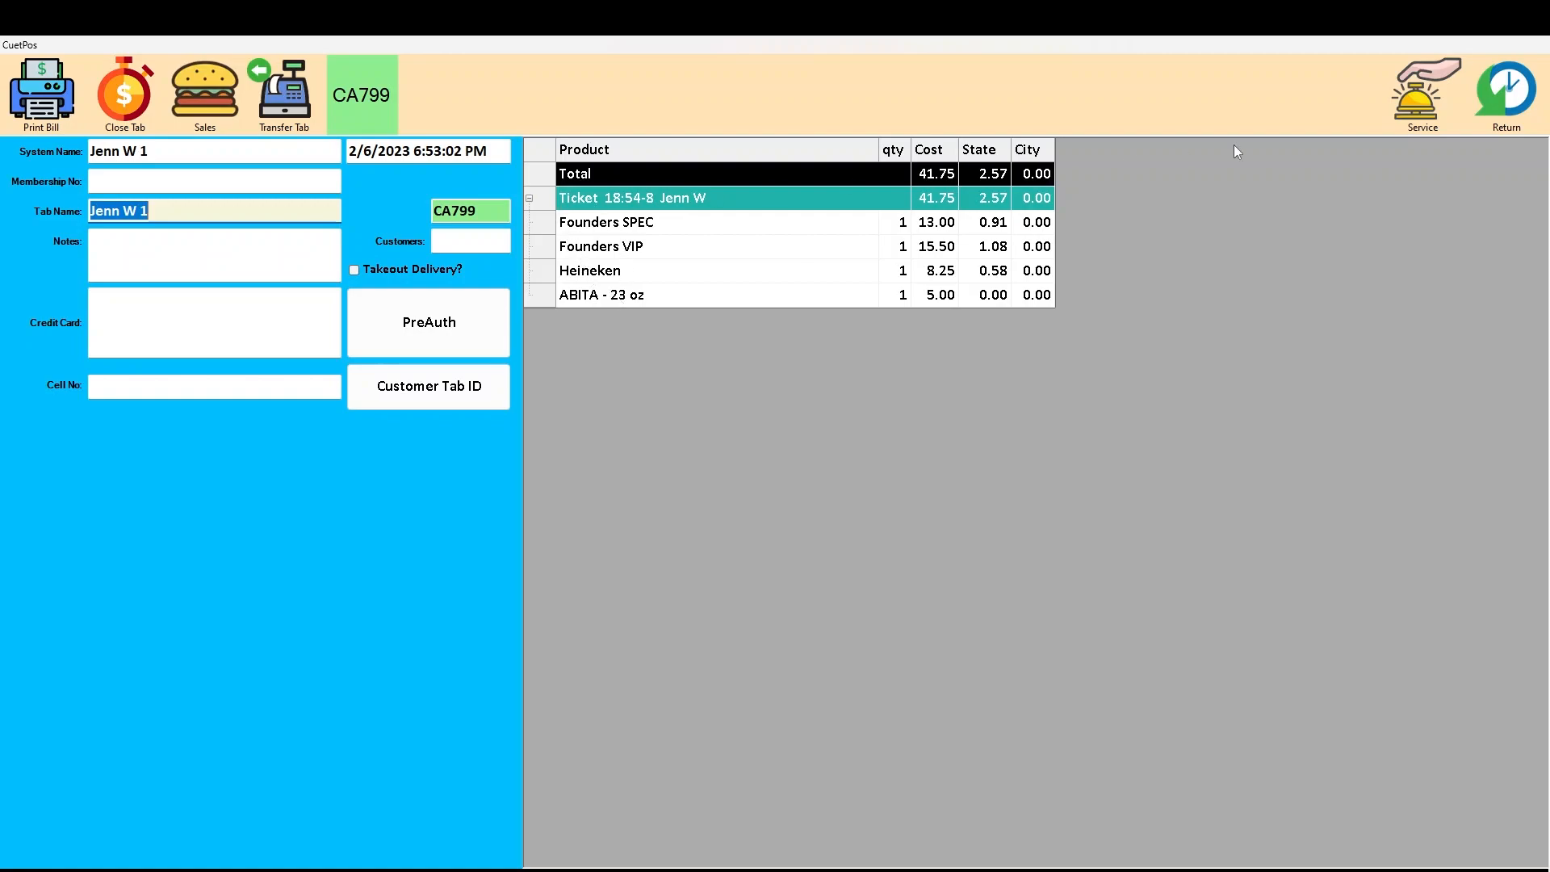
{"action": "left_click", "coordinate": [1505, 93]}
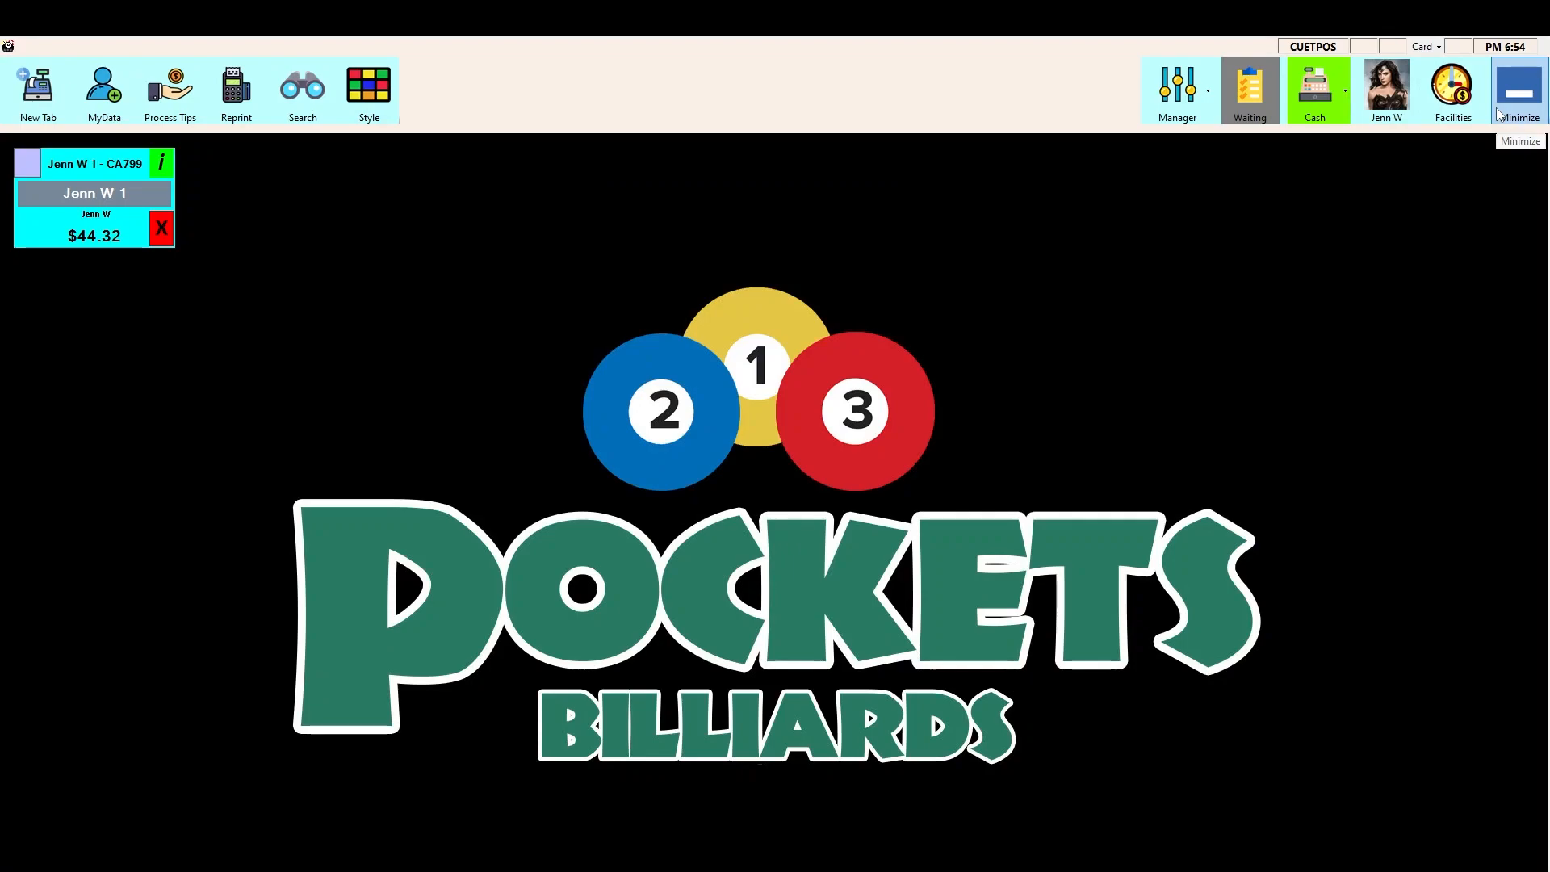
Open the tab's details, rename the tab as "red", and return to the open tabs overview.
{"action": "left_click", "coordinate": [164, 165]}
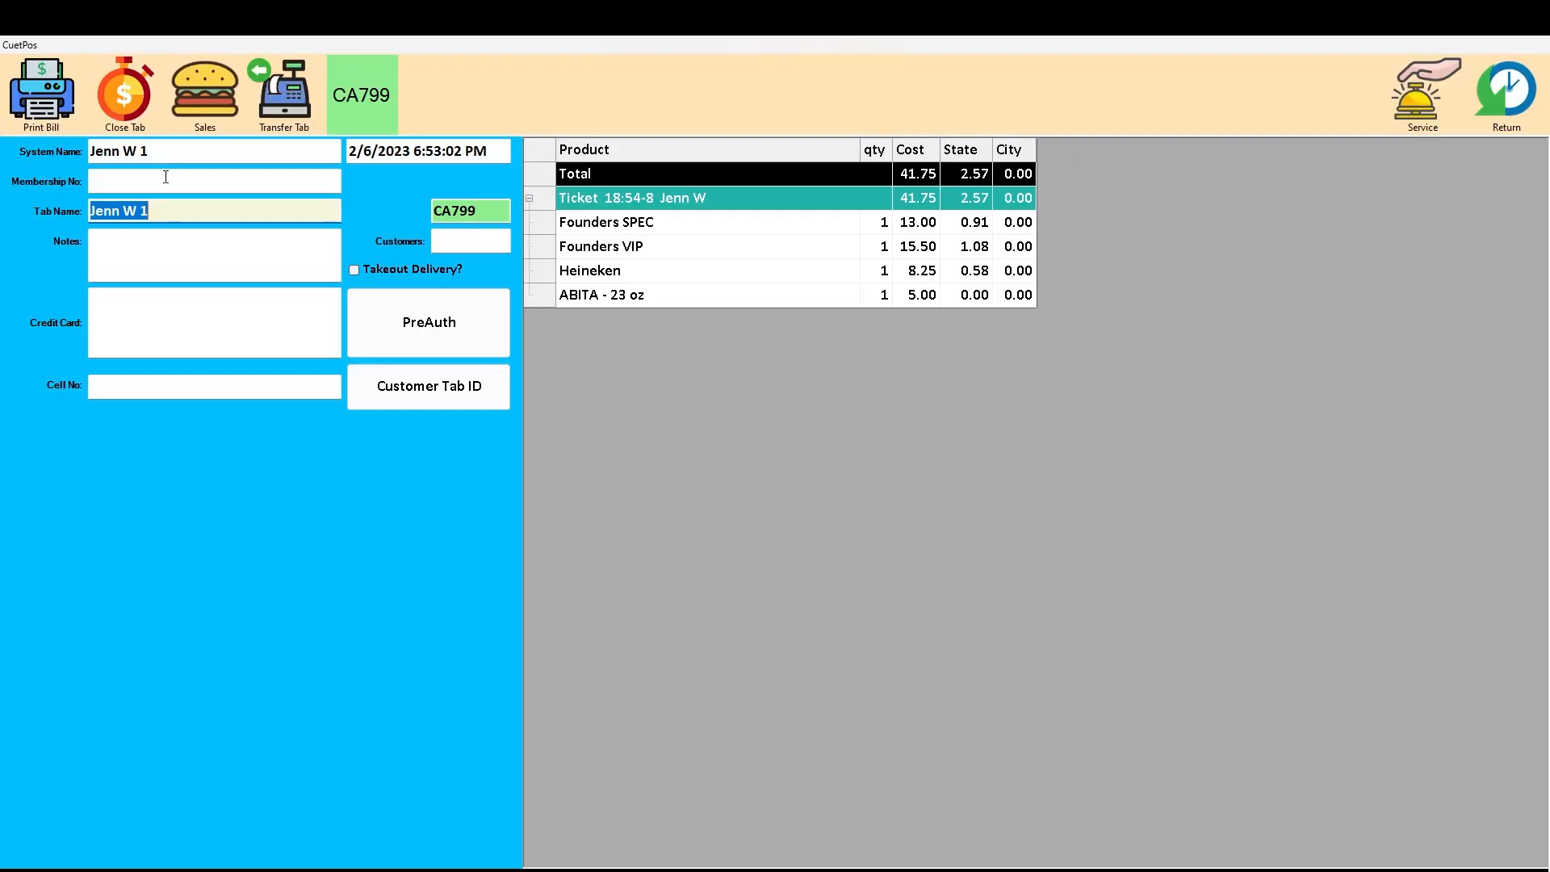
{"action": "left_click", "coordinate": [124, 212]}
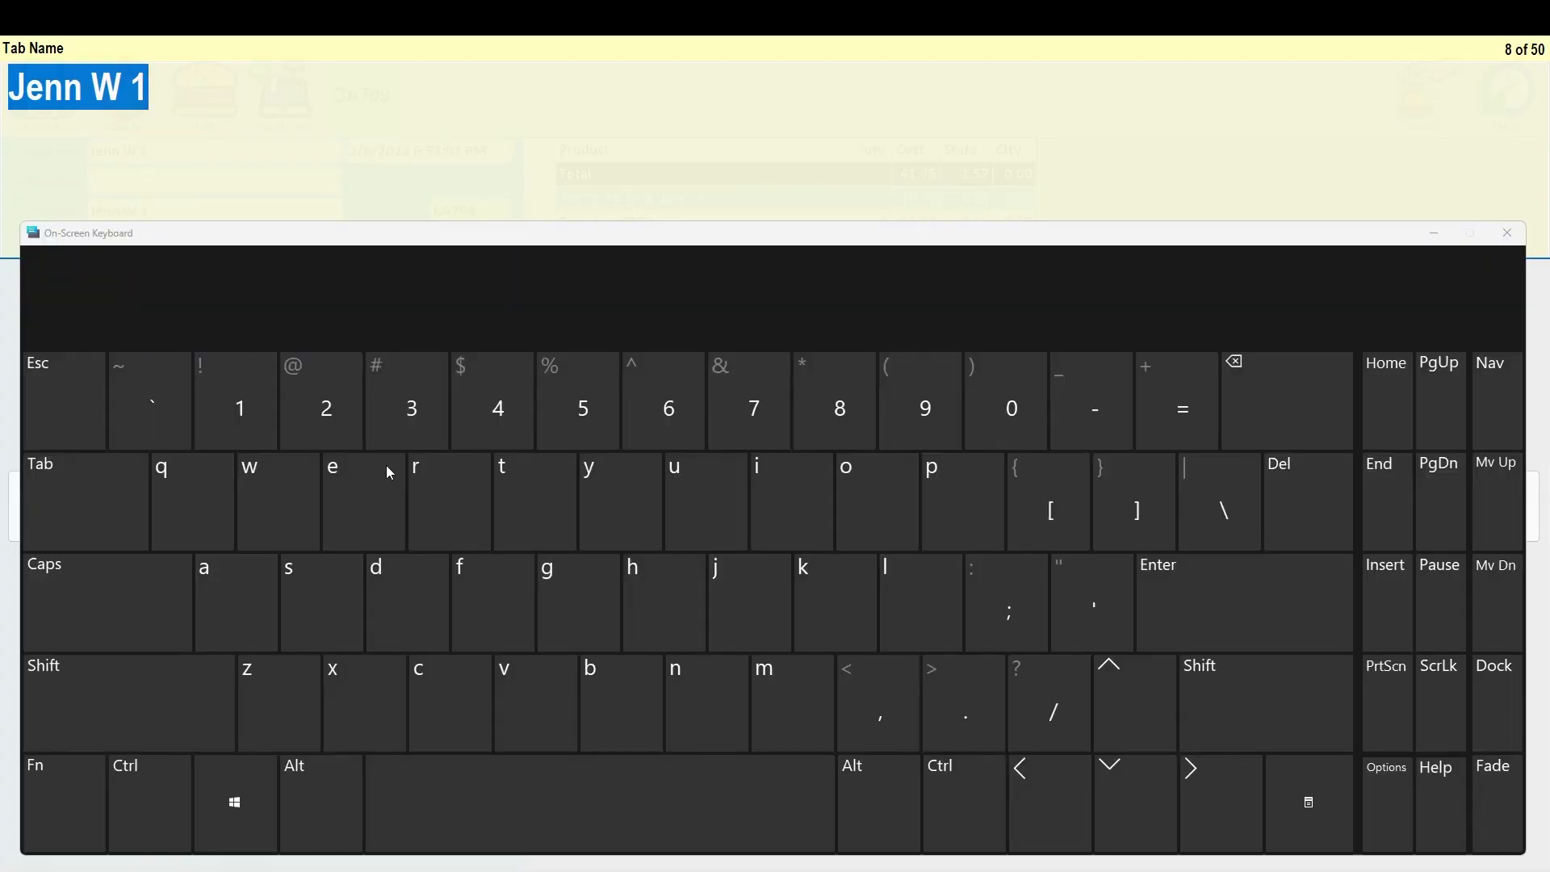
{"action": "left_click", "coordinate": [441, 505]}
{"action": "left_click", "coordinate": [376, 502]}
{"action": "left_click", "coordinate": [415, 589]}
{"action": "left_click", "coordinate": [1187, 576]}
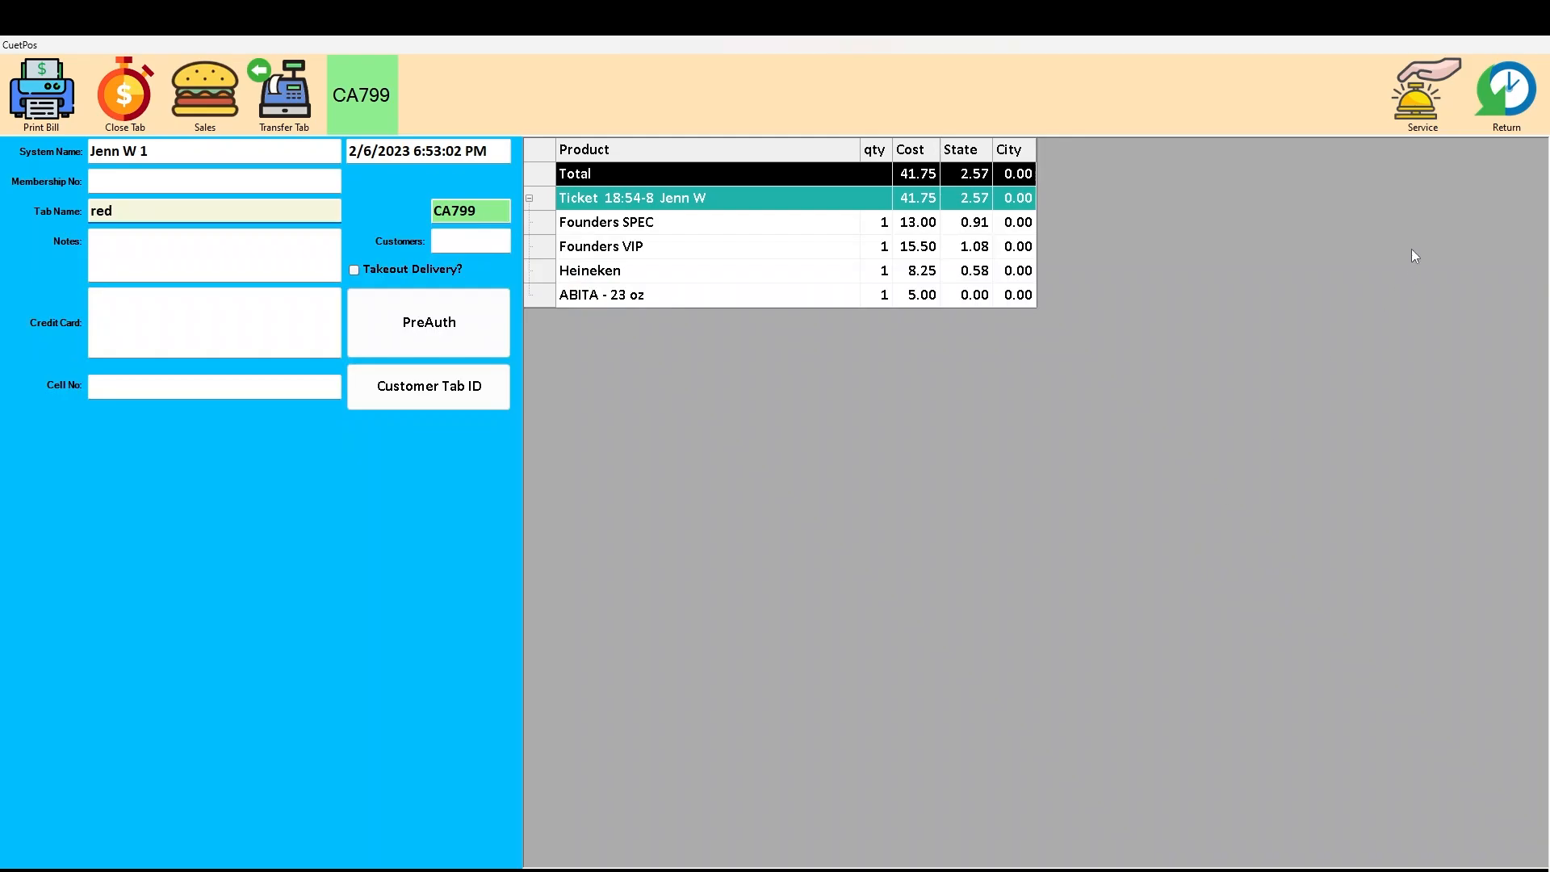
{"action": "left_click", "coordinate": [1493, 98]}
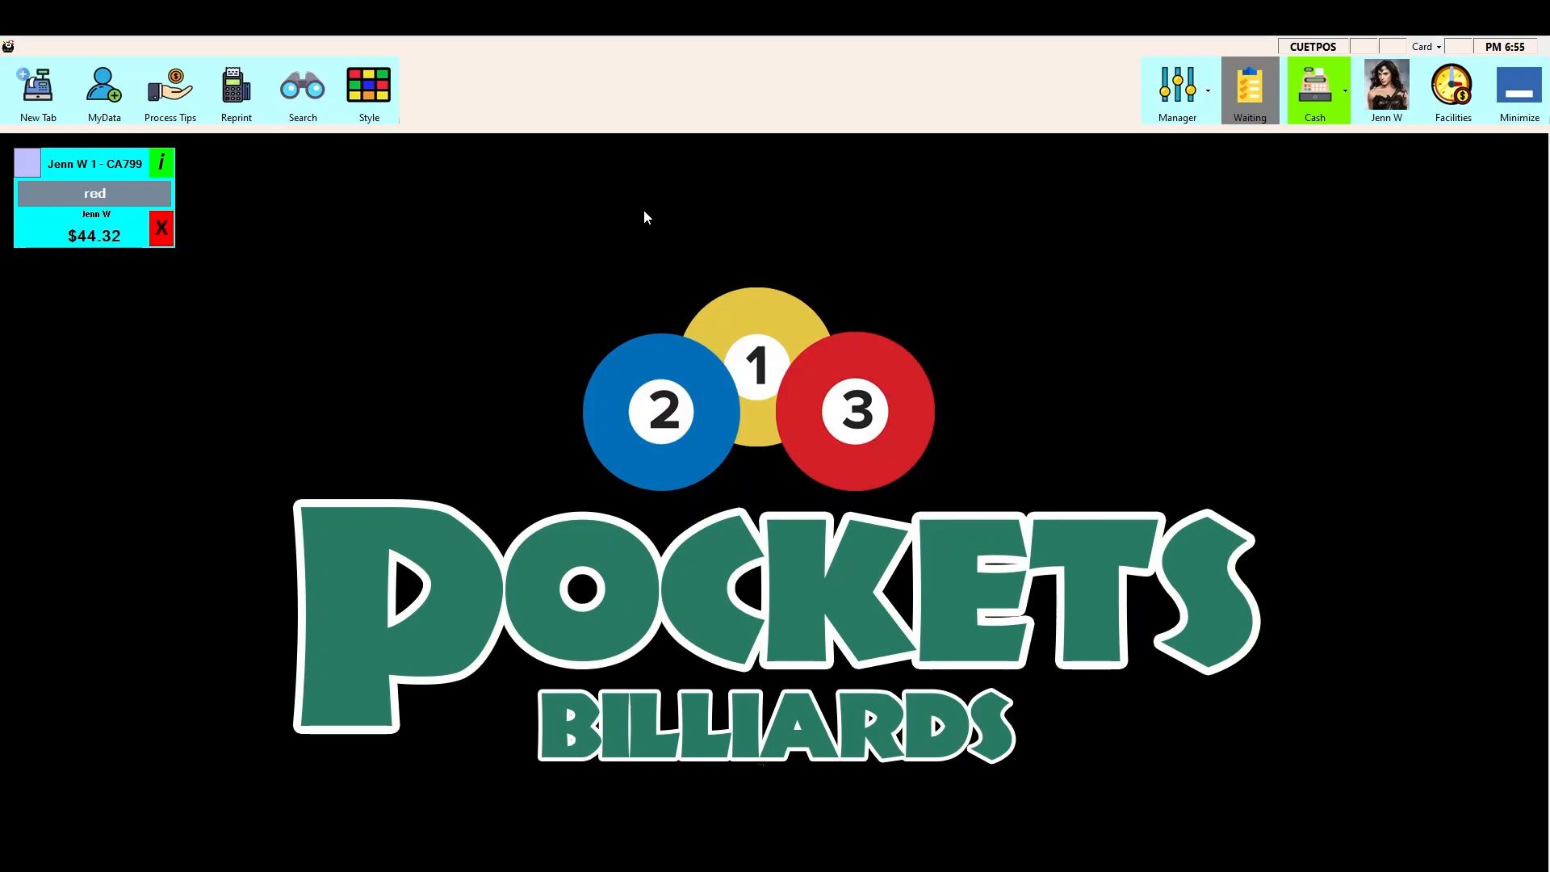
Preauthorise a $20.00 card prepayment on the "red" tab and highlight the saved credit card entry.
{"action": "left_click", "coordinate": [158, 165]}
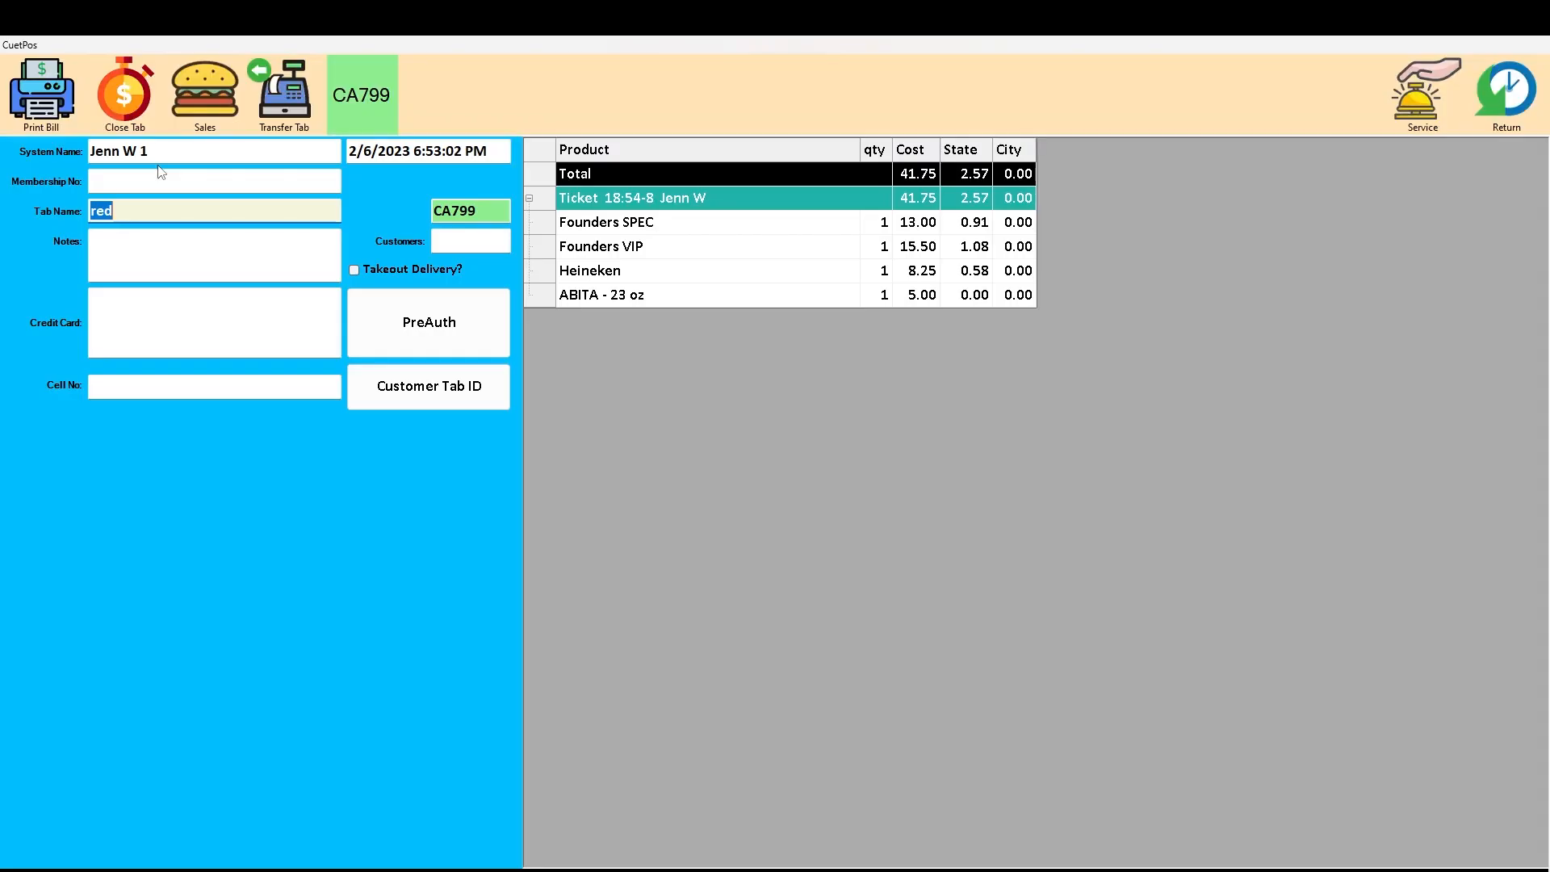
{"action": "left_click", "coordinate": [417, 325]}
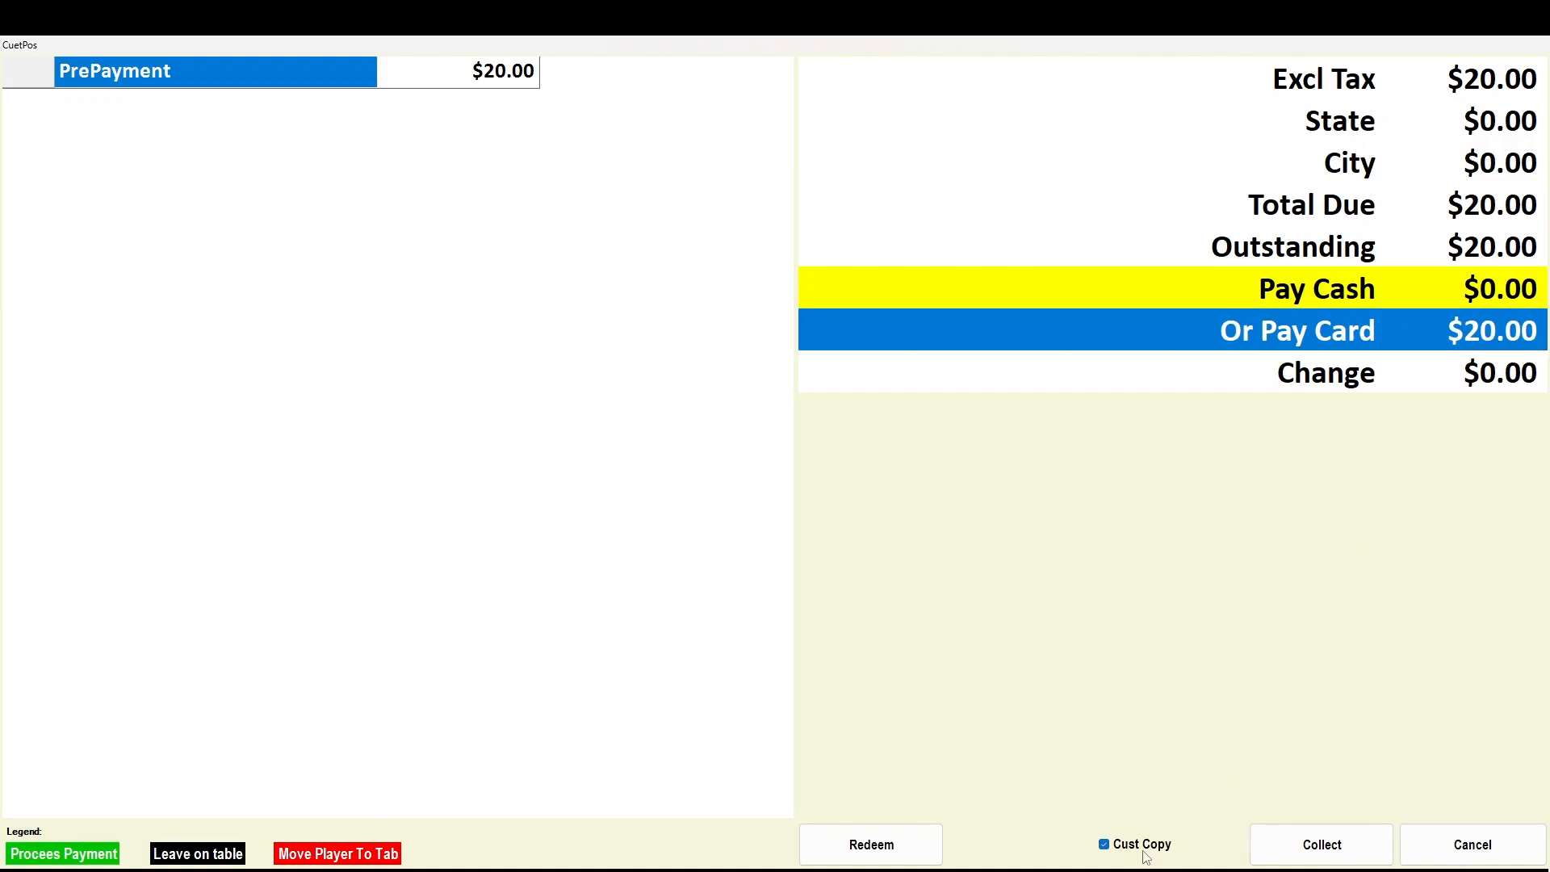
{"action": "left_click", "coordinate": [1290, 844]}
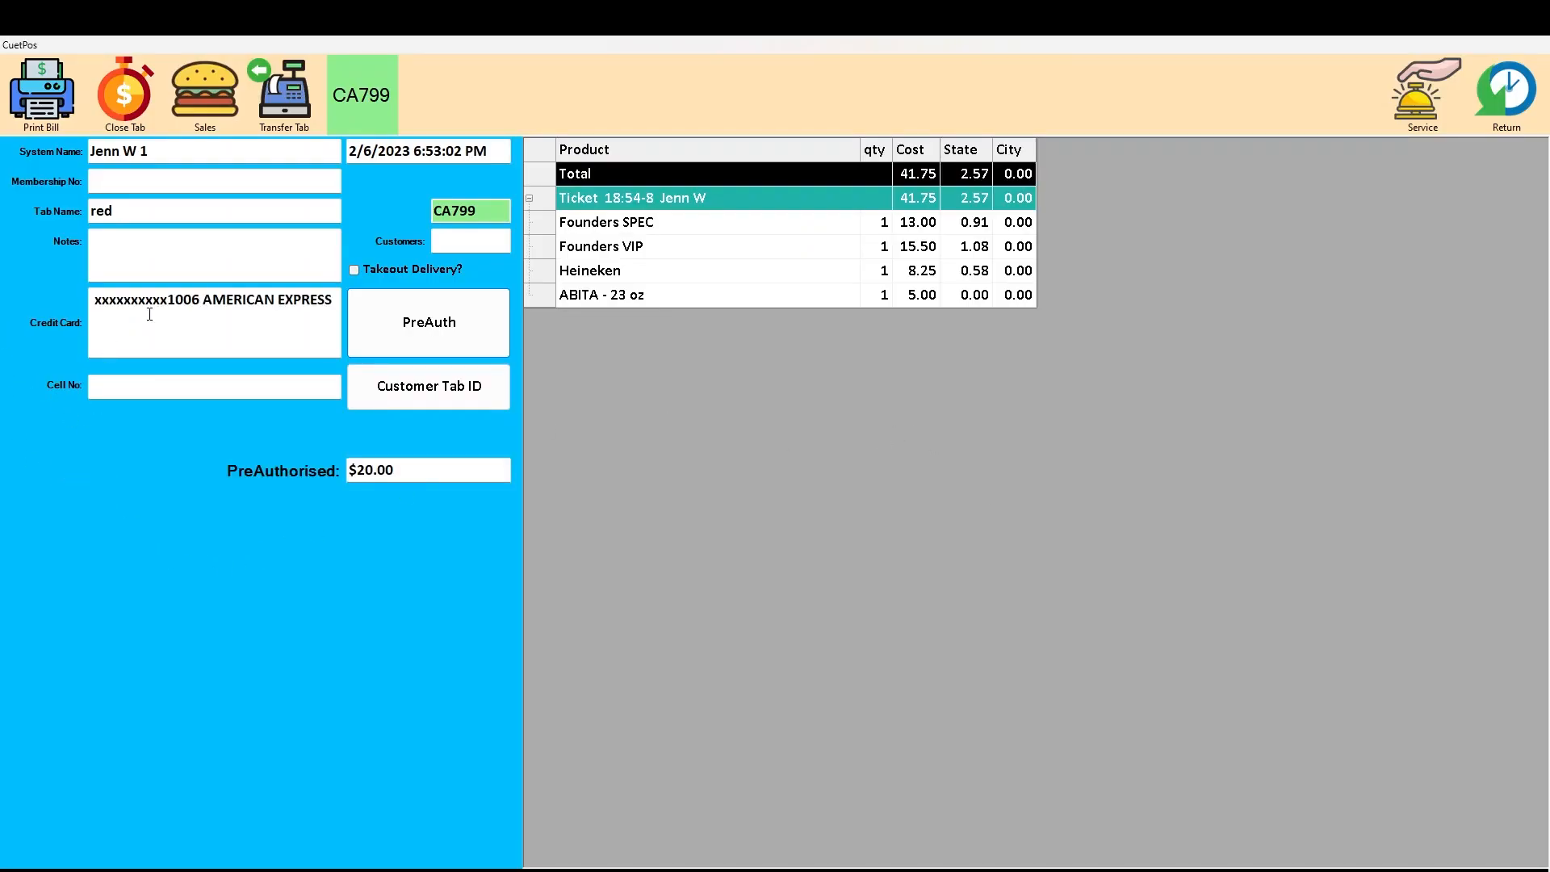
{"action": "left_click_drag", "start_coordinate": [334, 304], "coordinate": [90, 300]}
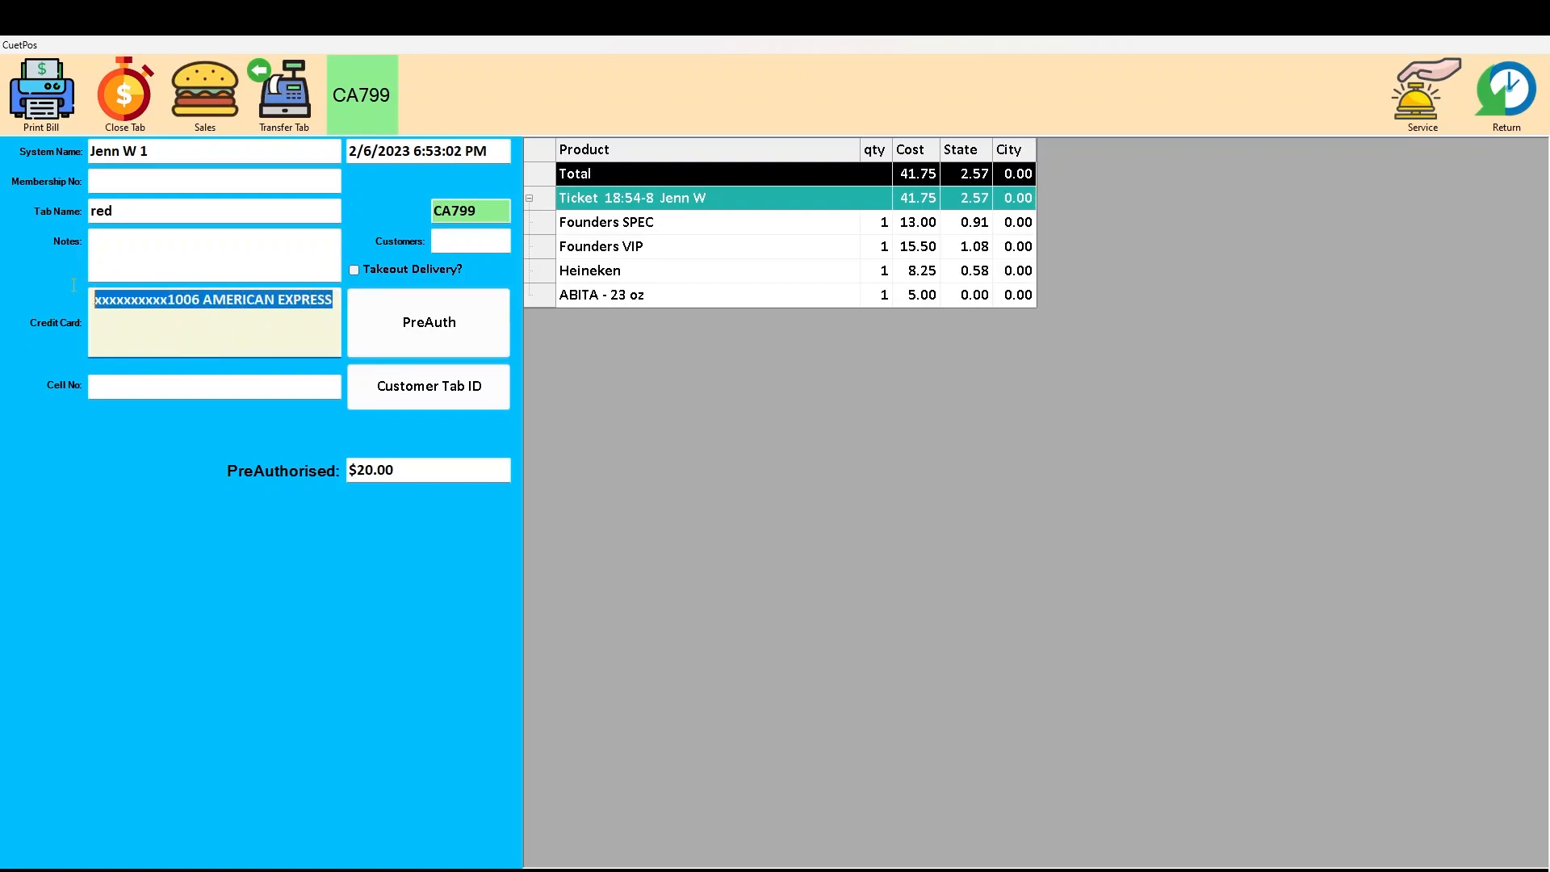
Check the preauthorised amount on the "red" tab and return to the open tabs overview.
{"action": "left_click", "coordinate": [412, 465]}
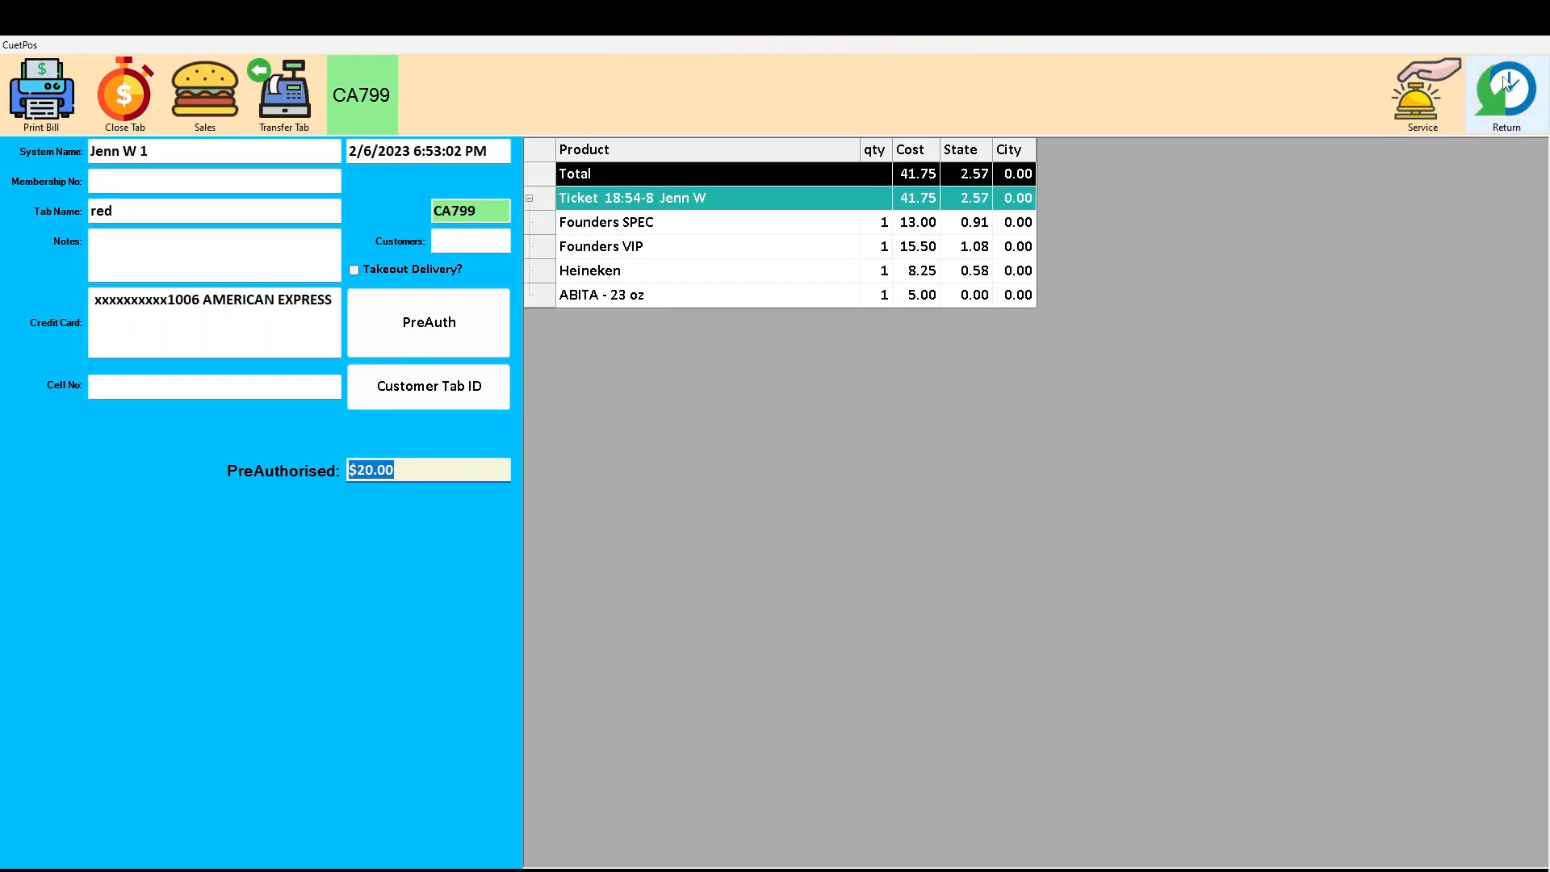
{"action": "left_click", "coordinate": [1495, 89]}
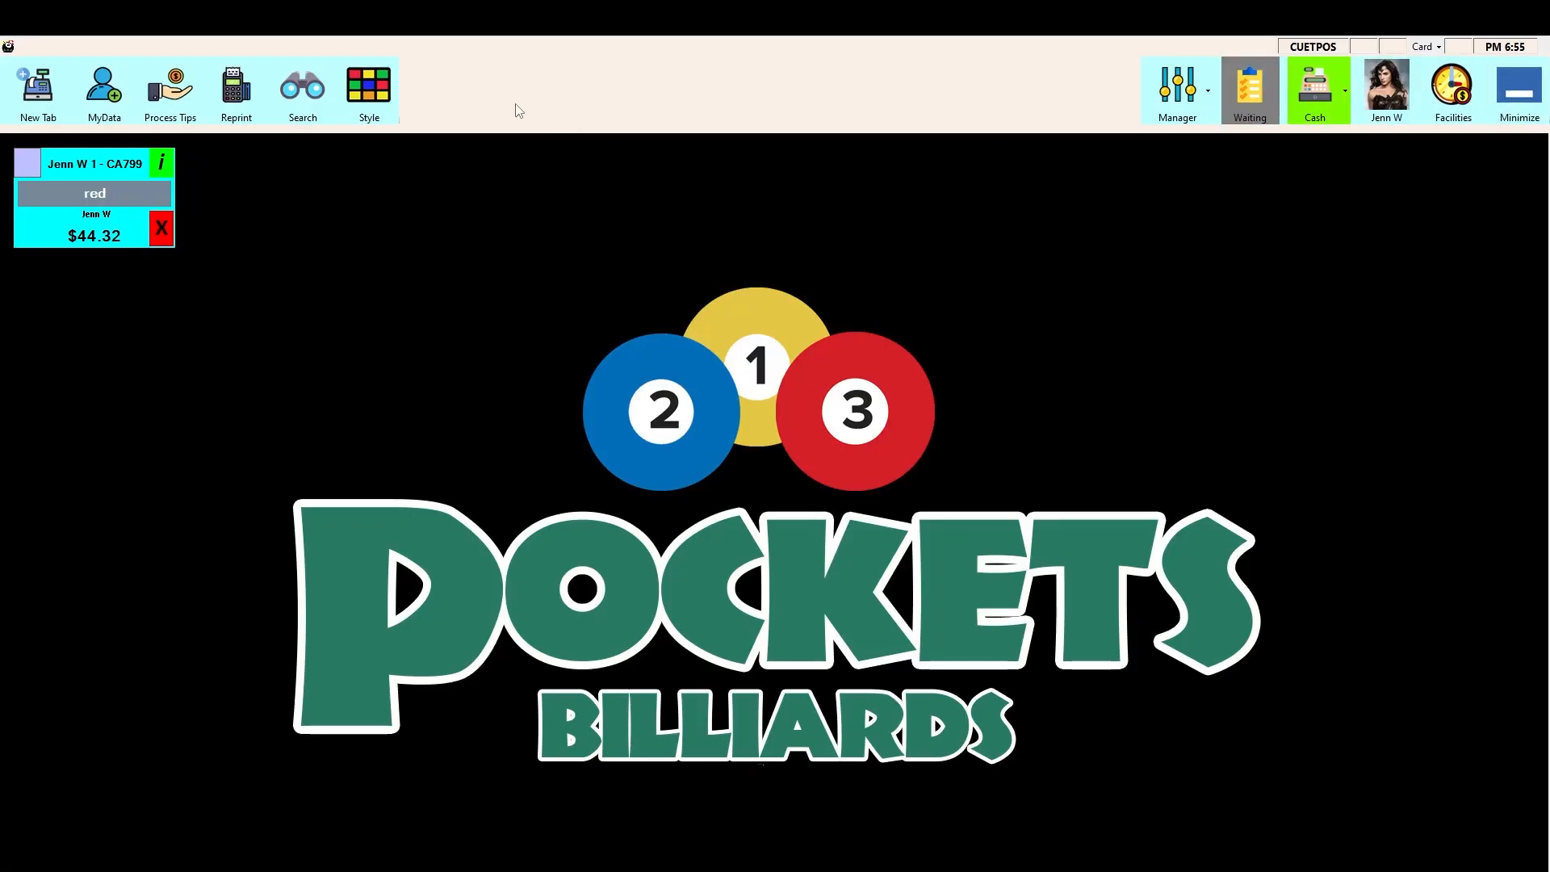
Add a Domestic Bucket 4 with Lefe, Cheap Ass Lager, Coors Light, Hoogarden and Love Street to the "red" tab, and check its preauthorised amount.
{"action": "left_click", "coordinate": [162, 165]}
{"action": "left_click", "coordinate": [205, 95]}
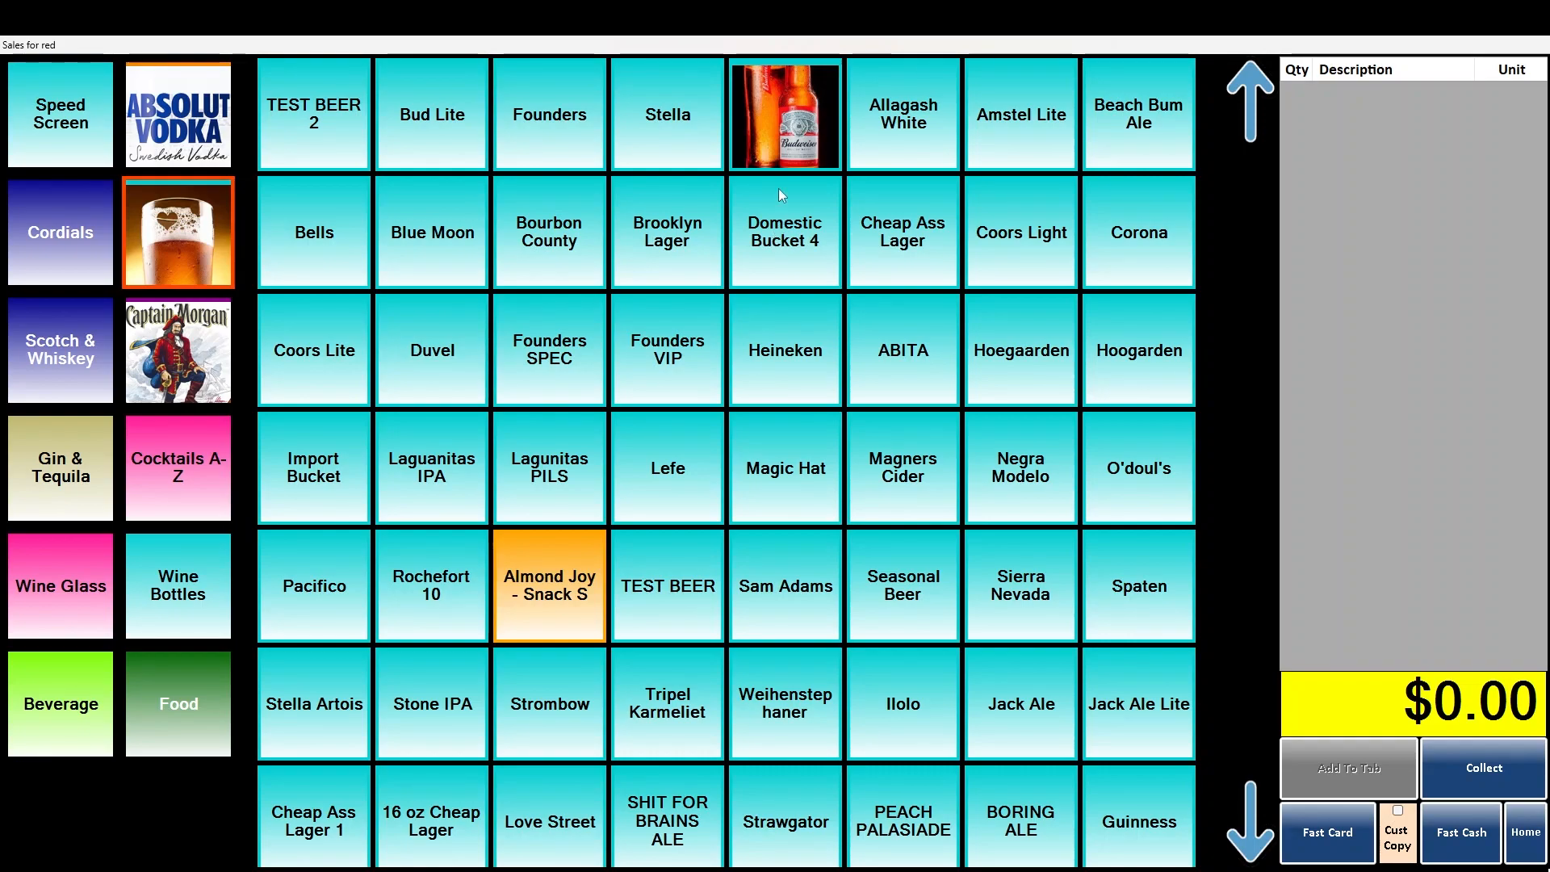
{"action": "left_click", "coordinate": [781, 234]}
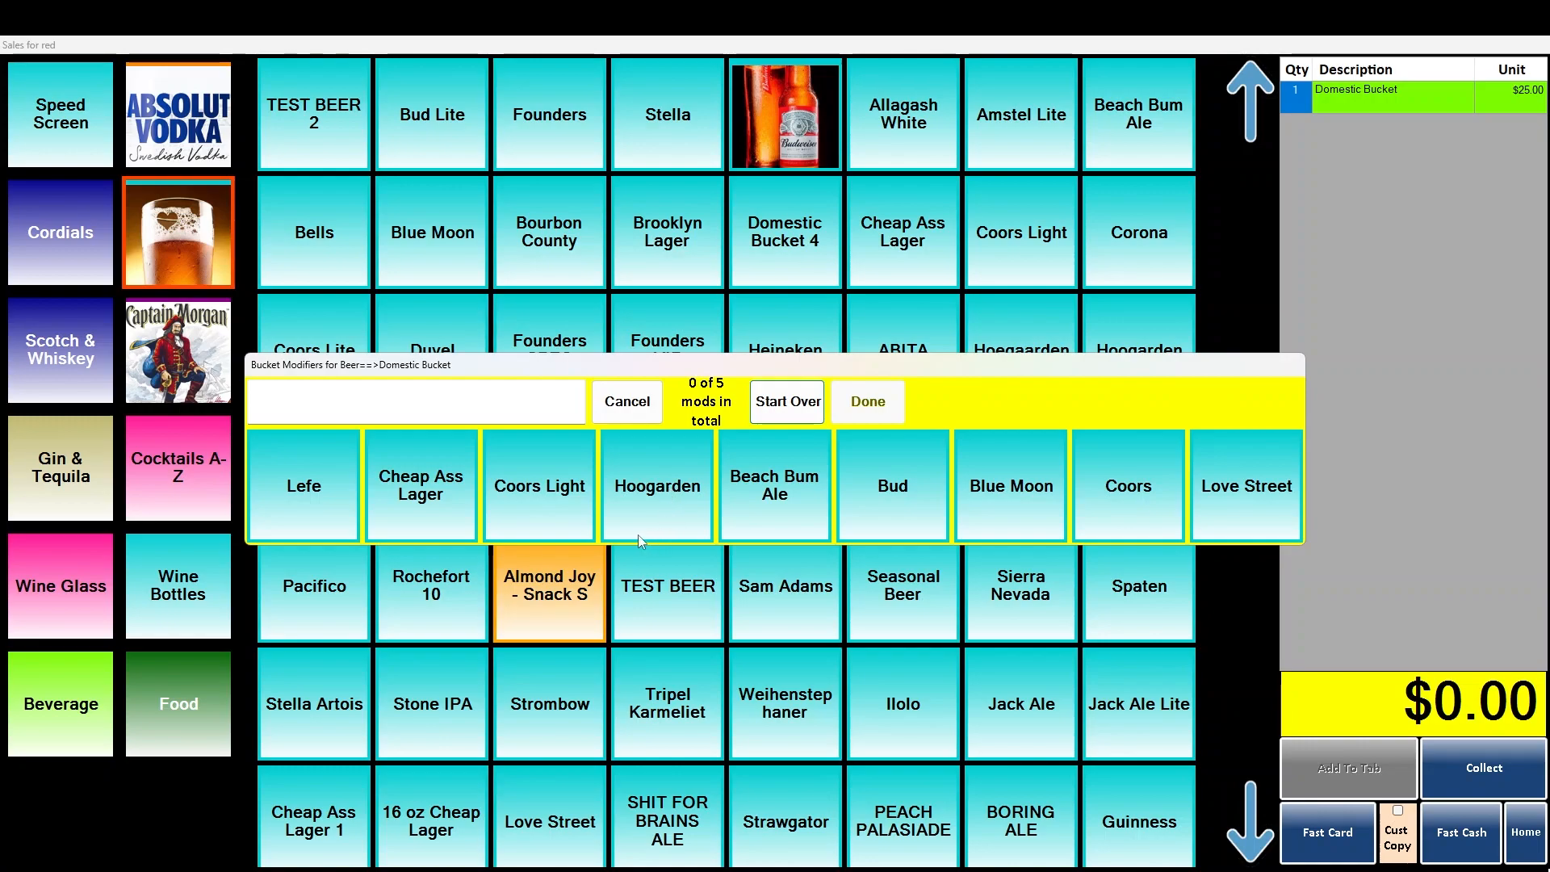
{"action": "left_click", "coordinate": [329, 493]}
{"action": "left_click", "coordinate": [410, 492]}
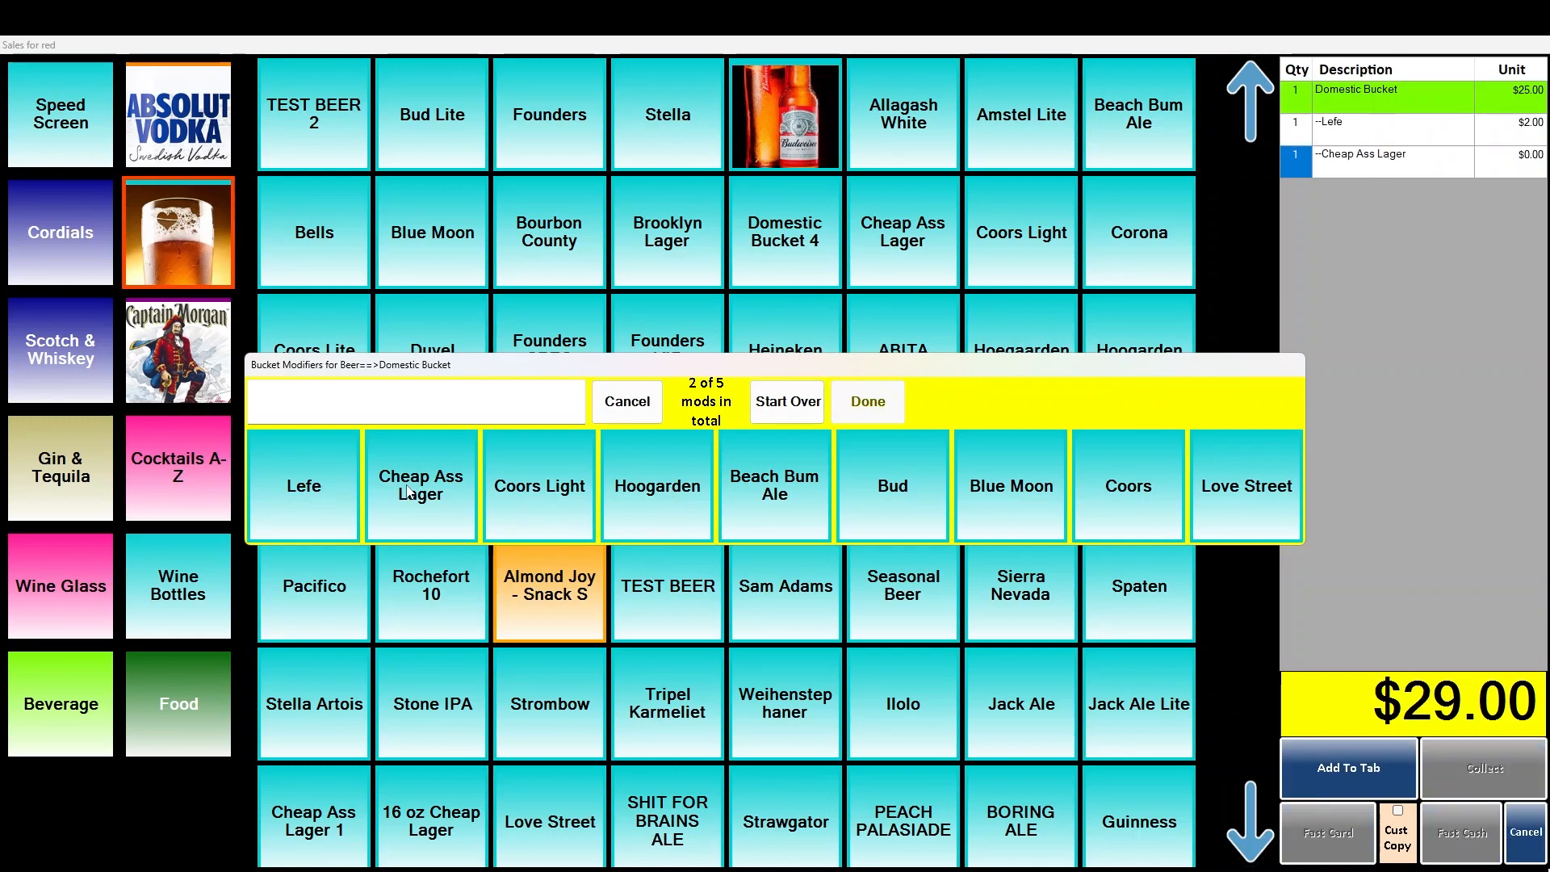
{"action": "left_click", "coordinate": [544, 491]}
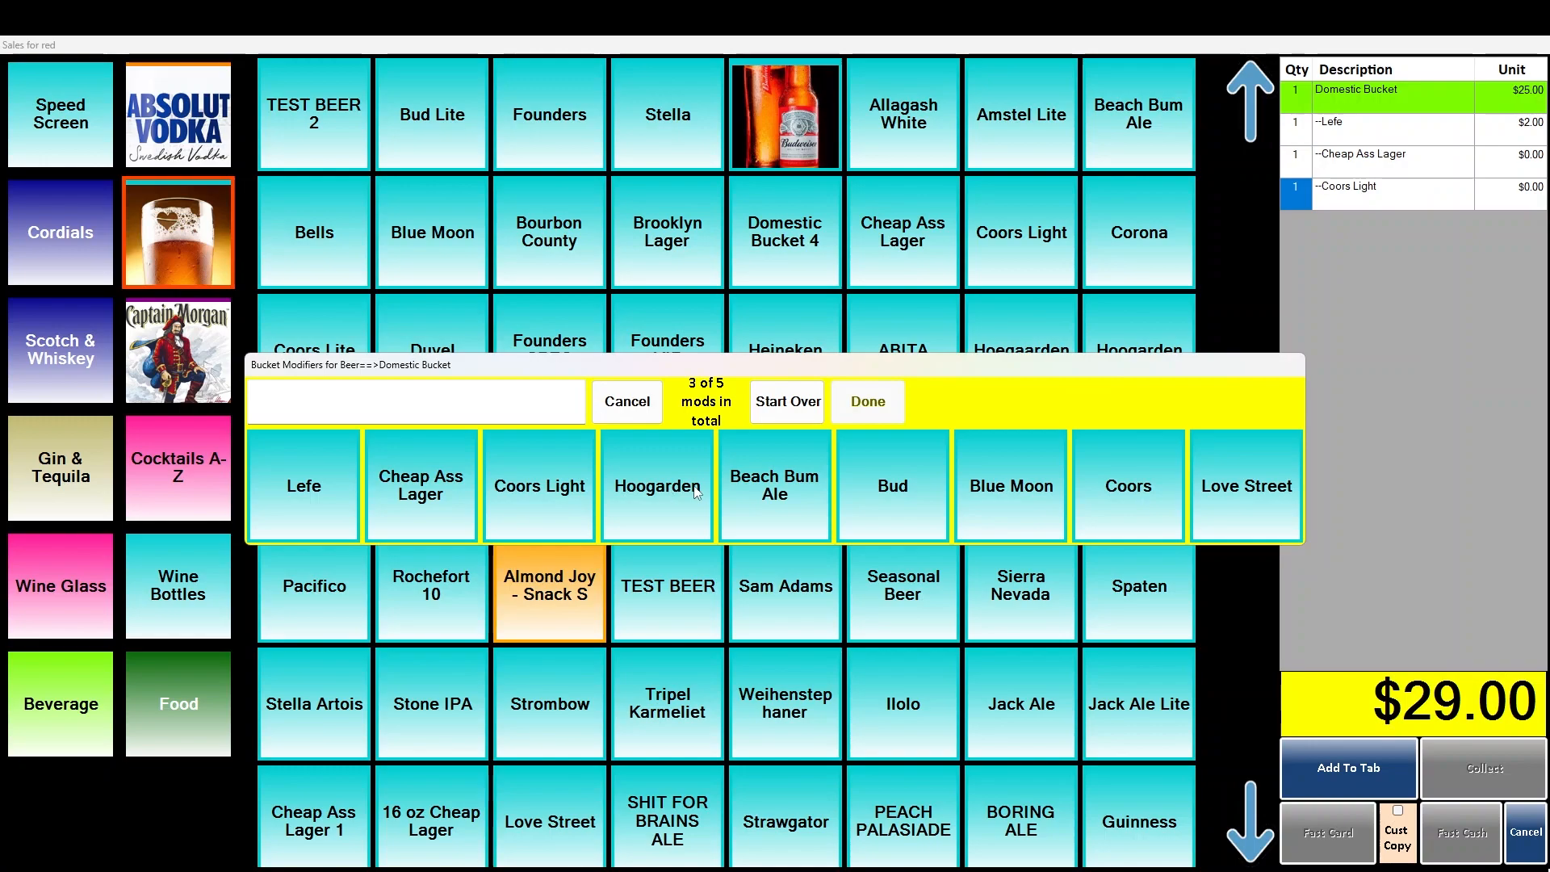
{"action": "left_click", "coordinate": [677, 492]}
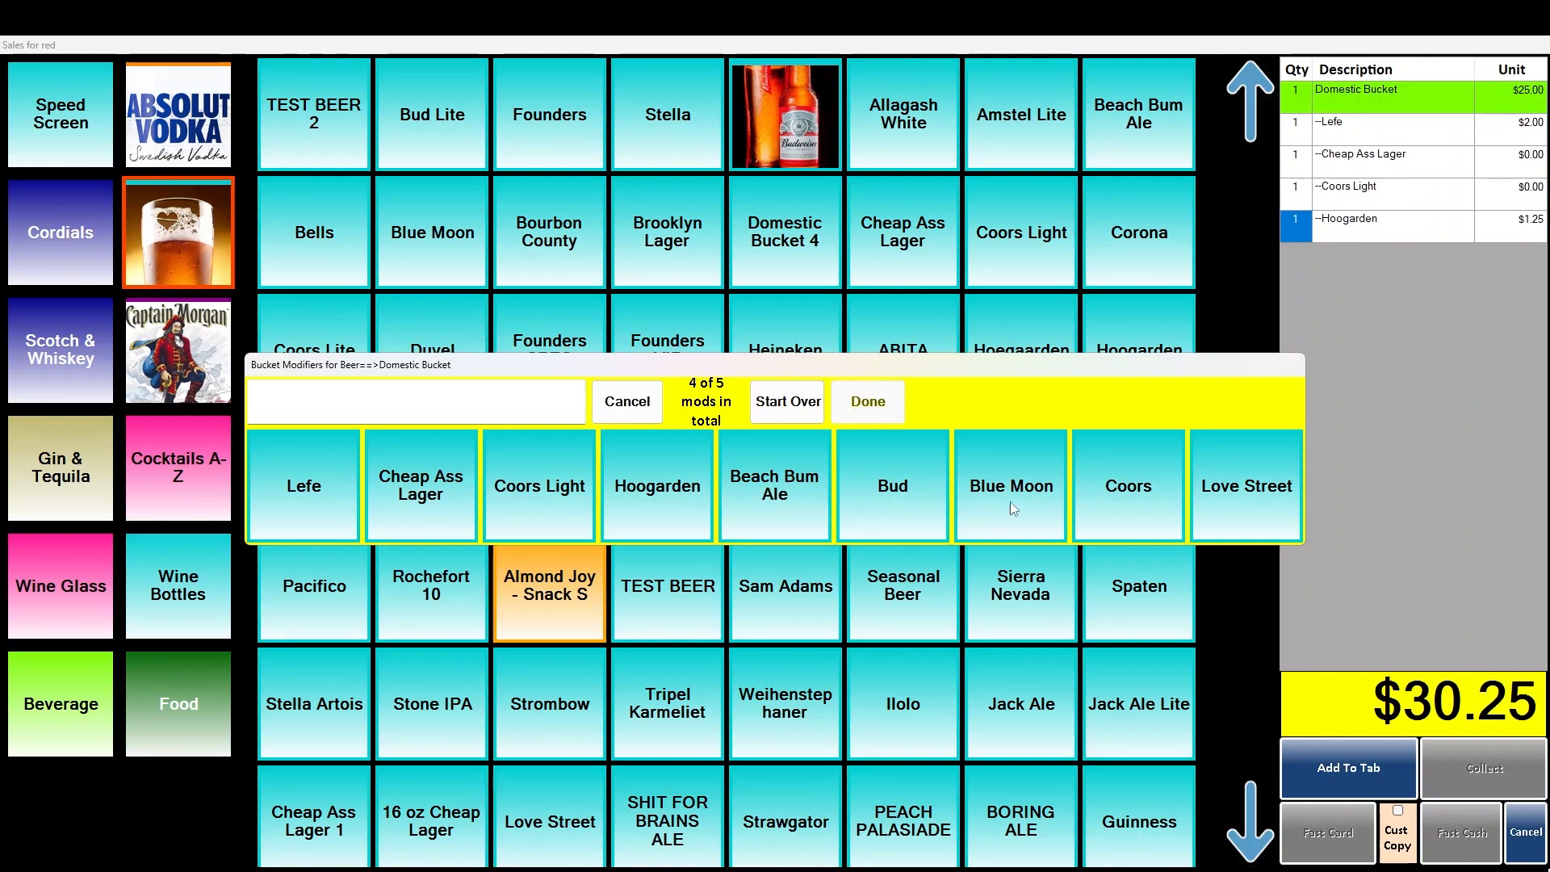
{"action": "left_click", "coordinate": [1231, 492]}
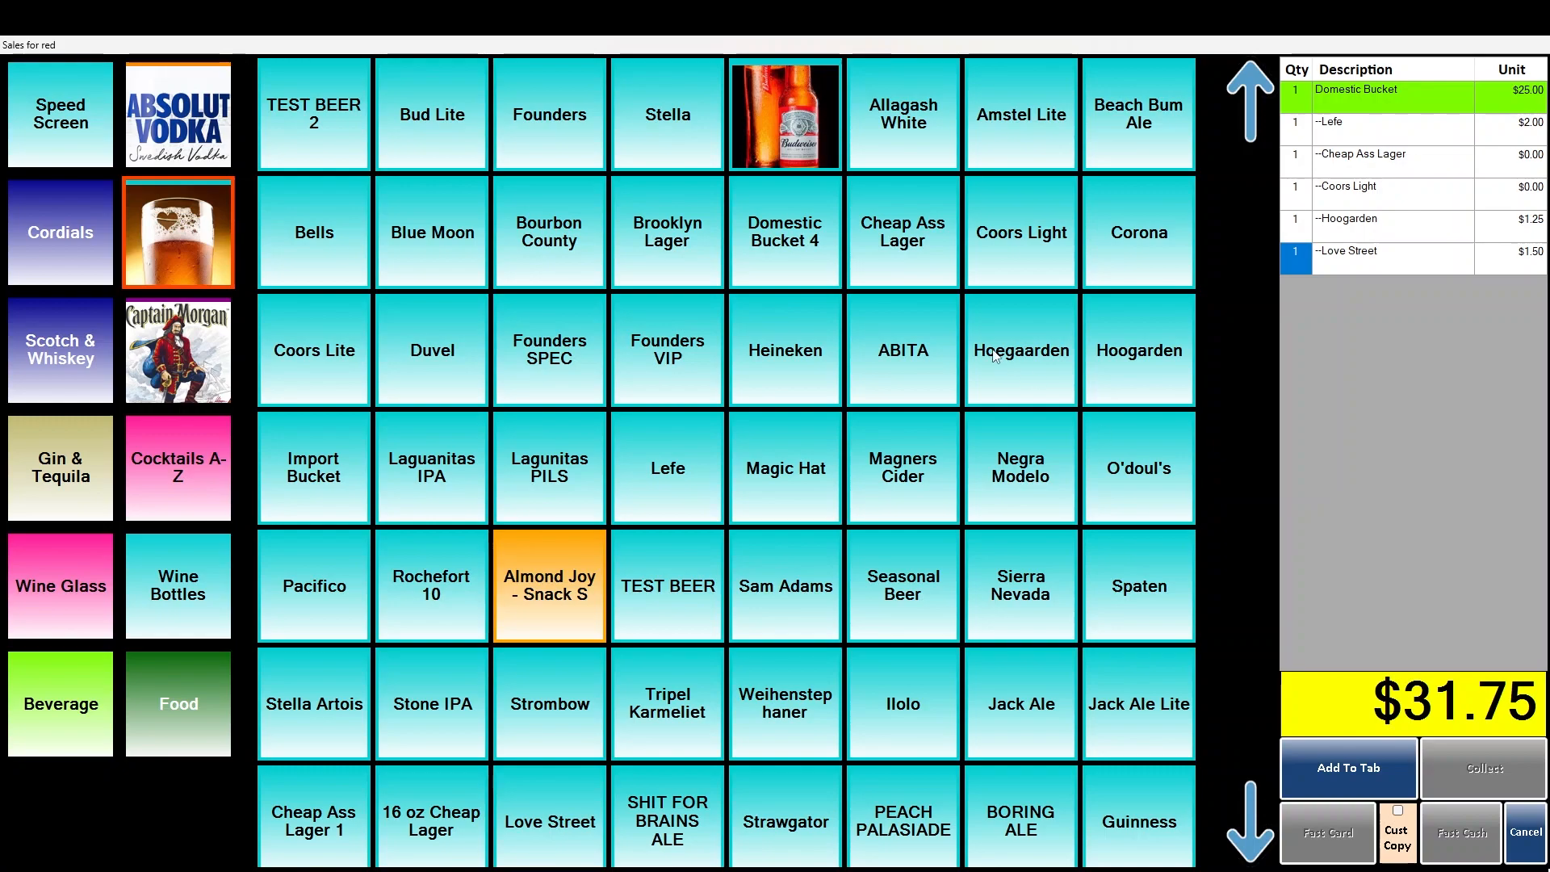
{"action": "left_click", "coordinate": [1324, 771]}
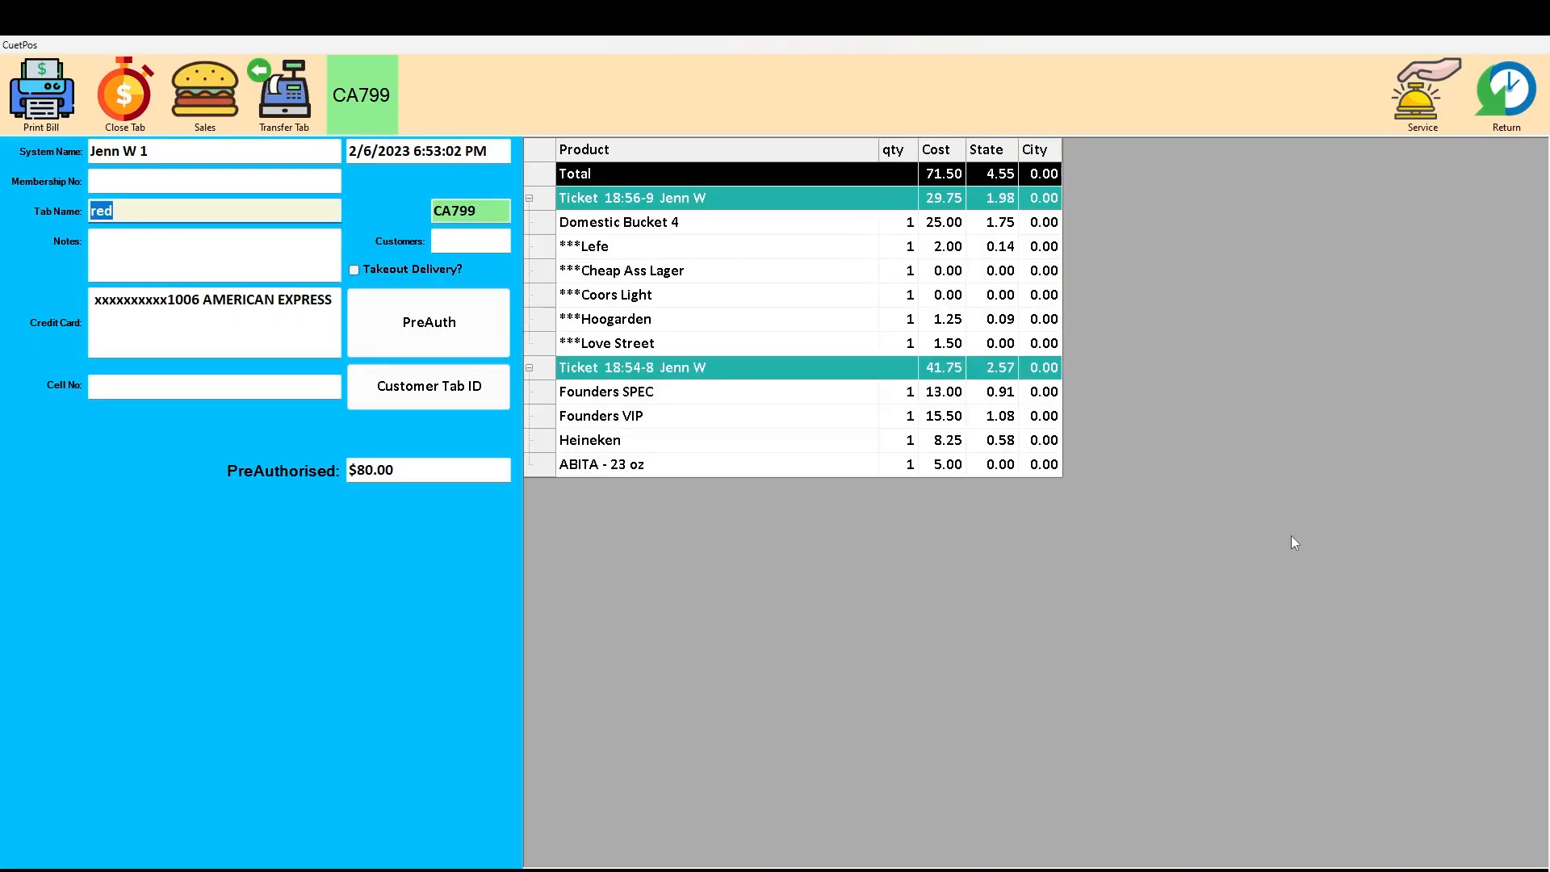
{"action": "left_click", "coordinate": [410, 472]}
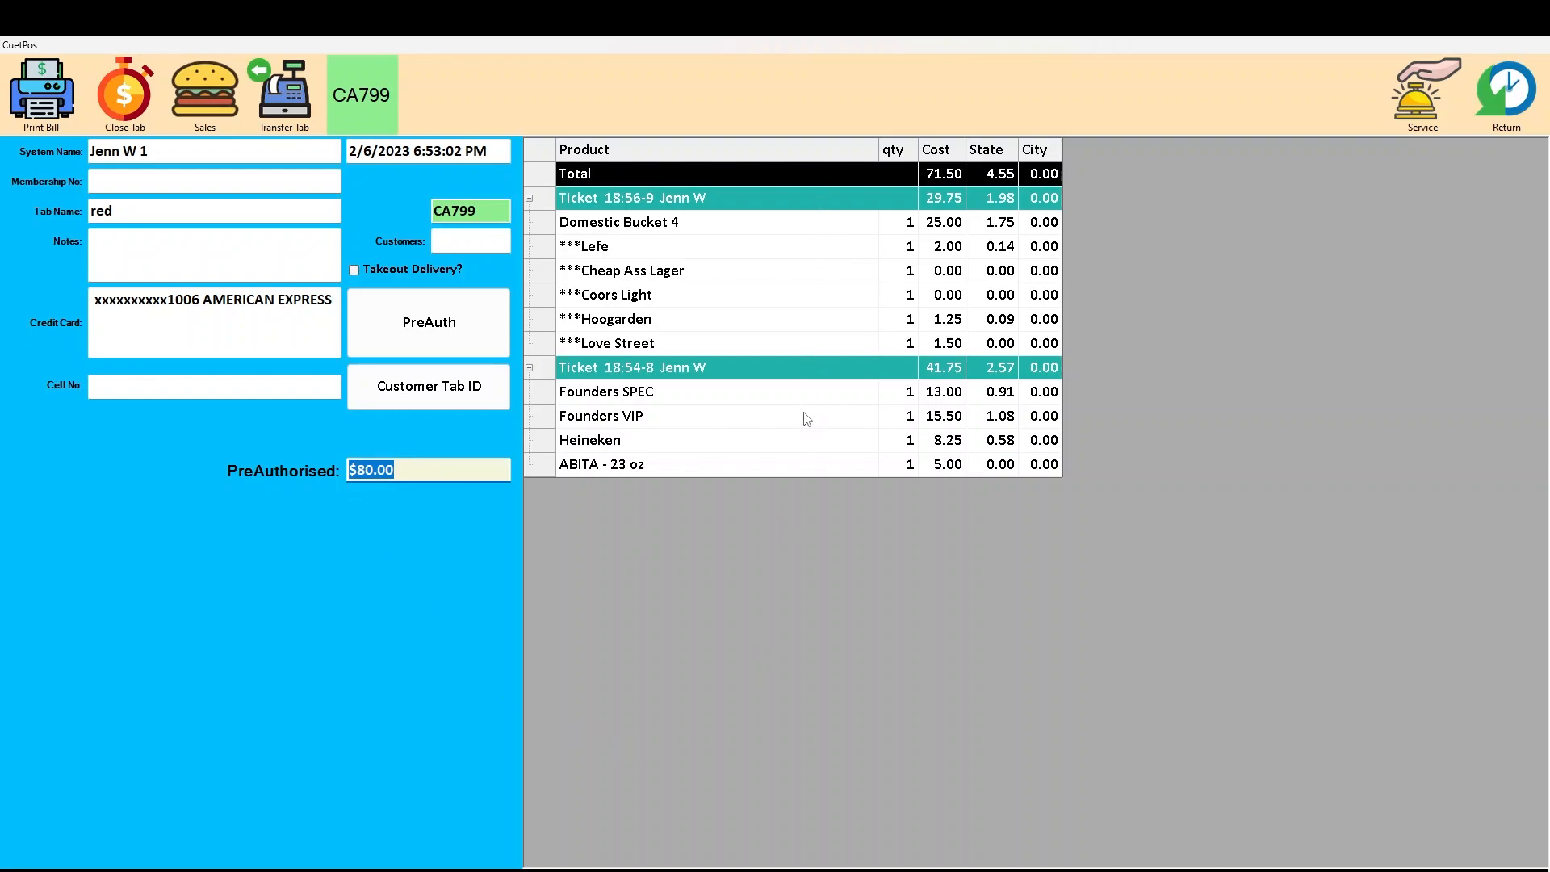
{"action": "left_click", "coordinate": [1497, 100]}
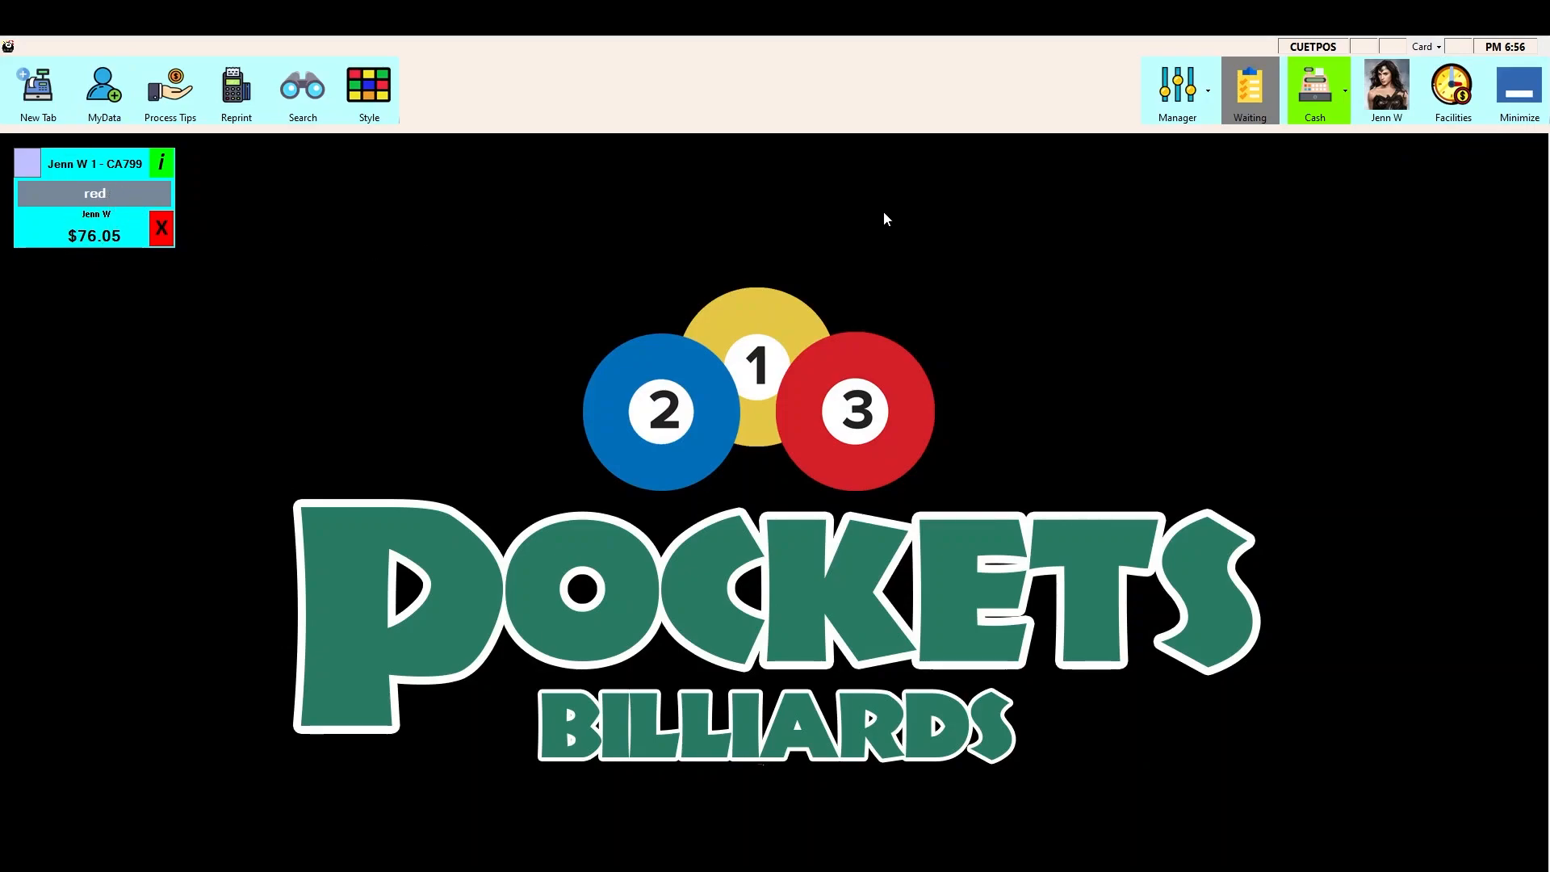
Start Table 14 on the facilities floor plan with two clients.
{"action": "left_click", "coordinate": [1457, 109]}
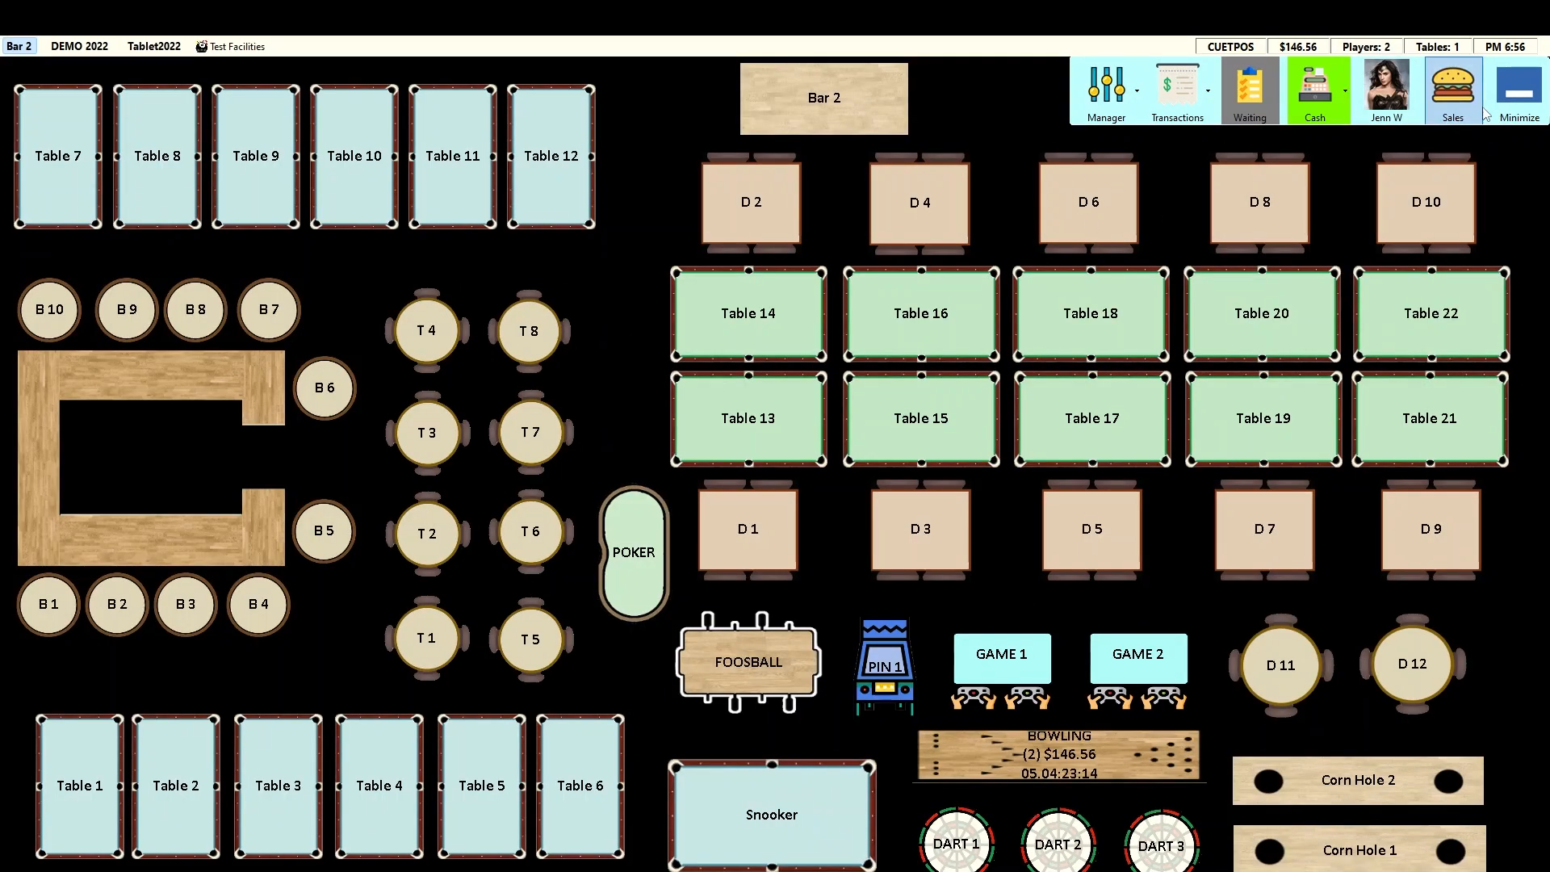
{"action": "left_click", "coordinate": [737, 320]}
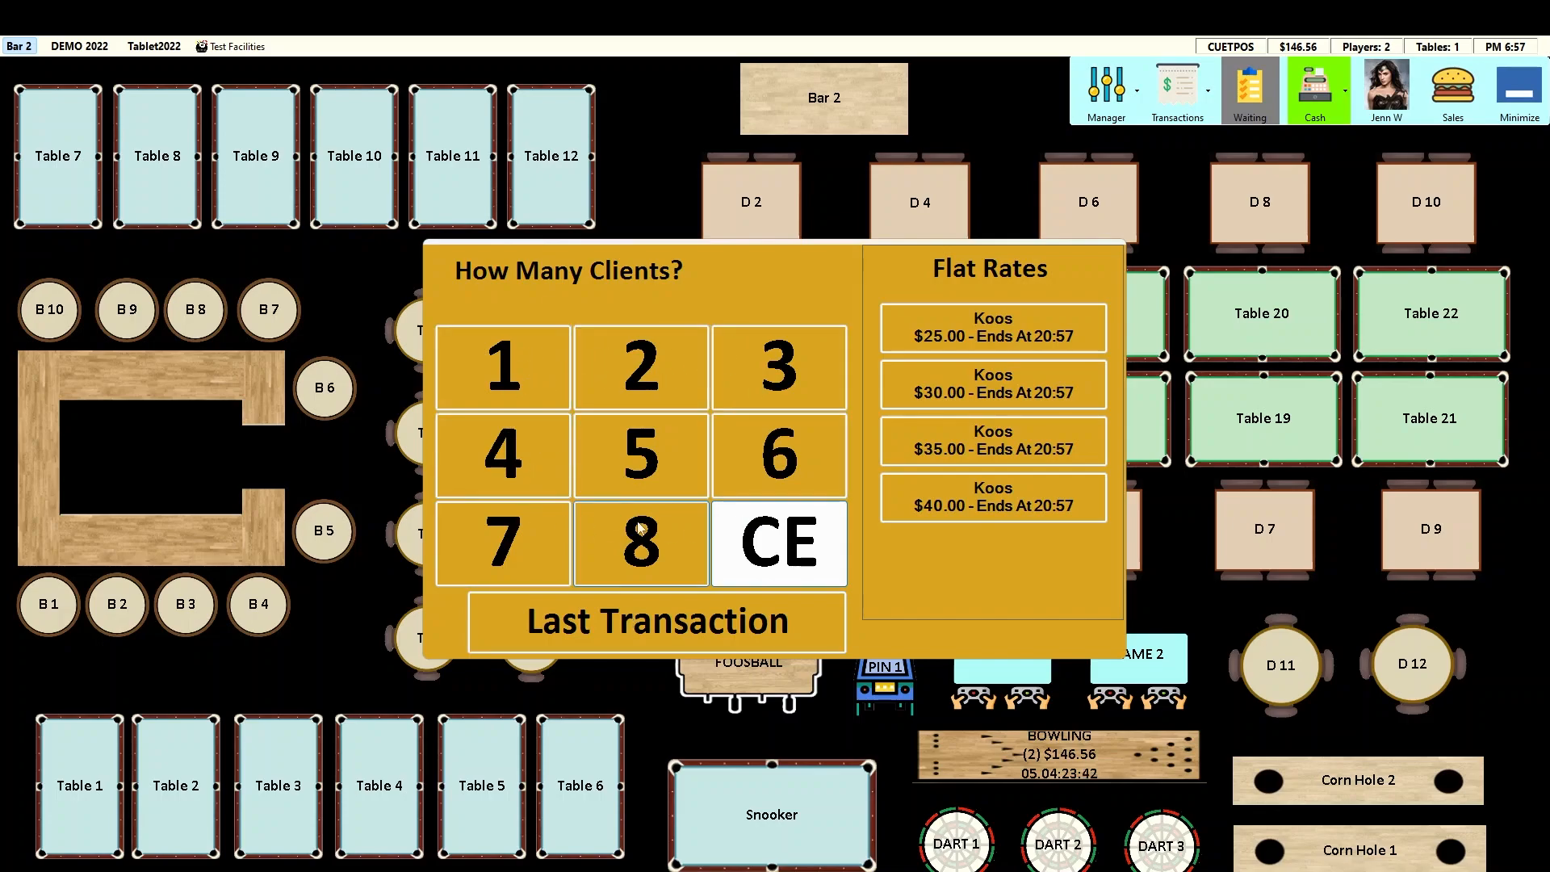
{"action": "left_click", "coordinate": [650, 361]}
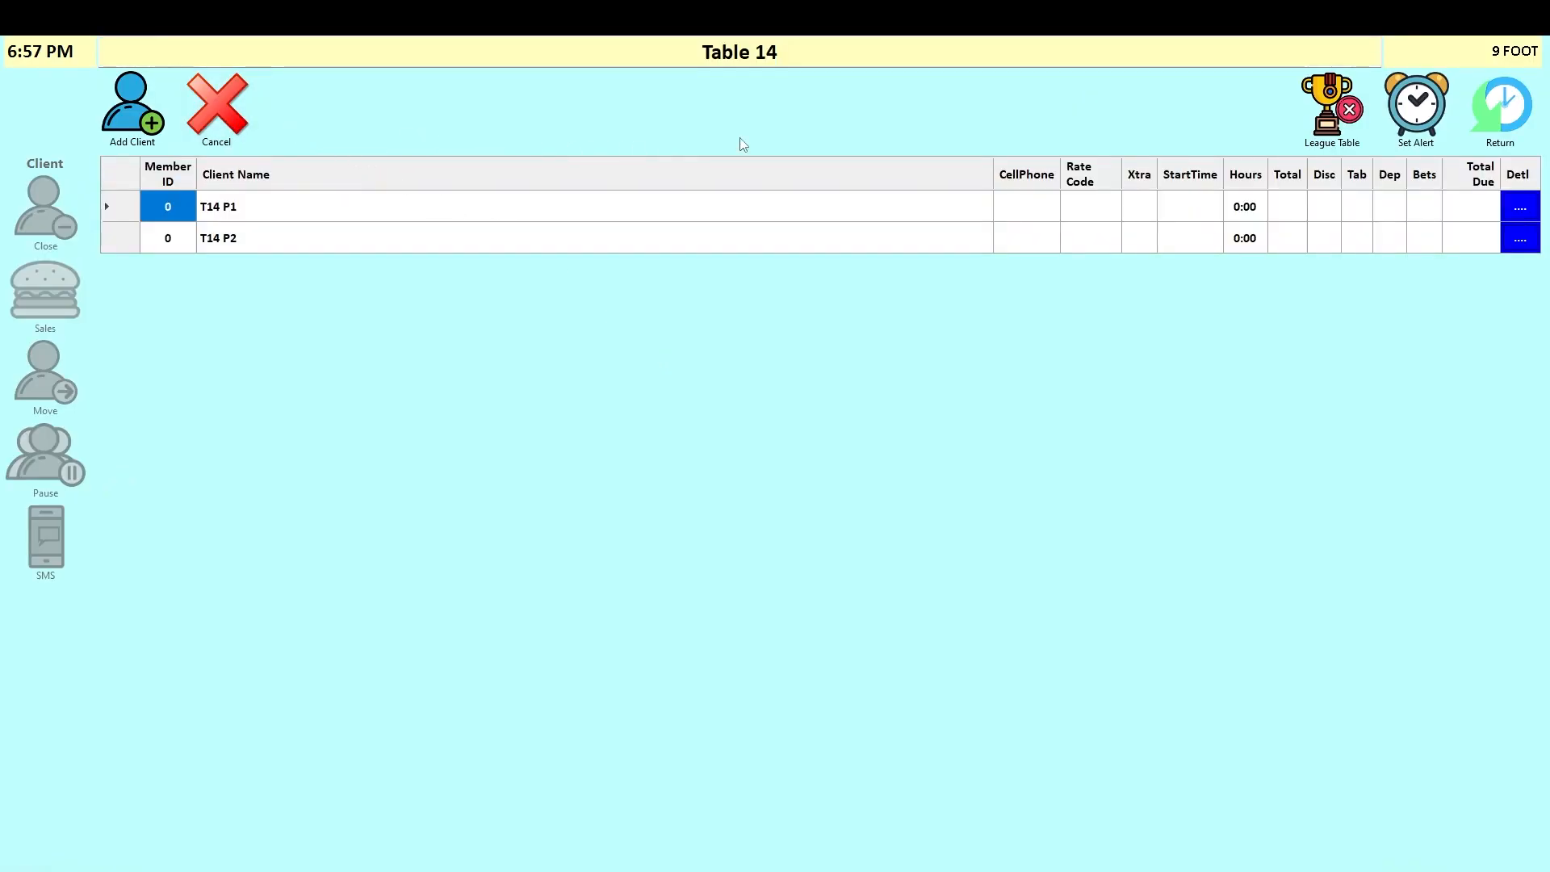
{"action": "left_click", "coordinate": [1512, 111]}
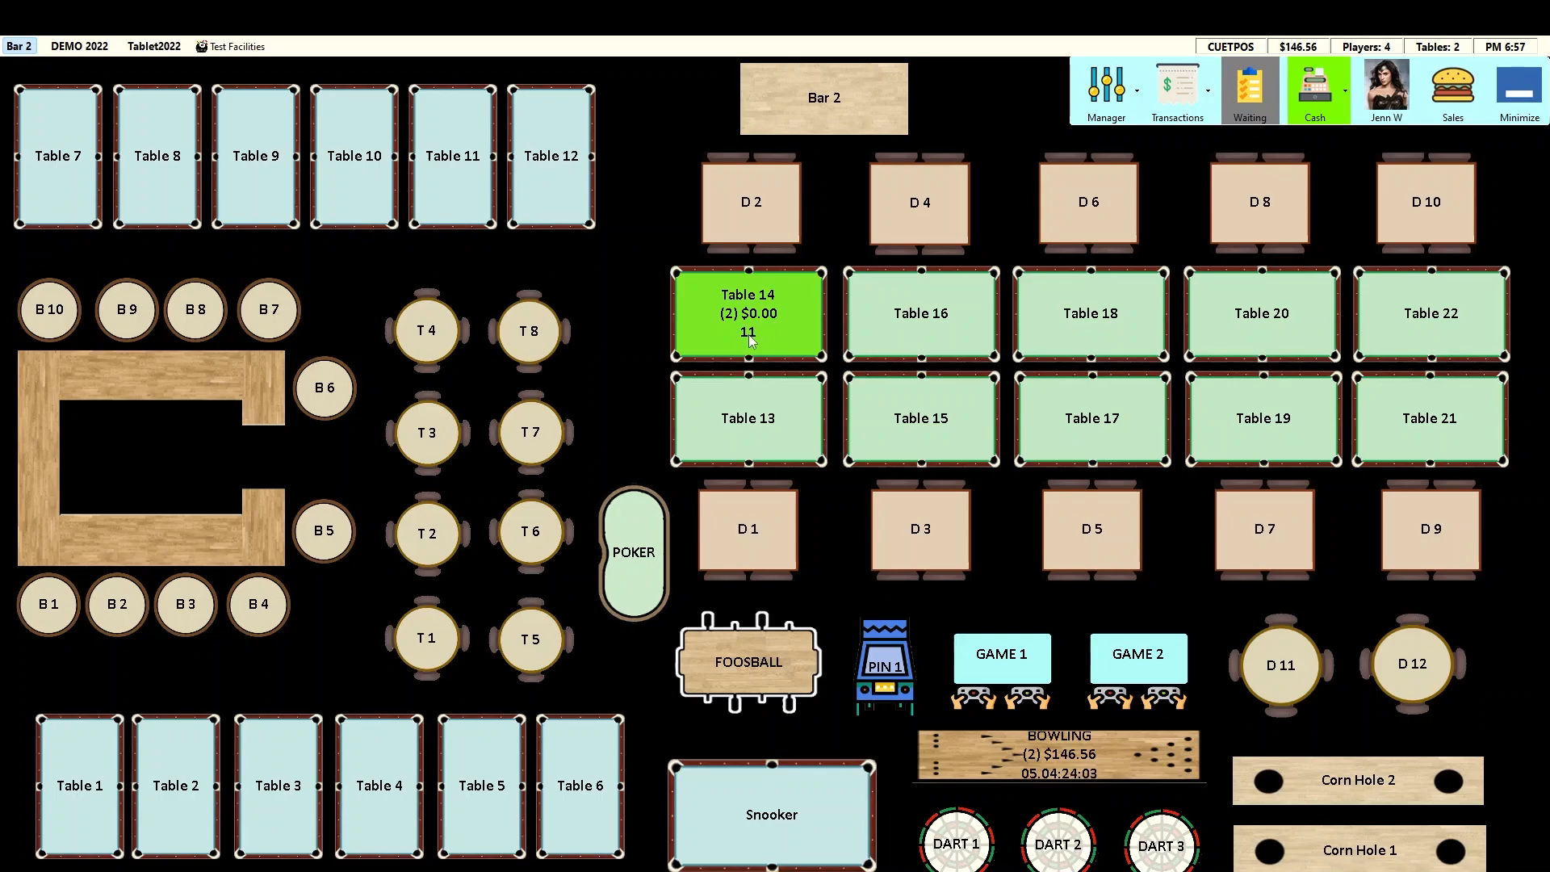
Open a sale for Table 14's first client, T14 P1, and order one Blue Moon and one Bourbon County.
{"action": "left_click", "coordinate": [750, 340]}
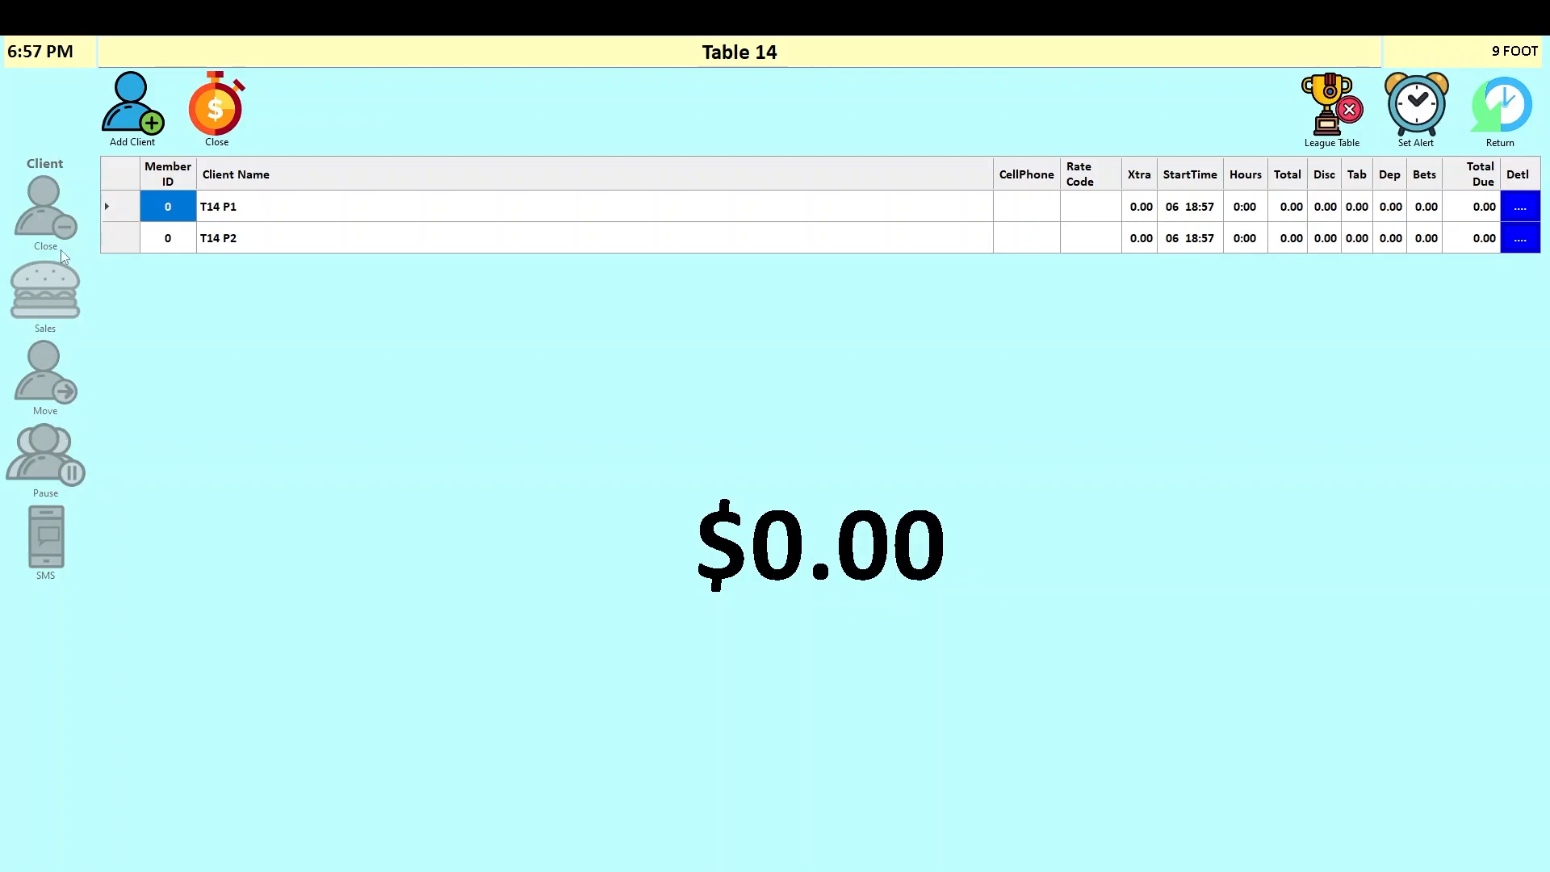
{"action": "left_click", "coordinate": [116, 207]}
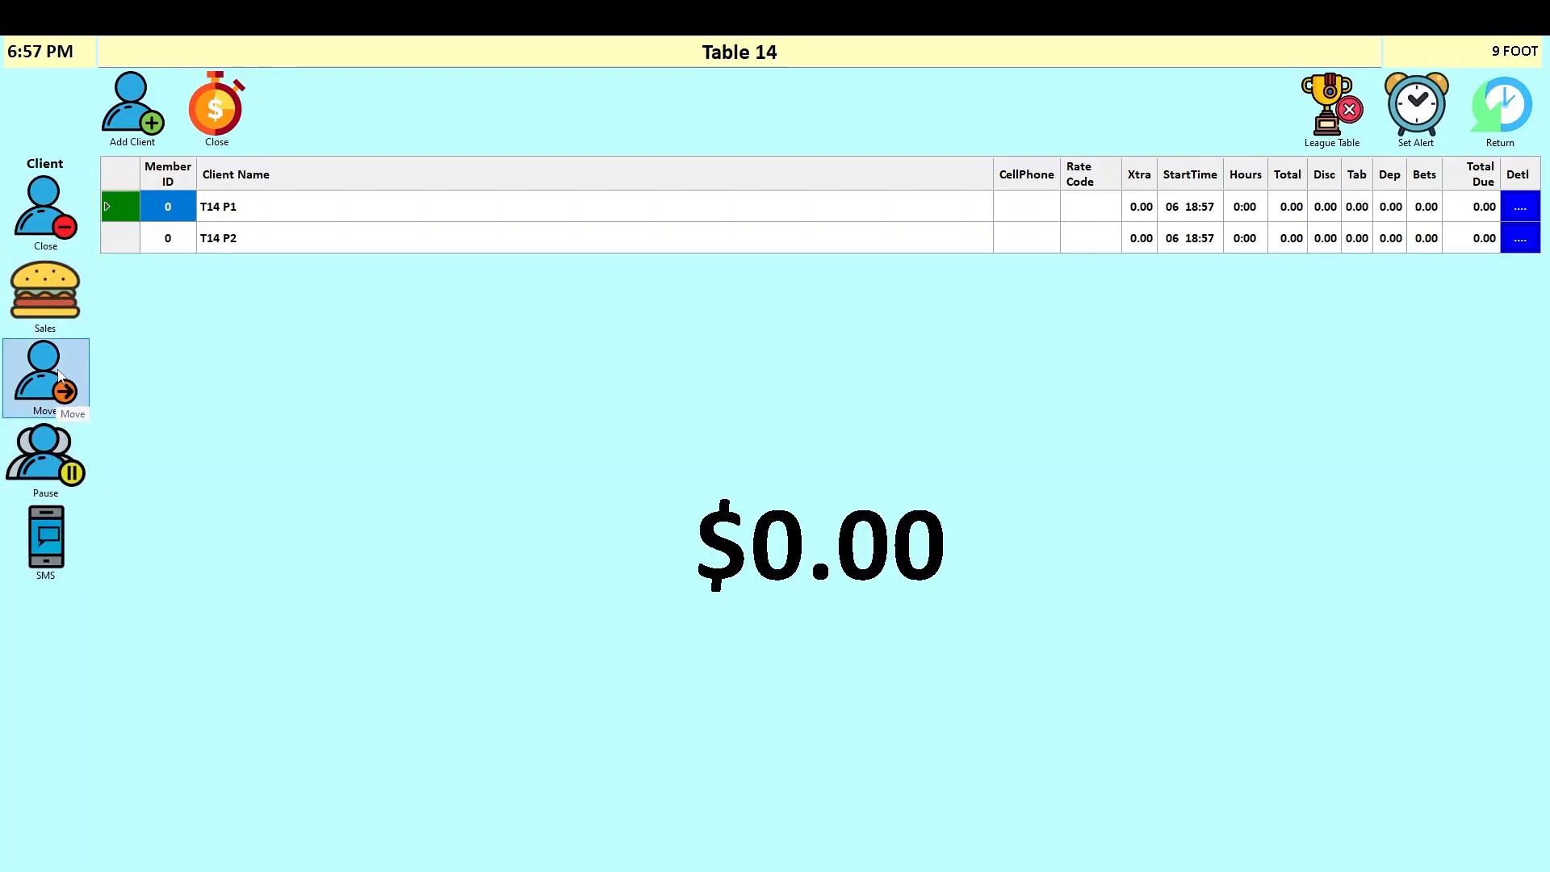
{"action": "left_click", "coordinate": [45, 304]}
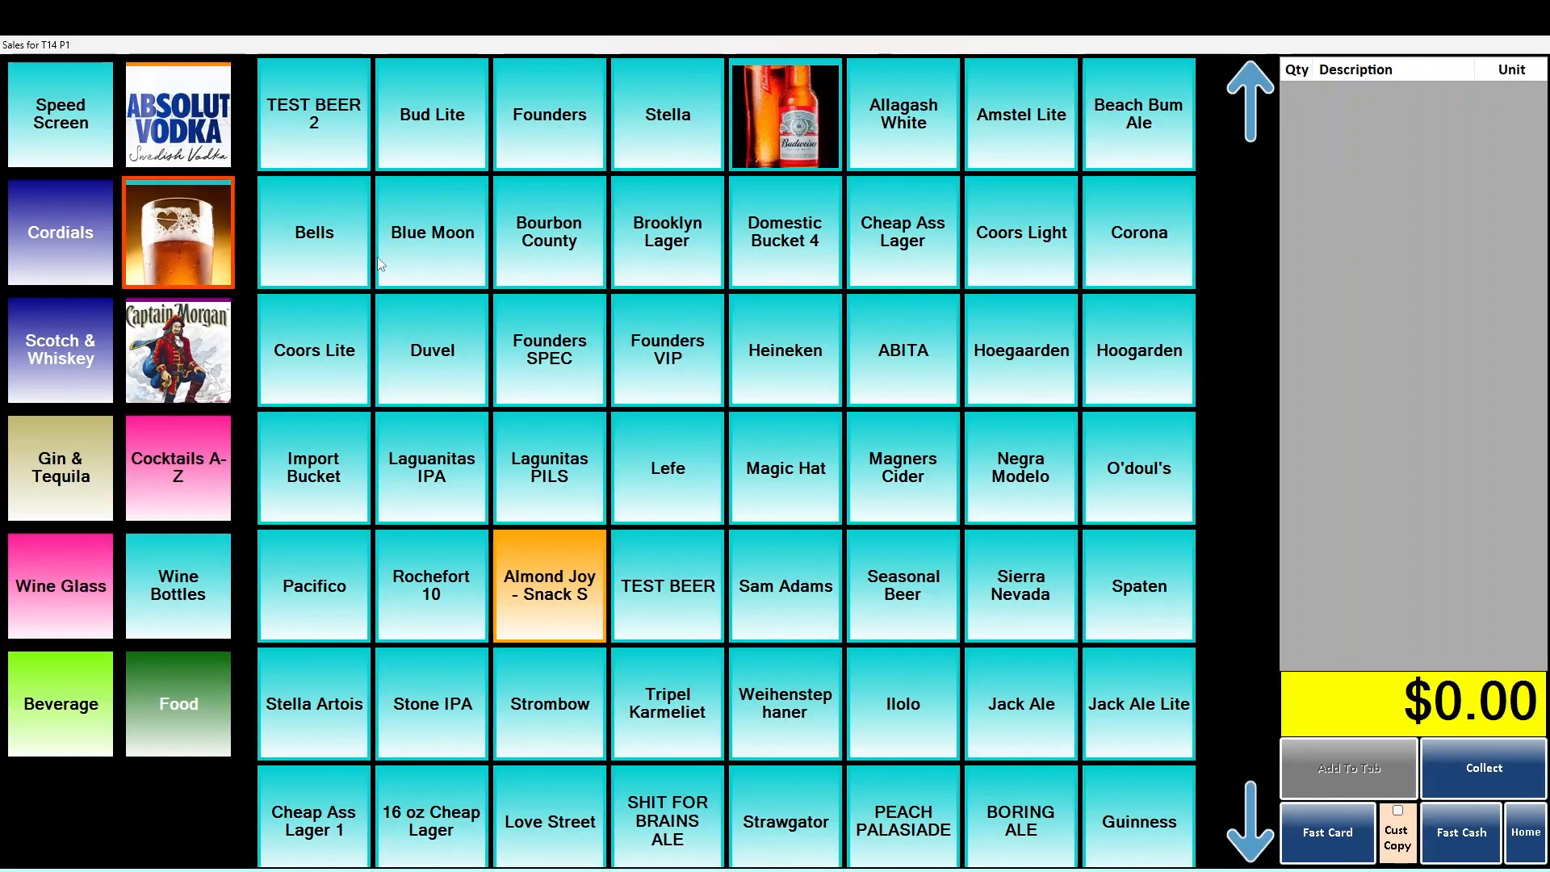
{"action": "left_click", "coordinate": [421, 249]}
{"action": "left_click", "coordinate": [527, 242]}
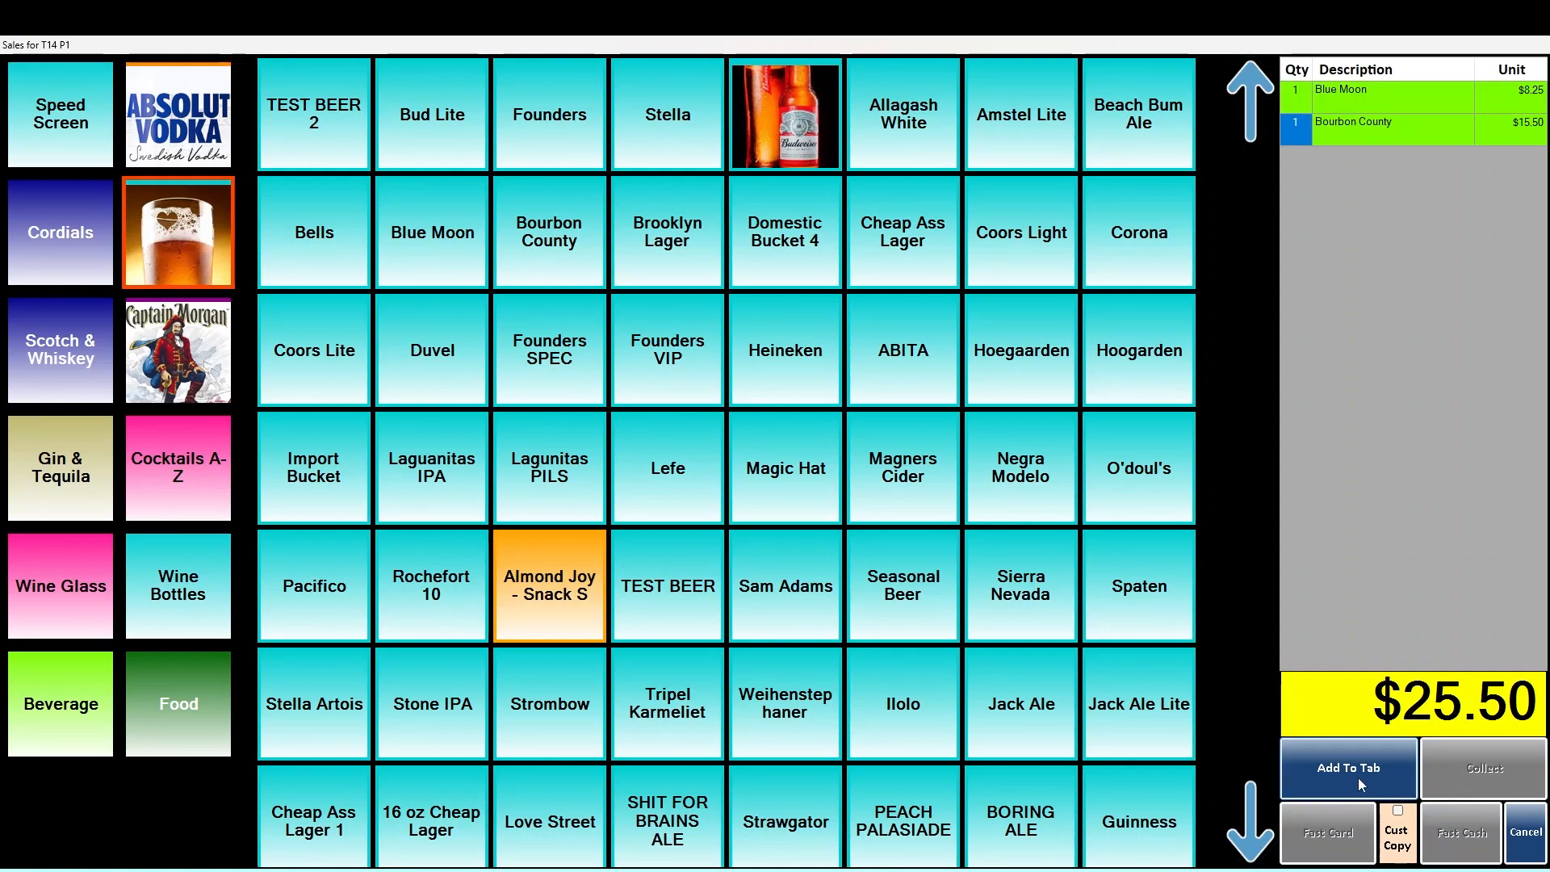
Add a Super Burger Meal from the food category, cooked Medium Well on Poppyseed bread.
{"action": "left_click", "coordinate": [171, 714]}
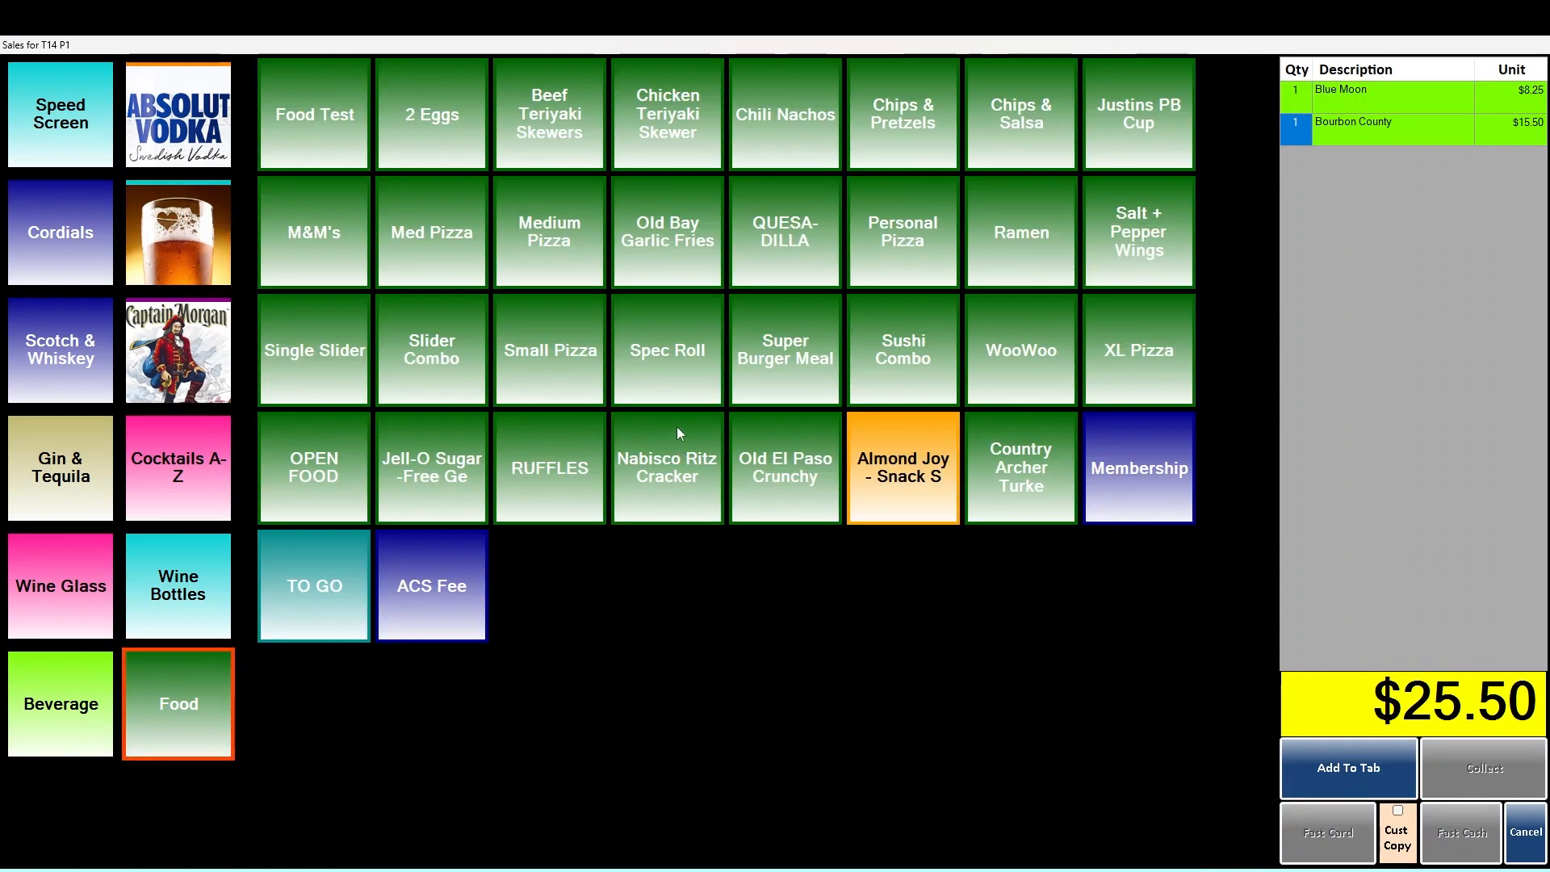
{"action": "left_click", "coordinate": [773, 346]}
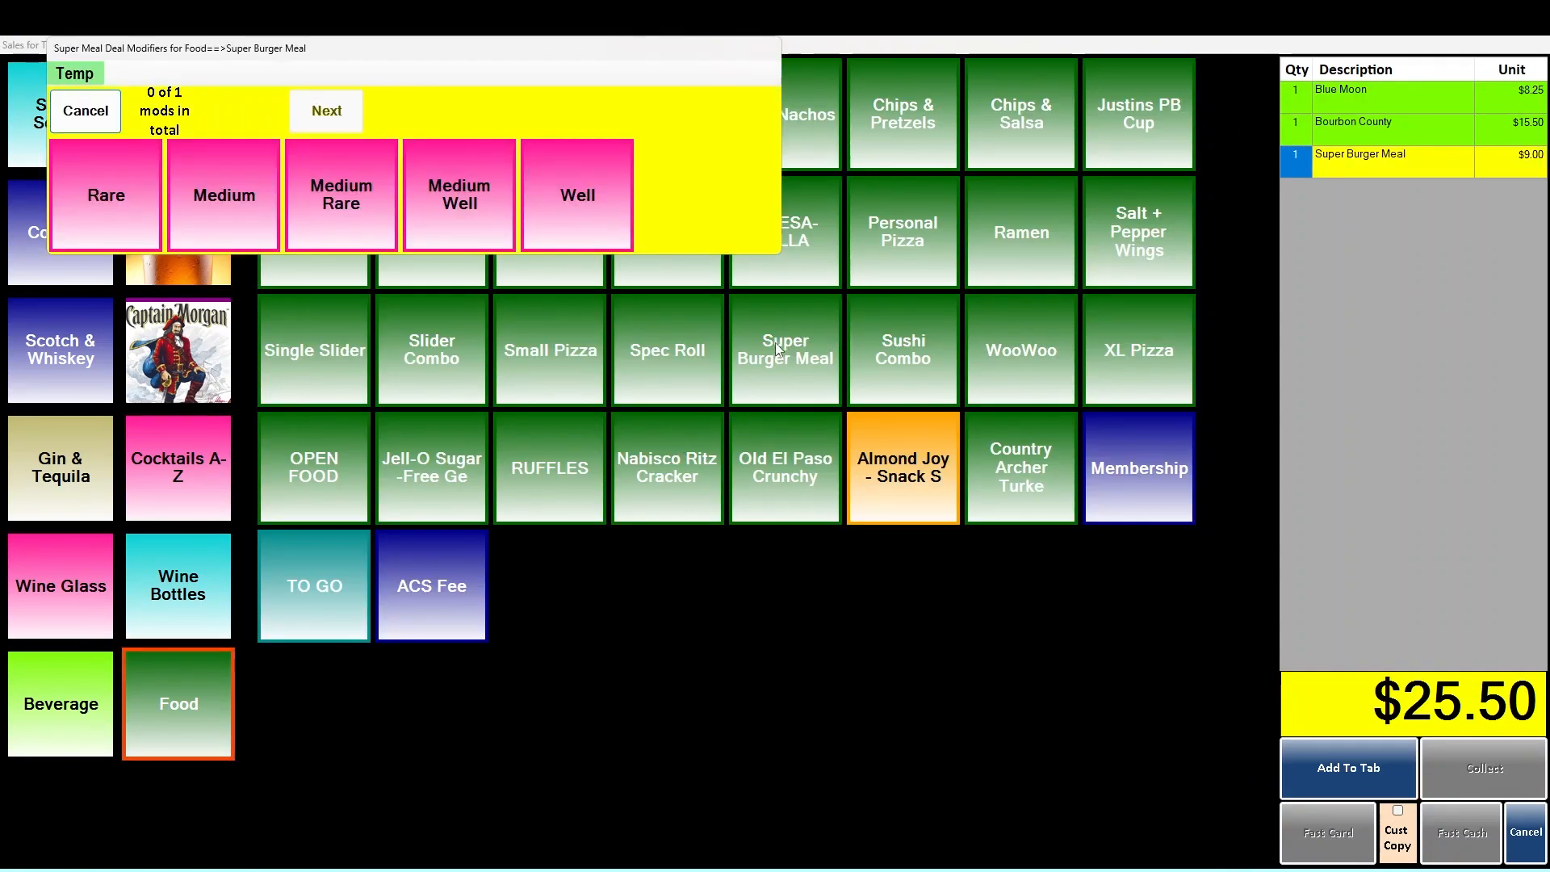
{"action": "left_click", "coordinate": [462, 201]}
{"action": "left_click", "coordinate": [355, 220]}
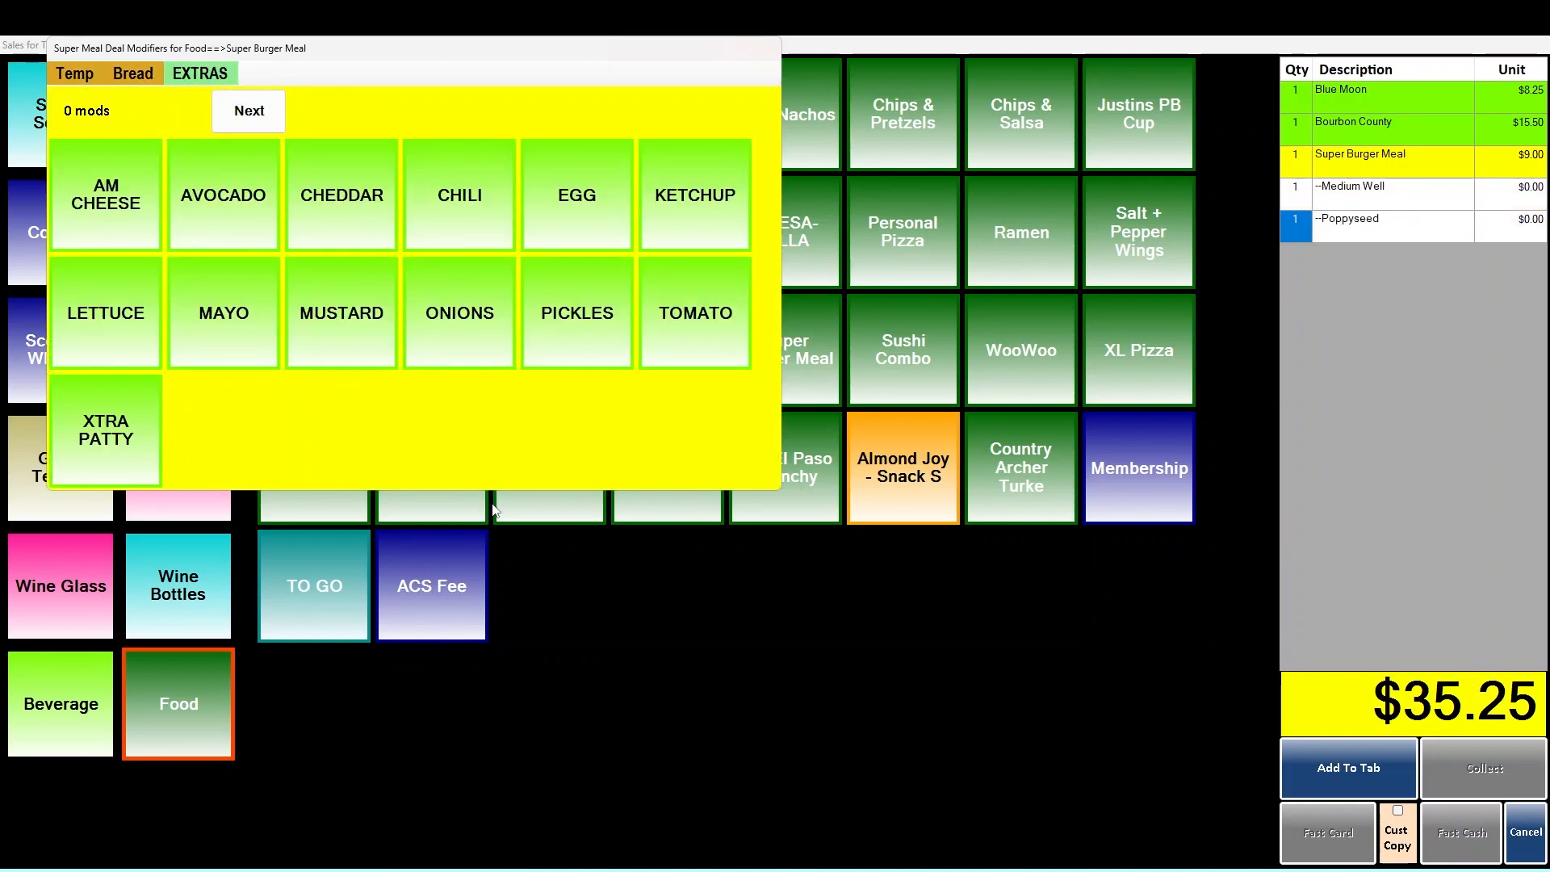
Add an extra patty, AM cheese, ketchup, egg and chili as extras on the burger meal.
{"action": "left_click", "coordinate": [116, 436]}
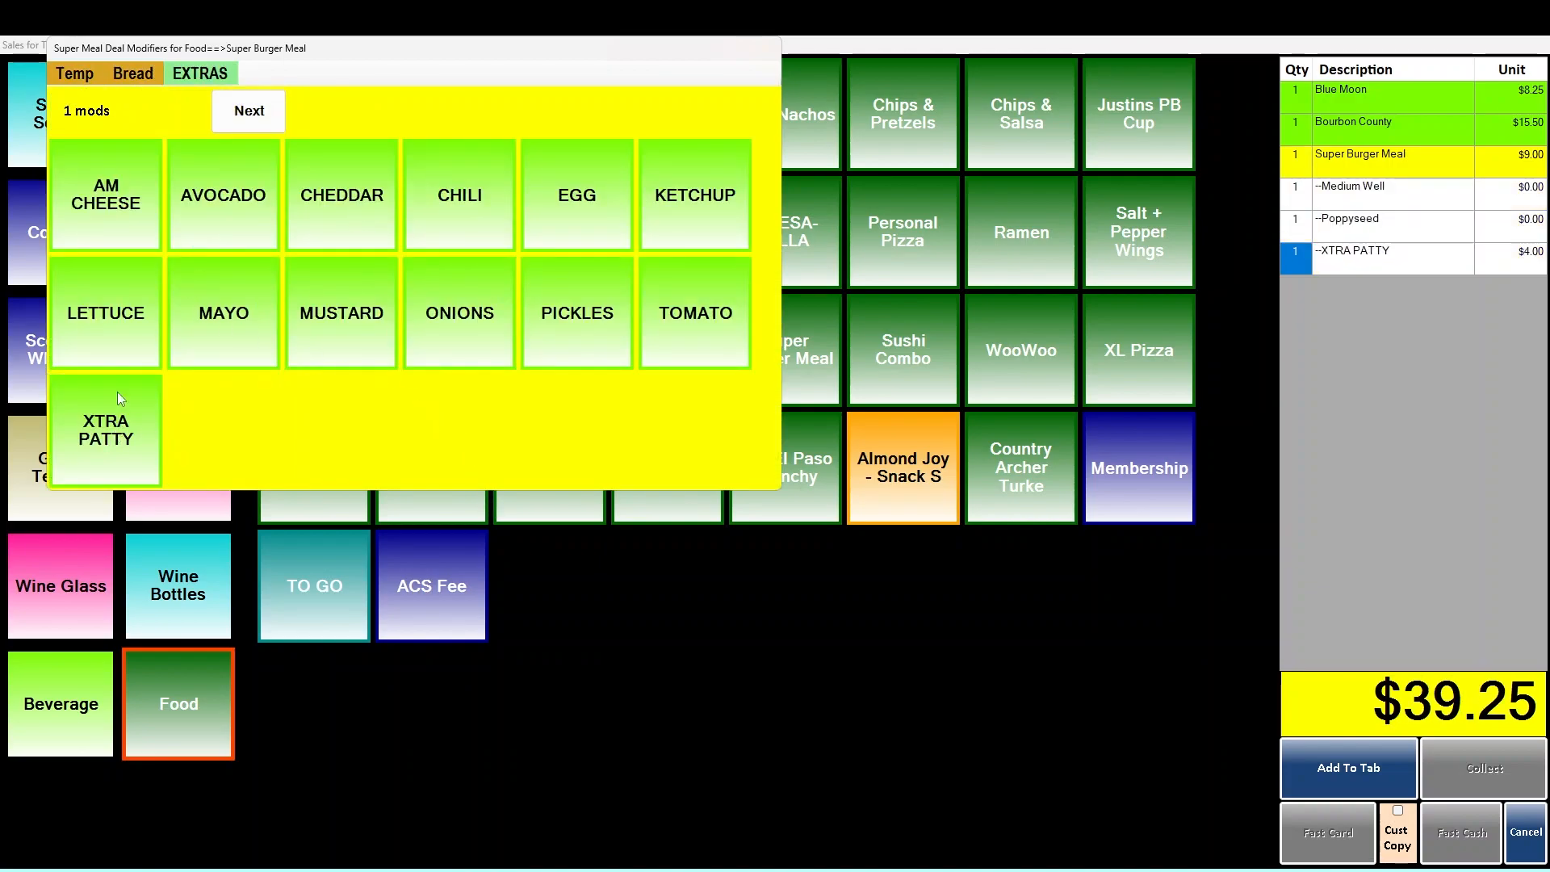
{"action": "left_click", "coordinate": [97, 224]}
{"action": "left_click", "coordinate": [690, 212]}
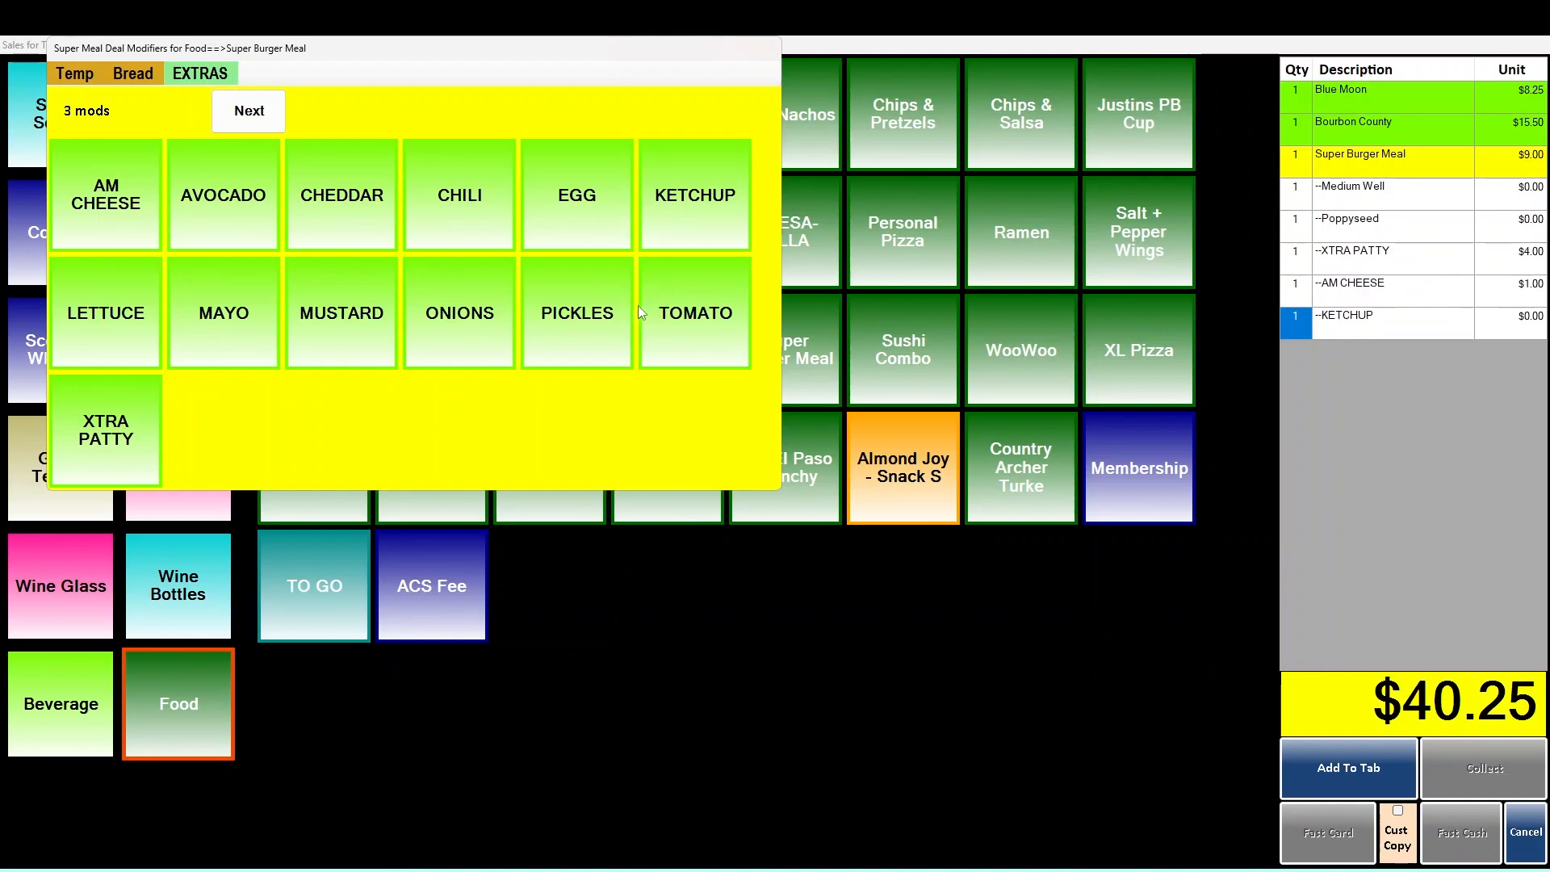
{"action": "left_click", "coordinate": [559, 206]}
{"action": "left_click", "coordinate": [465, 209]}
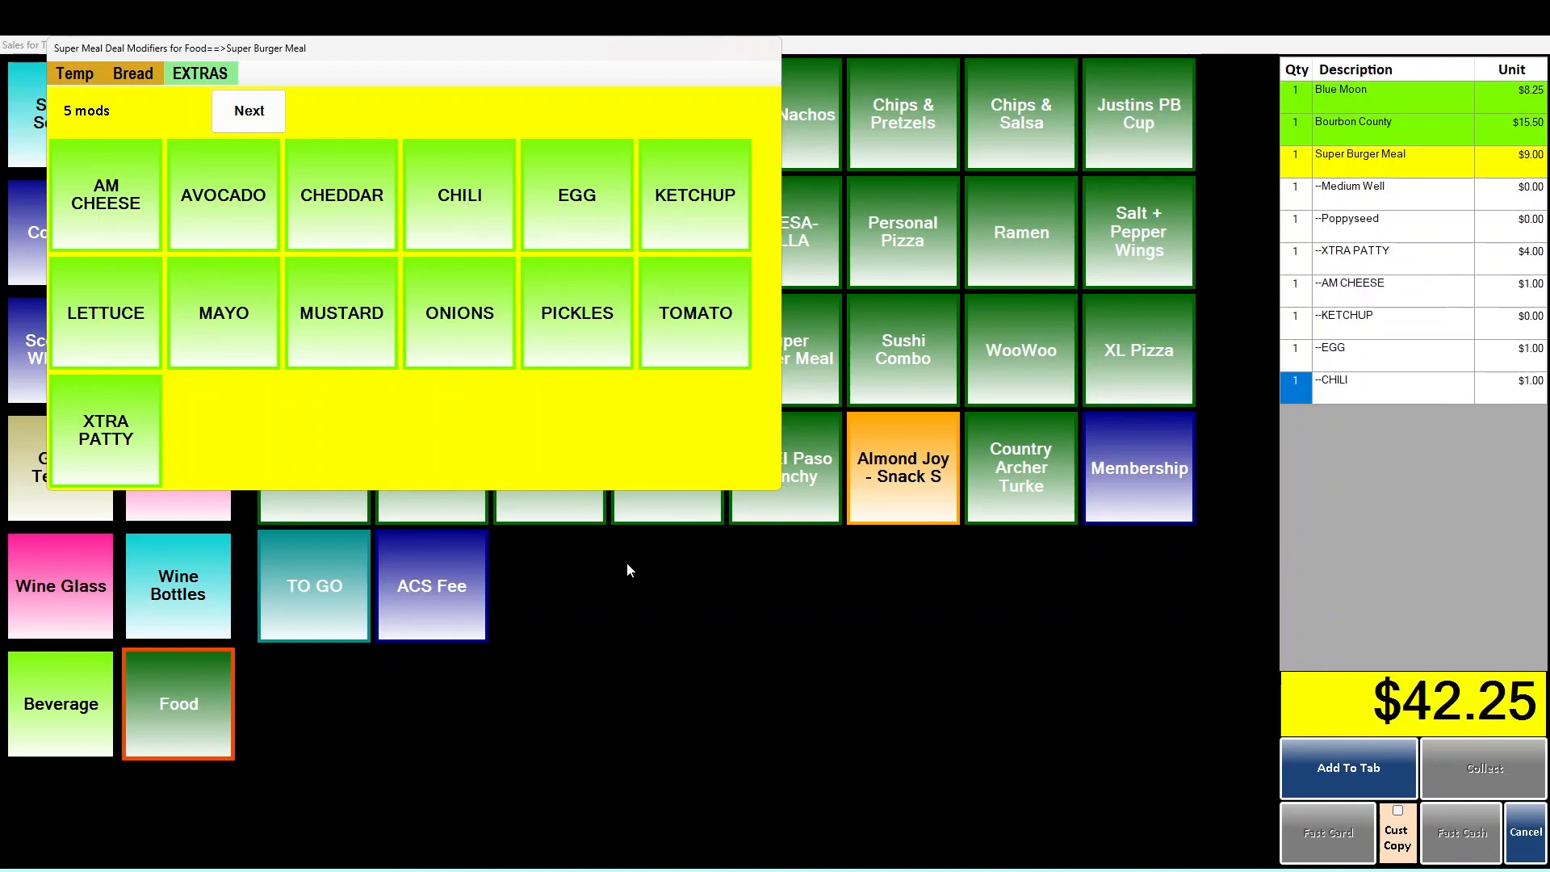
Complete the burger meal with Onion Rings and a Chocolate Shake, and add the order to T14 P1's tab.
{"action": "left_click", "coordinate": [249, 112]}
{"action": "left_click", "coordinate": [442, 201]}
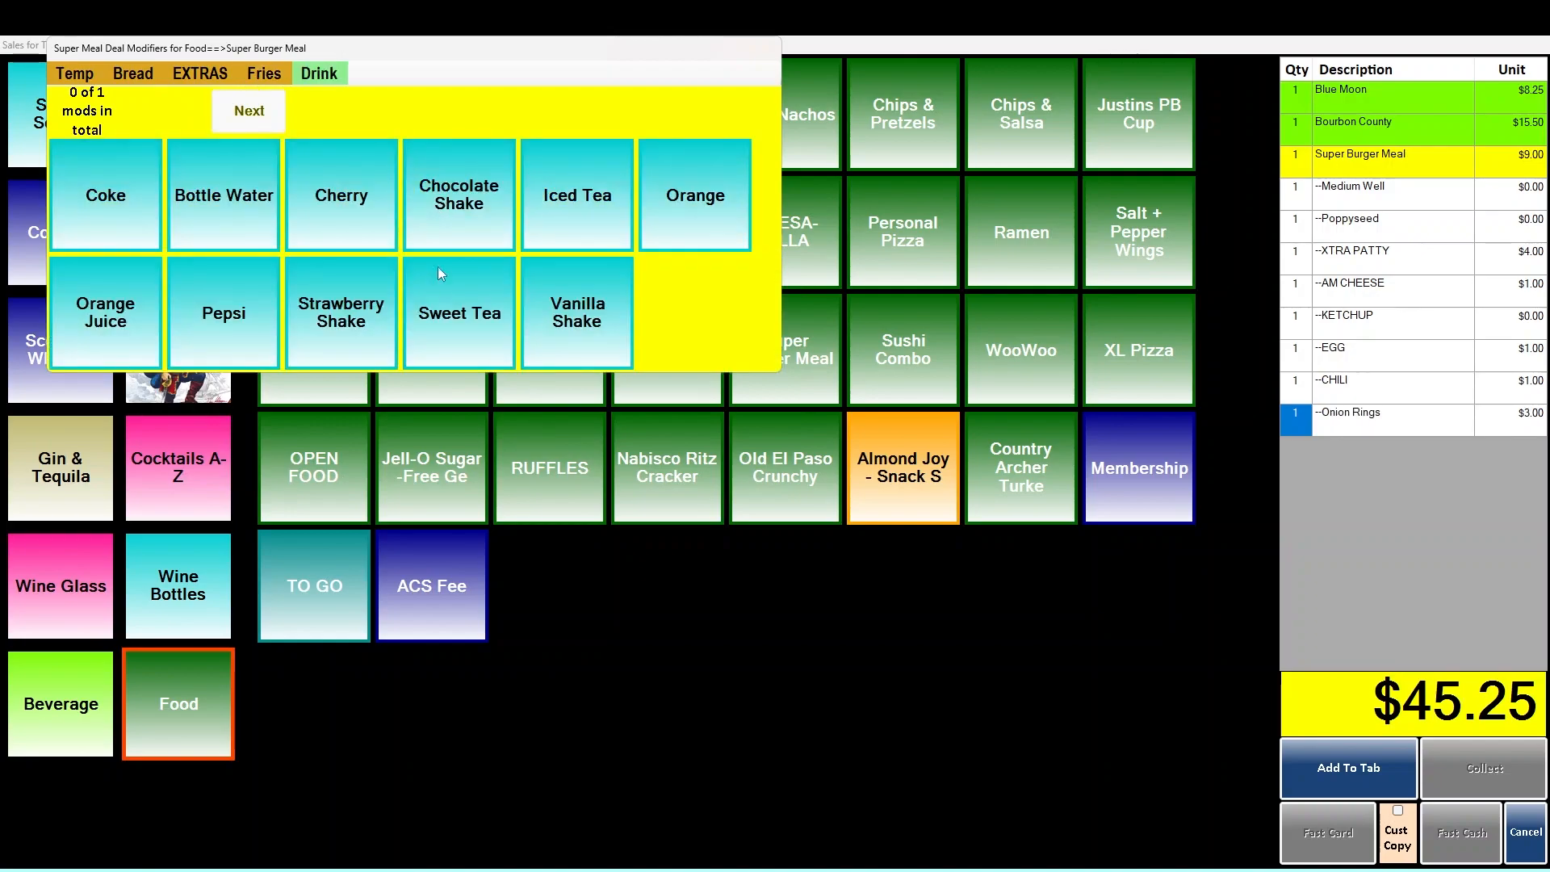
{"action": "left_click", "coordinate": [458, 204]}
{"action": "left_click", "coordinate": [592, 112]}
{"action": "left_click", "coordinate": [1348, 767]}
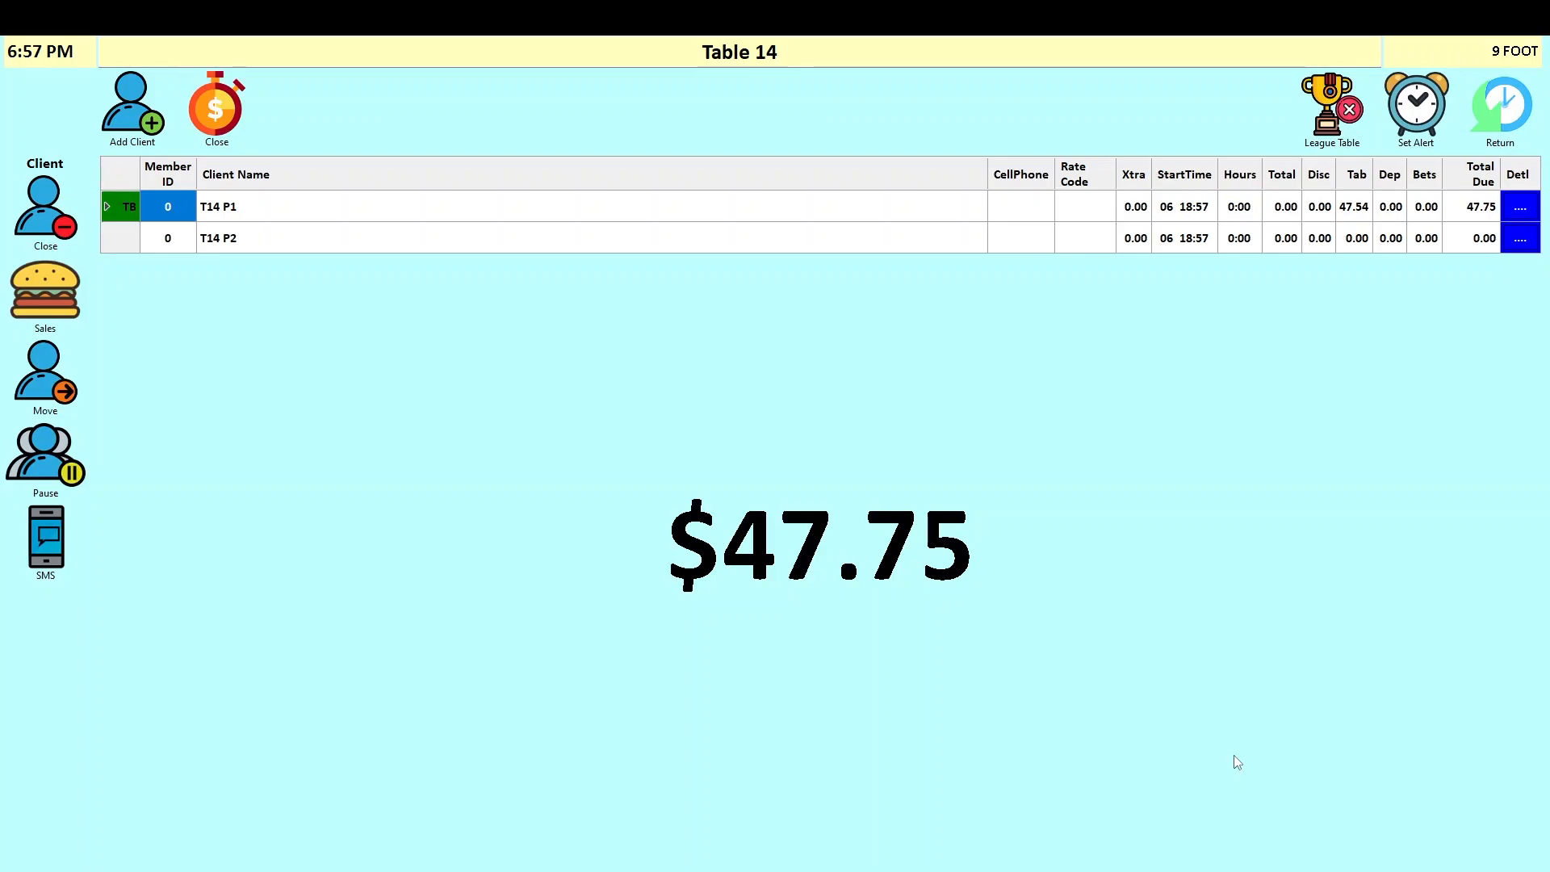
Rename the T14 P1 tab in the open tabs overview with the customer's first name and return to the overview.
{"action": "left_click", "coordinate": [1502, 104]}
{"action": "left_click", "coordinate": [1500, 105]}
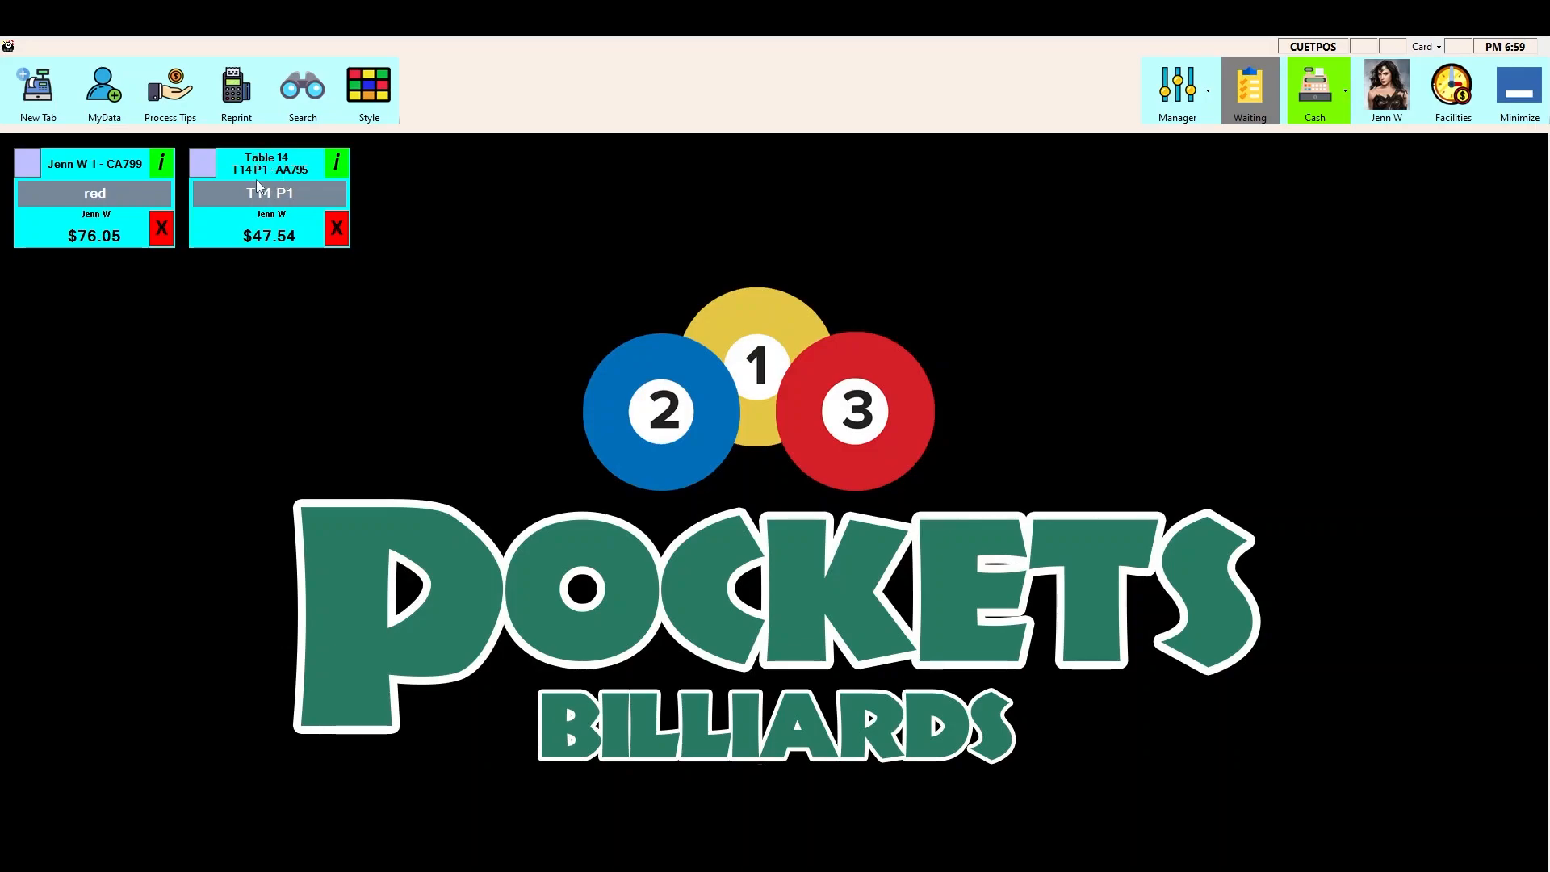
{"action": "left_click", "coordinate": [333, 163]}
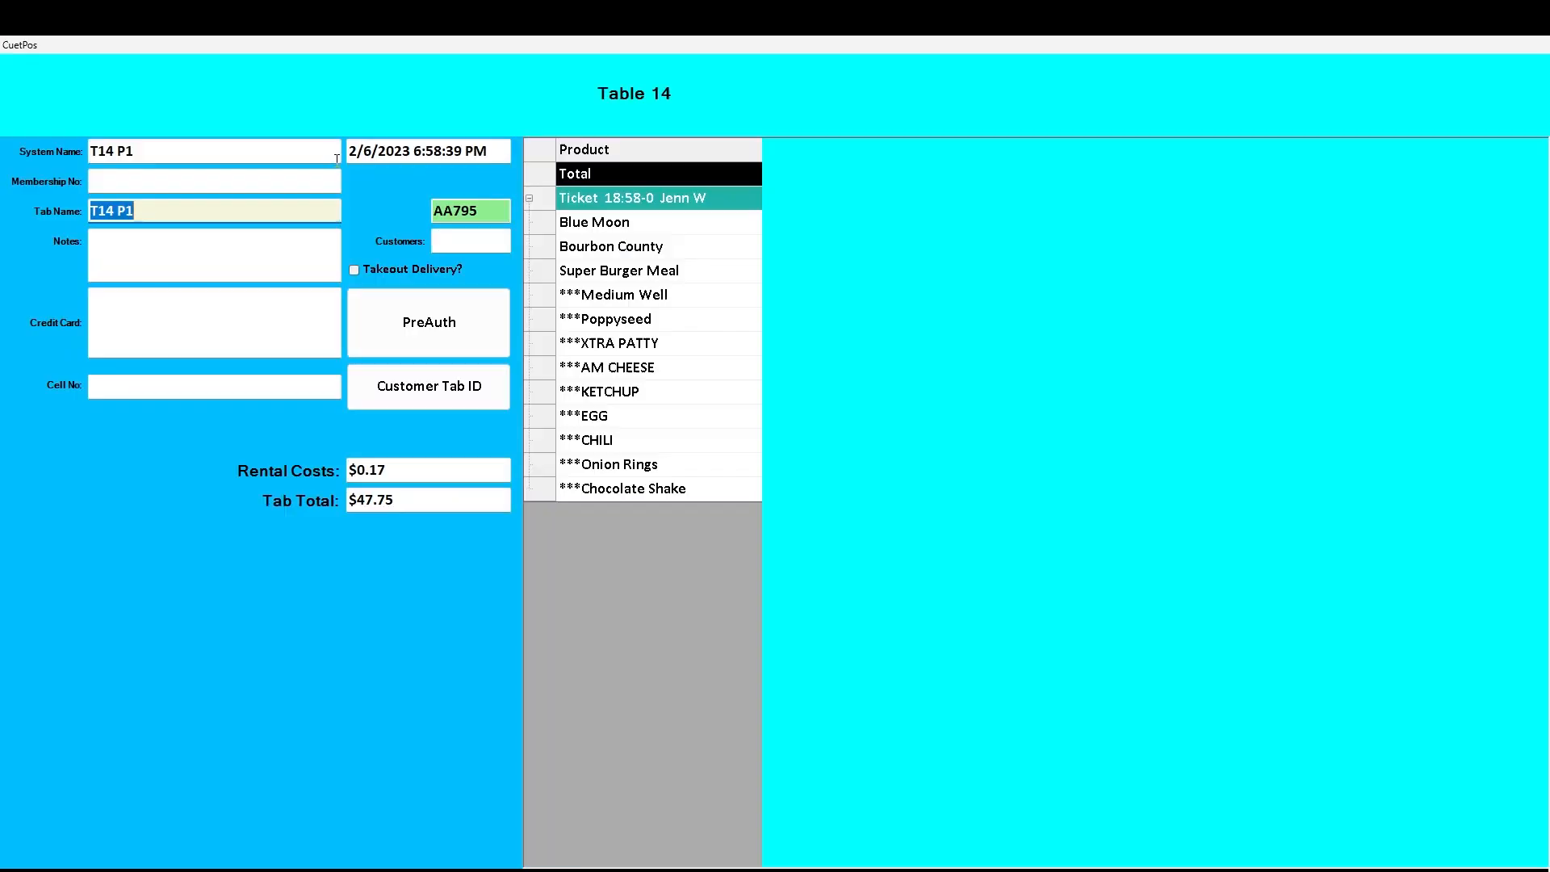
{"action": "left_click", "coordinate": [120, 212]}
{"action": "left_click", "coordinate": [539, 517]}
{"action": "left_click", "coordinate": [864, 505]}
{"action": "left_click", "coordinate": [795, 702]}
{"action": "left_click", "coordinate": [1225, 624]}
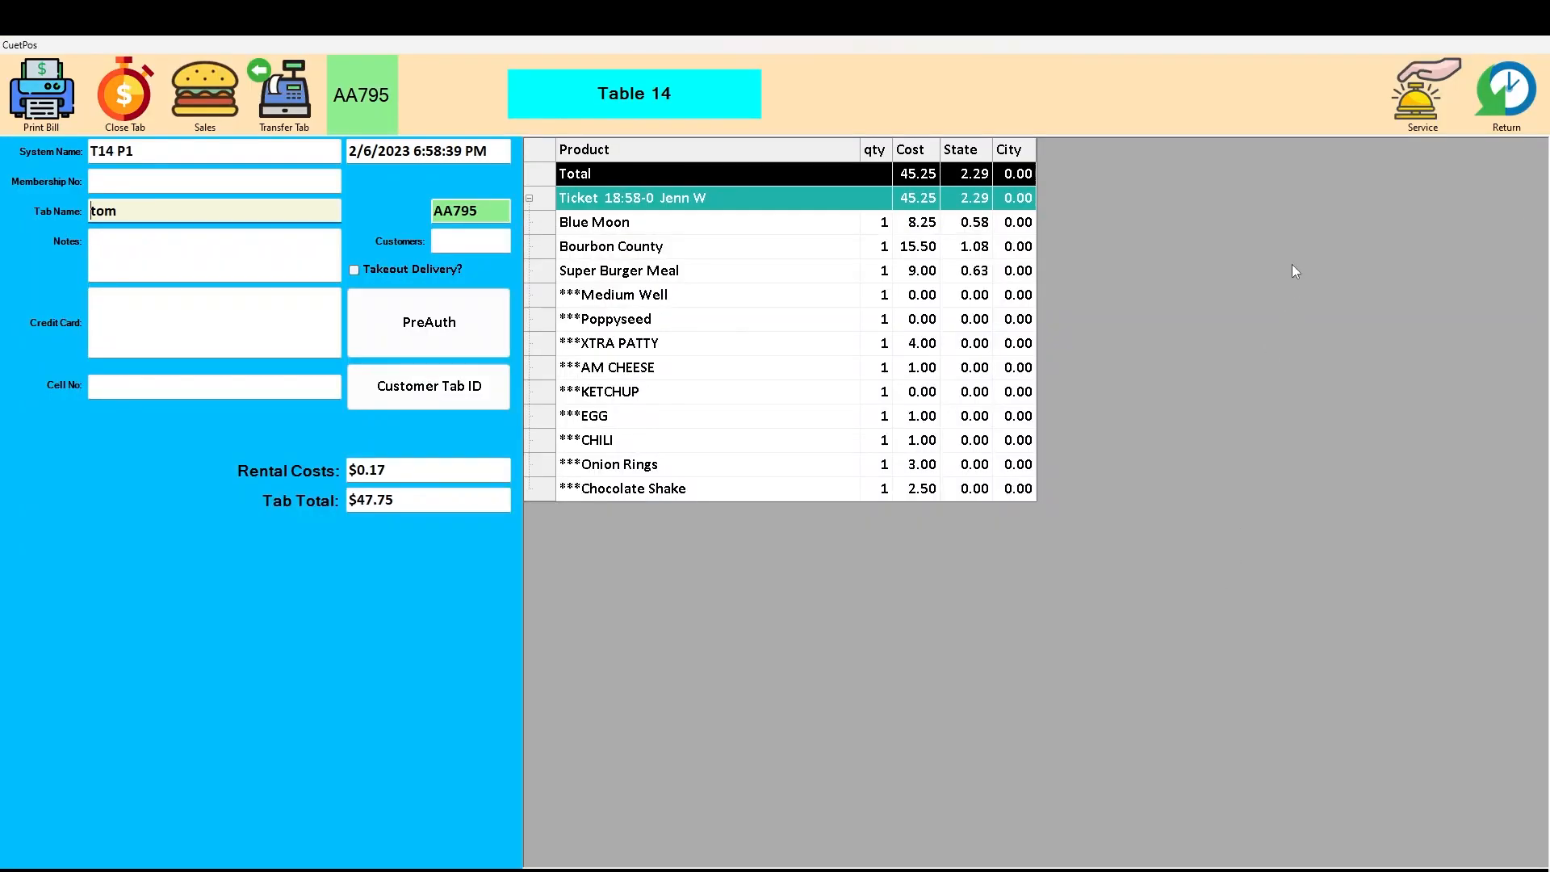
{"action": "left_click", "coordinate": [1507, 93]}
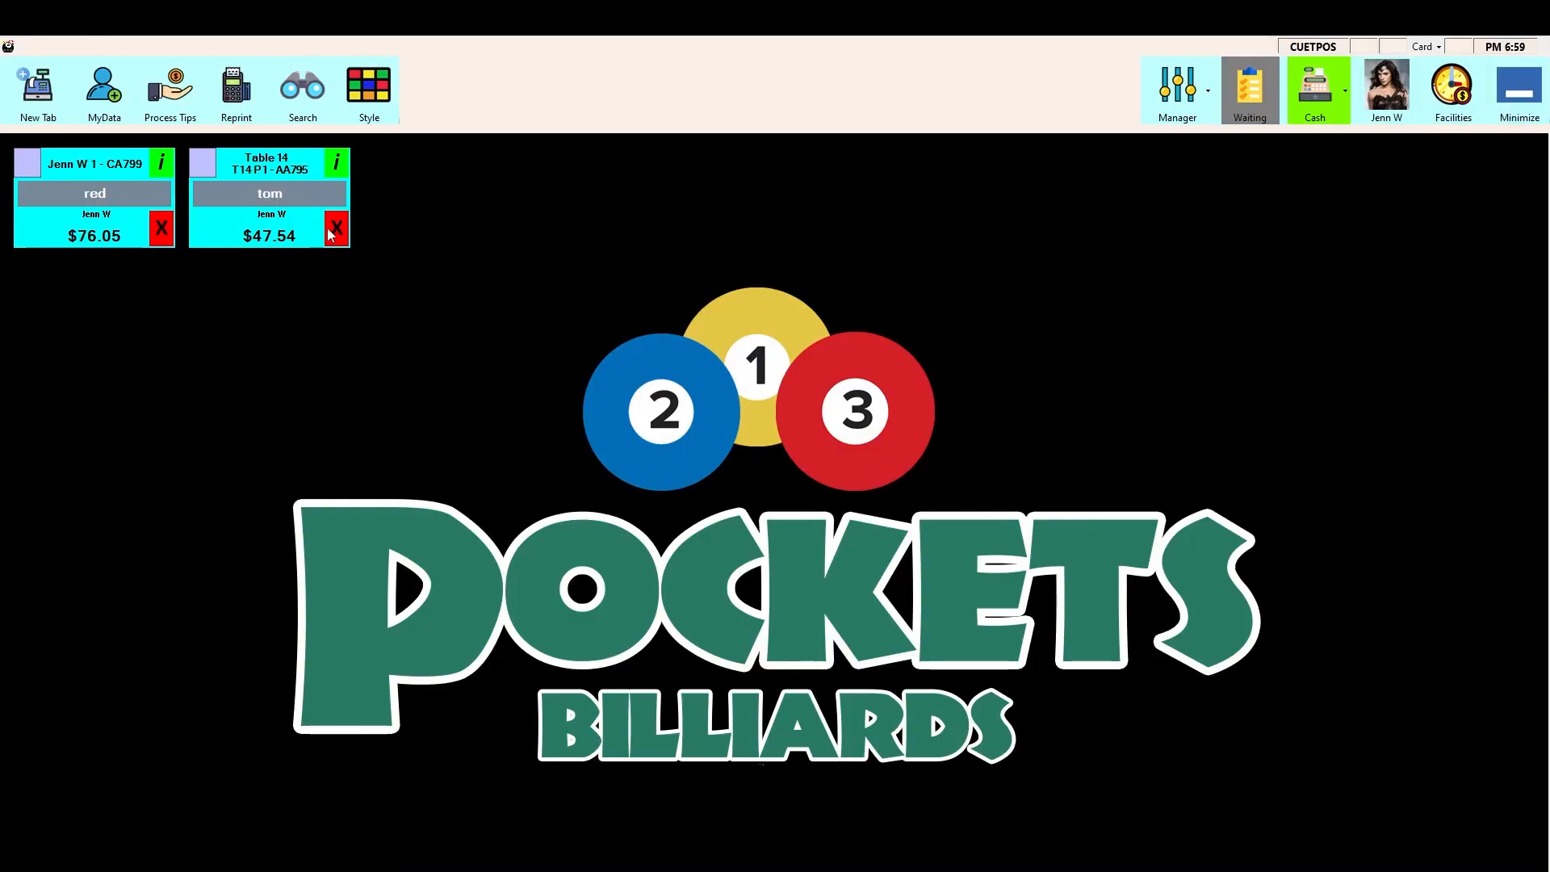
View Table 14's clients from the facilities floor plan, open the first client's name for editing, and cancel the edit.
{"action": "left_click", "coordinate": [1467, 91]}
{"action": "left_click", "coordinate": [778, 329]}
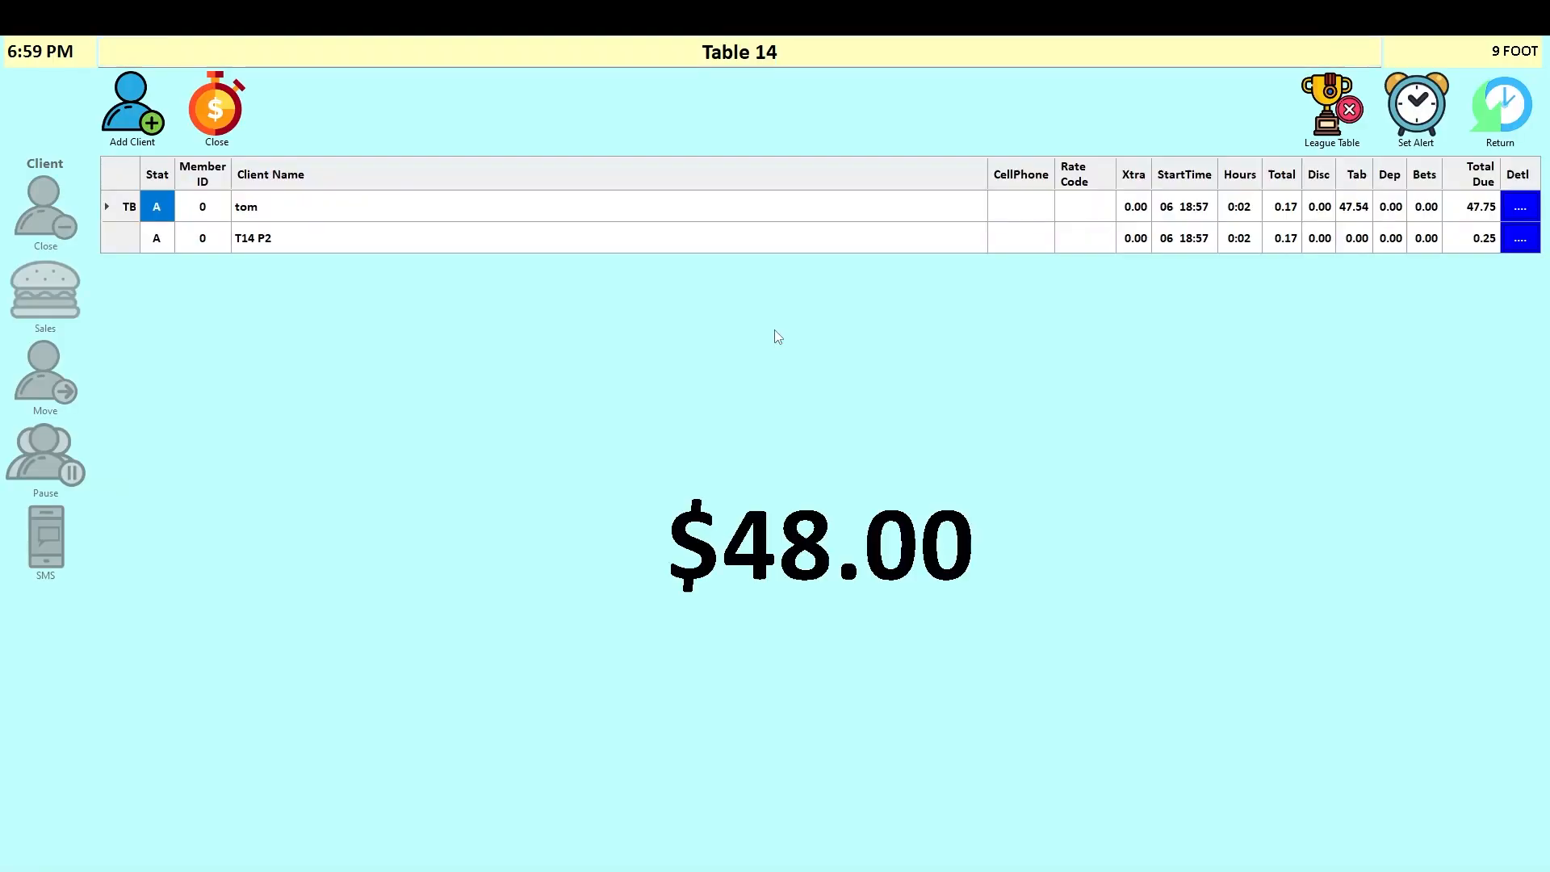
{"action": "left_click", "coordinate": [260, 213]}
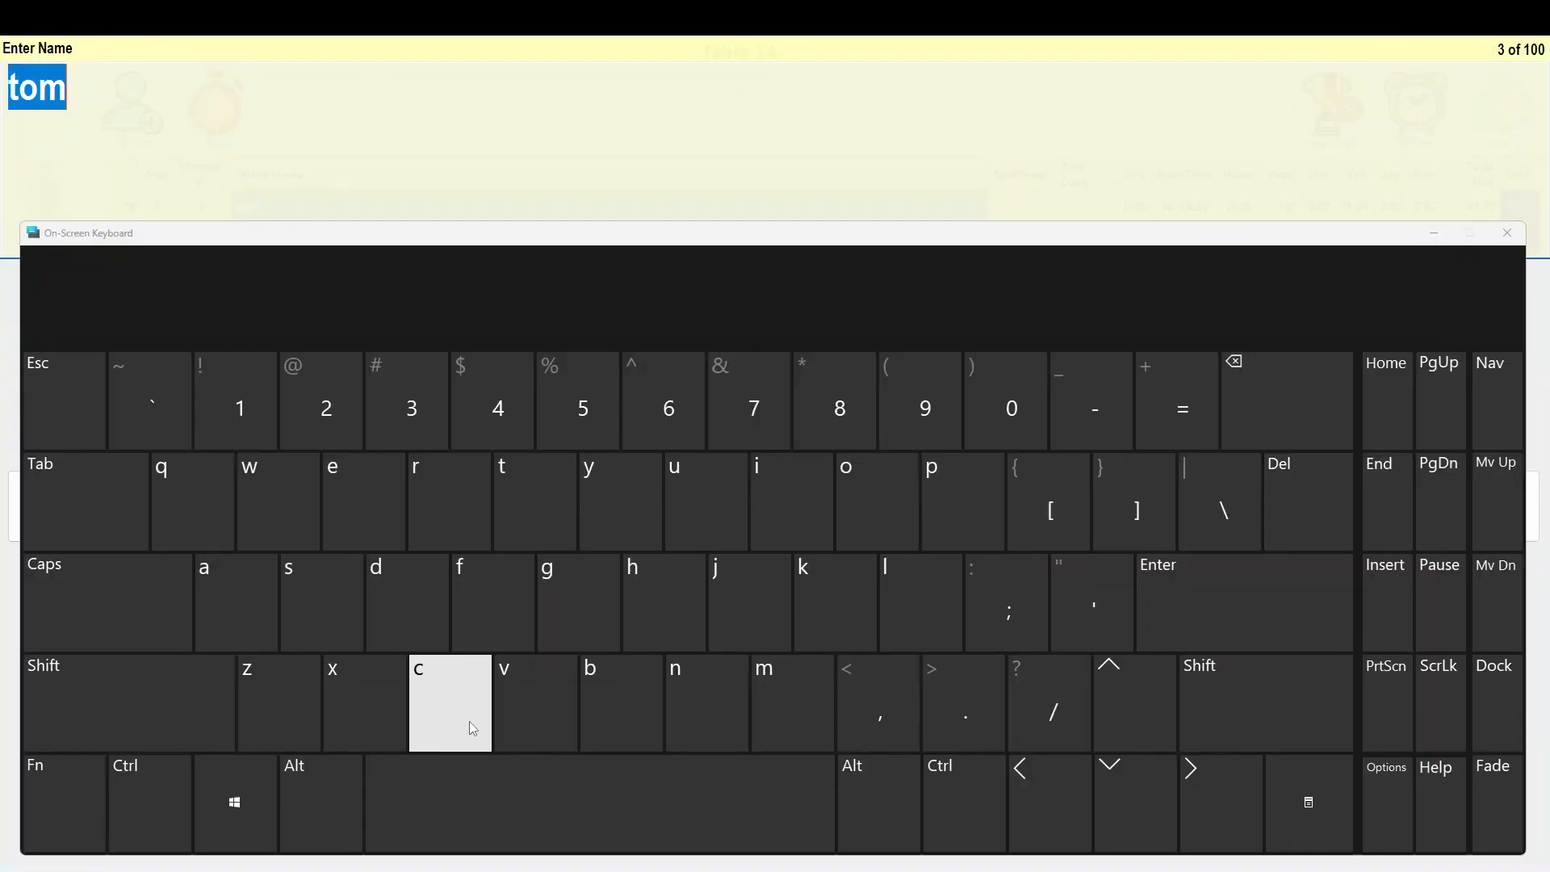
{"action": "left_click", "coordinate": [1506, 233]}
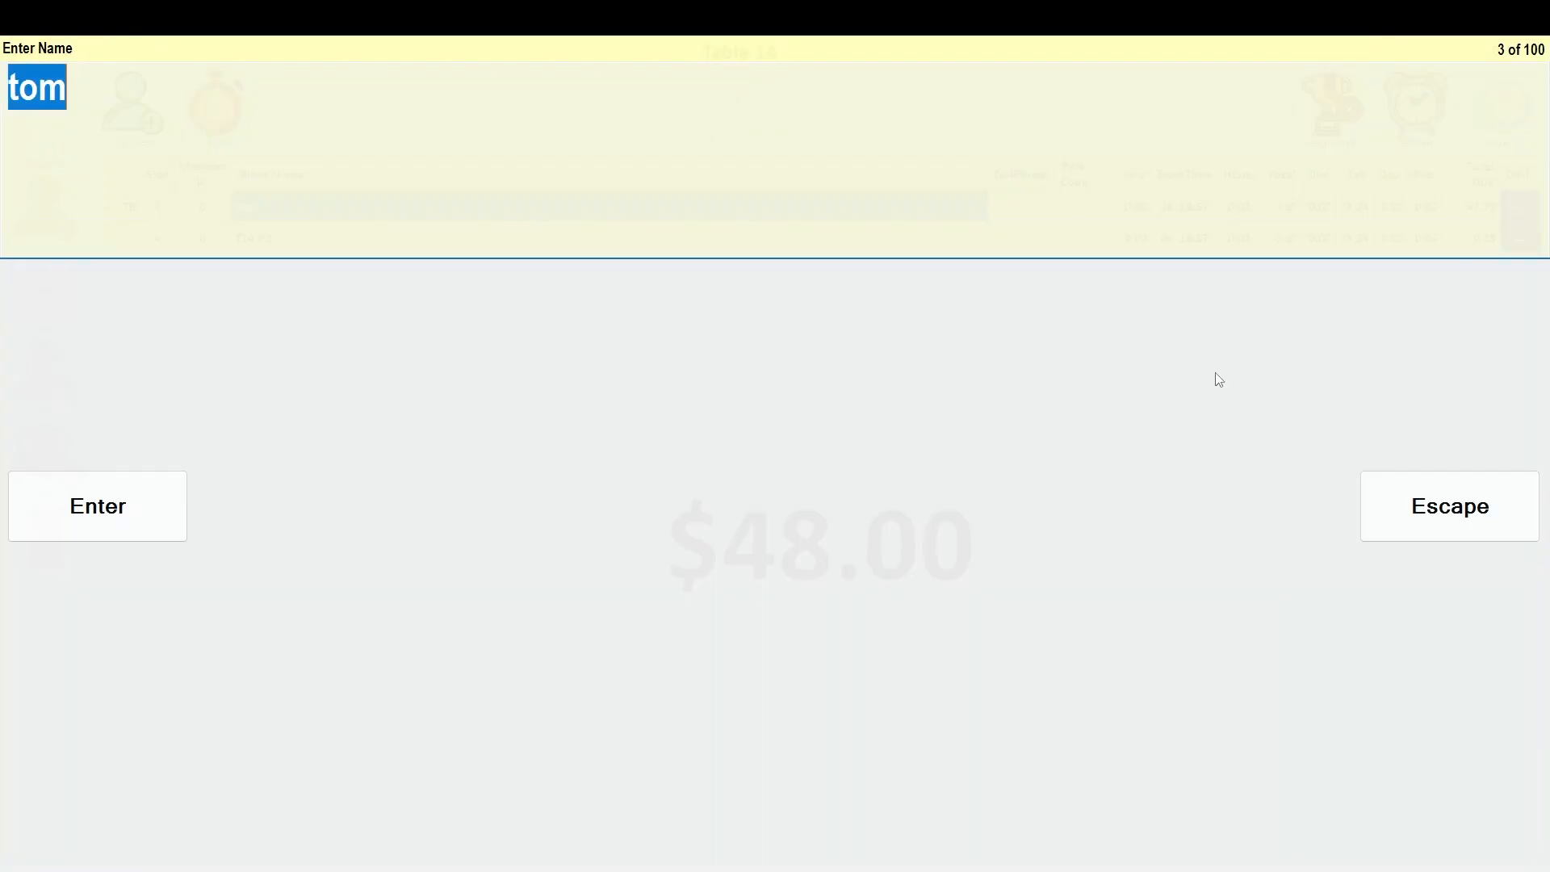
{"action": "left_click", "coordinate": [1442, 524]}
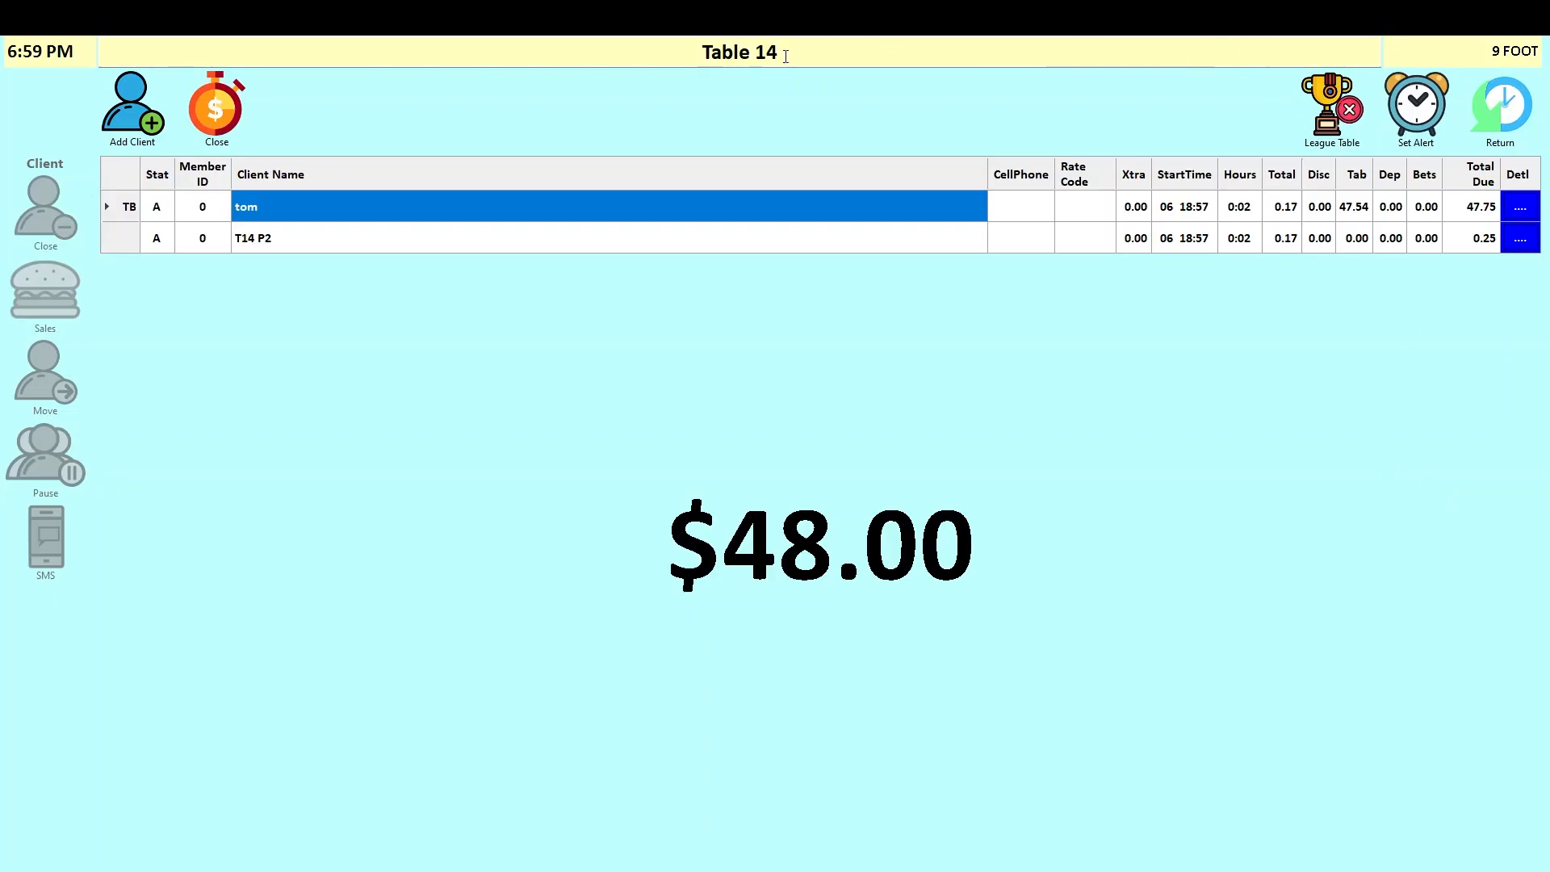
Rename the Table 14 session with the customer's first name and return to the facilities floor plan.
{"action": "left_click", "coordinate": [740, 54]}
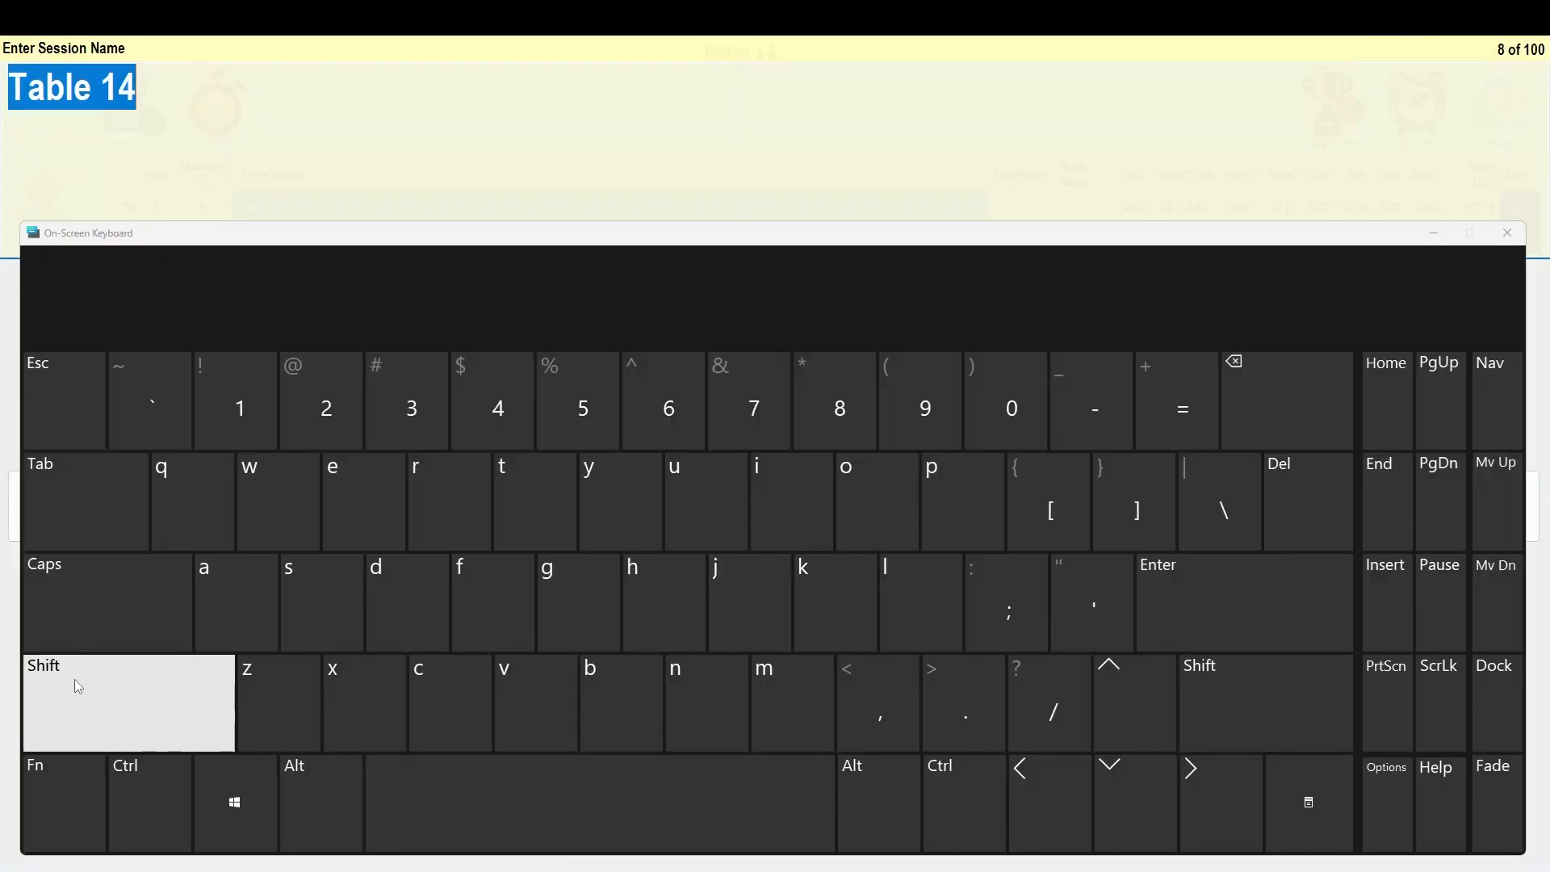
{"action": "left_click", "coordinate": [534, 499]}
{"action": "left_click", "coordinate": [851, 507]}
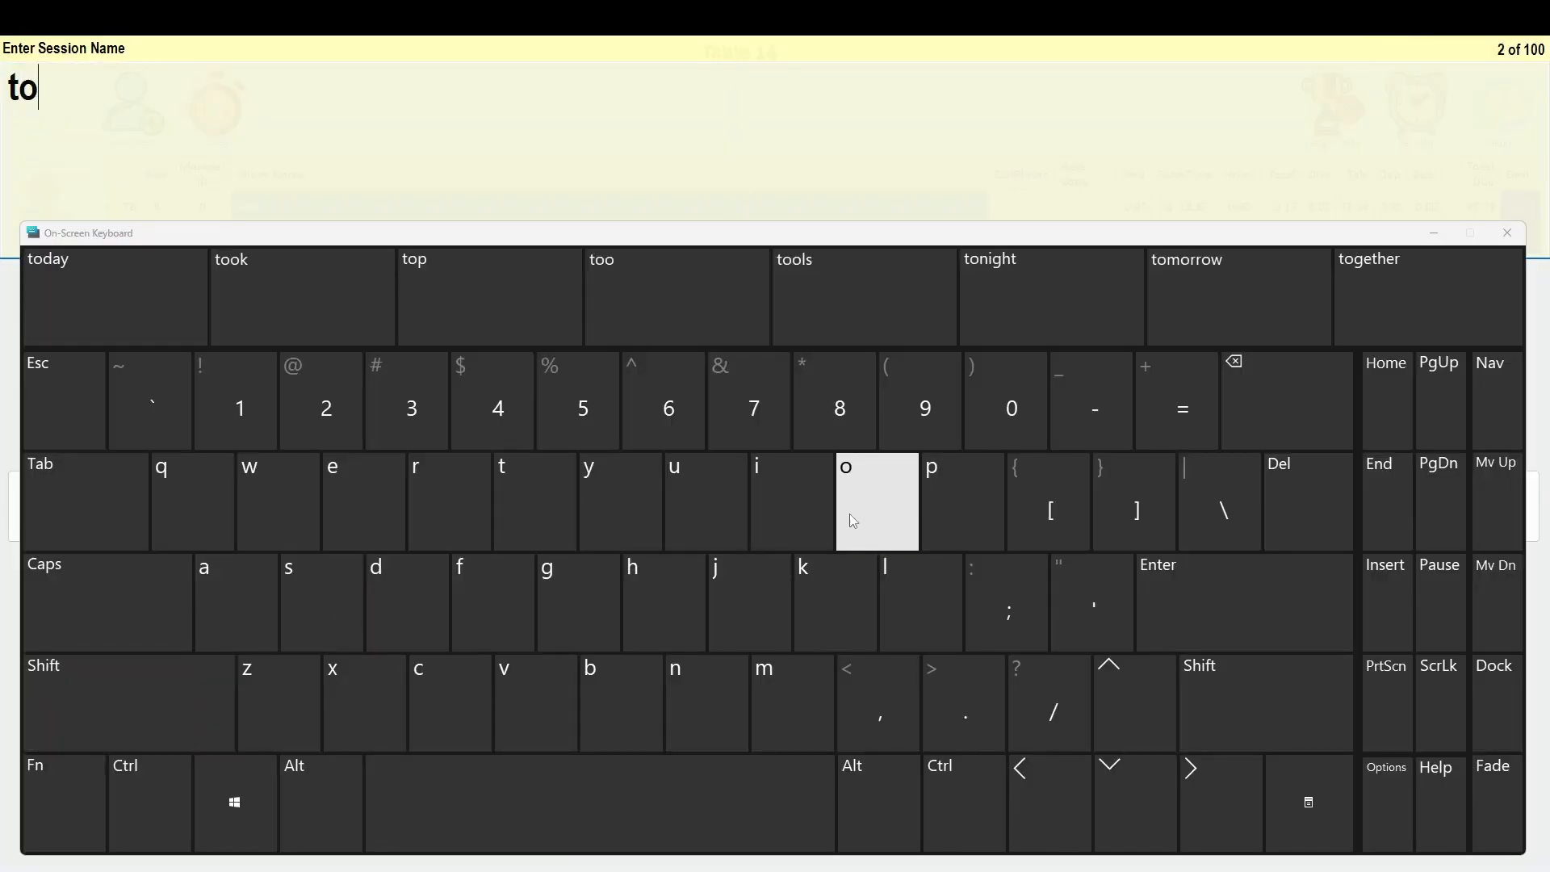
{"action": "left_click", "coordinate": [786, 687]}
{"action": "left_click", "coordinate": [1195, 618]}
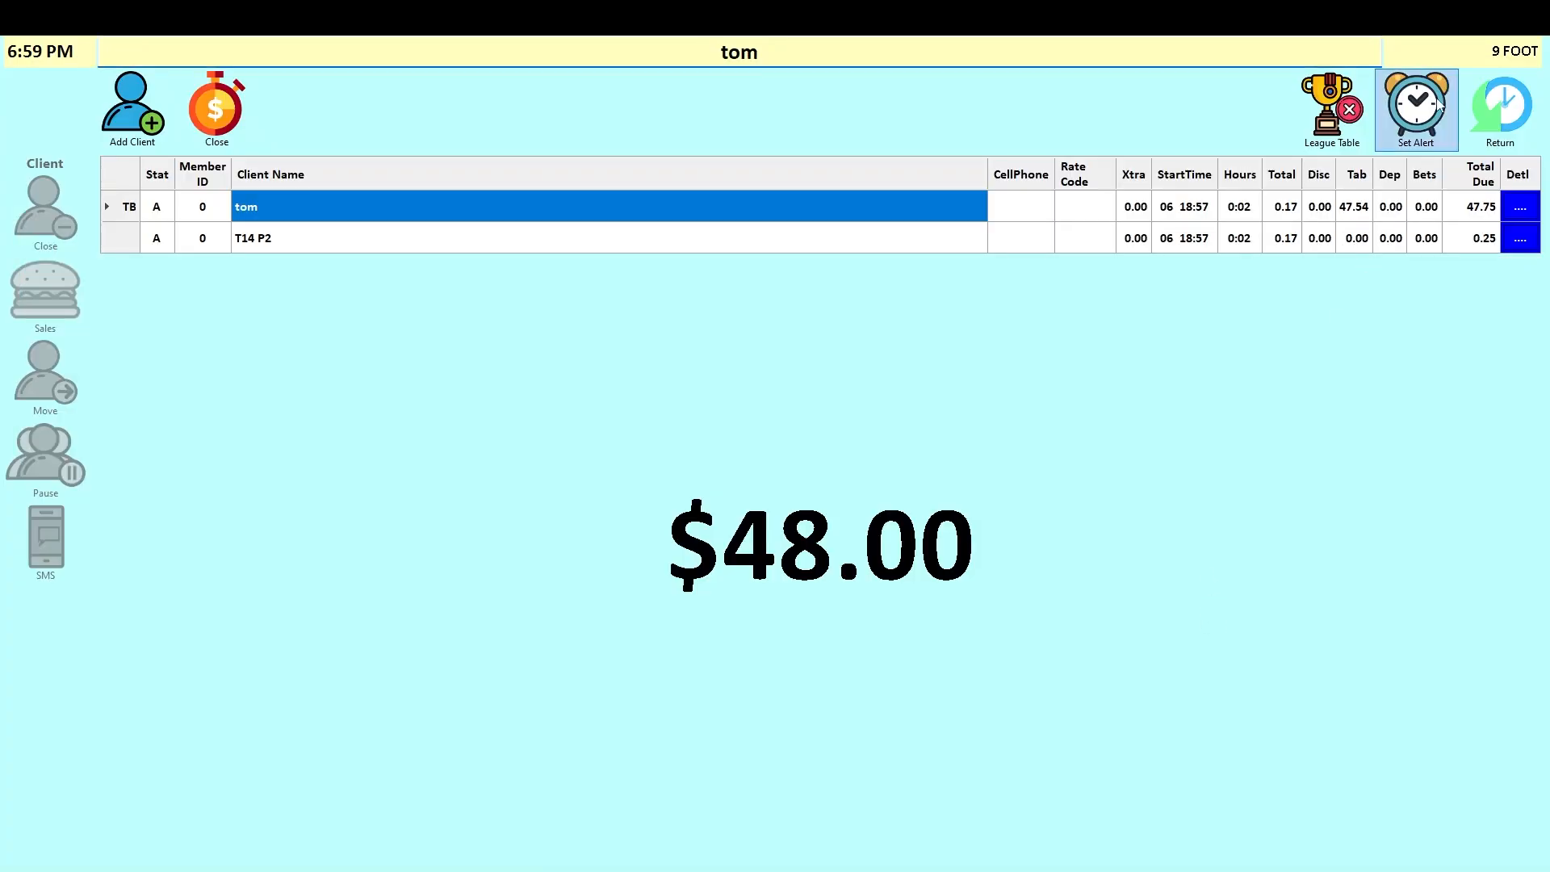
{"action": "left_click", "coordinate": [1503, 106]}
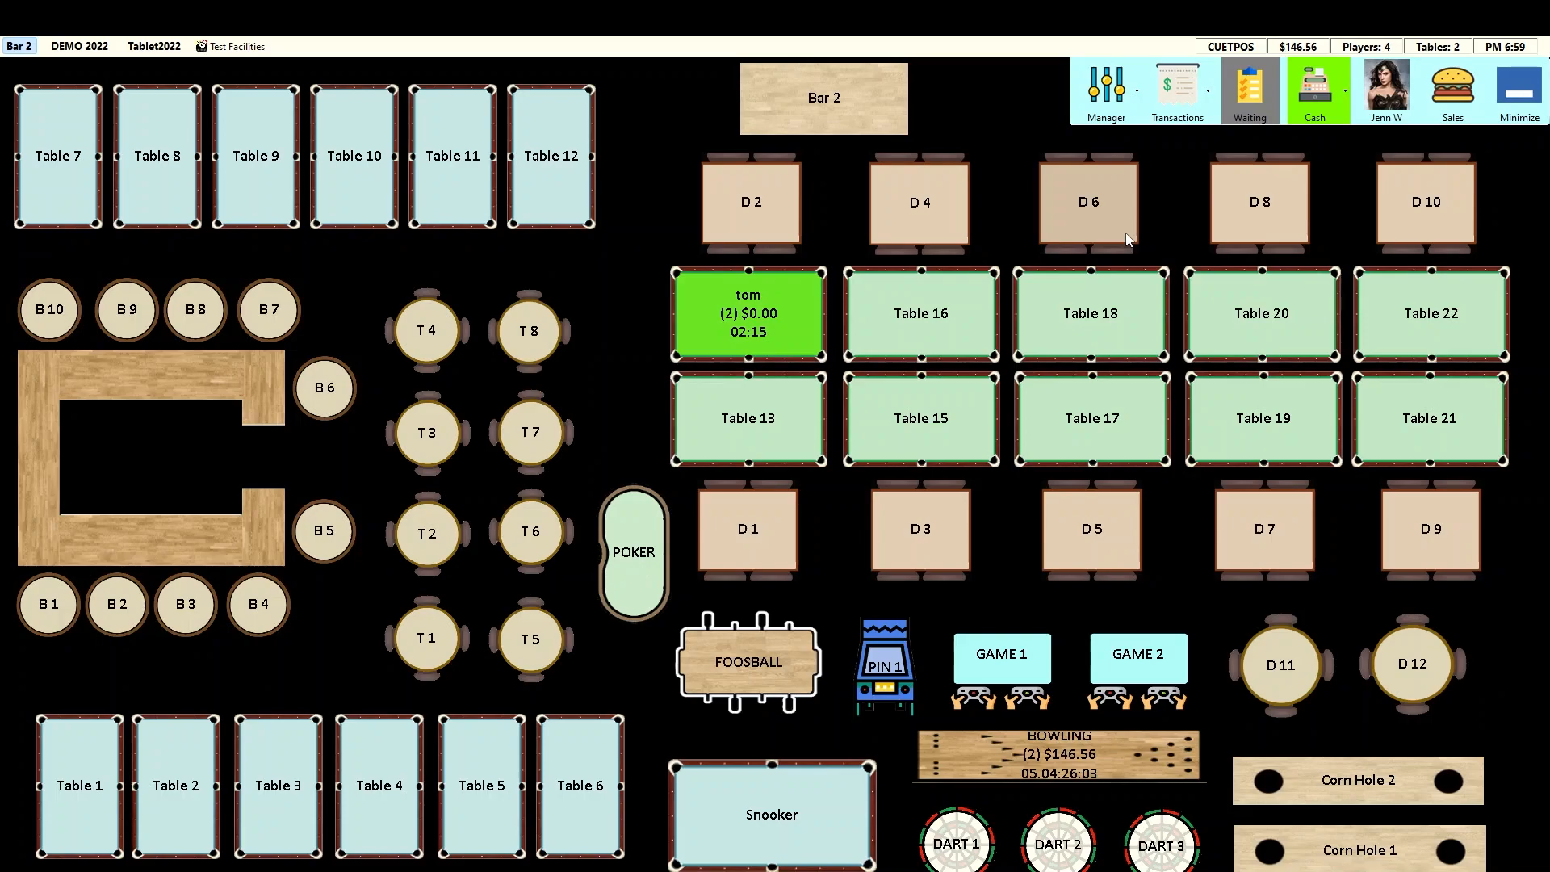
Close out the whole Table 14 session and collect payment for both clients with a customer copy.
{"action": "left_click", "coordinate": [747, 319]}
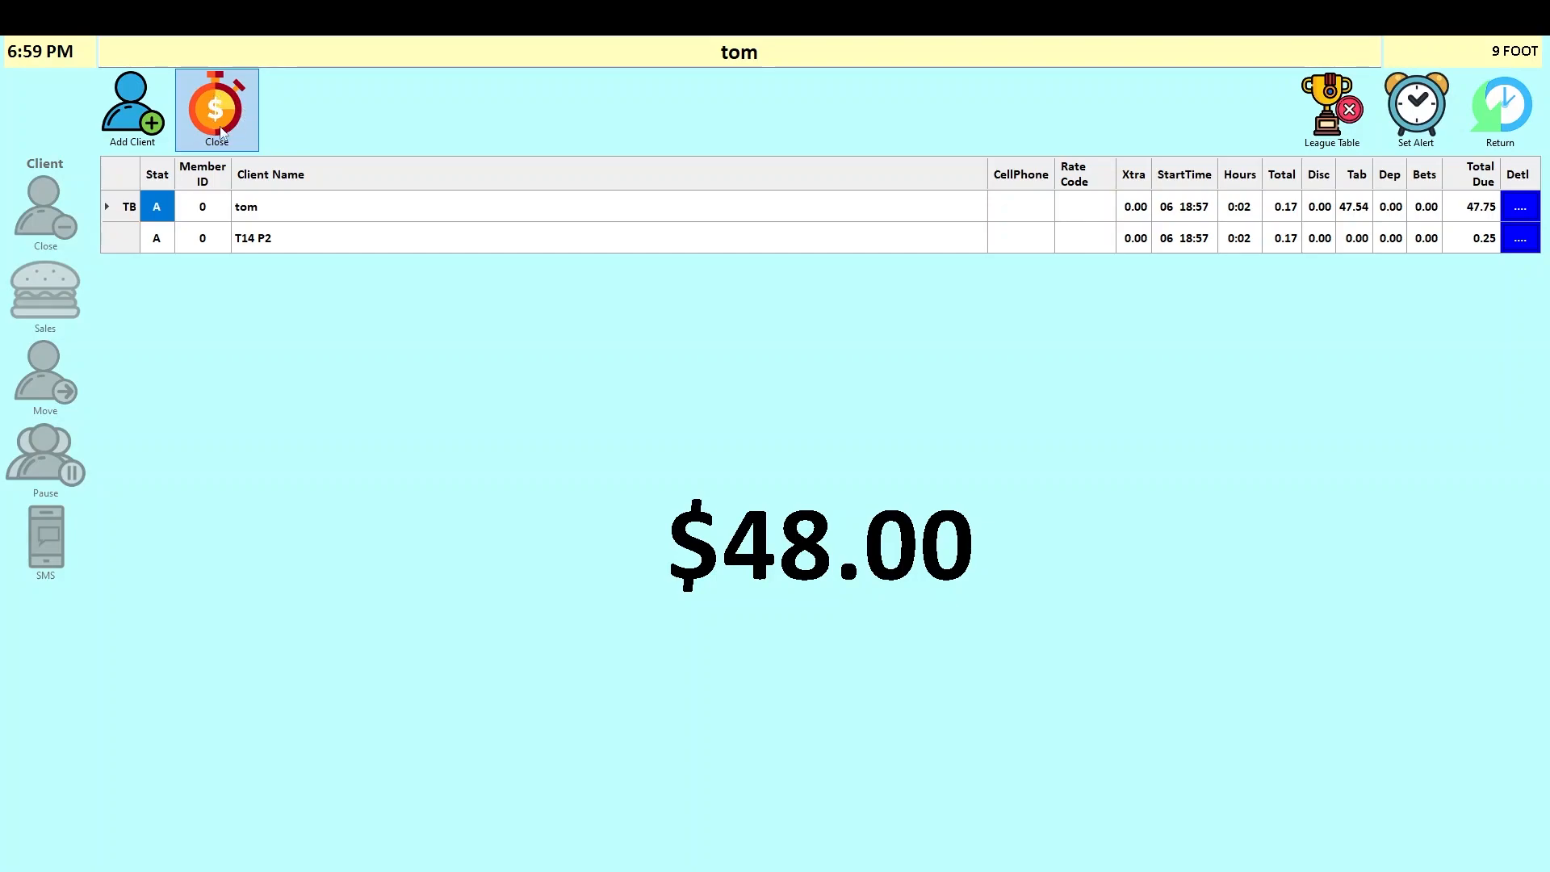
{"action": "left_click", "coordinate": [218, 98]}
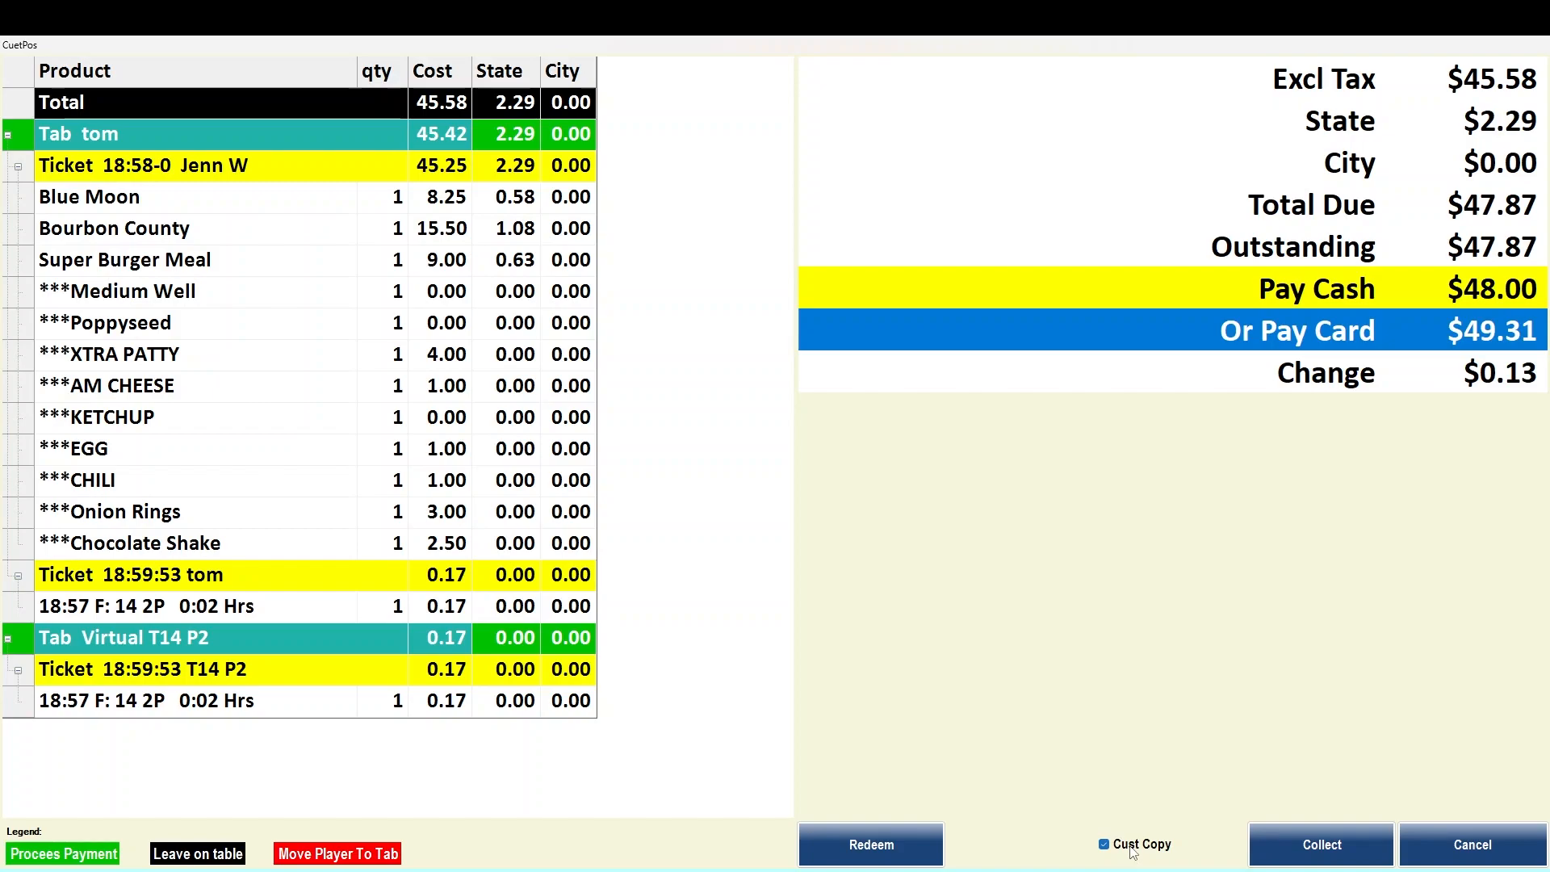
{"action": "left_click", "coordinate": [1303, 850]}
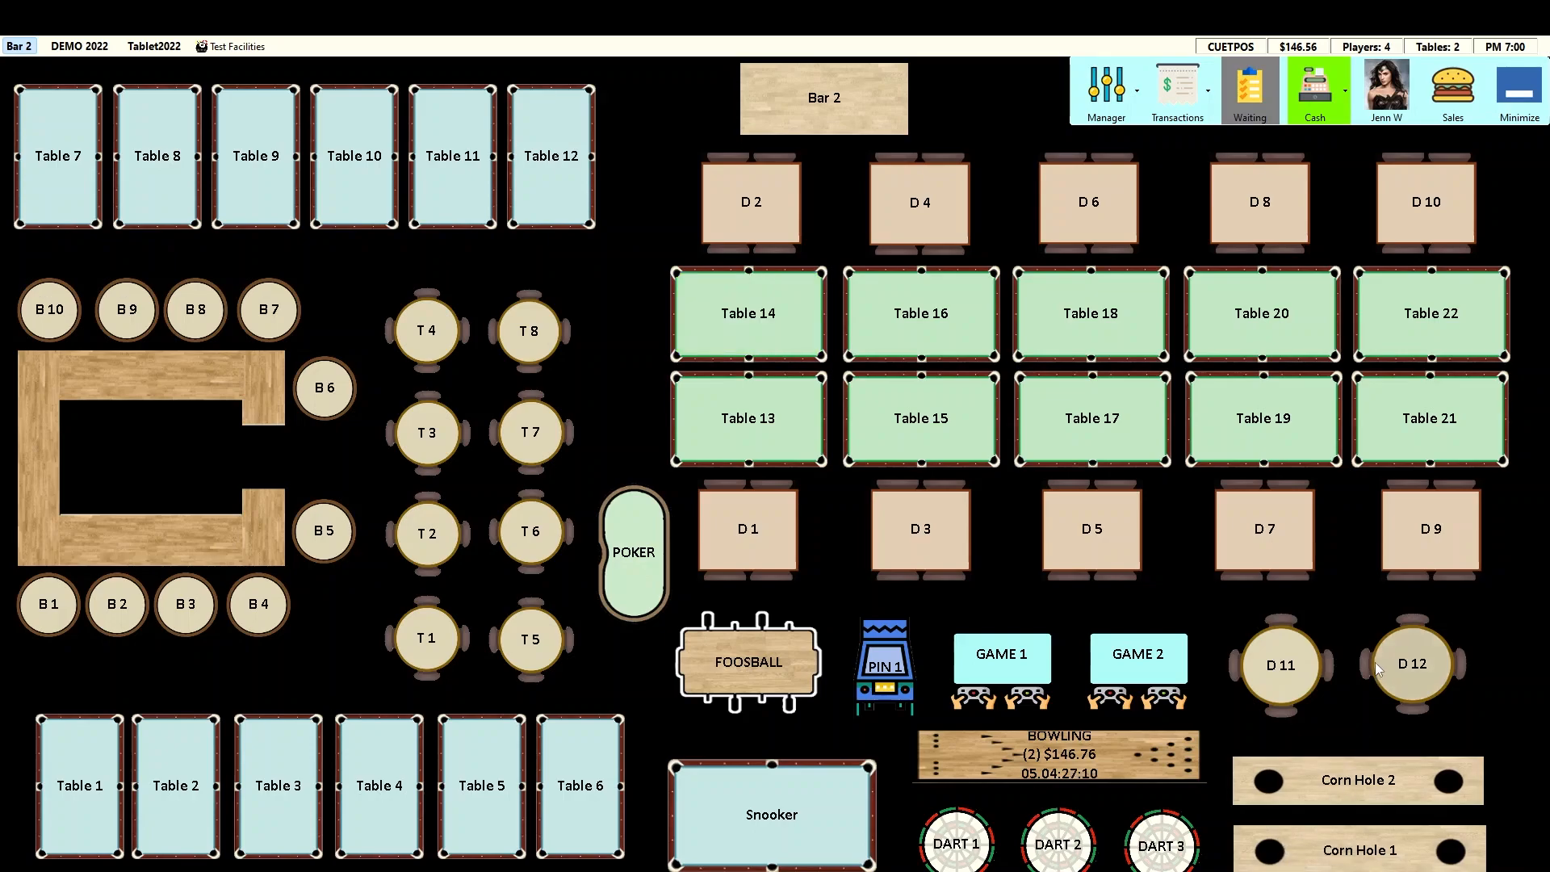
Close the tab named red from the open tabs overview without a customer copy, charging its stored preauthorised card.
{"action": "left_click", "coordinate": [1449, 105]}
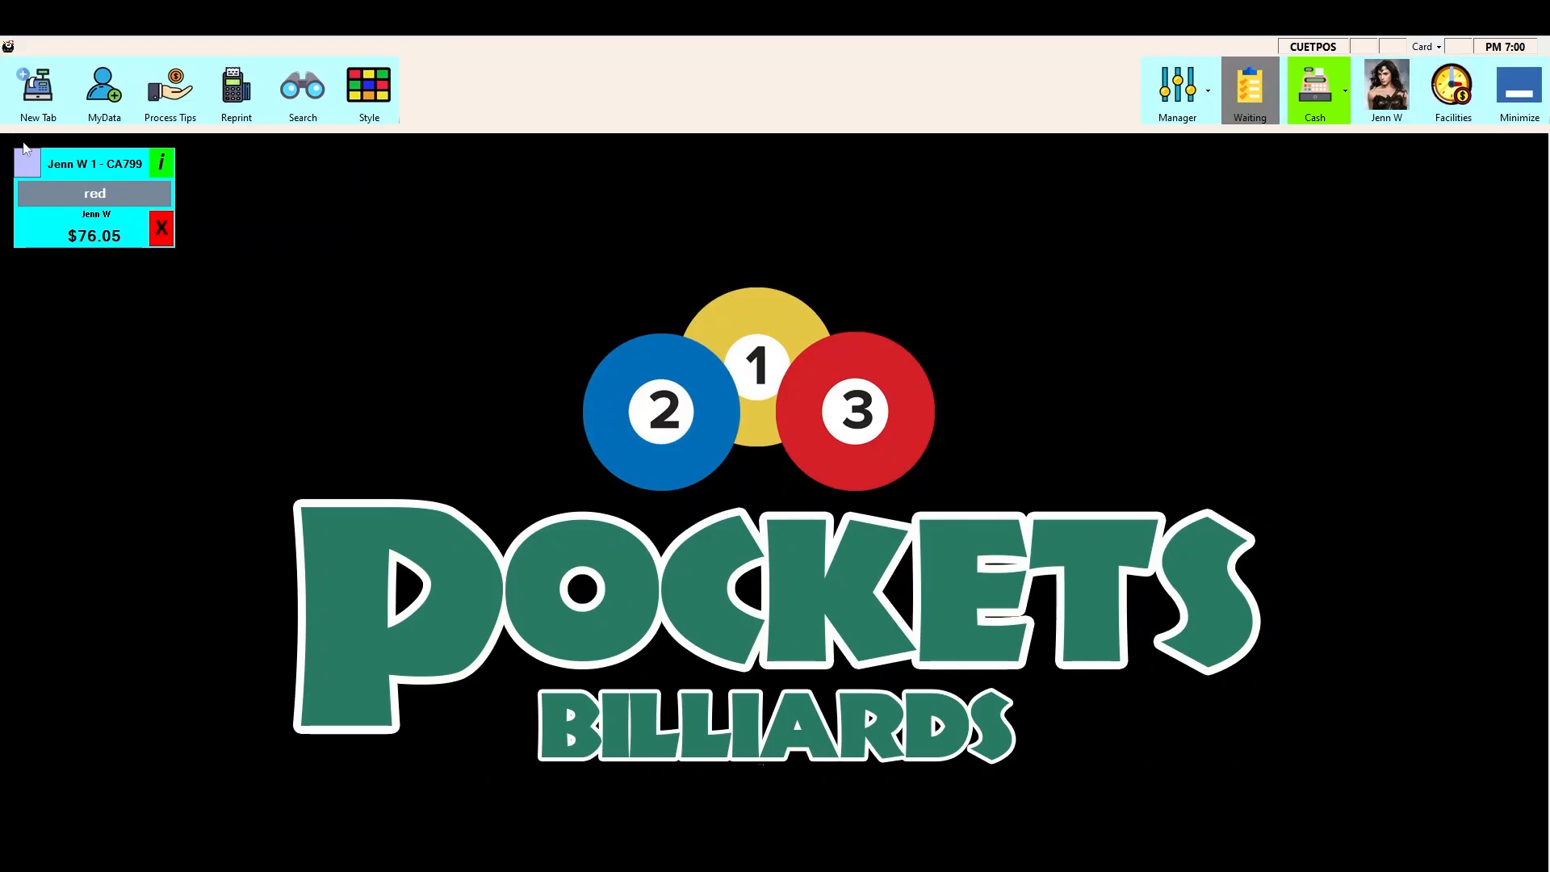
{"action": "left_click", "coordinate": [160, 234]}
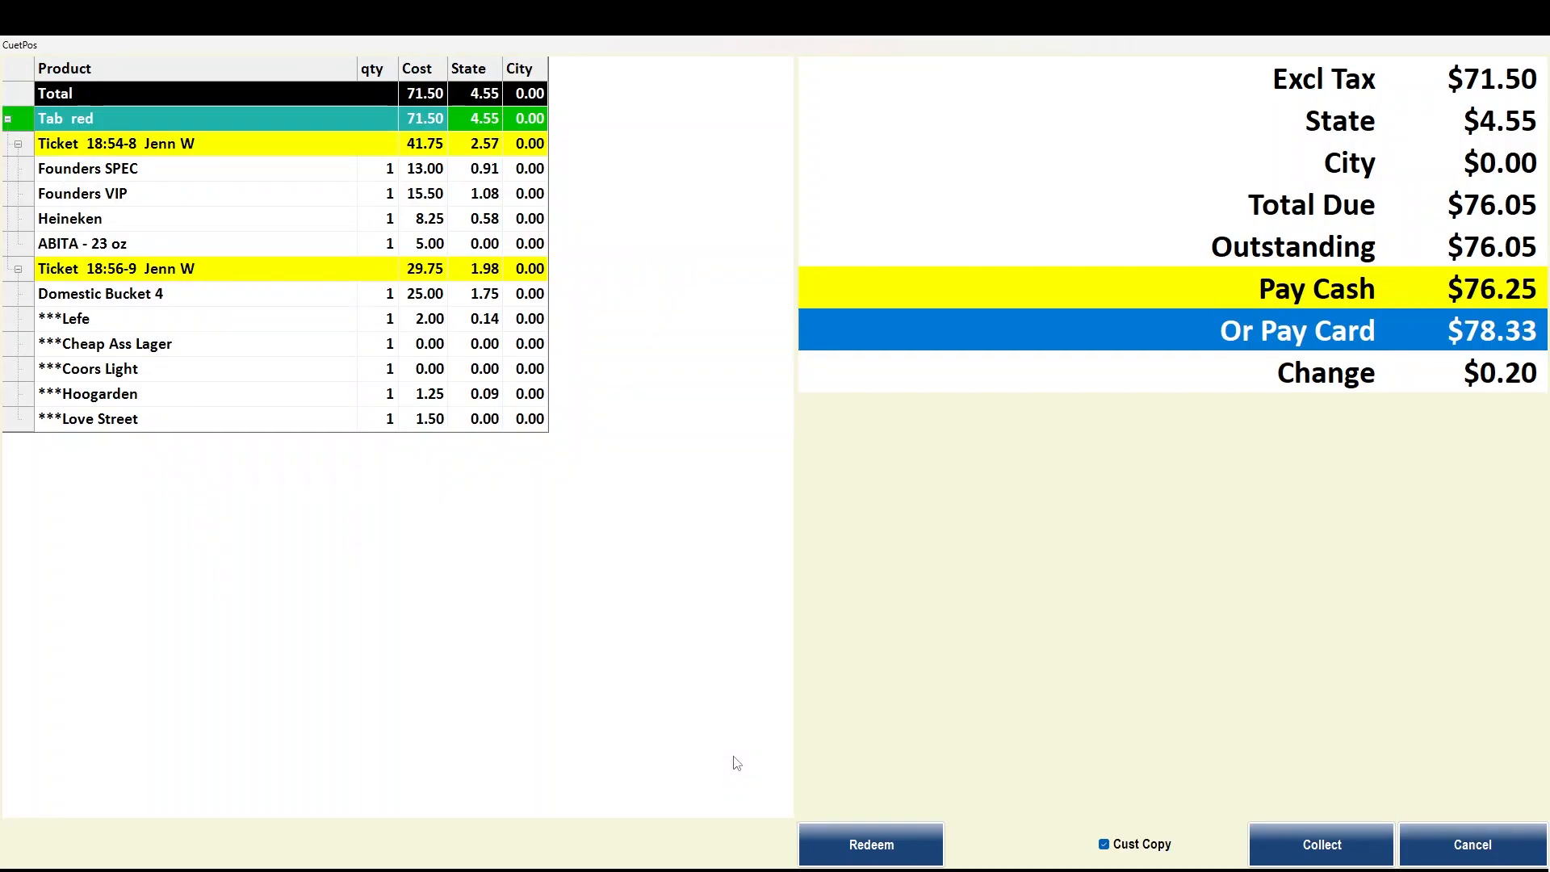
{"action": "left_click", "coordinate": [1104, 844]}
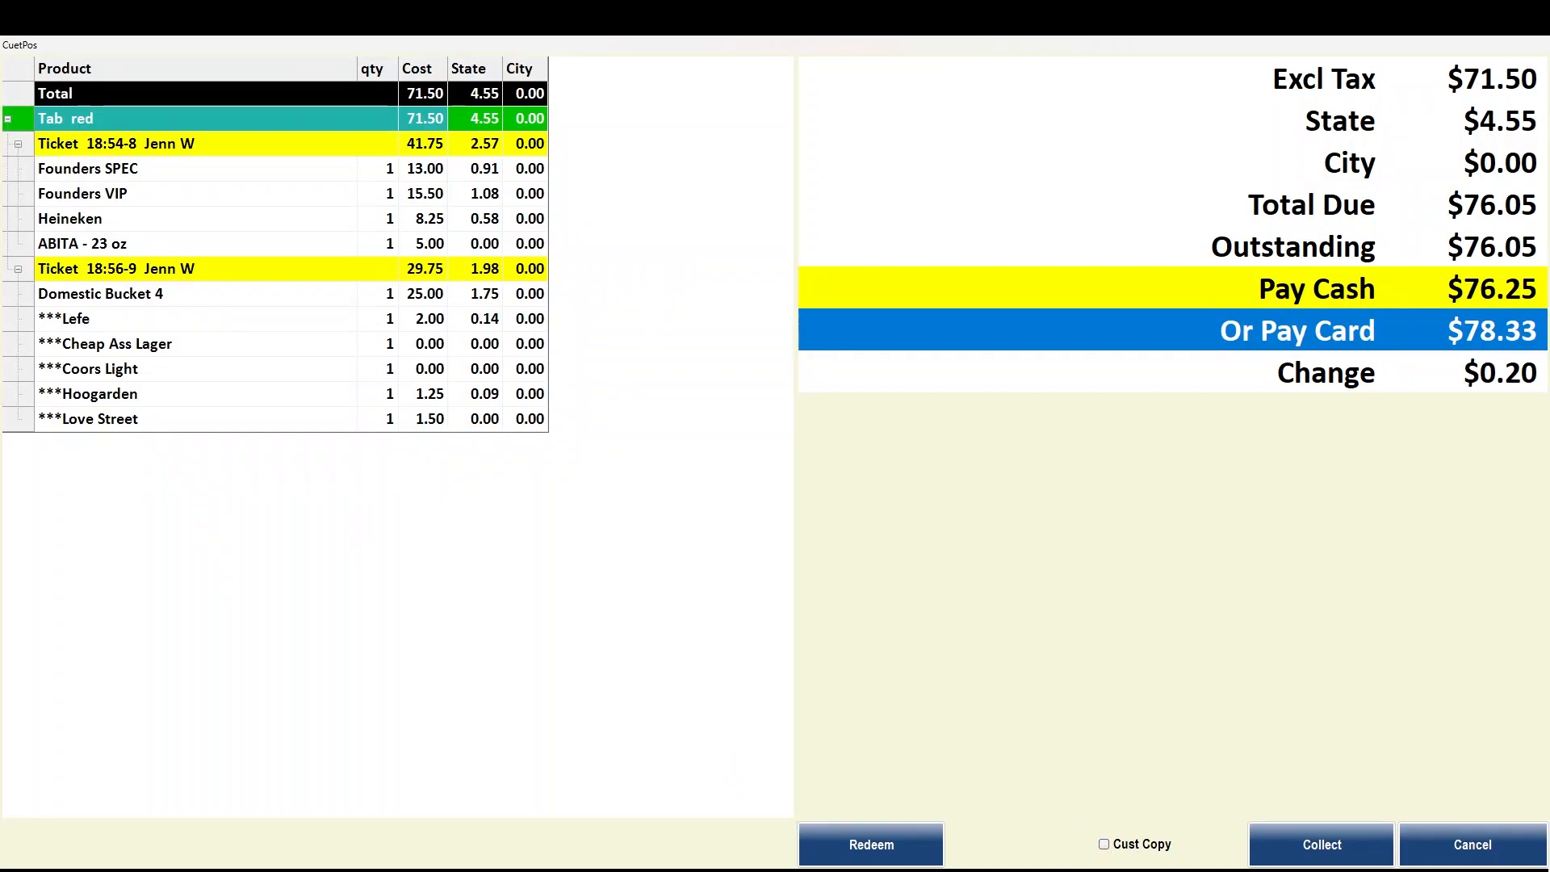
{"action": "left_click", "coordinate": [1312, 856]}
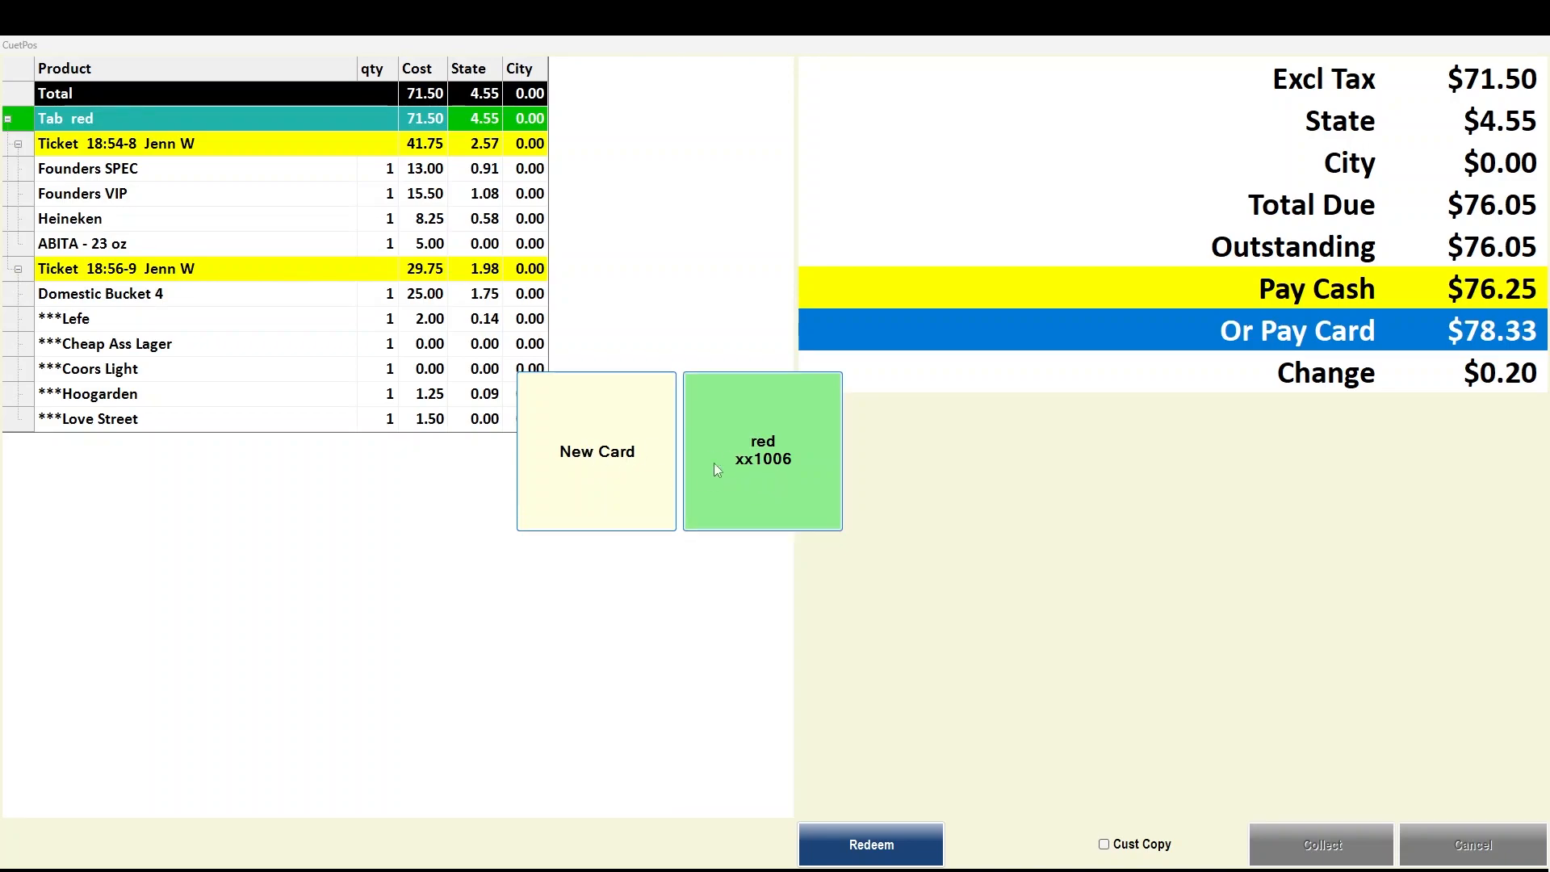
{"action": "left_click", "coordinate": [771, 458]}
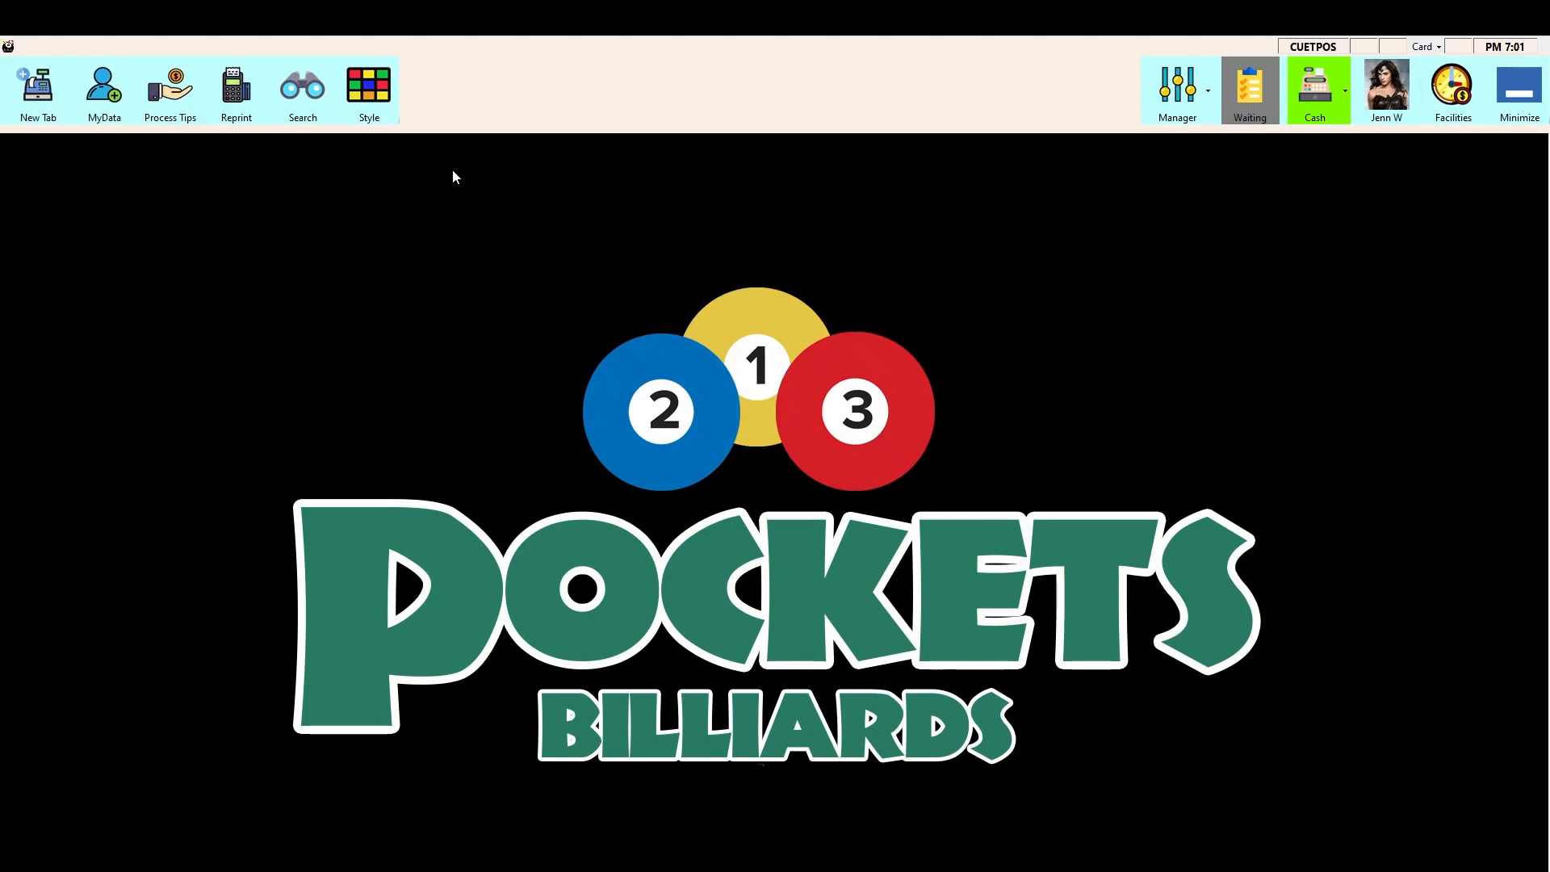
Examine the latest receipt, for the tab named red, in the receipt reprint list and close the list.
{"action": "left_click", "coordinate": [236, 101]}
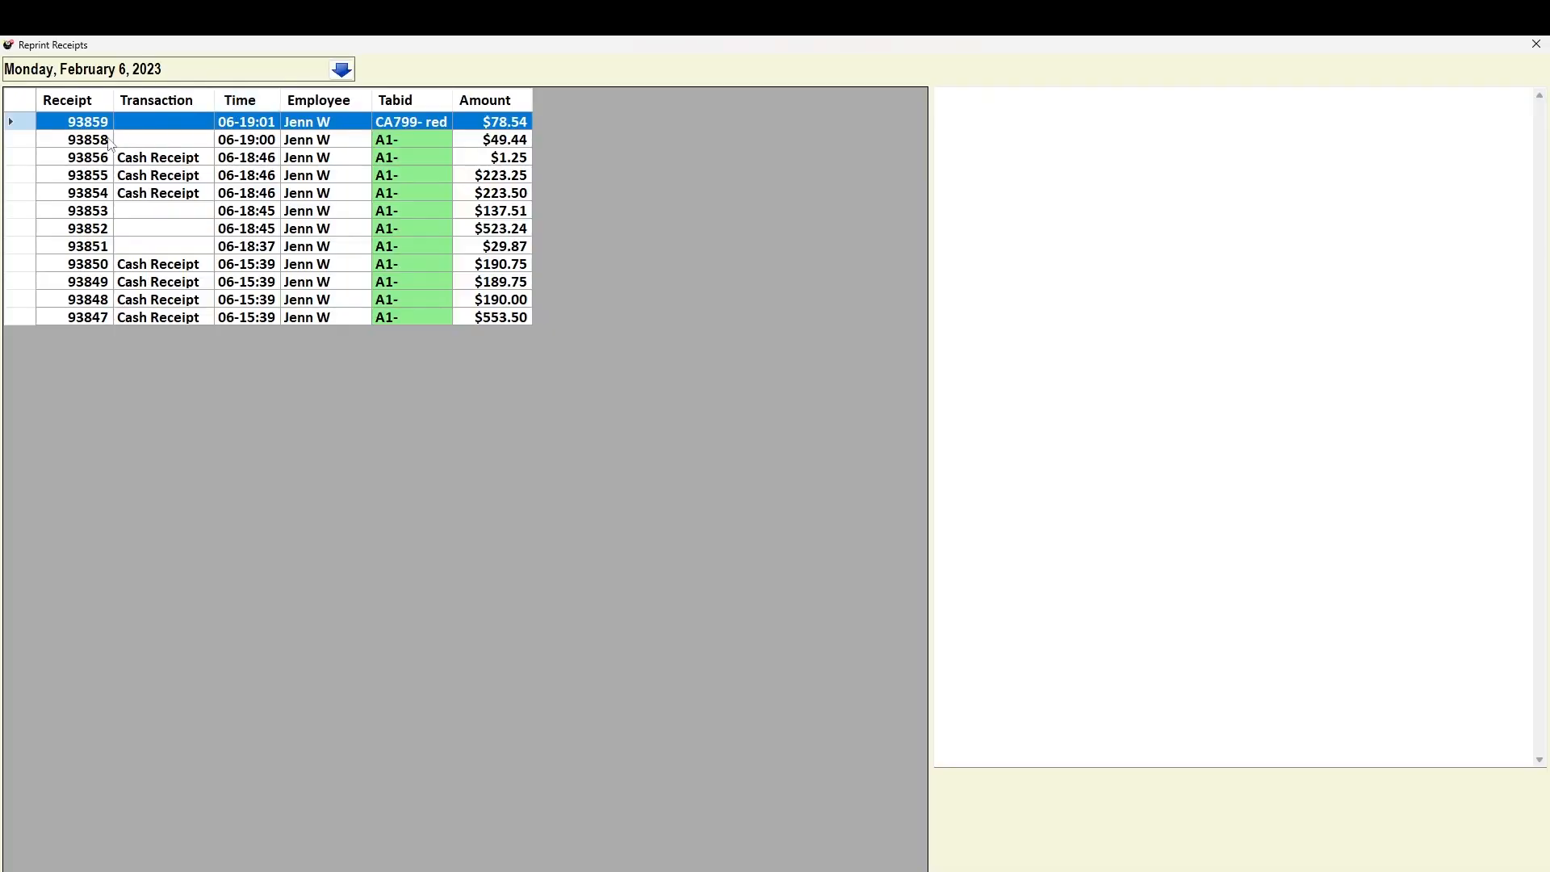
{"action": "left_click", "coordinate": [24, 121]}
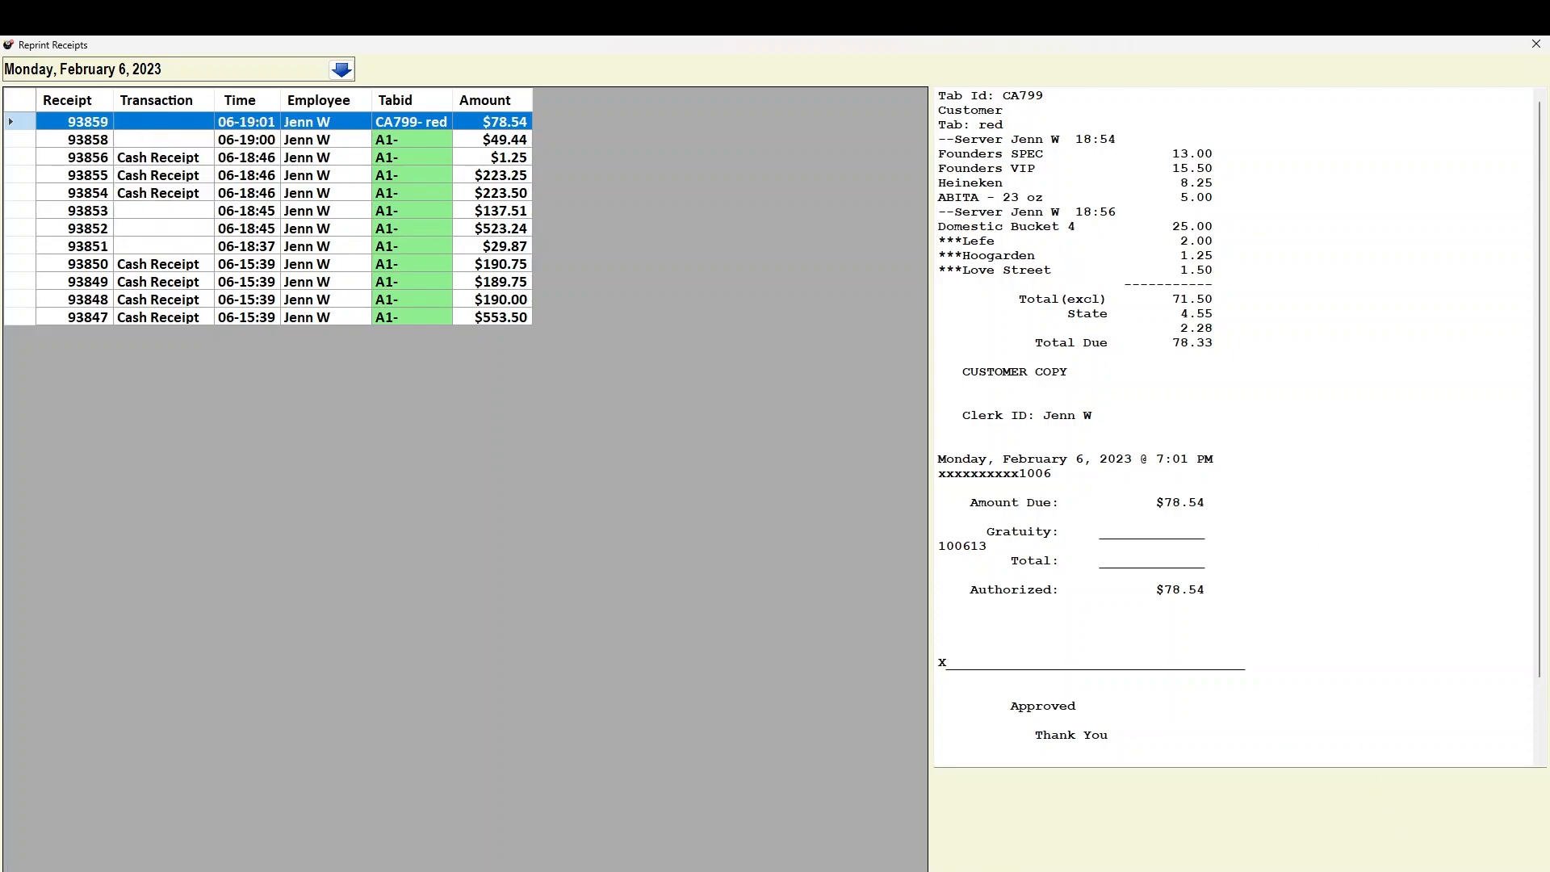
{"action": "left_click", "coordinate": [1536, 44]}
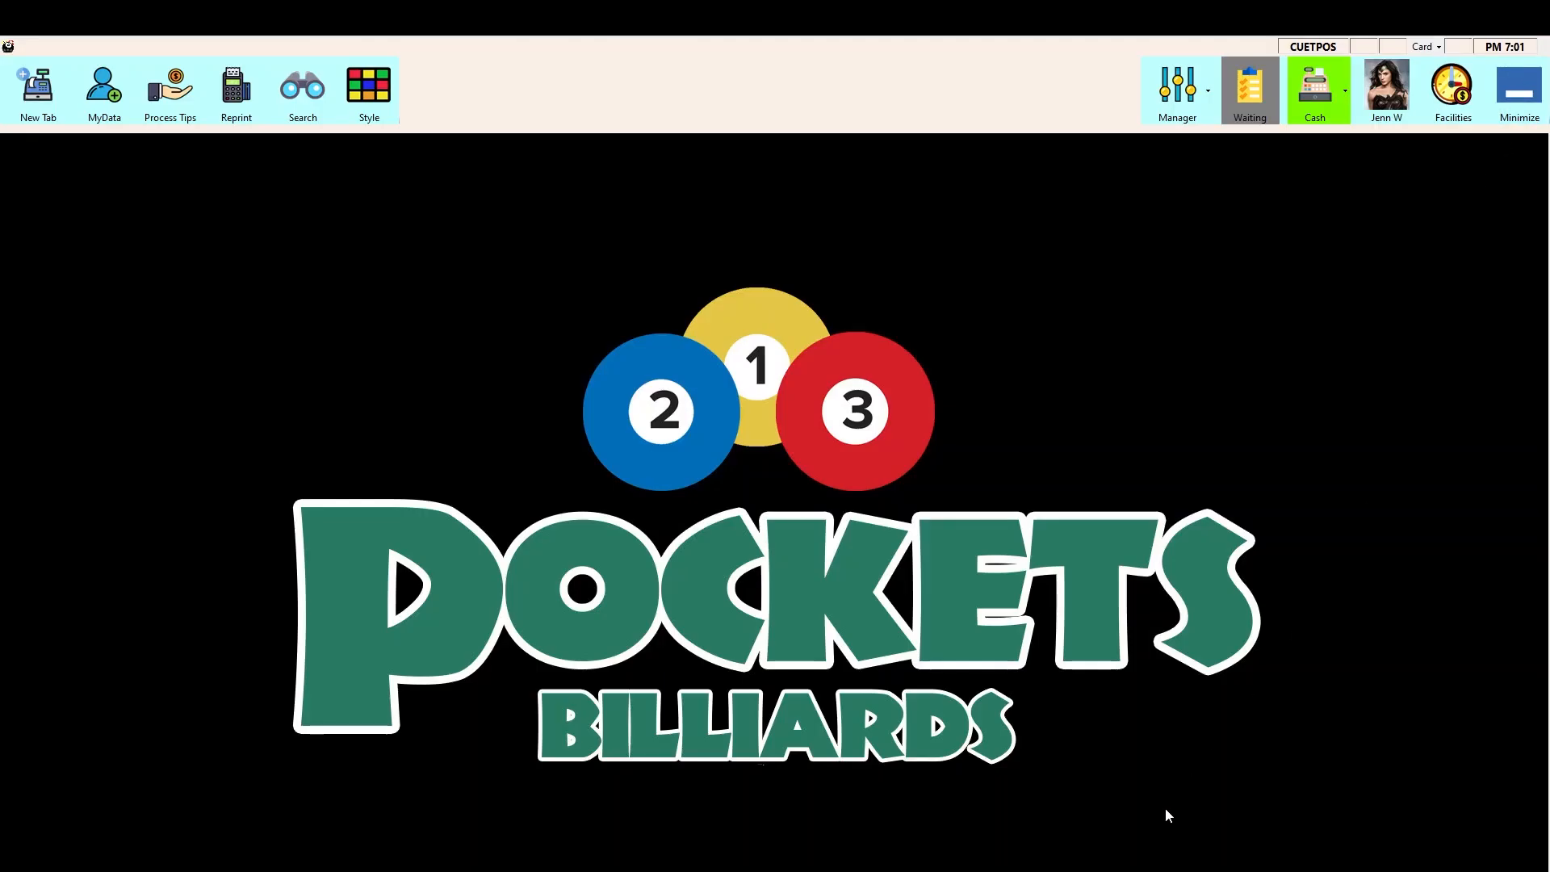
Start a new tab with a Med Pizza modified as Crispy, Chopped and As Entree, and add it to the tab.
{"action": "left_click", "coordinate": [38, 91]}
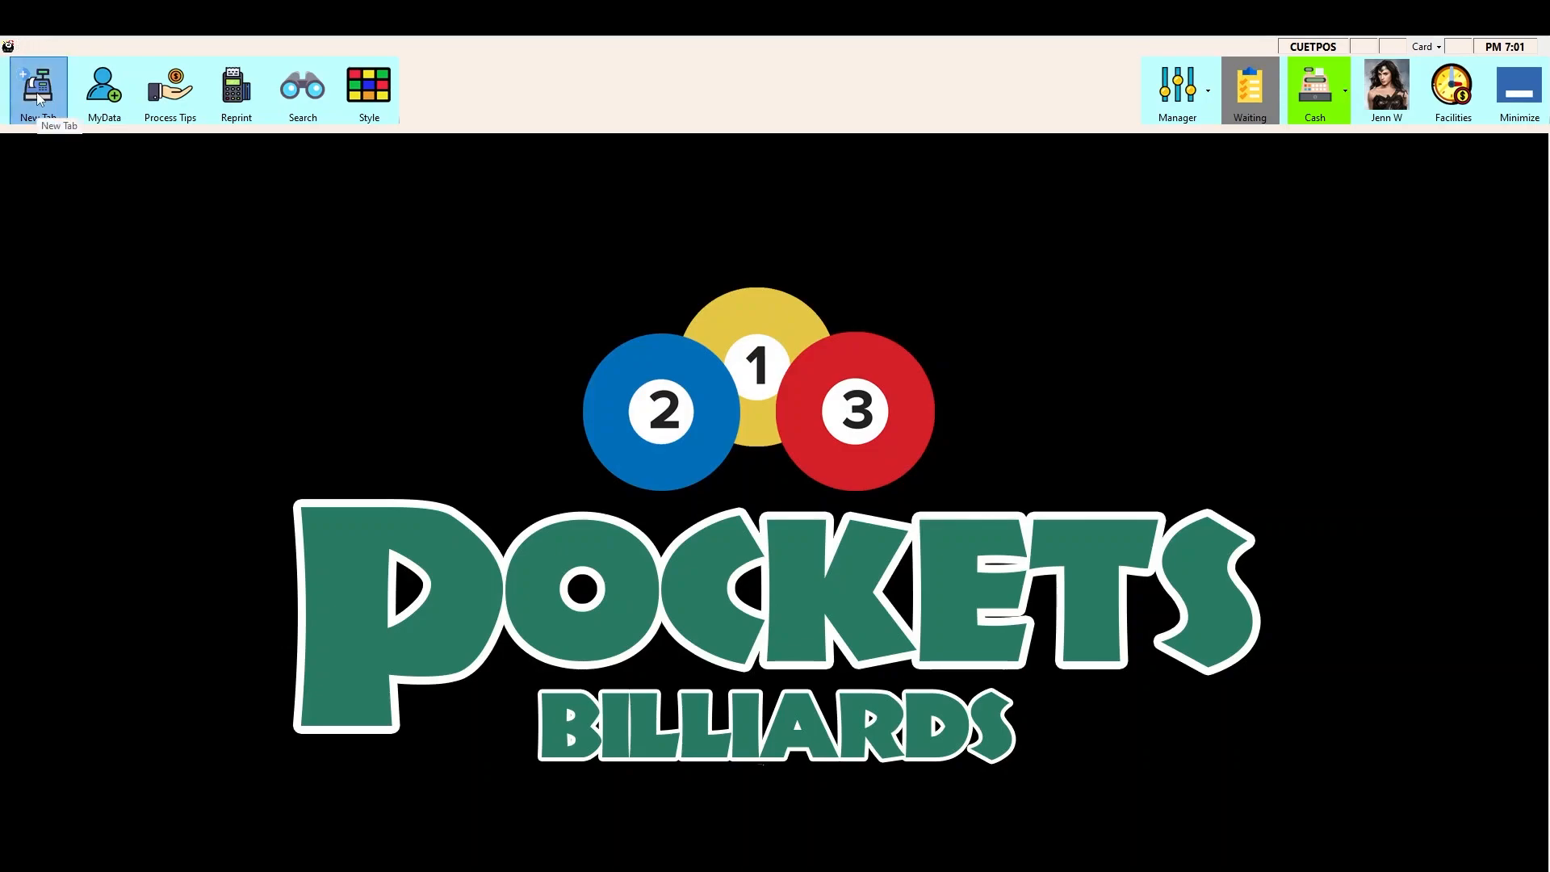
{"action": "left_click", "coordinate": [98, 107]}
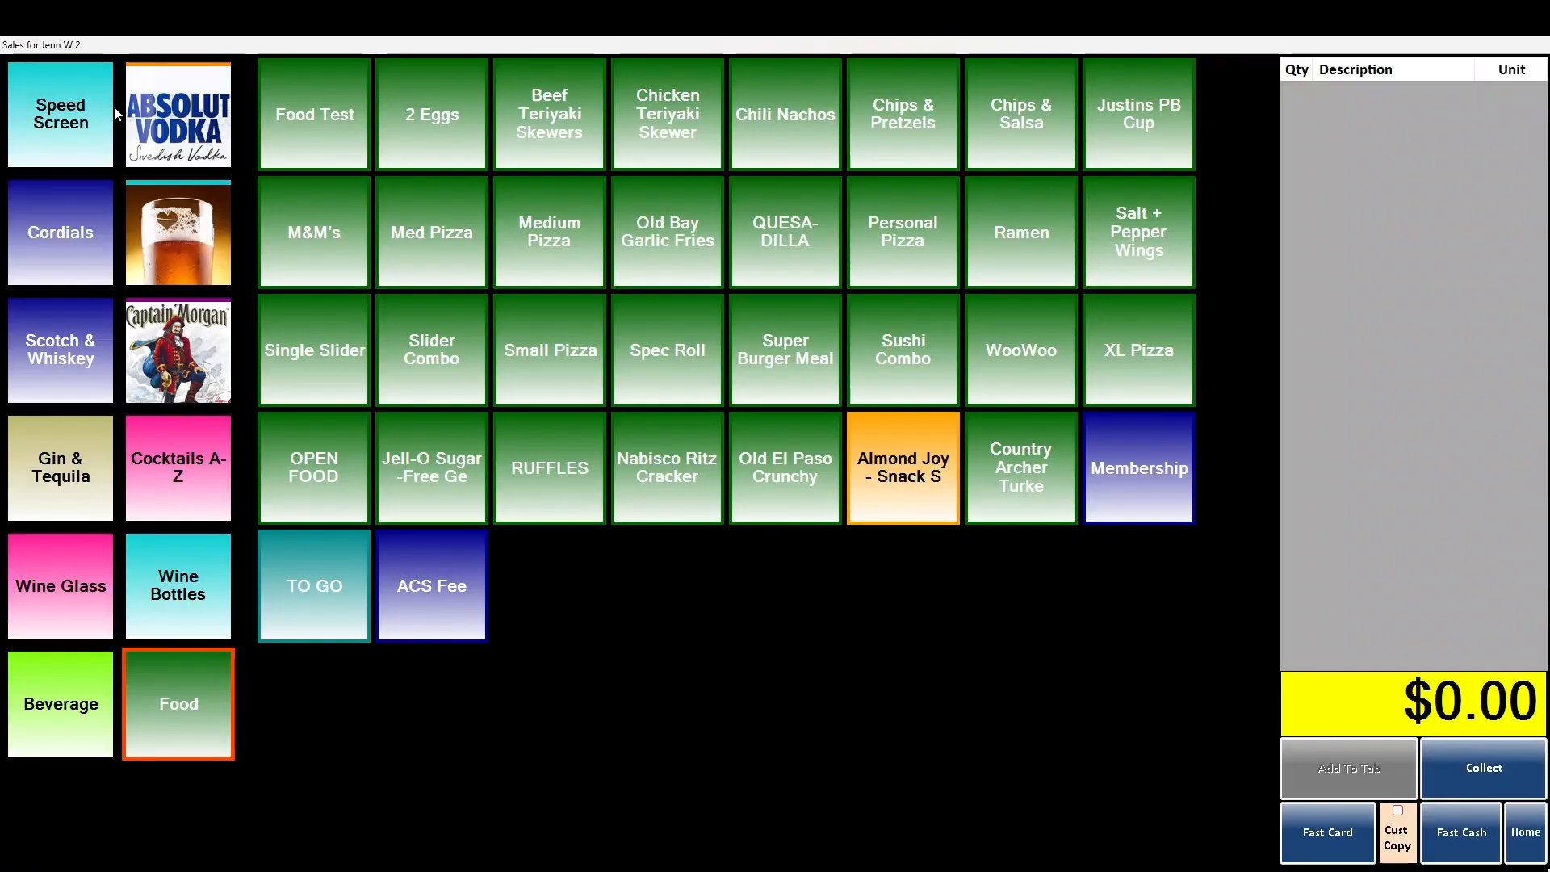
{"action": "left_click", "coordinate": [414, 235]}
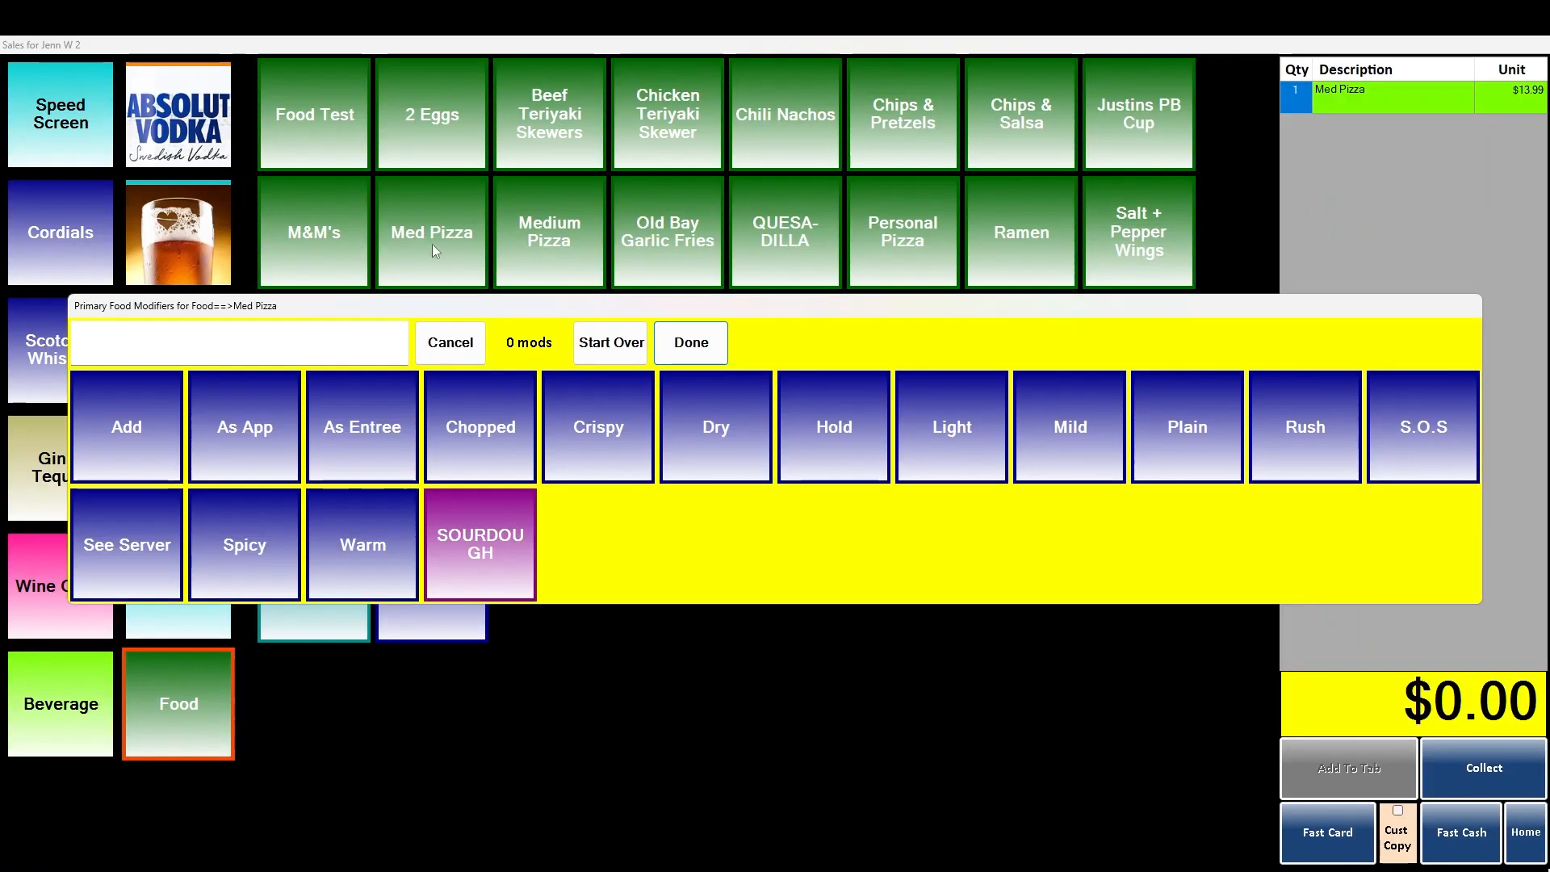
{"action": "left_click", "coordinate": [583, 432]}
{"action": "left_click", "coordinate": [496, 429]}
{"action": "left_click", "coordinate": [376, 427]}
{"action": "left_click", "coordinate": [666, 355]}
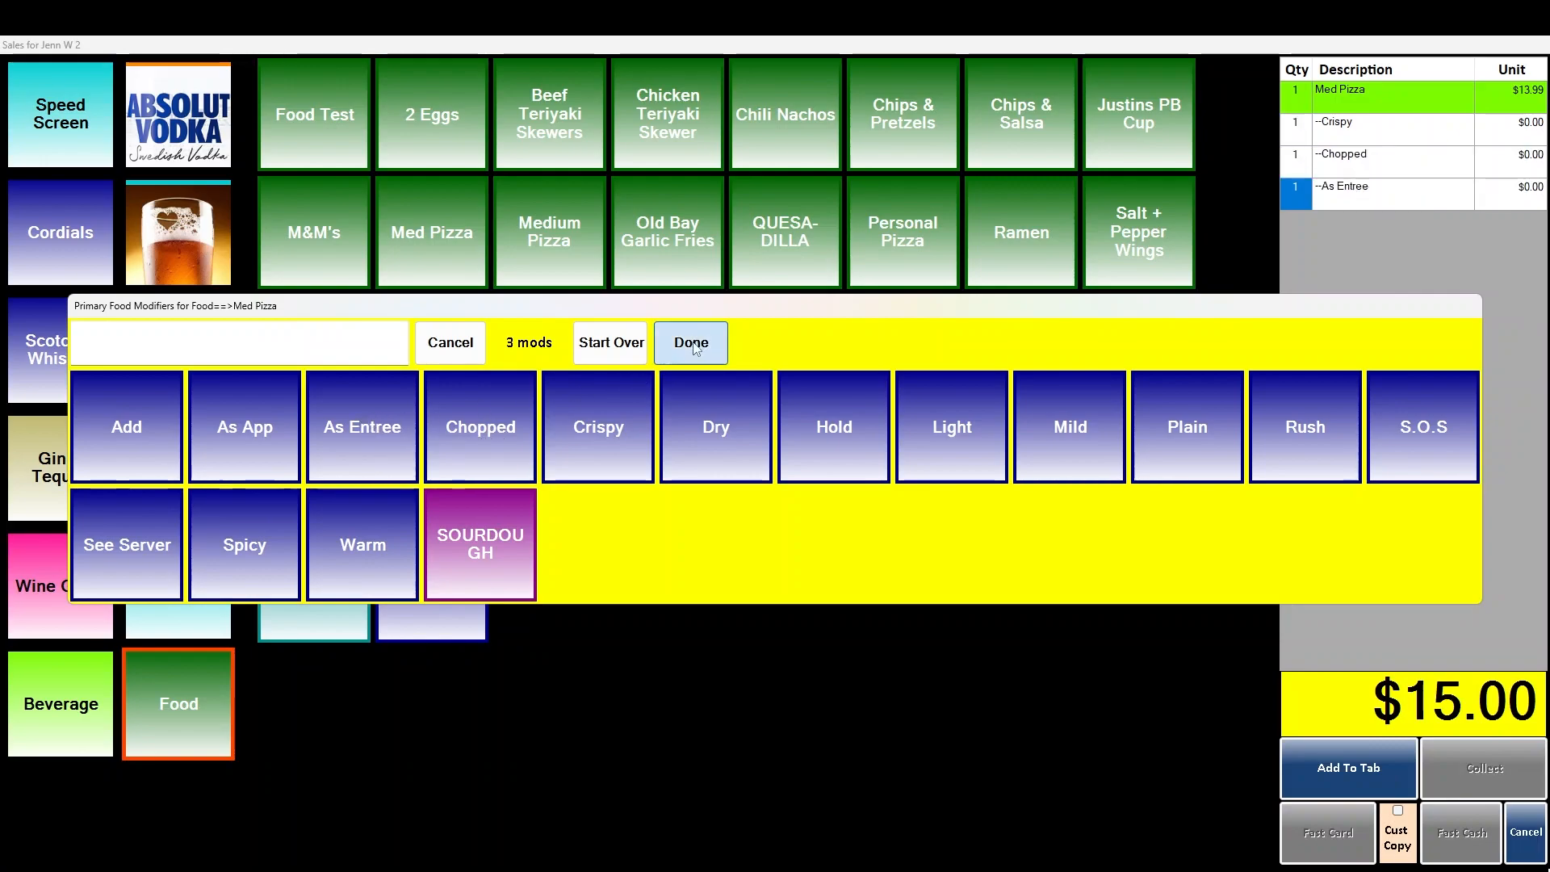
{"action": "left_click", "coordinate": [1349, 749]}
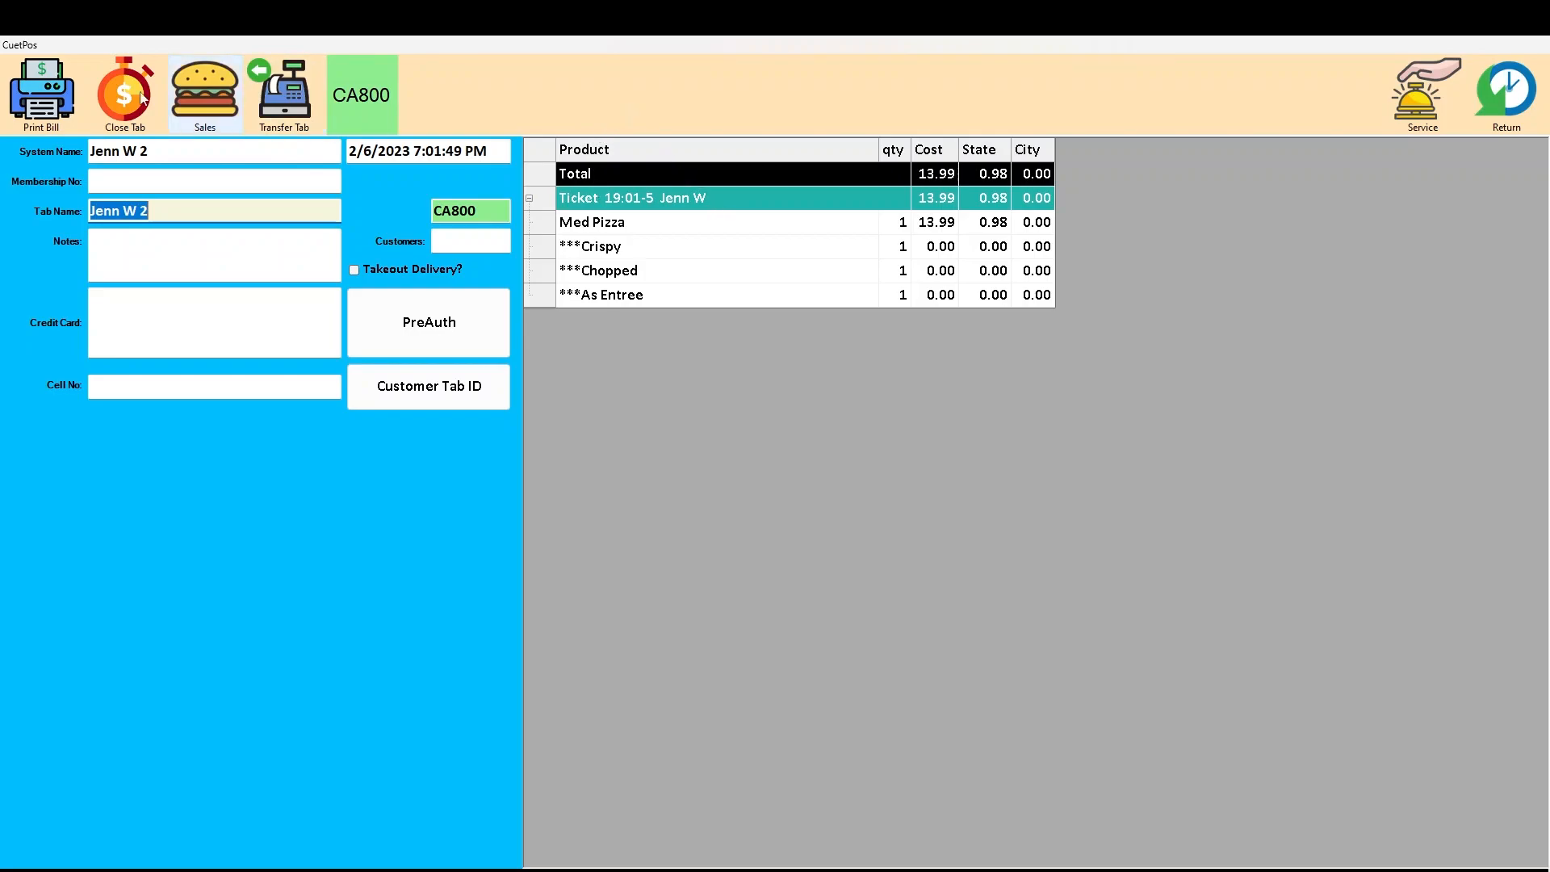
Add one each of Bells, Blue Moon, Bourbon County, Brooklyn Lager, Stella, Founders and Bud Lite to the tab.
{"action": "left_click", "coordinate": [208, 95]}
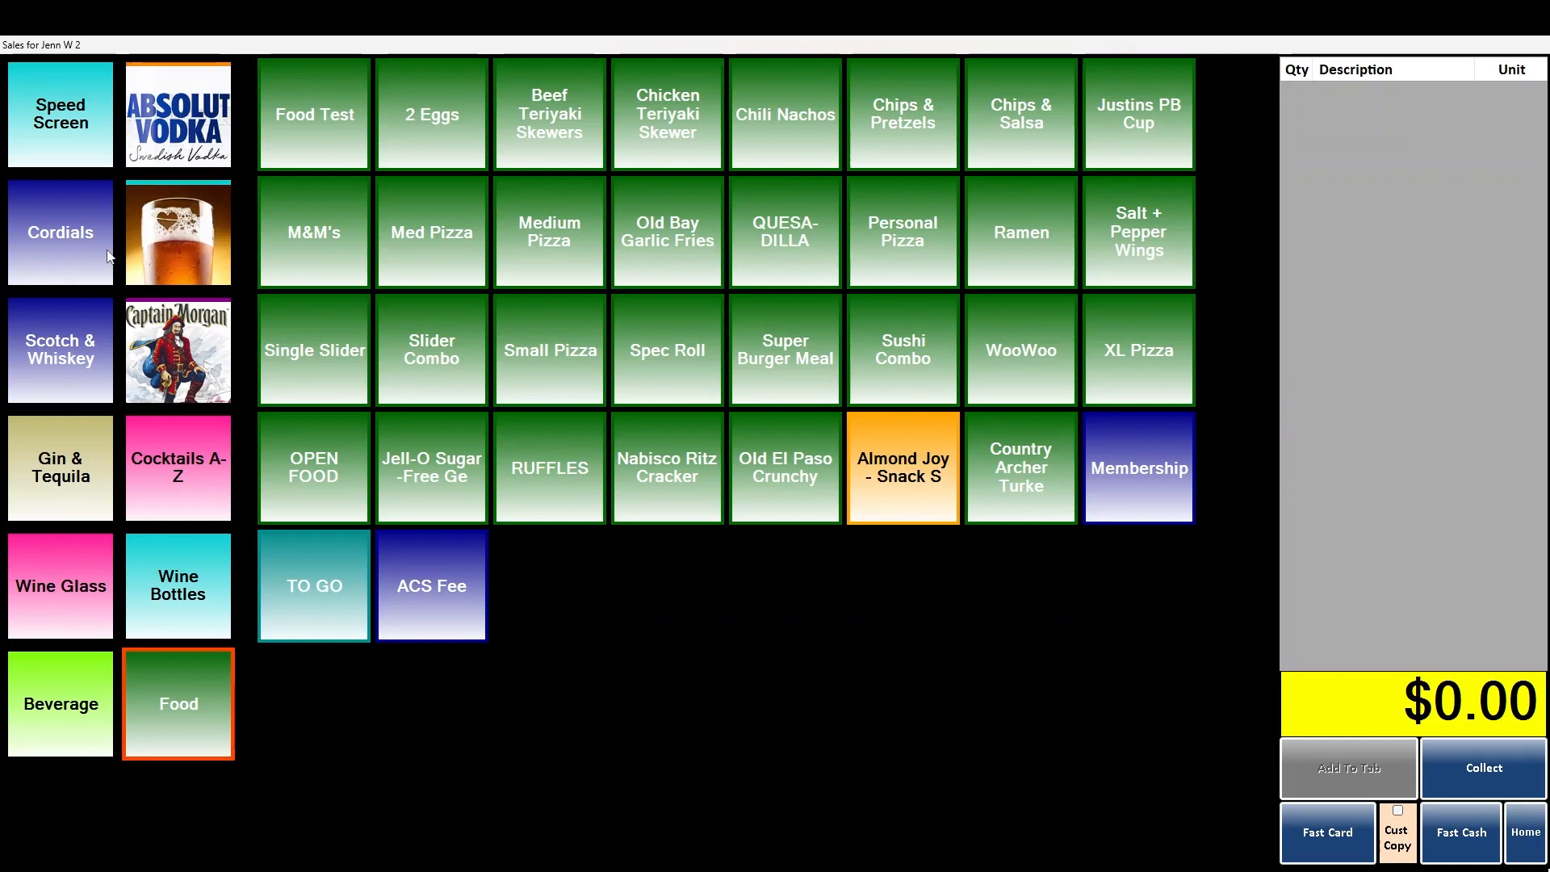
{"action": "left_click", "coordinate": [165, 236]}
{"action": "left_click", "coordinate": [342, 235]}
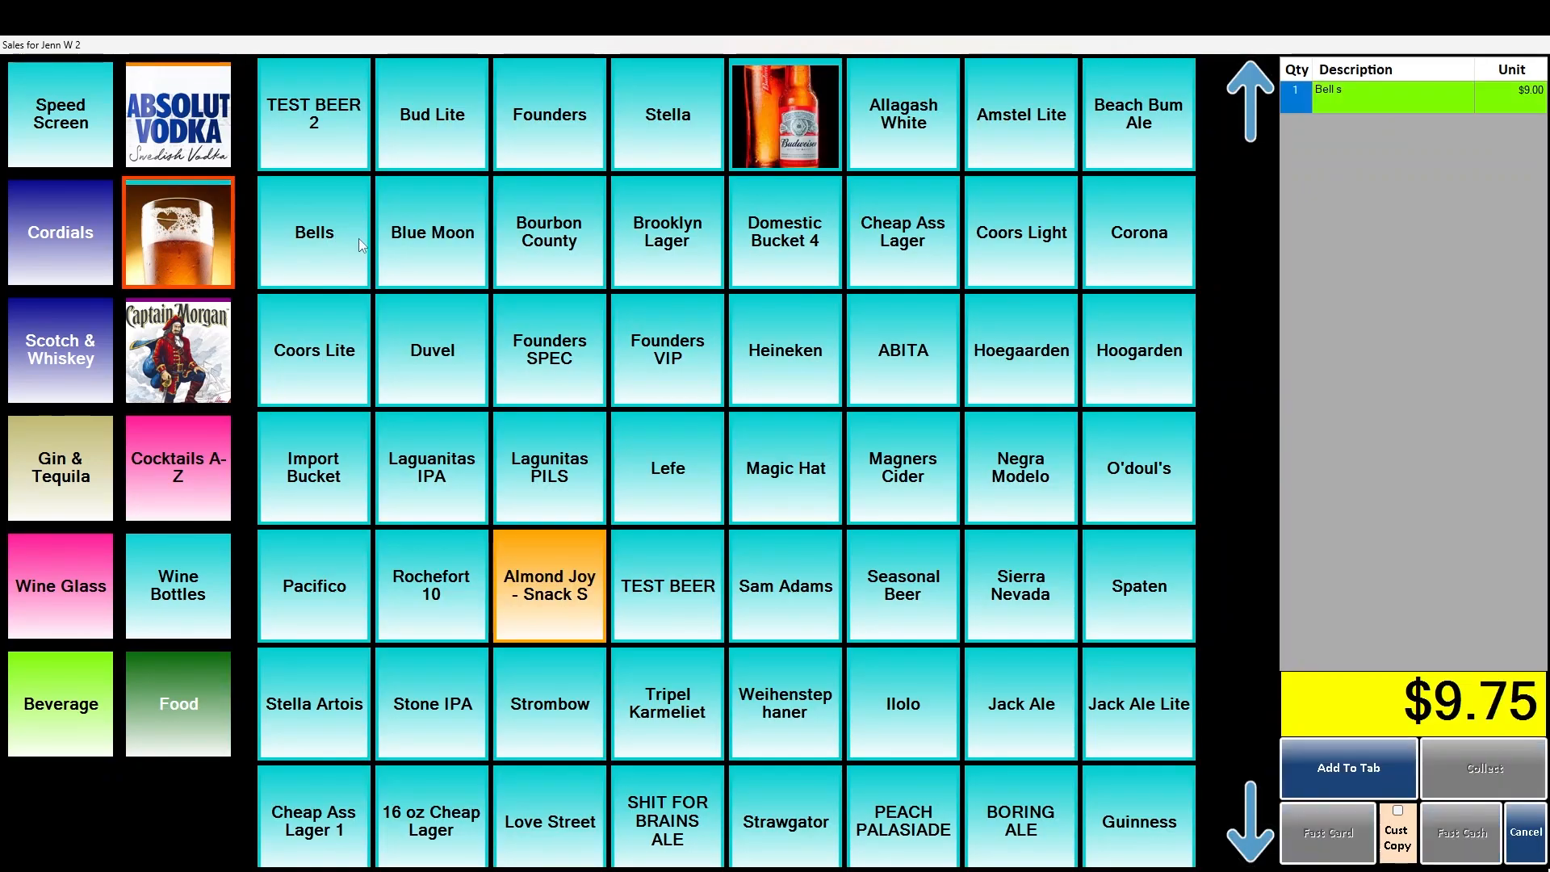
{"action": "left_click", "coordinate": [428, 242]}
{"action": "left_click", "coordinate": [551, 242]}
{"action": "left_click", "coordinate": [684, 251]}
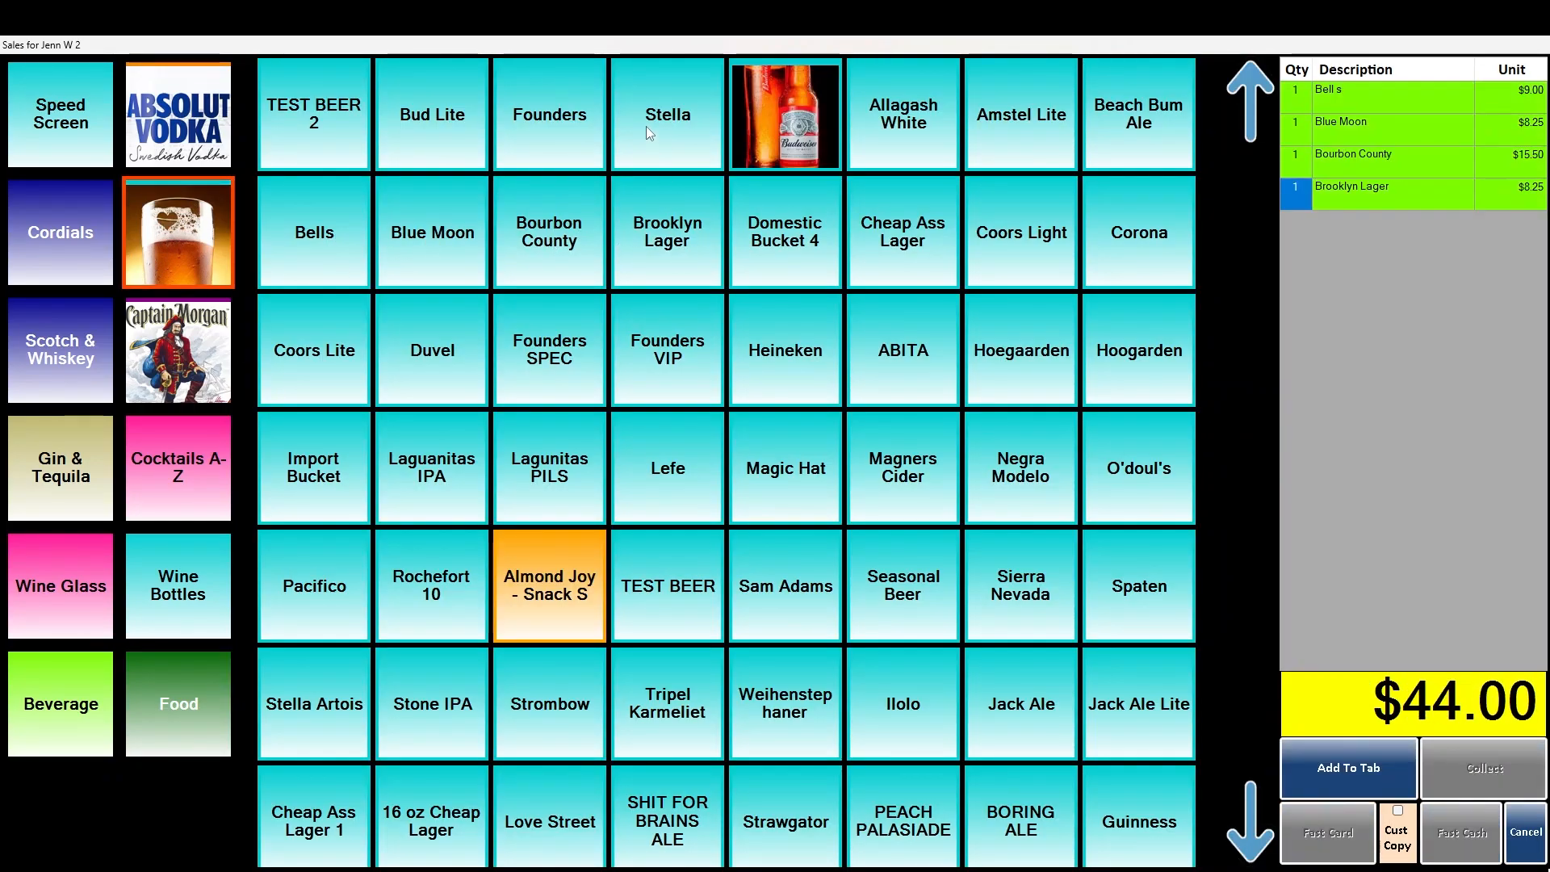
{"action": "left_click", "coordinate": [646, 126]}
{"action": "left_click", "coordinate": [532, 95]}
{"action": "left_click", "coordinate": [432, 119]}
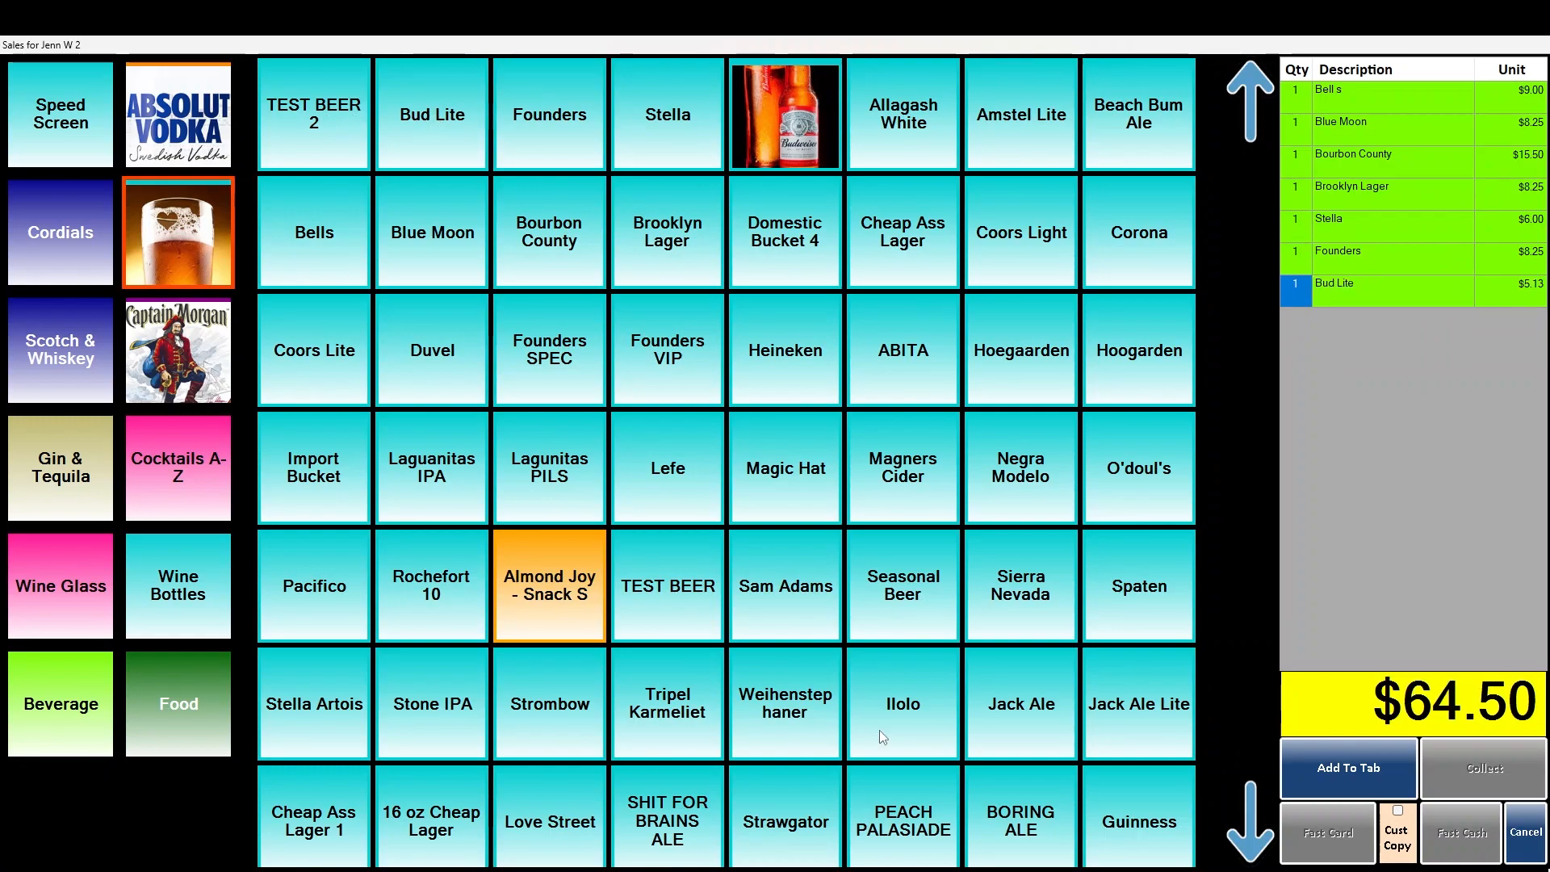
{"action": "left_click", "coordinate": [1347, 769]}
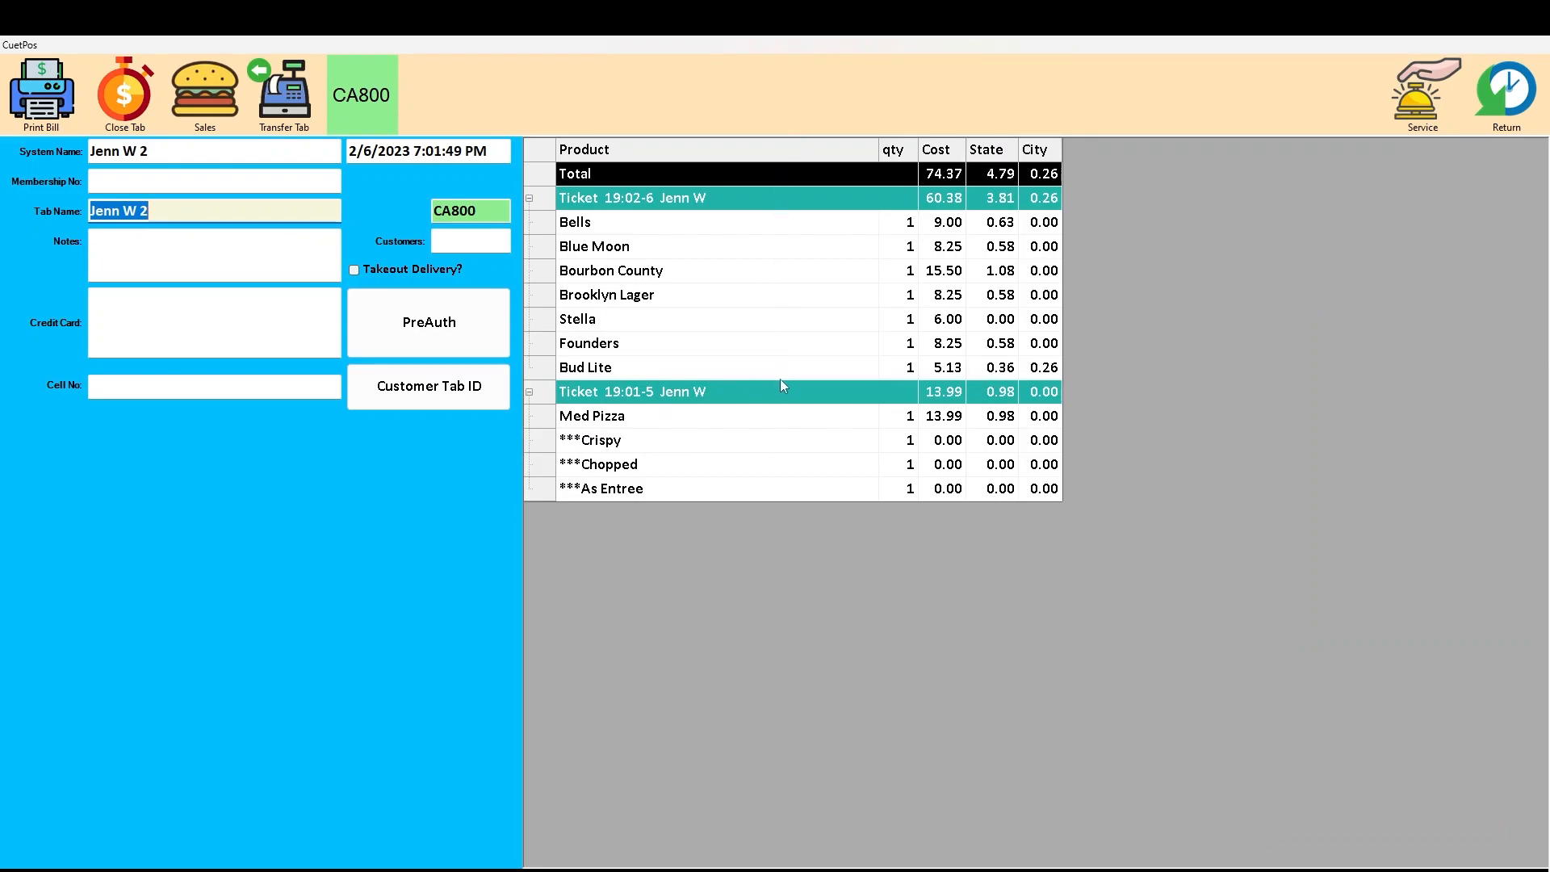
Repeat the beer ticket with the Founders quantity set to 0, and add the repeated order to the tab.
{"action": "left_click", "coordinate": [789, 203]}
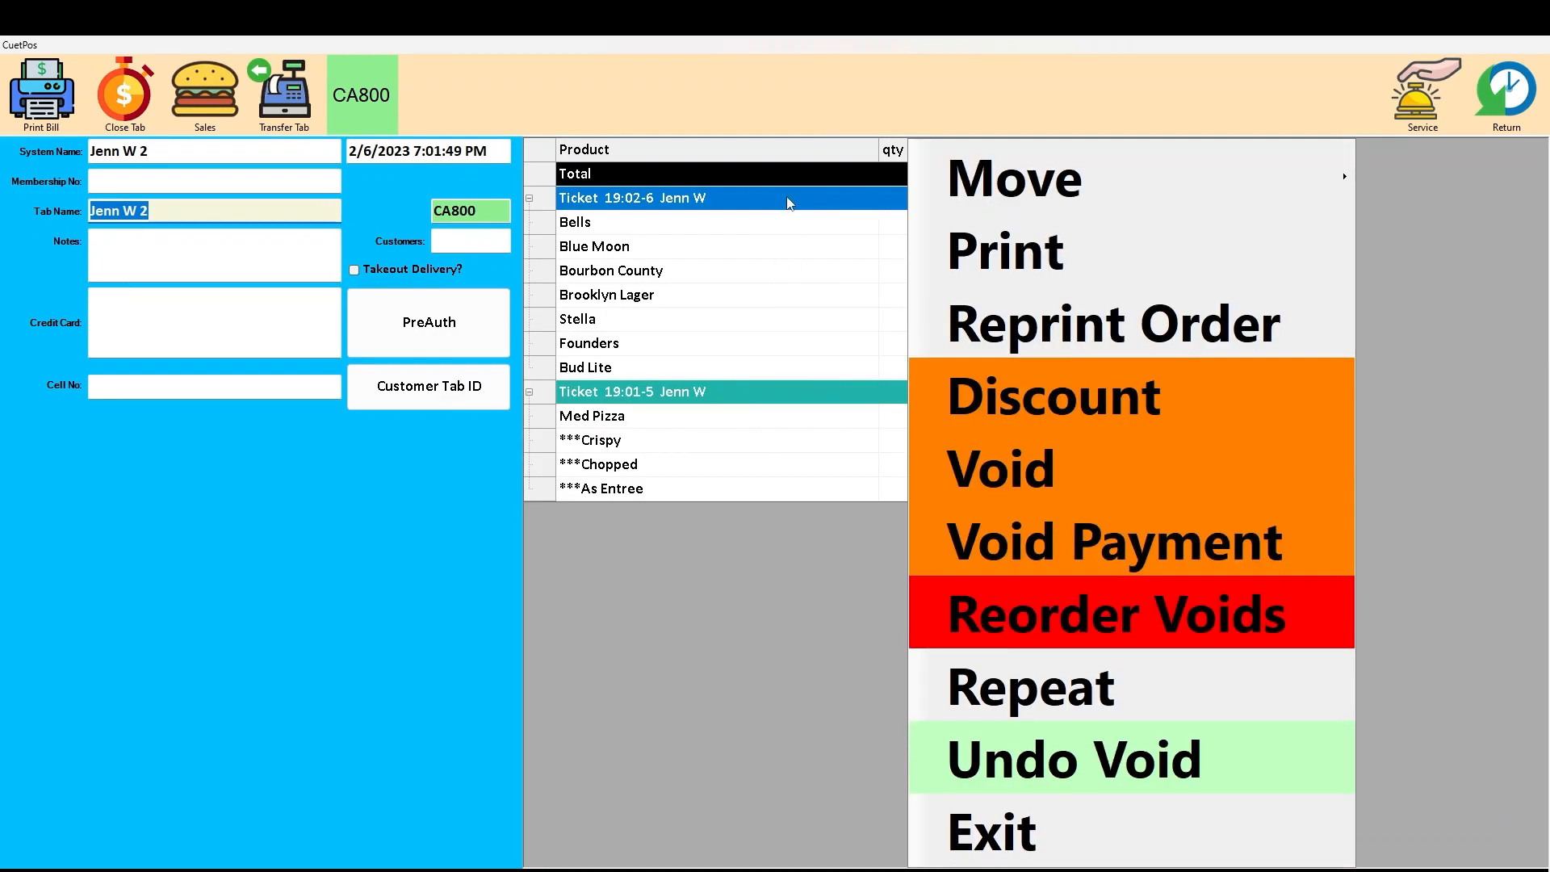
{"action": "left_click", "coordinate": [1048, 705]}
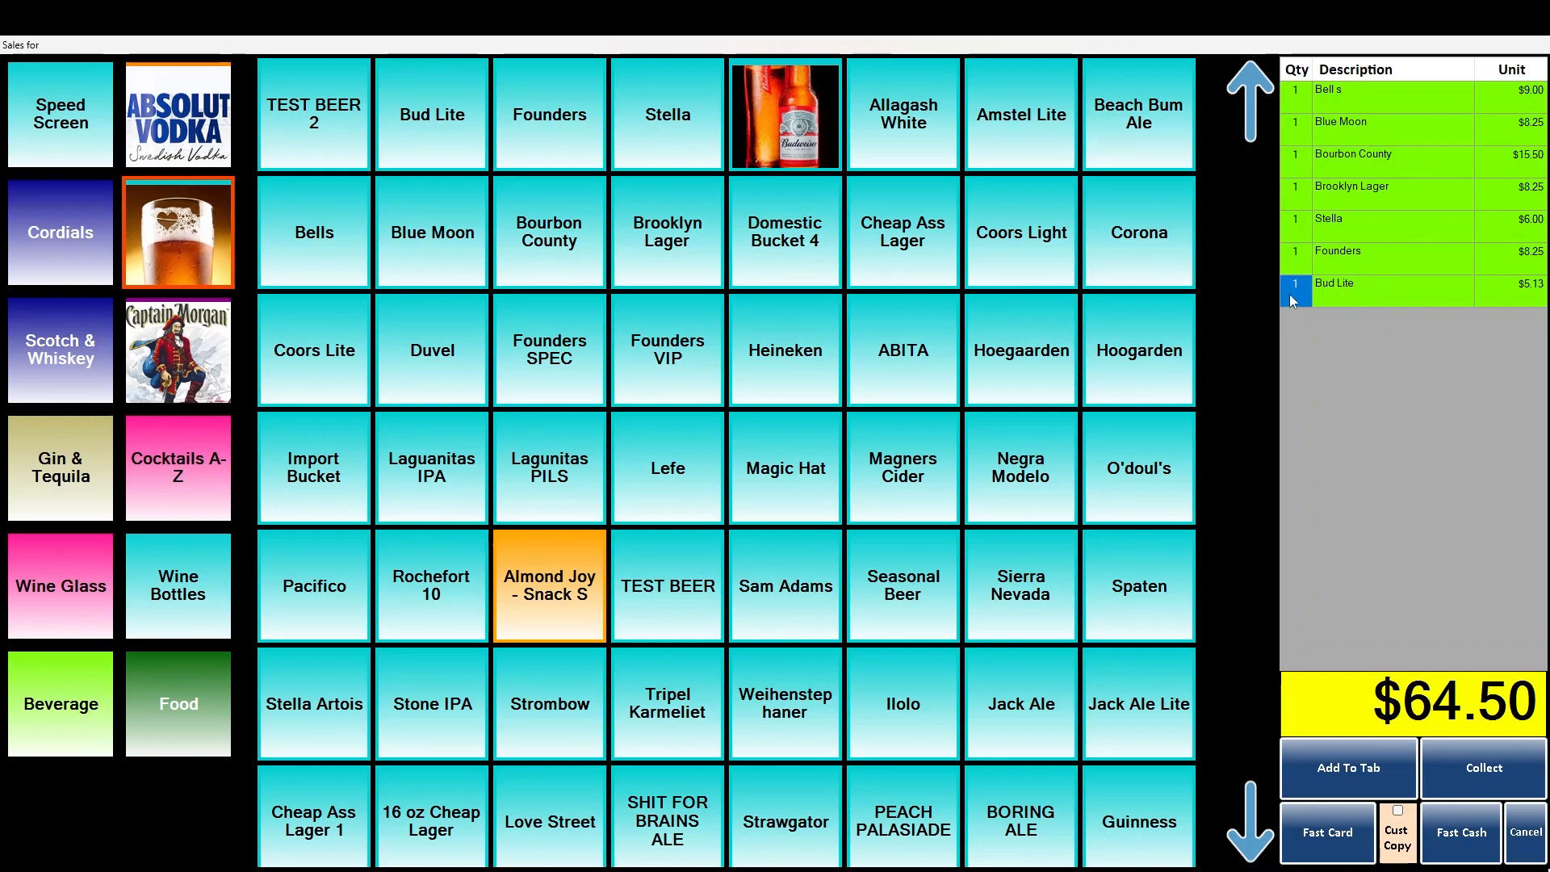
{"action": "left_click", "coordinate": [1294, 254]}
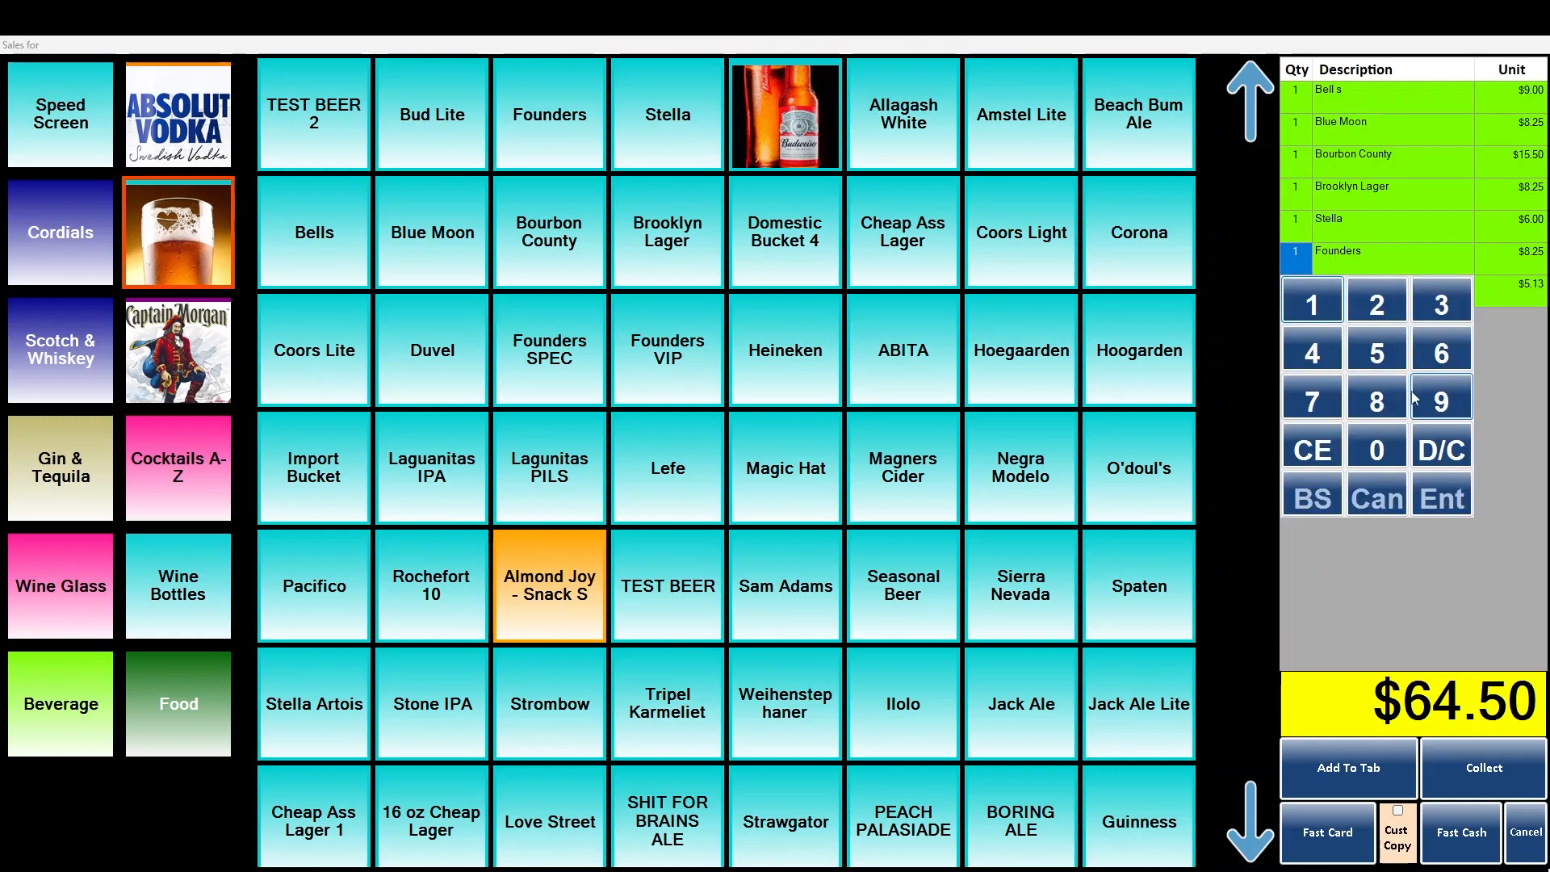
{"action": "left_click", "coordinate": [1380, 460]}
{"action": "left_click", "coordinate": [1443, 497]}
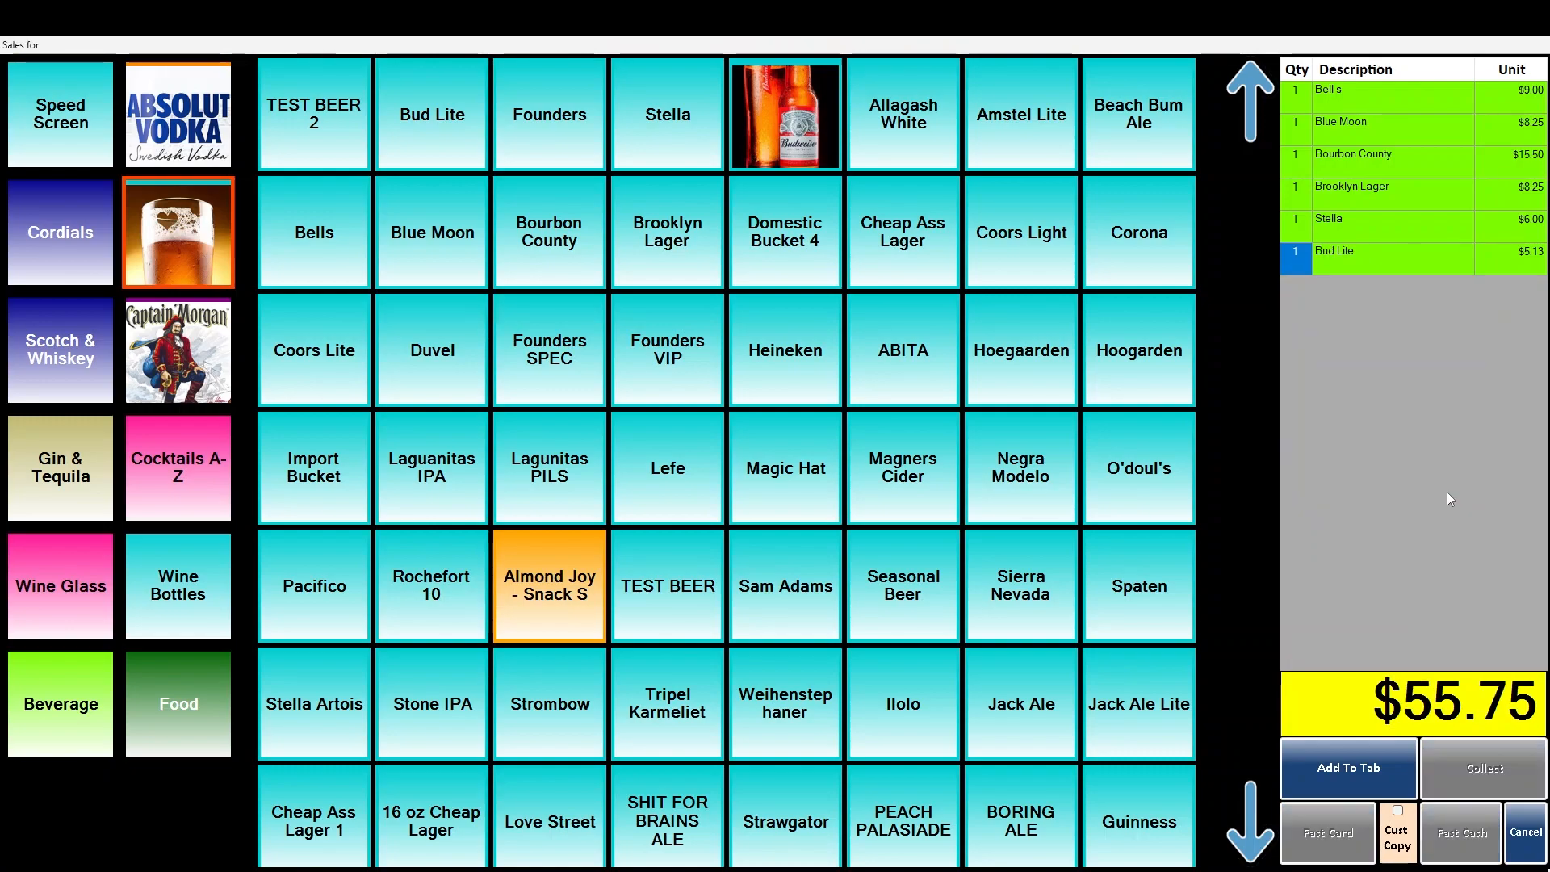
{"action": "left_click", "coordinate": [1335, 784]}
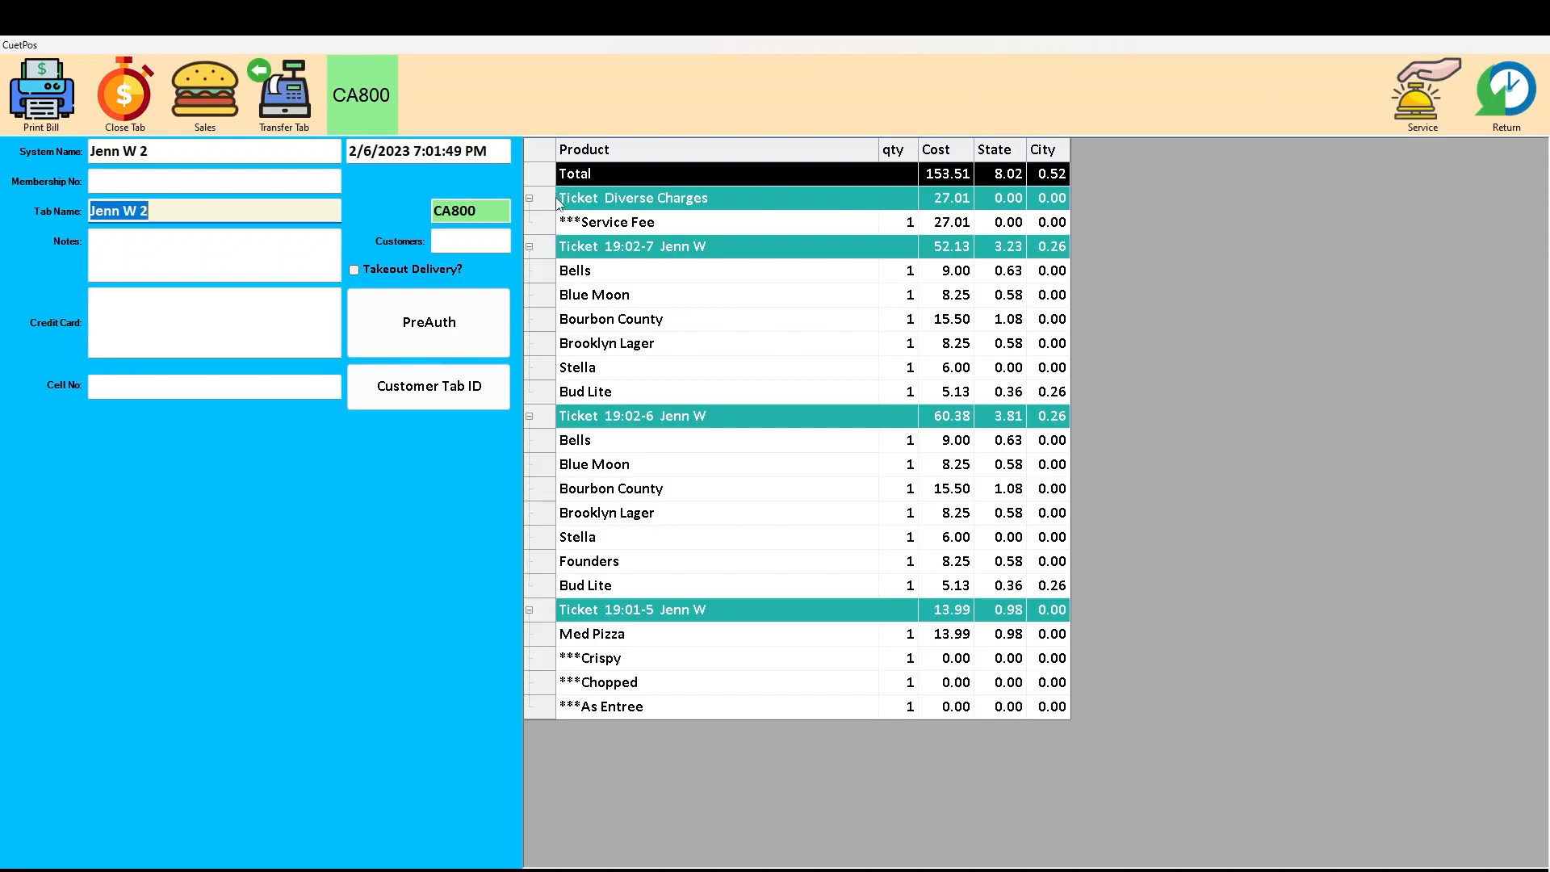
Inspect the Service Fee line's adjustment options and the tab's Customers field, and return to the facilities floor plan.
{"action": "left_click", "coordinate": [583, 218]}
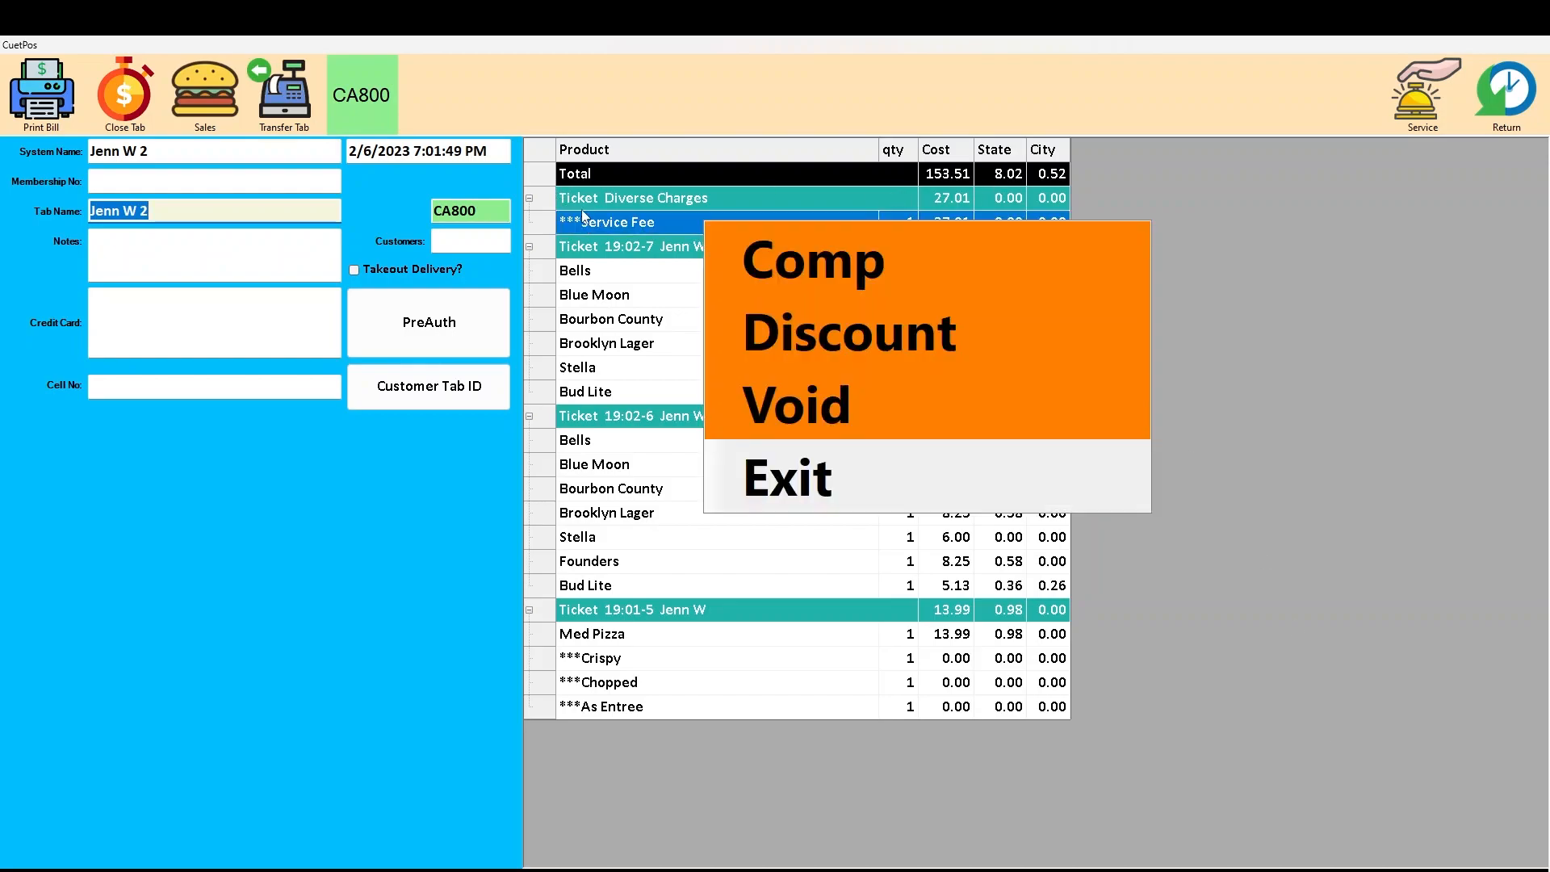
{"action": "left_click", "coordinate": [841, 482]}
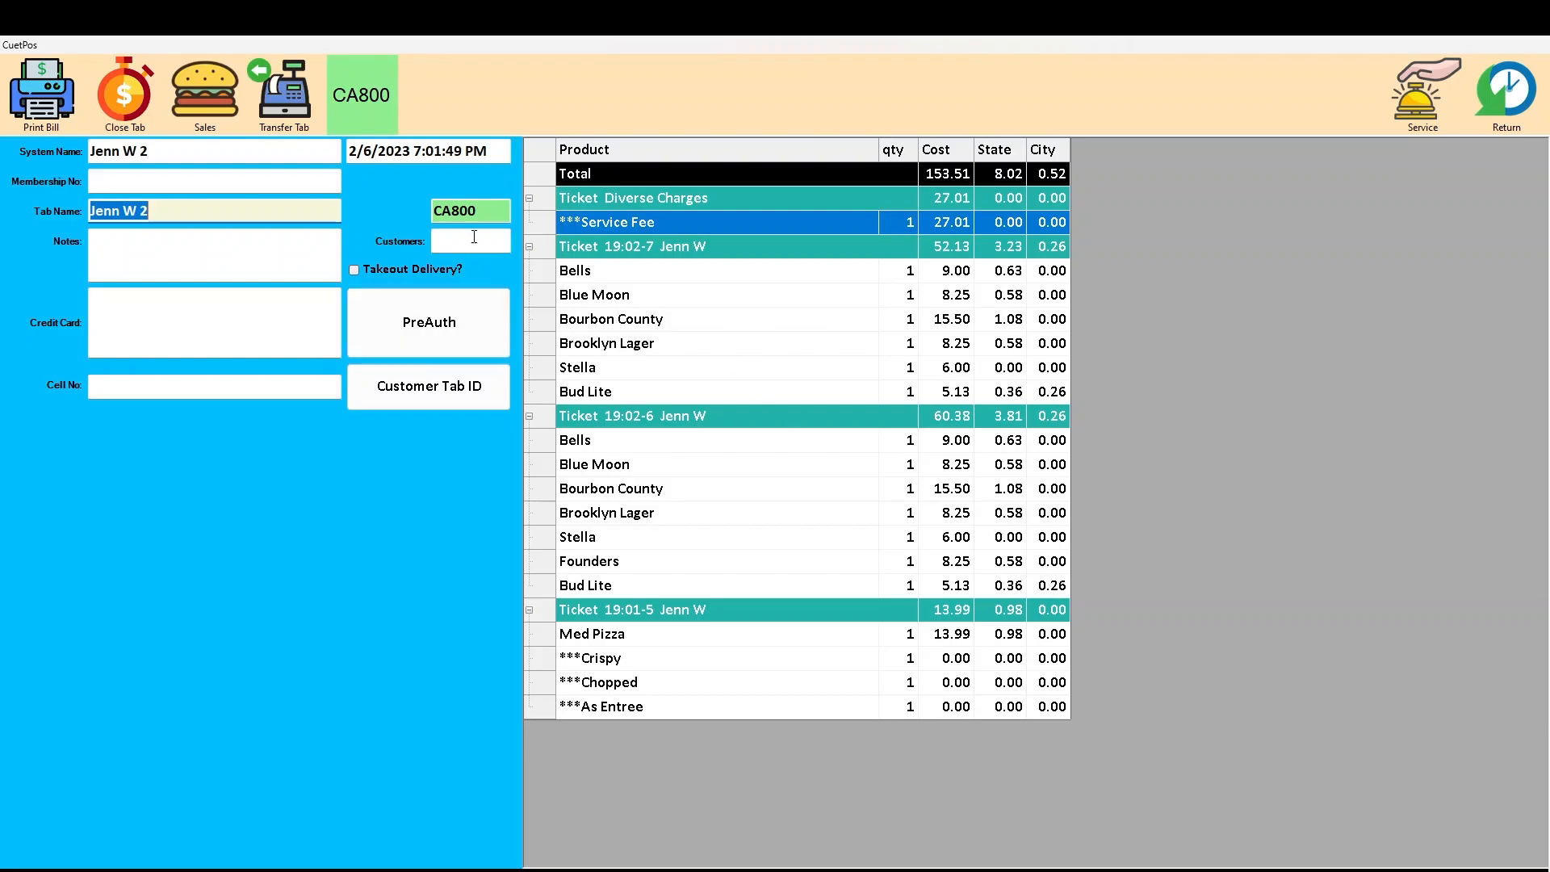
{"action": "left_click", "coordinate": [476, 244]}
{"action": "left_click", "coordinate": [549, 478]}
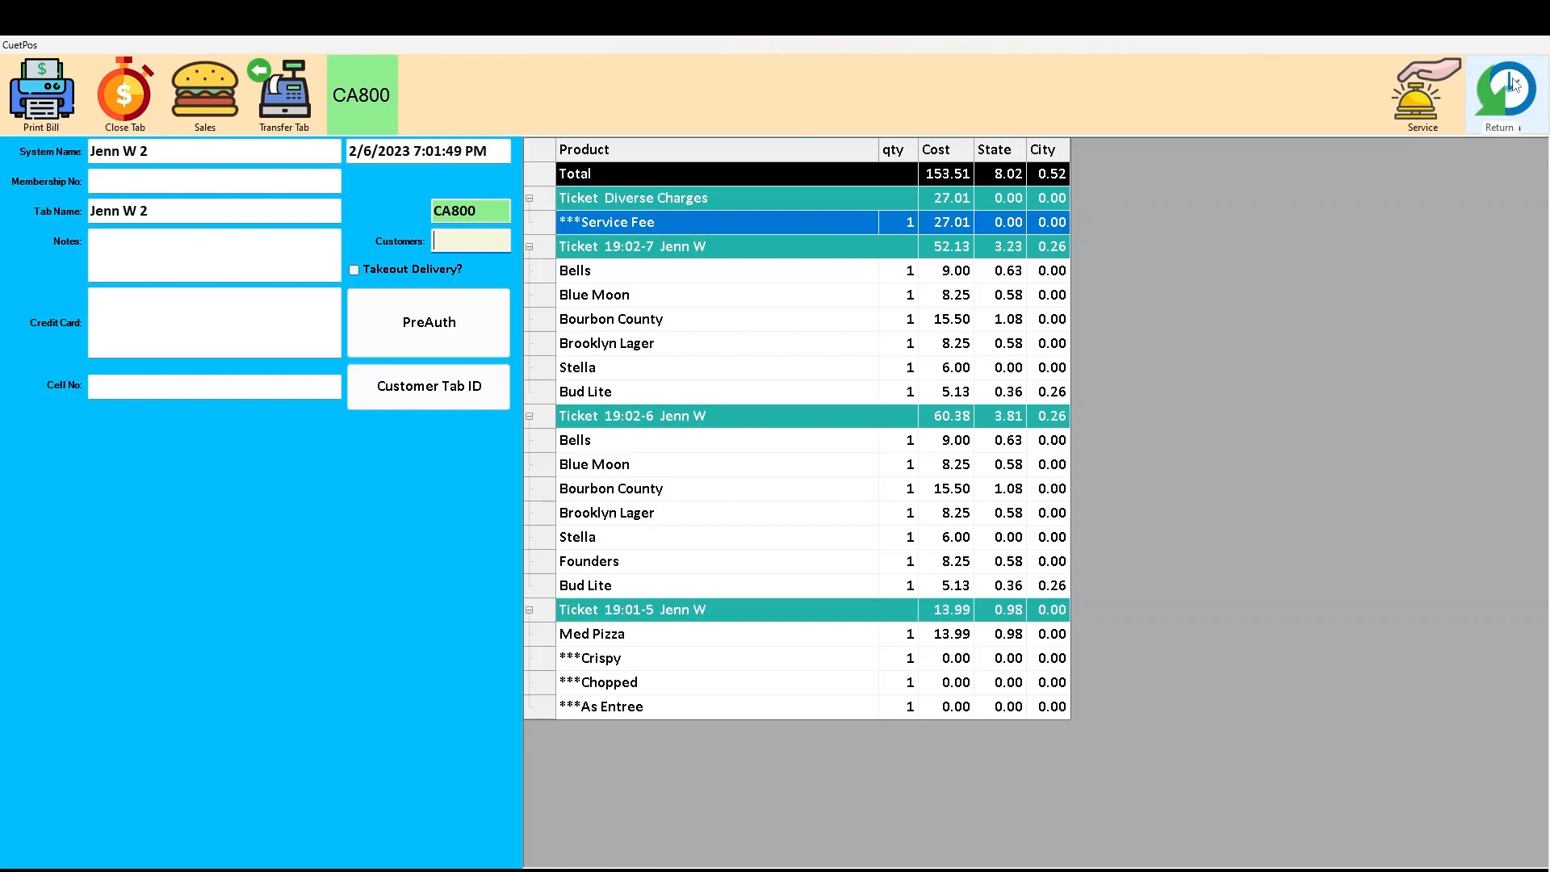
{"action": "left_click", "coordinate": [1485, 100]}
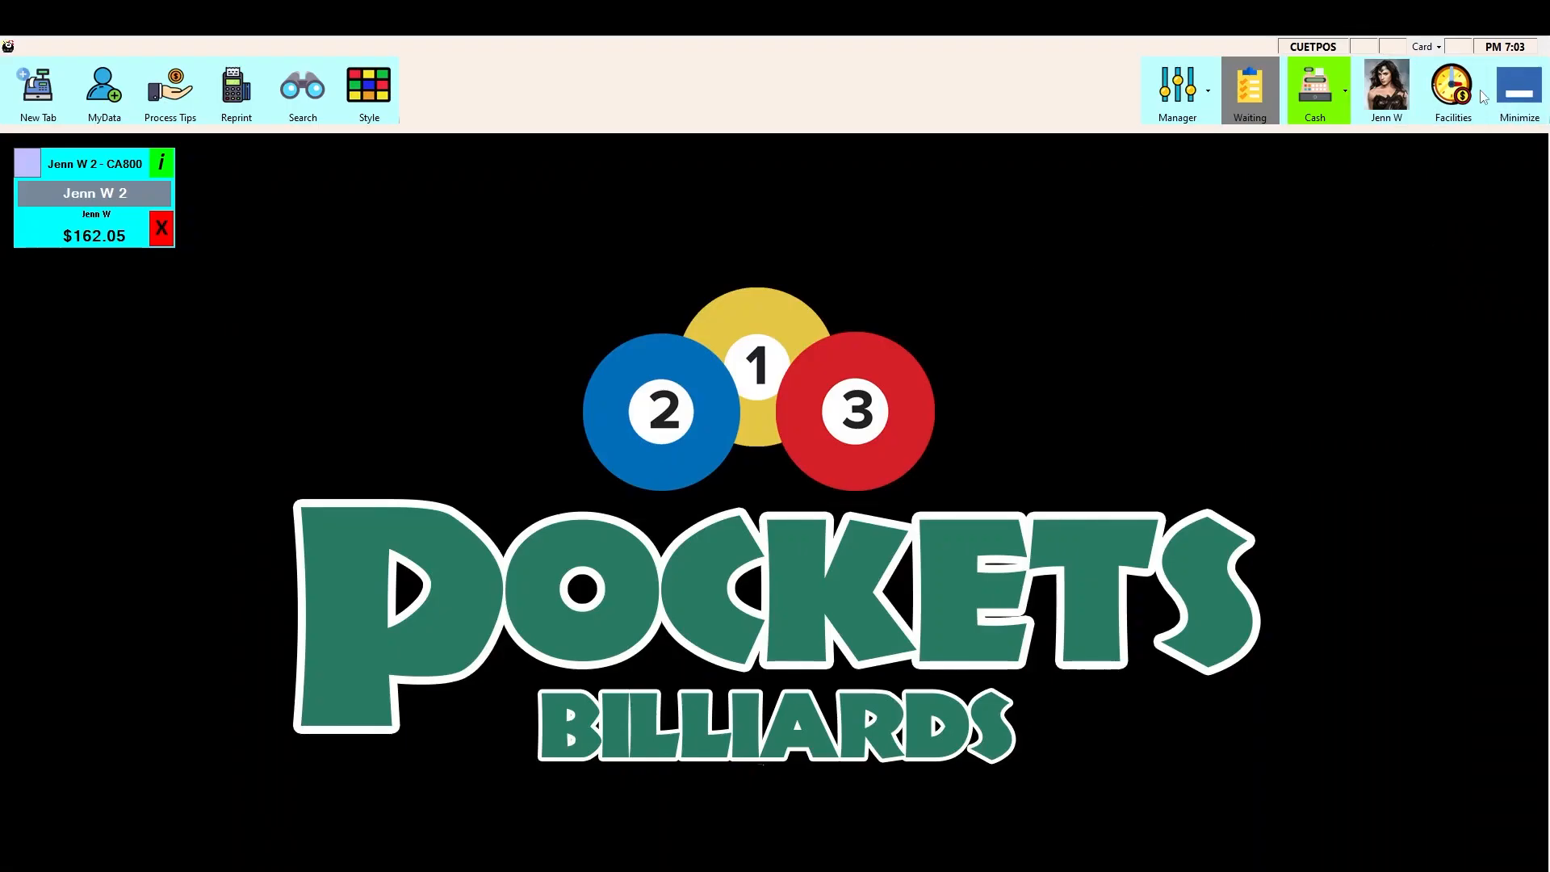
{"action": "left_click", "coordinate": [1453, 95]}
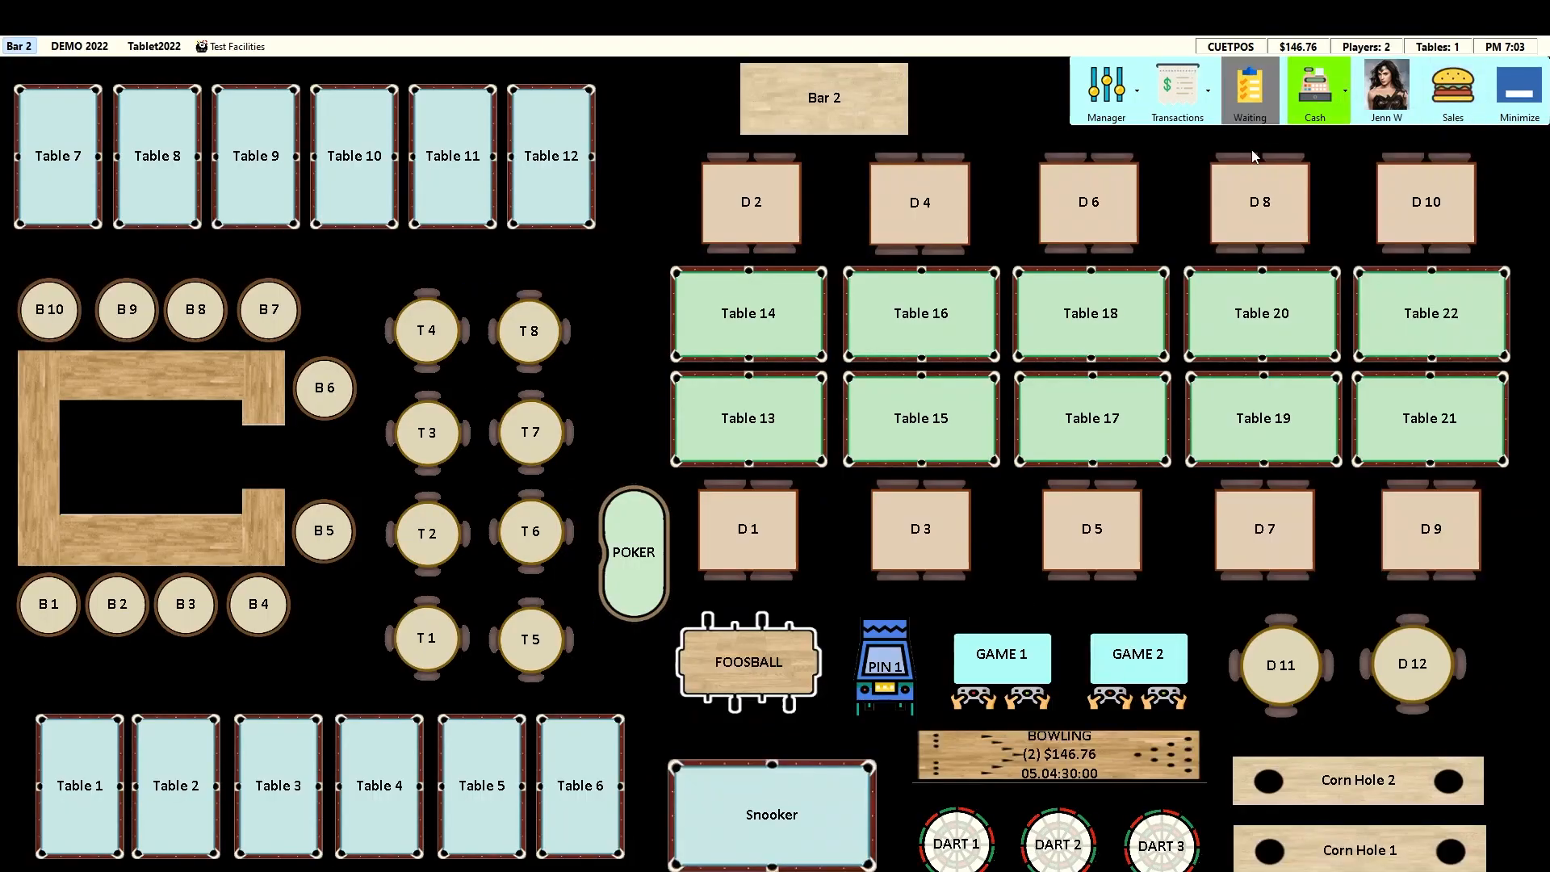
Add one client to the waiting list and enter the client's cell phone number.
{"action": "left_click", "coordinate": [1250, 95]}
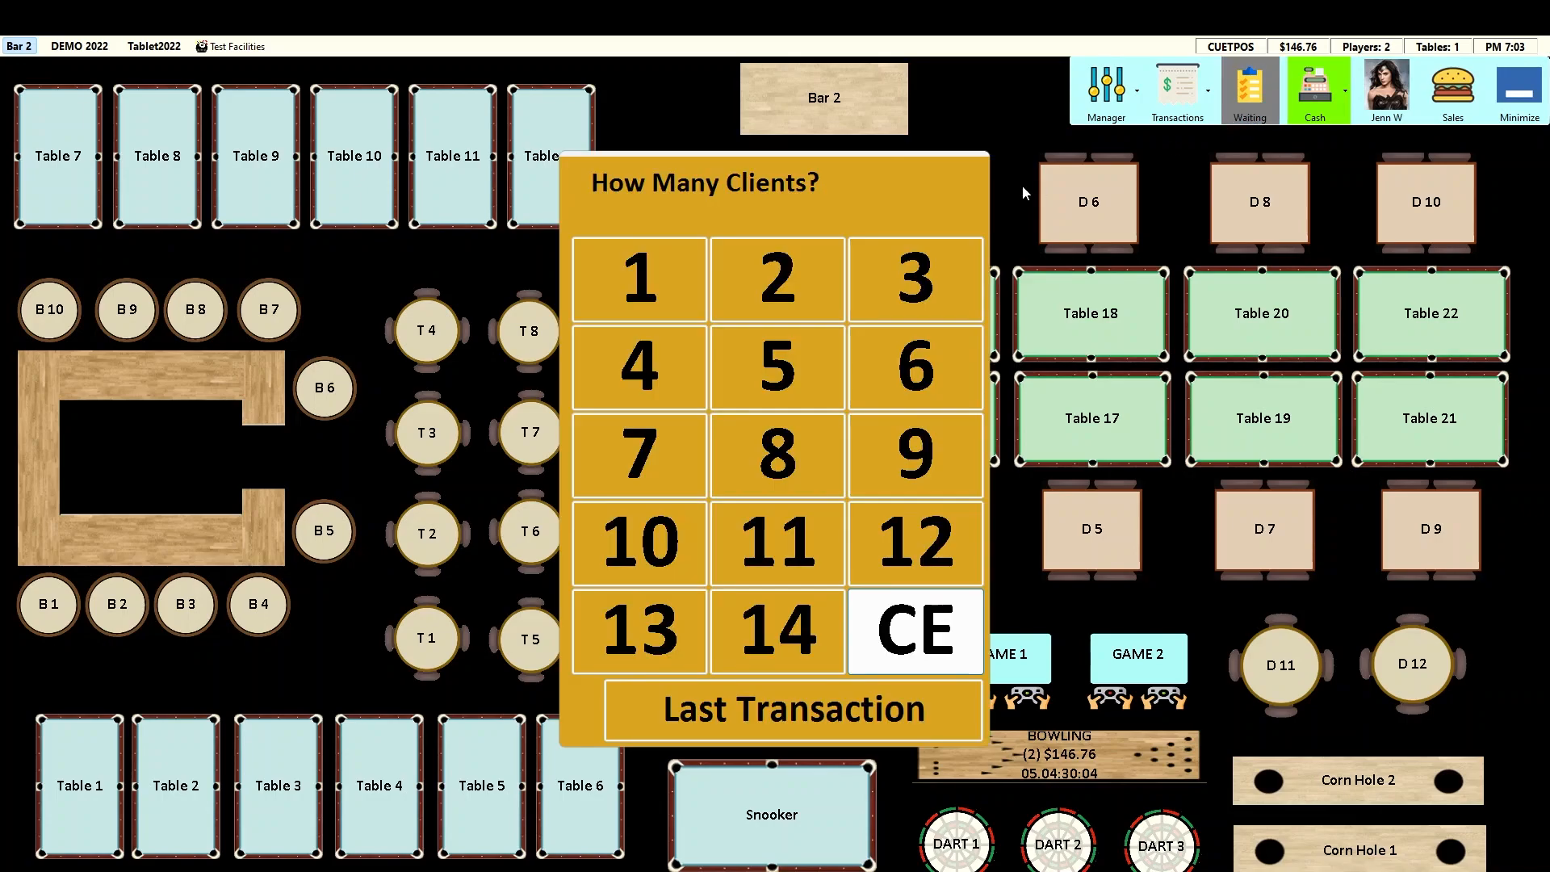
{"action": "left_click", "coordinate": [675, 278]}
{"action": "left_click", "coordinate": [280, 207]}
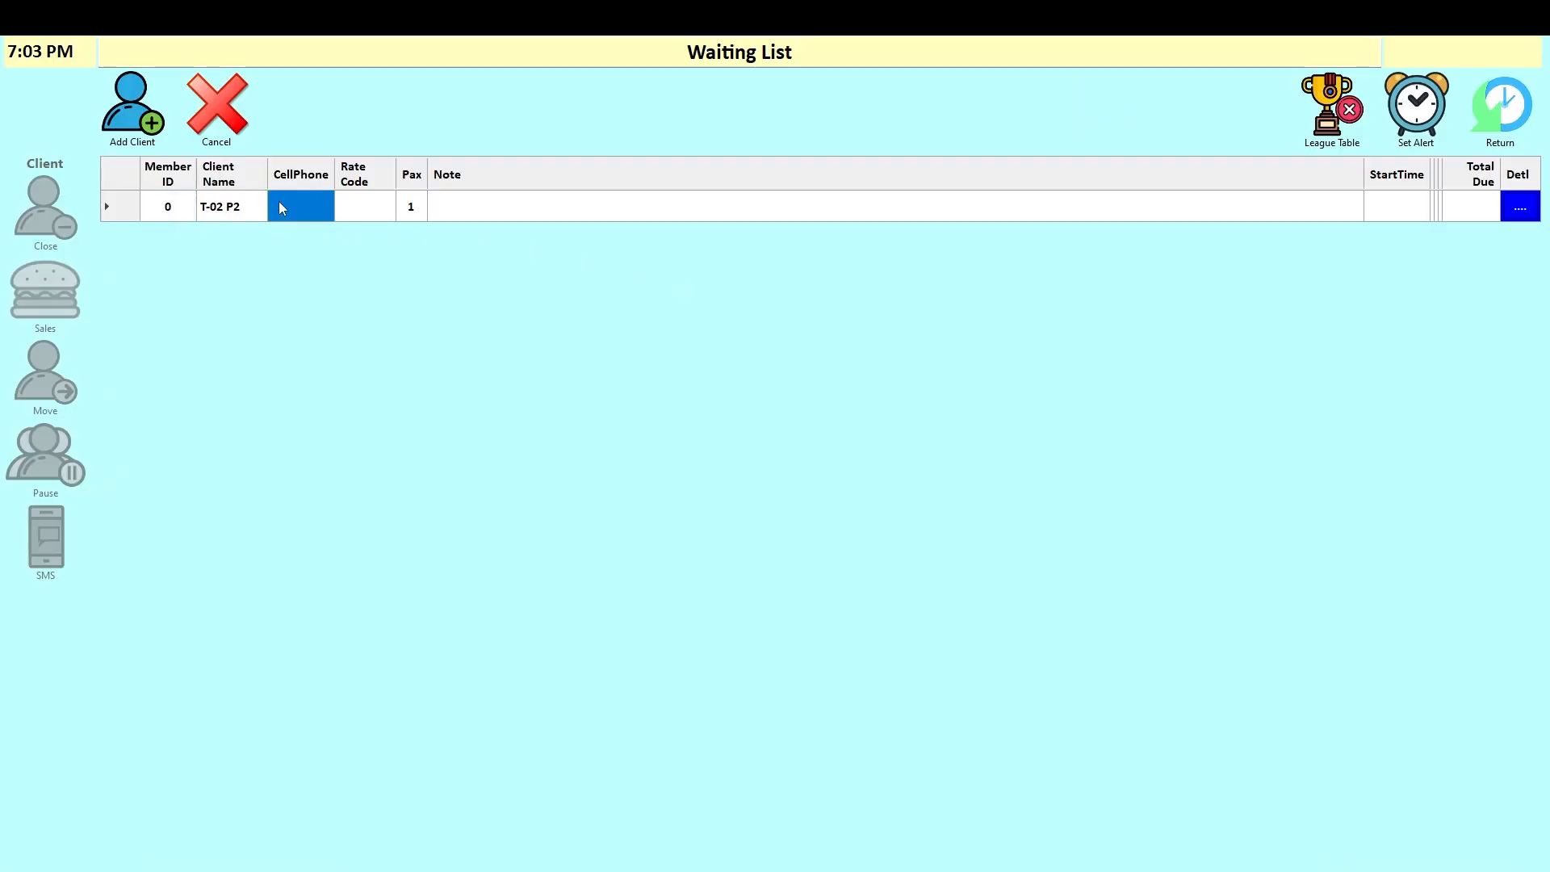
{"action": "left_click", "coordinate": [314, 355]}
{"action": "left_click", "coordinate": [364, 251]}
{"action": "left_click", "coordinate": [301, 300]}
{"action": "left_click", "coordinate": [429, 301]}
{"action": "left_click", "coordinate": [364, 394]}
{"action": "left_click", "coordinate": [364, 252]}
{"action": "left_click", "coordinate": [365, 286]}
{"action": "left_click", "coordinate": [363, 251]}
{"action": "left_click", "coordinate": [363, 251]}
{"action": "left_click", "coordinate": [429, 251]}
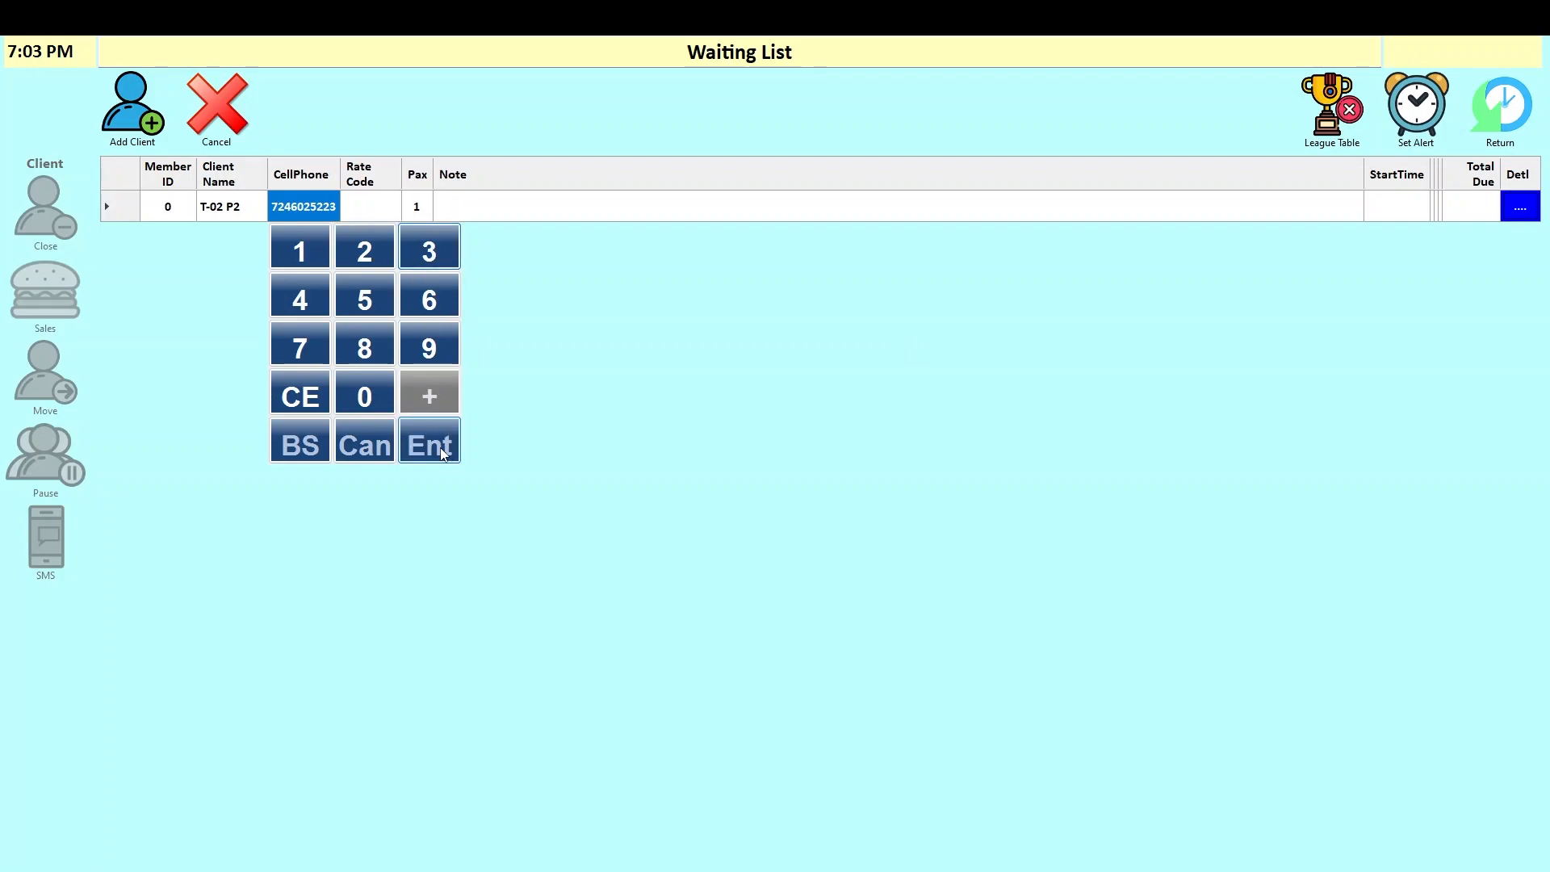
{"action": "left_click", "coordinate": [443, 454]}
Replace the waiting client's default name with the client's own name, and return to the facilities floor plan.
{"action": "left_click", "coordinate": [226, 208]}
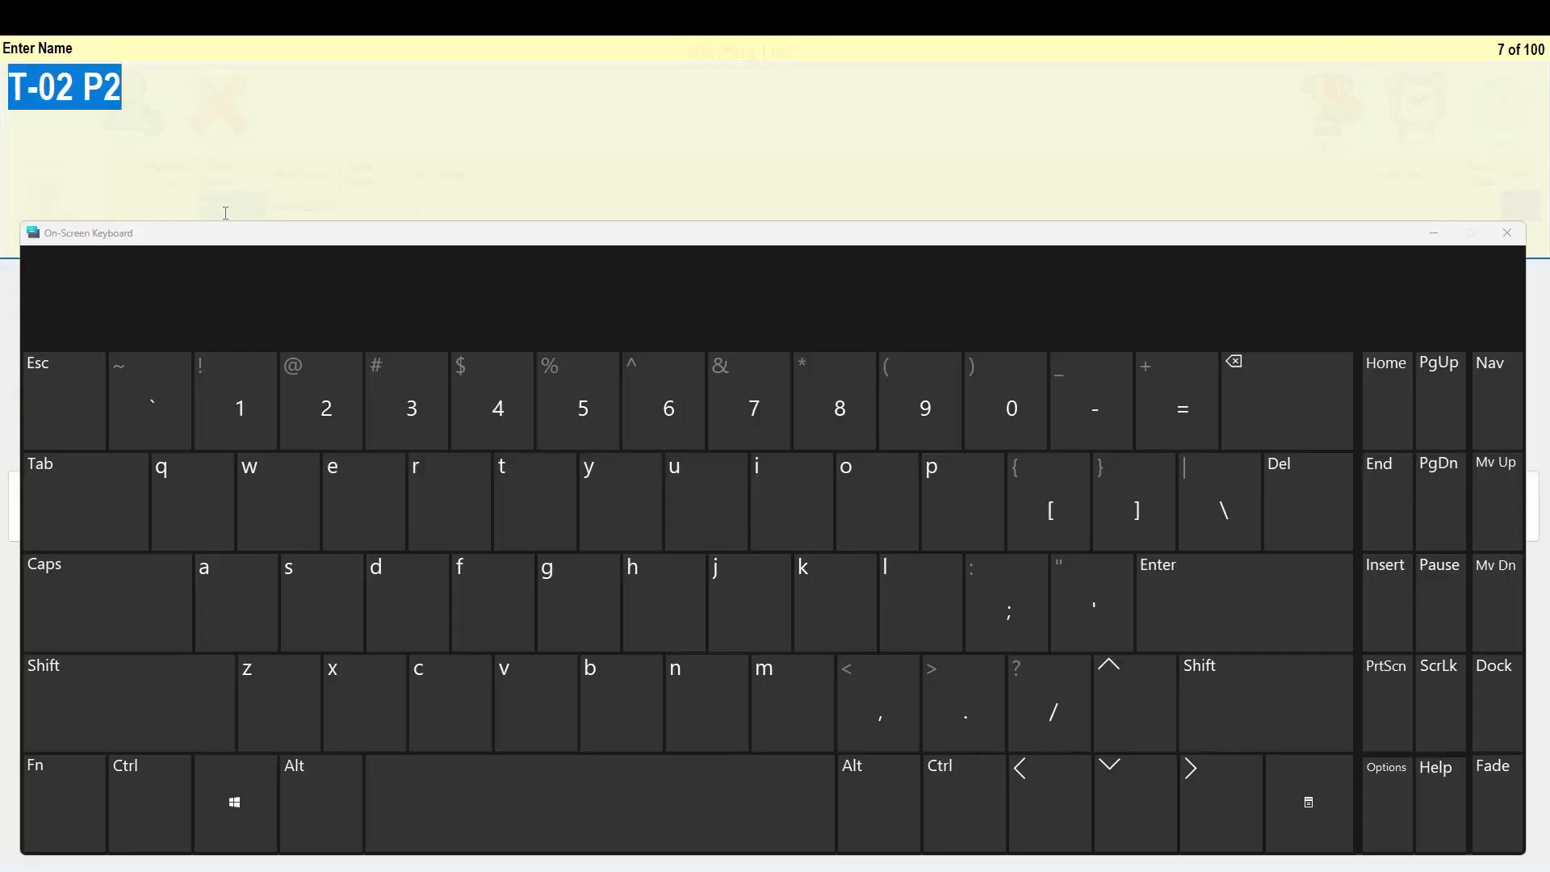
{"action": "left_click", "coordinate": [754, 602]}
{"action": "left_click", "coordinate": [473, 523]}
{"action": "left_click", "coordinate": [1195, 609]}
{"action": "left_click", "coordinate": [1512, 117]}
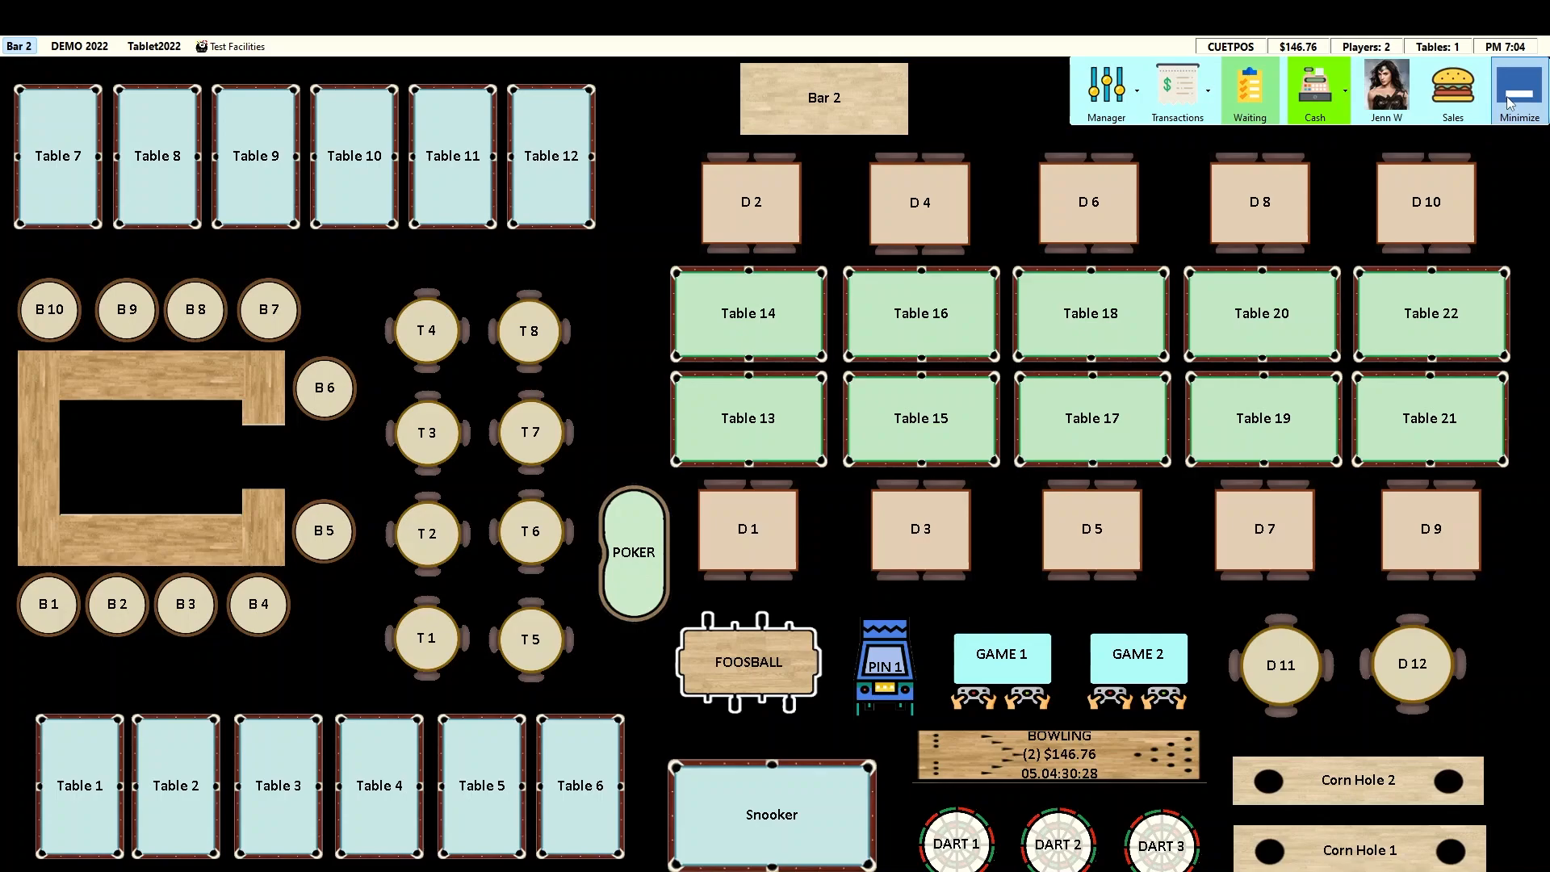
Ring up a Bourbon County, Founders, Lefe and TEST BEER for the client on the waiting list, and add them to the tab.
{"action": "left_click", "coordinate": [1250, 90]}
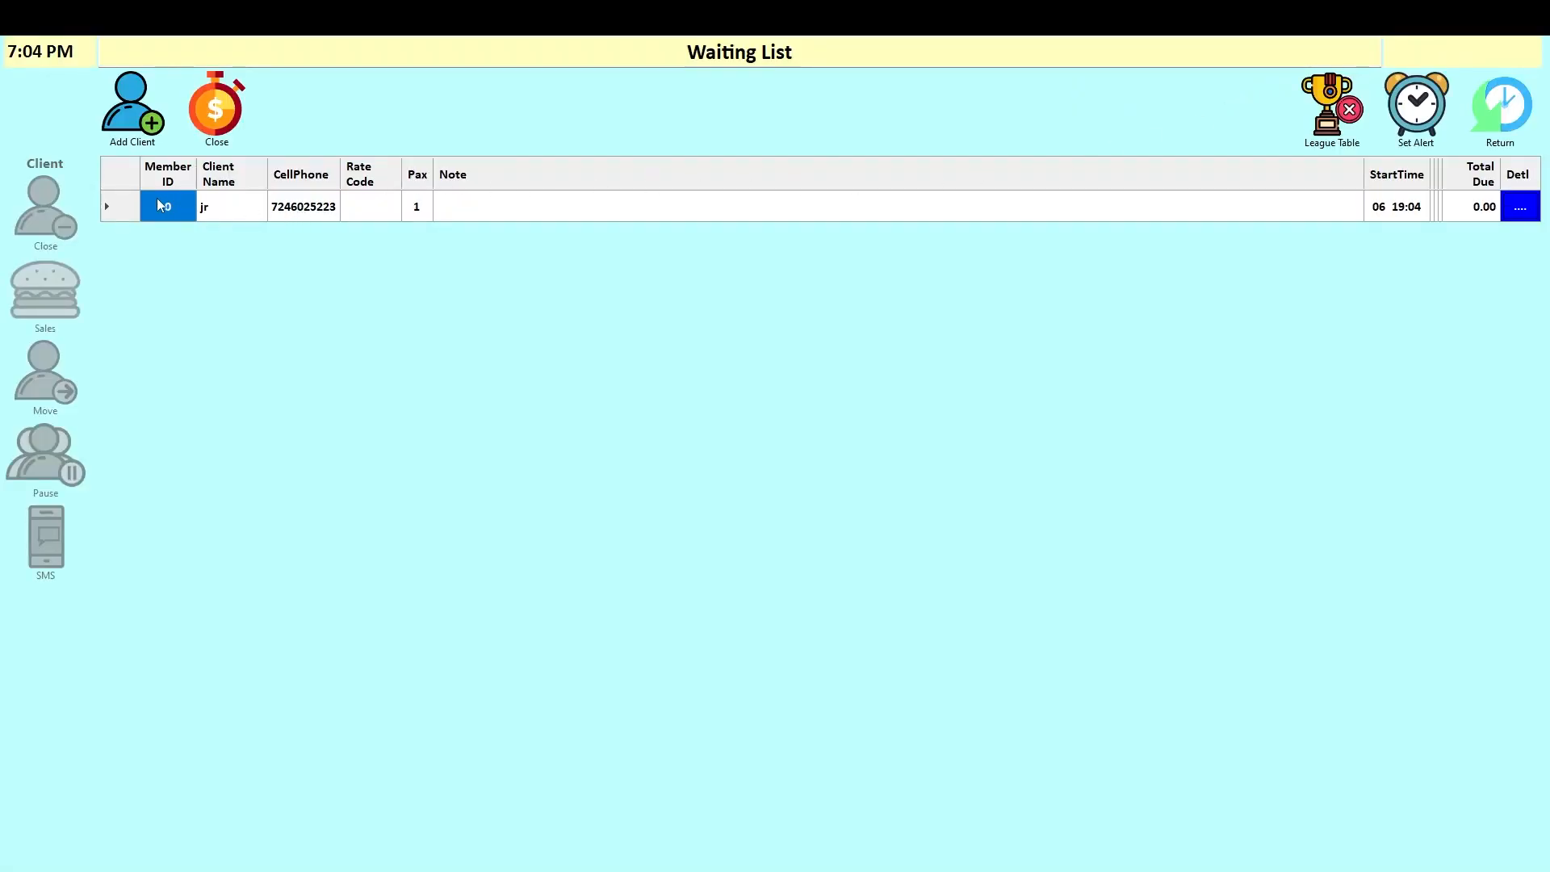
{"action": "left_click", "coordinate": [120, 214]}
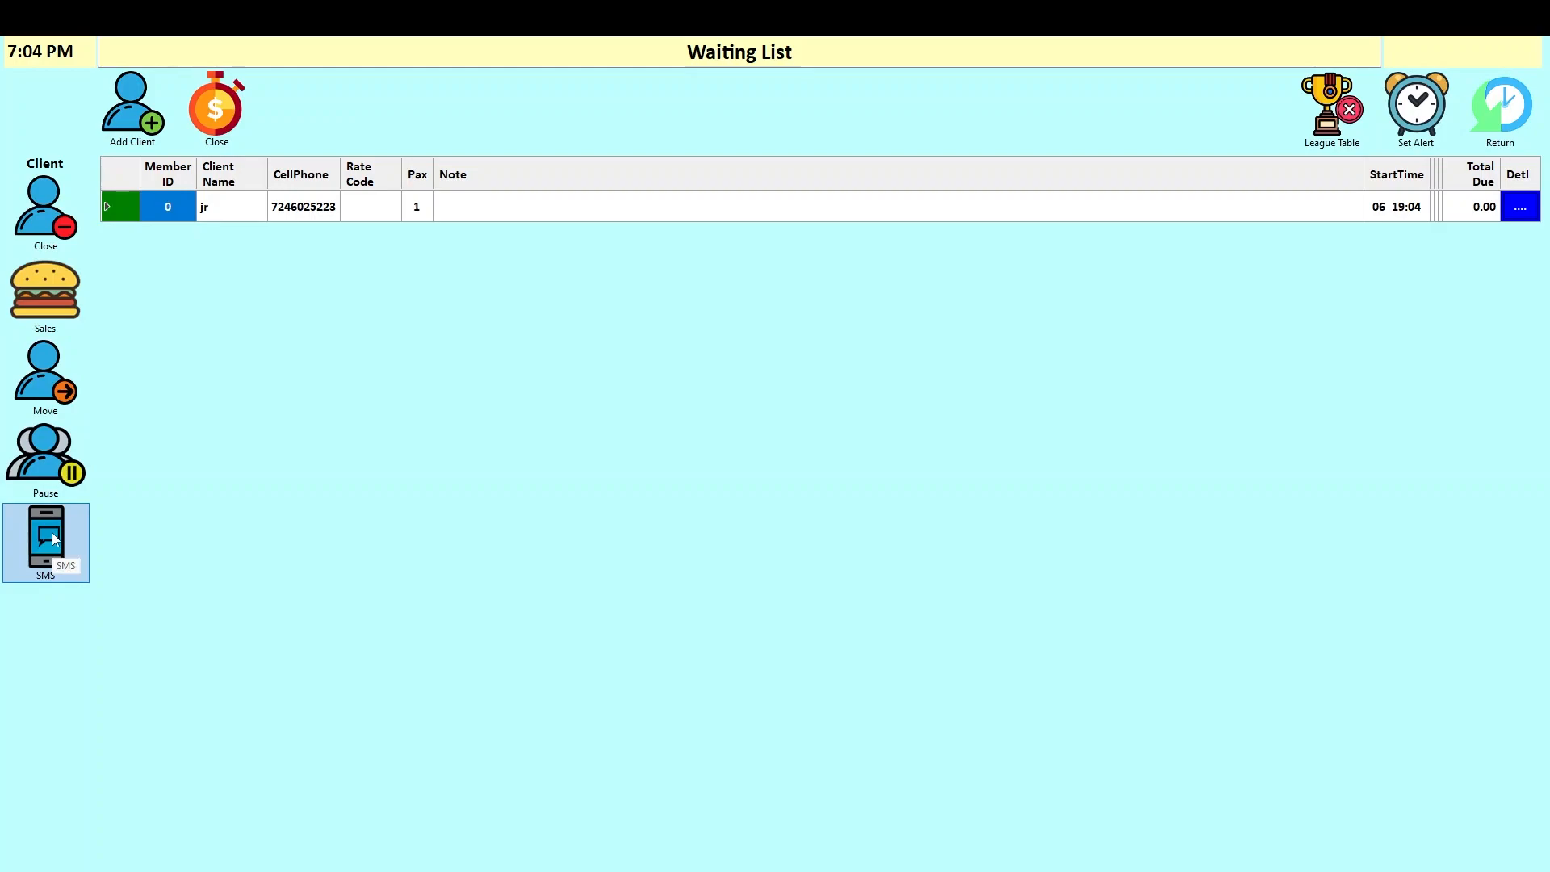
{"action": "left_click", "coordinate": [36, 281]}
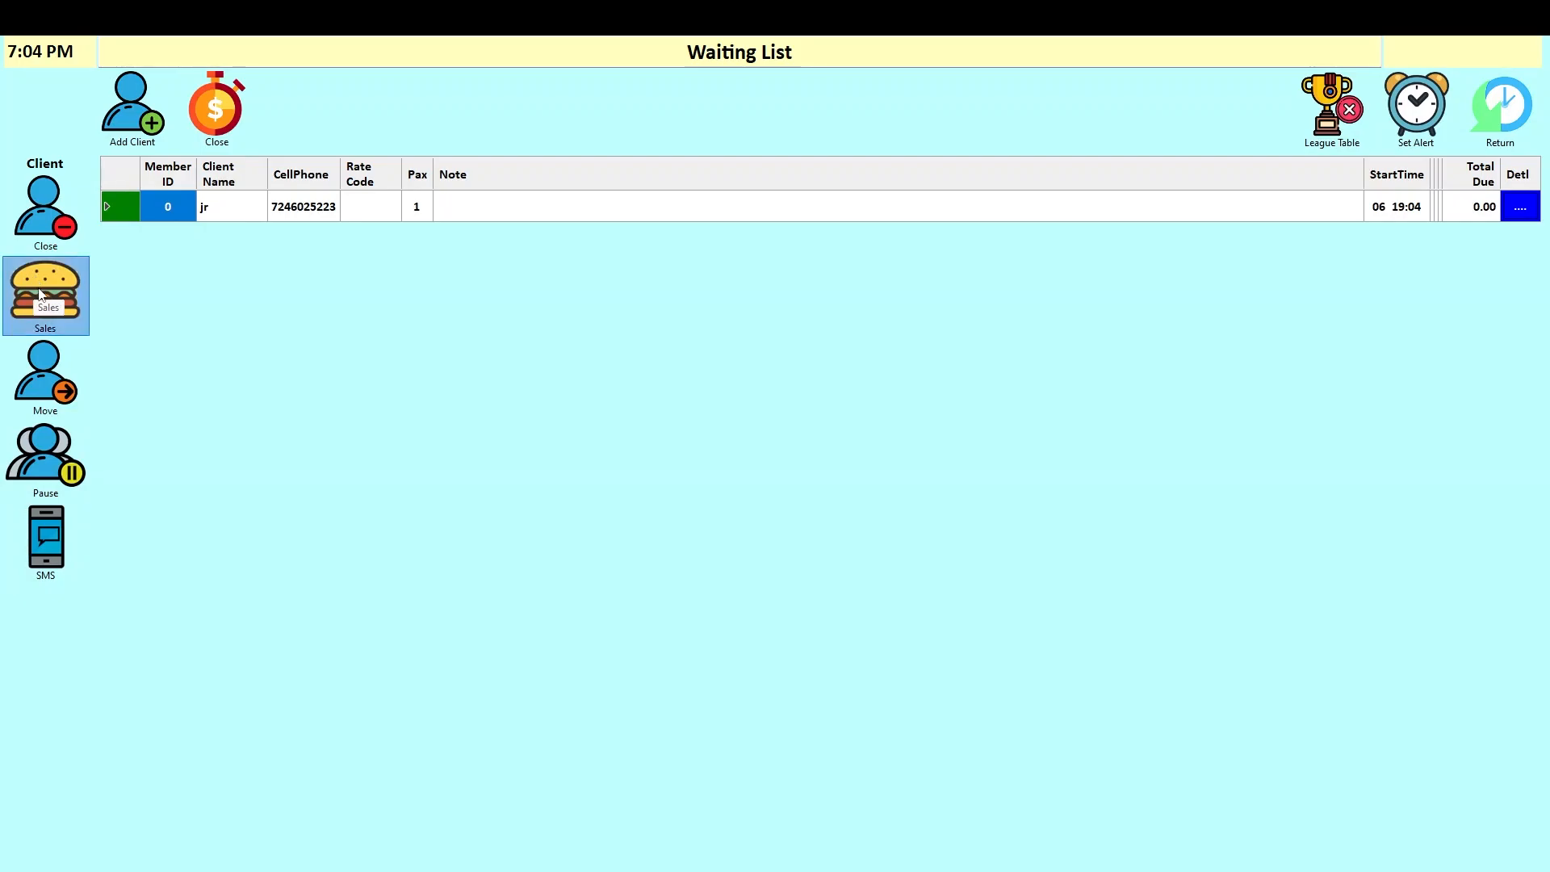
{"action": "left_click", "coordinate": [557, 227]}
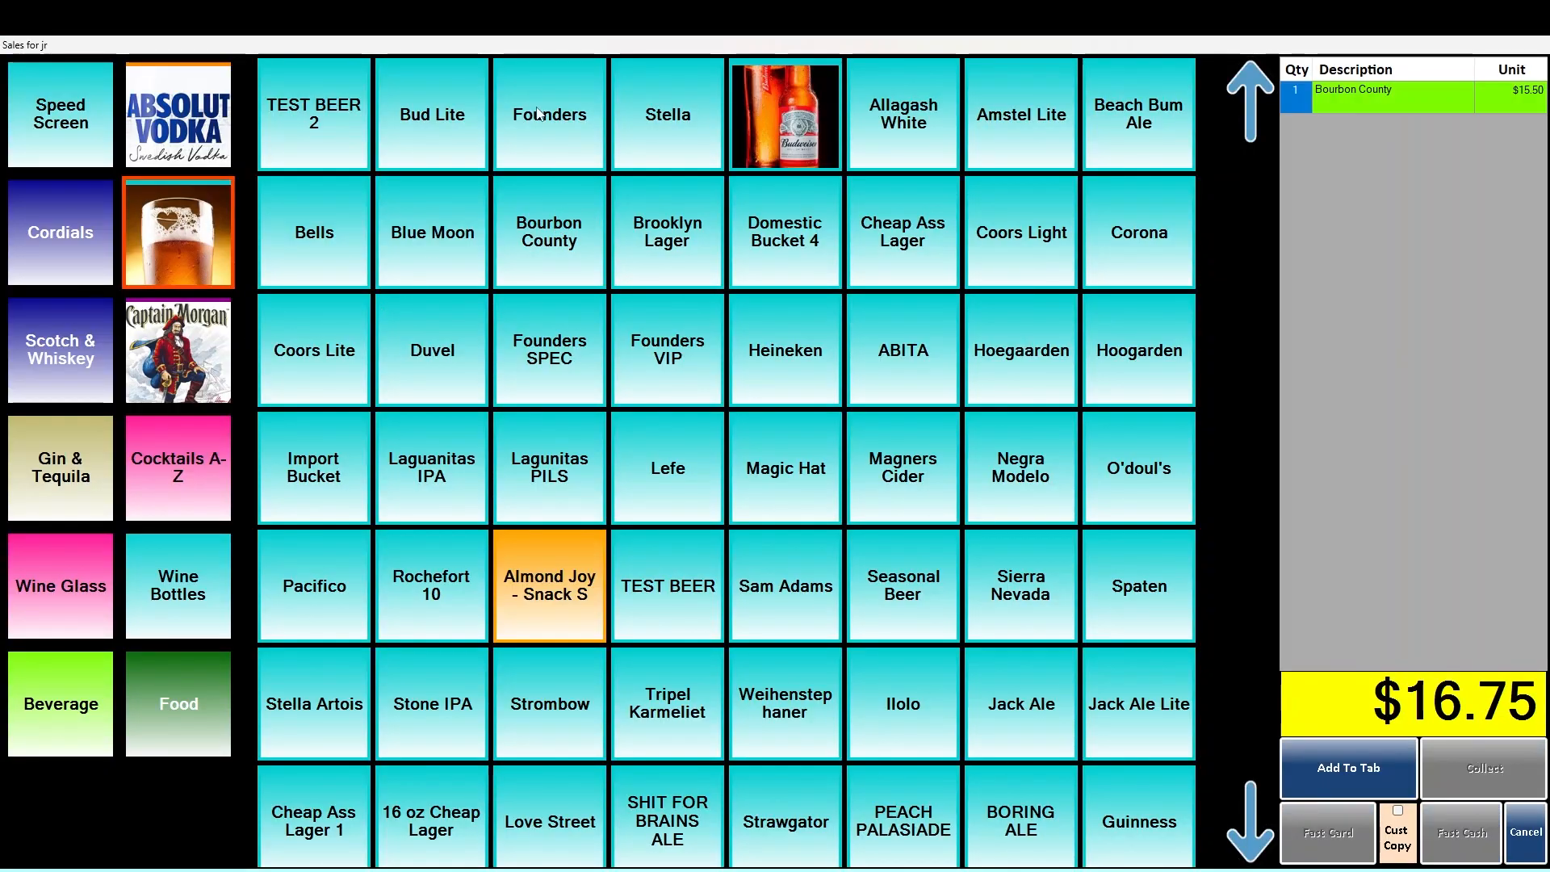
{"action": "left_click", "coordinate": [546, 141]}
{"action": "left_click", "coordinate": [656, 459]}
{"action": "left_click", "coordinate": [649, 611]}
{"action": "left_click", "coordinate": [1376, 761]}
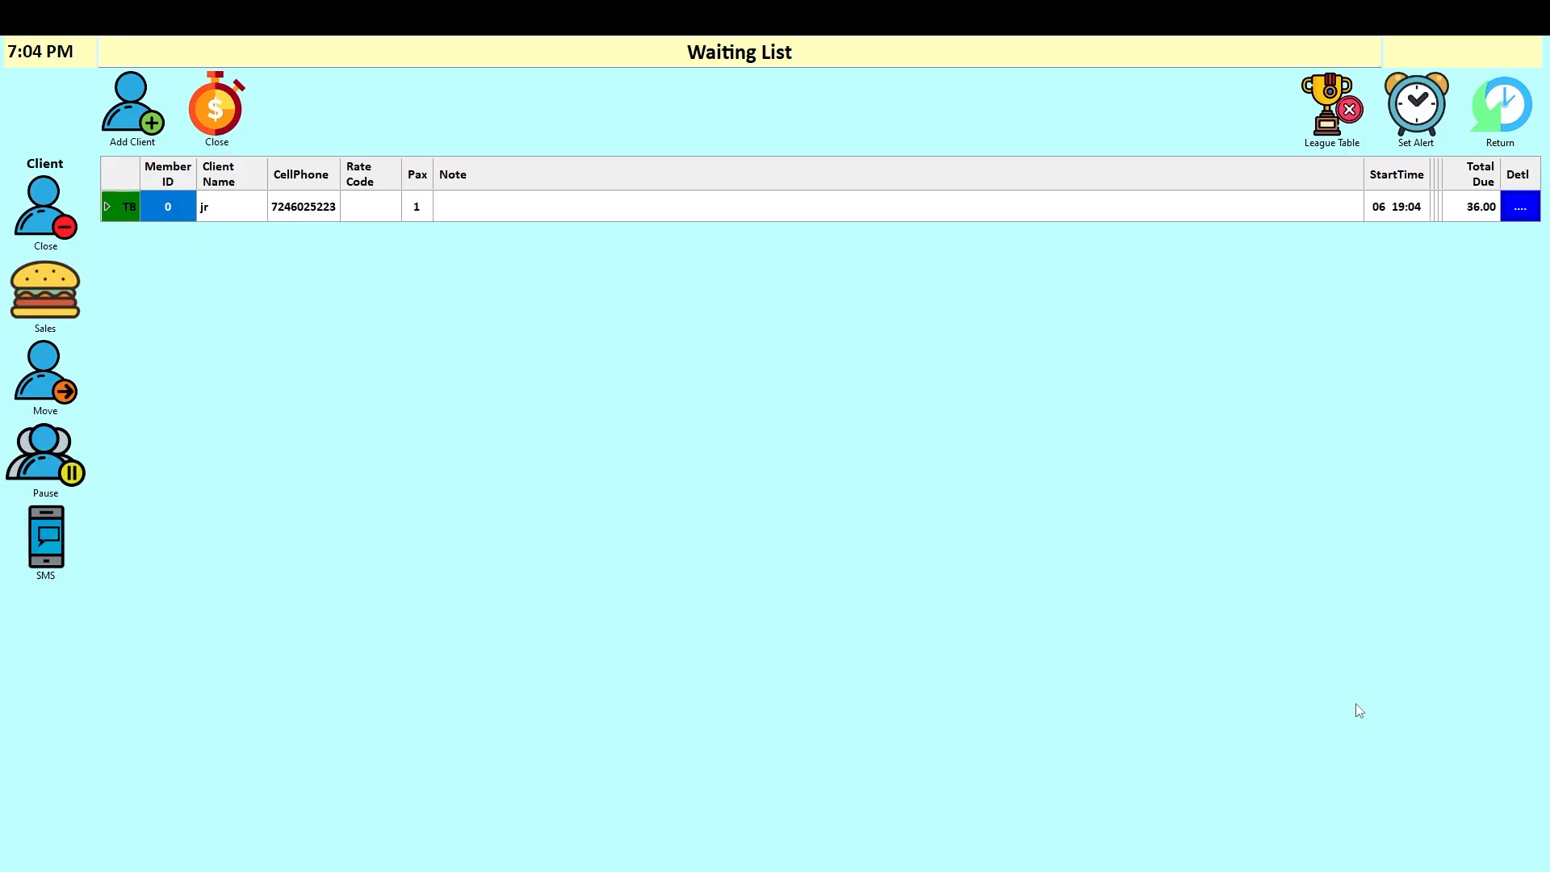
Check the waiting-list client's tab among the open tabs in Sales, and return to the facilities floor plan.
{"action": "left_click", "coordinate": [1492, 106]}
{"action": "left_click", "coordinate": [1458, 104]}
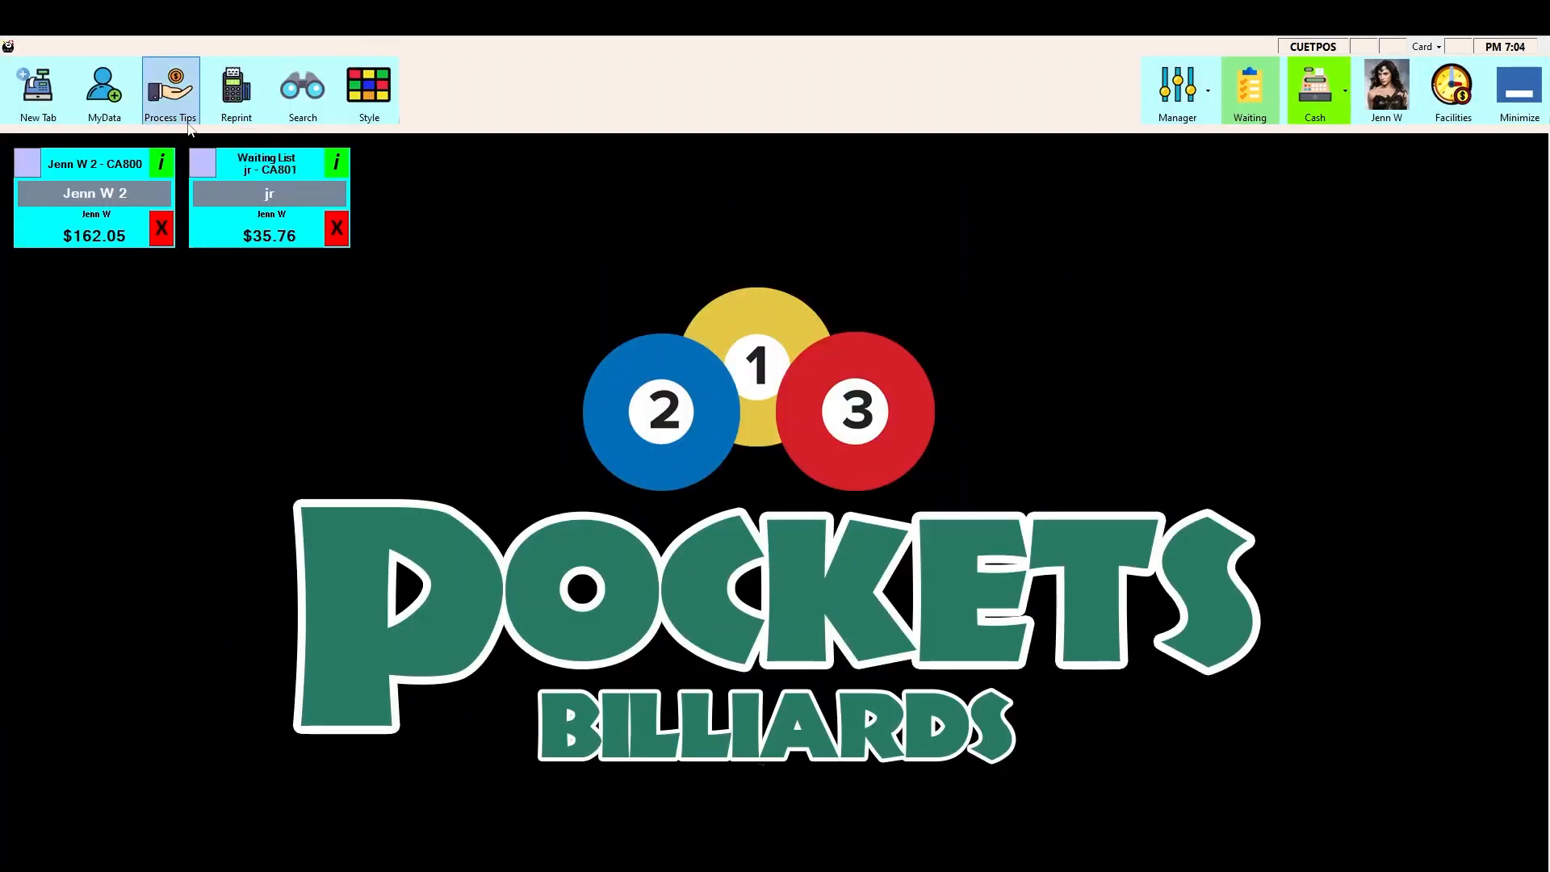
{"action": "left_click", "coordinate": [204, 164]}
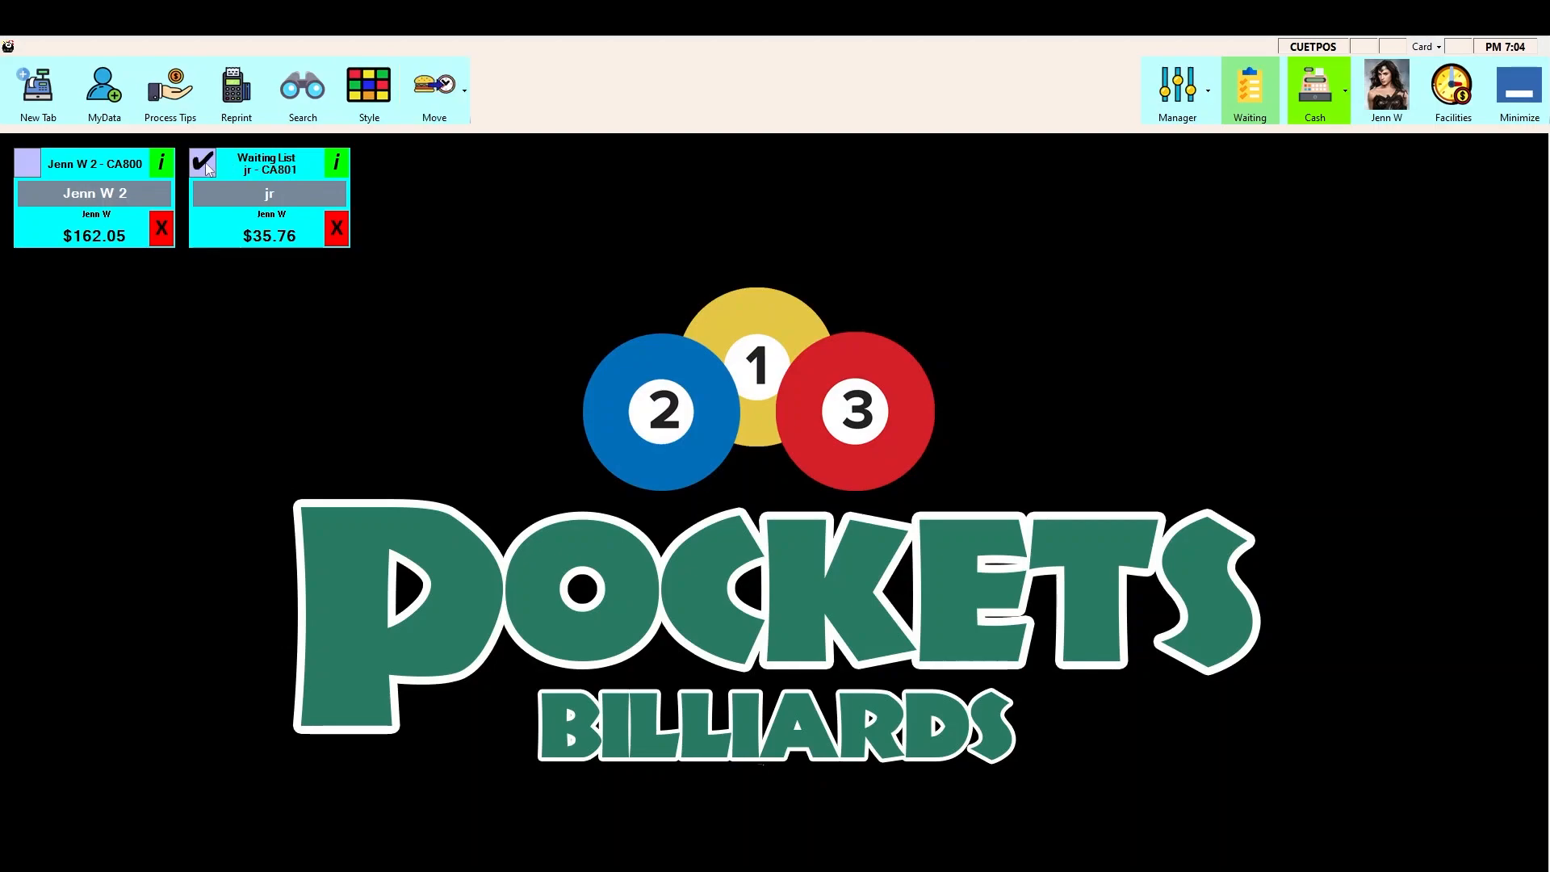
{"action": "left_click", "coordinate": [204, 164]}
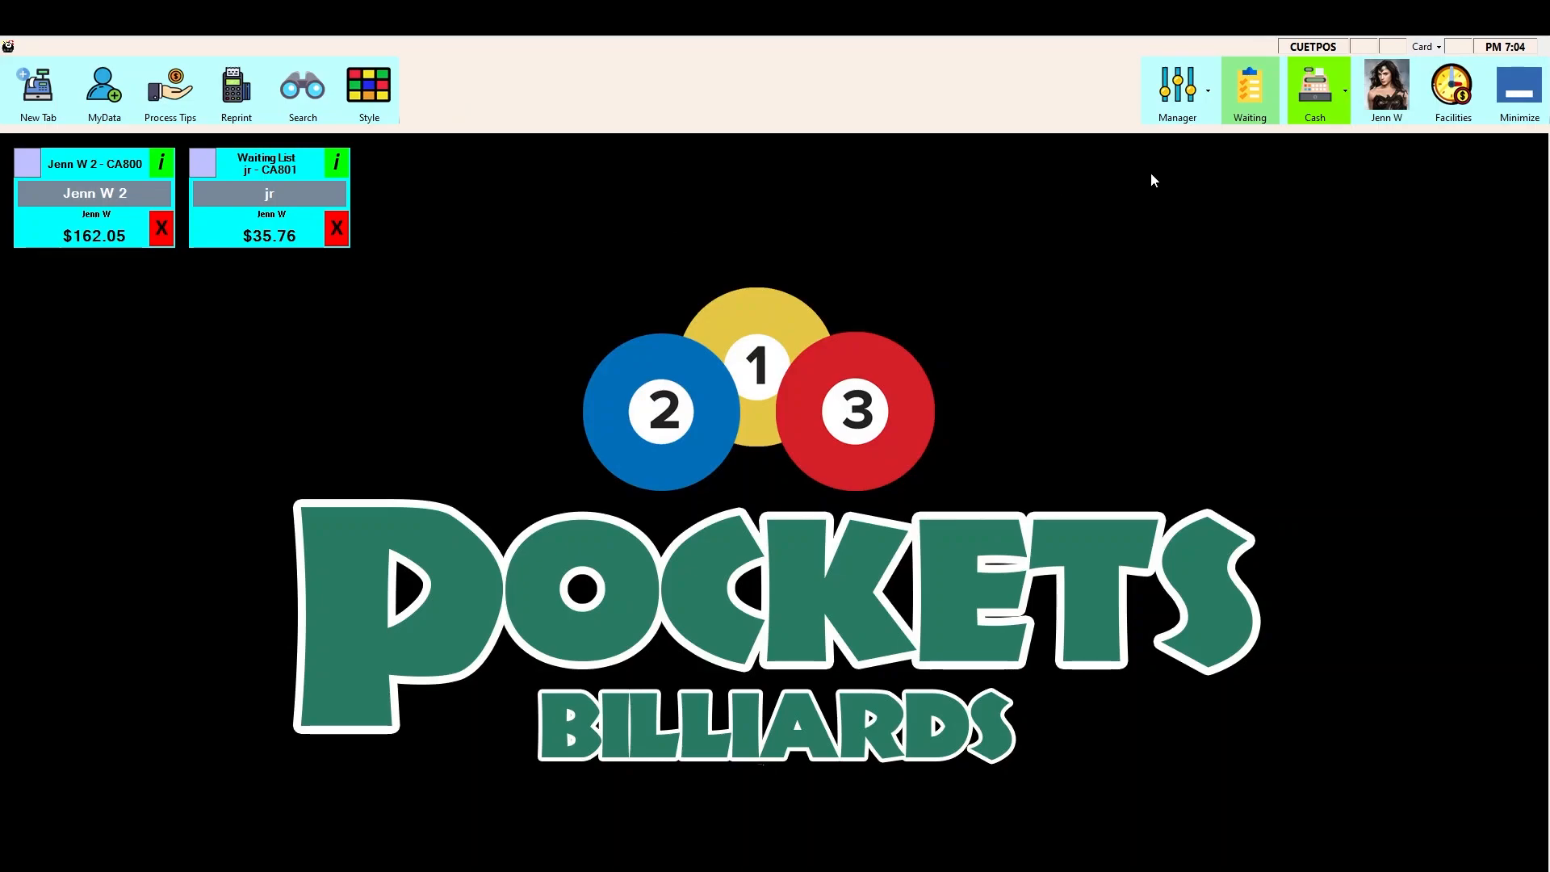
{"action": "left_click", "coordinate": [1434, 103]}
Send the waiting client the preset SMS saying the table is ready and to come to the ball counter.
{"action": "left_click", "coordinate": [1249, 91]}
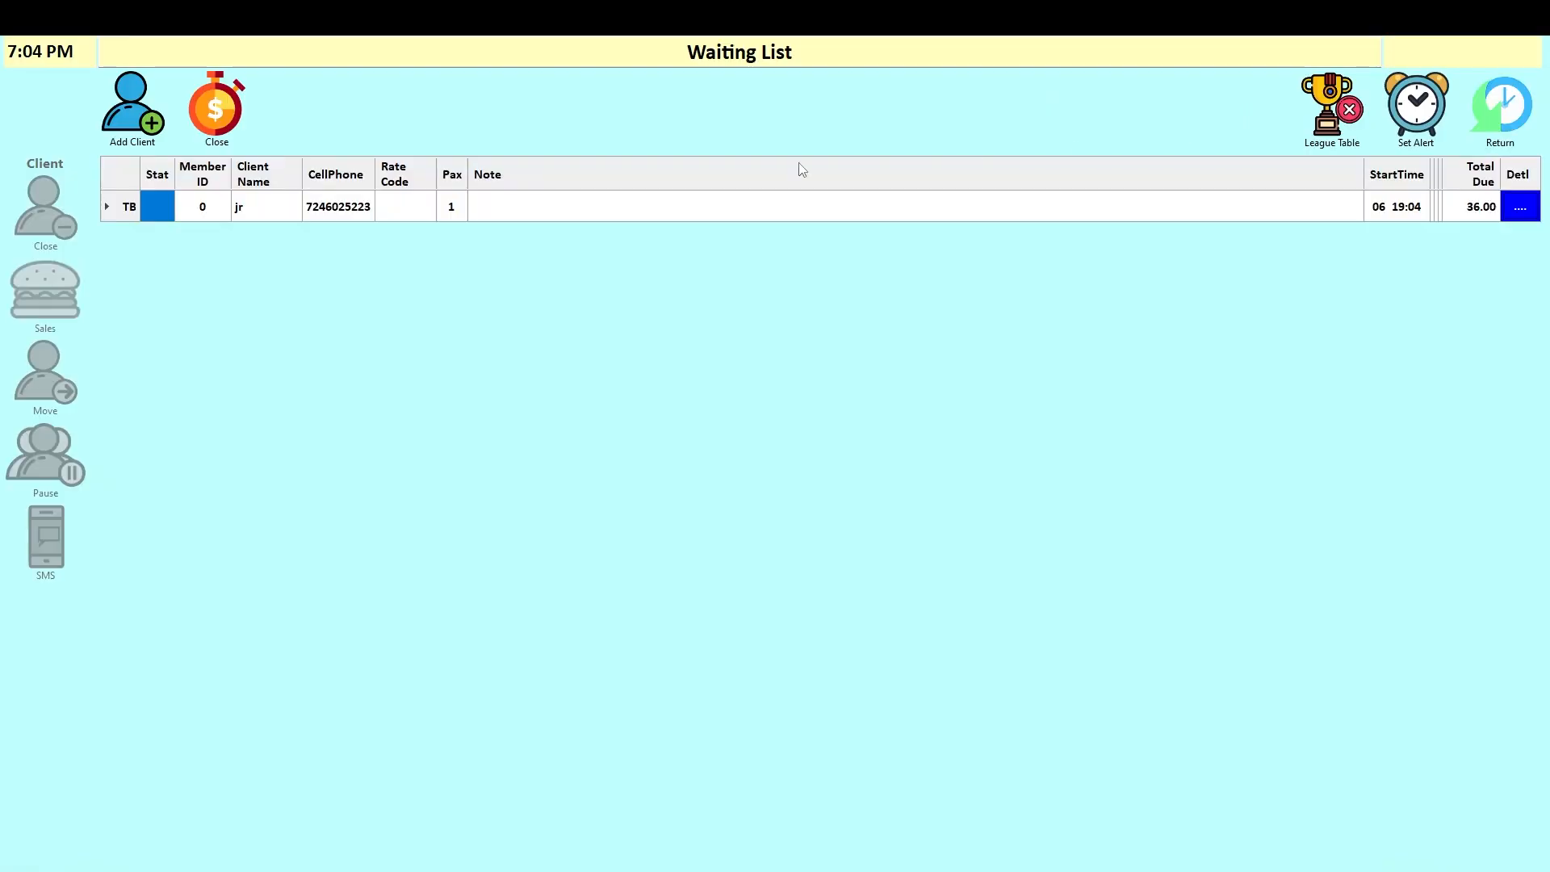
{"action": "left_click", "coordinate": [106, 206]}
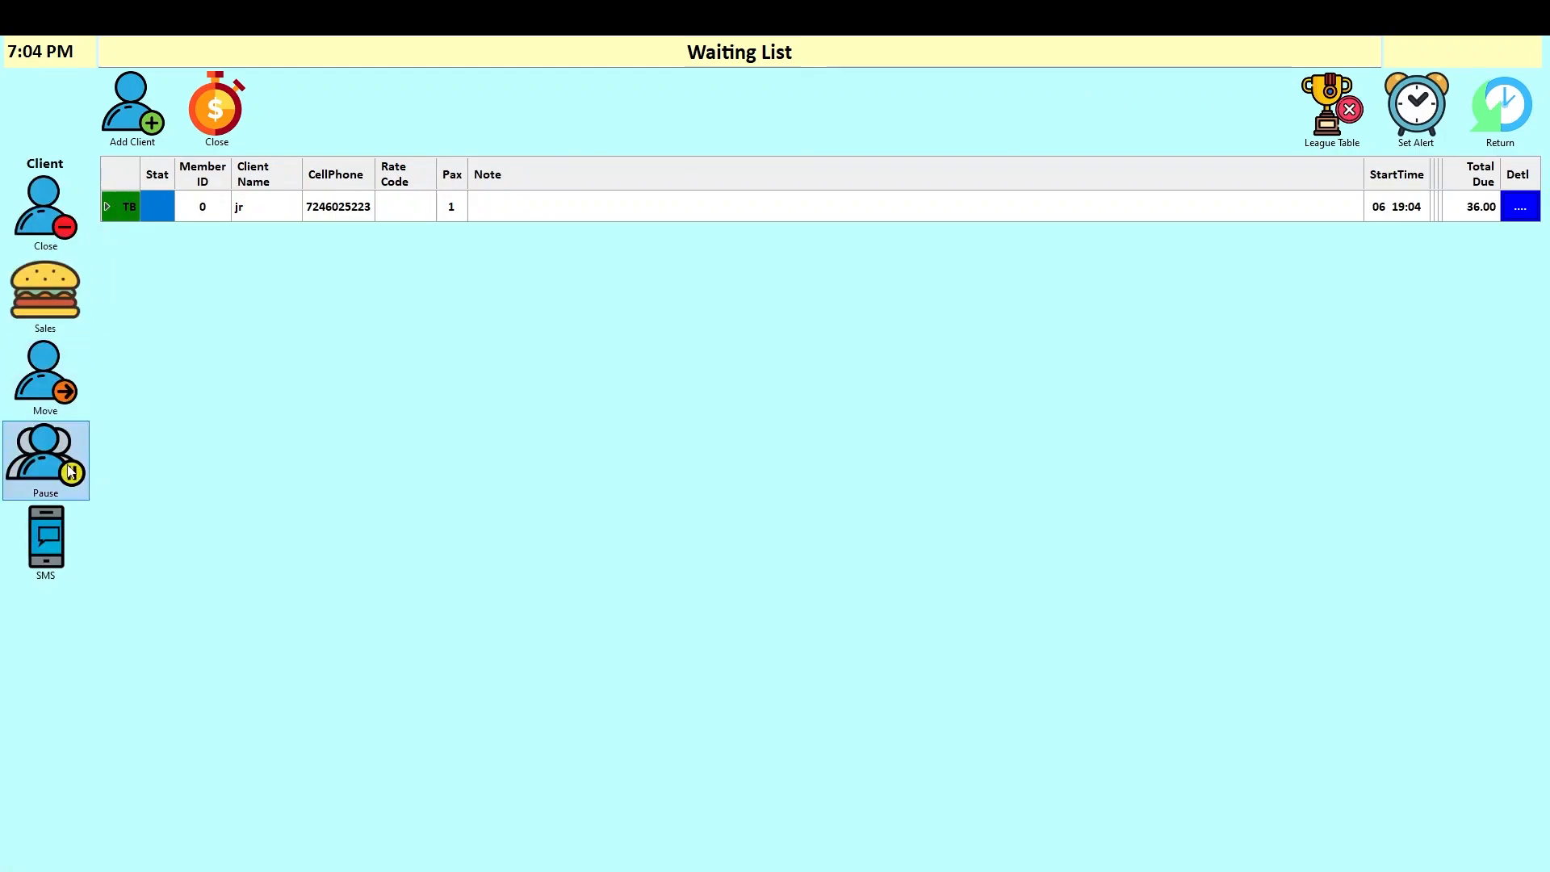
{"action": "left_click", "coordinate": [57, 524]}
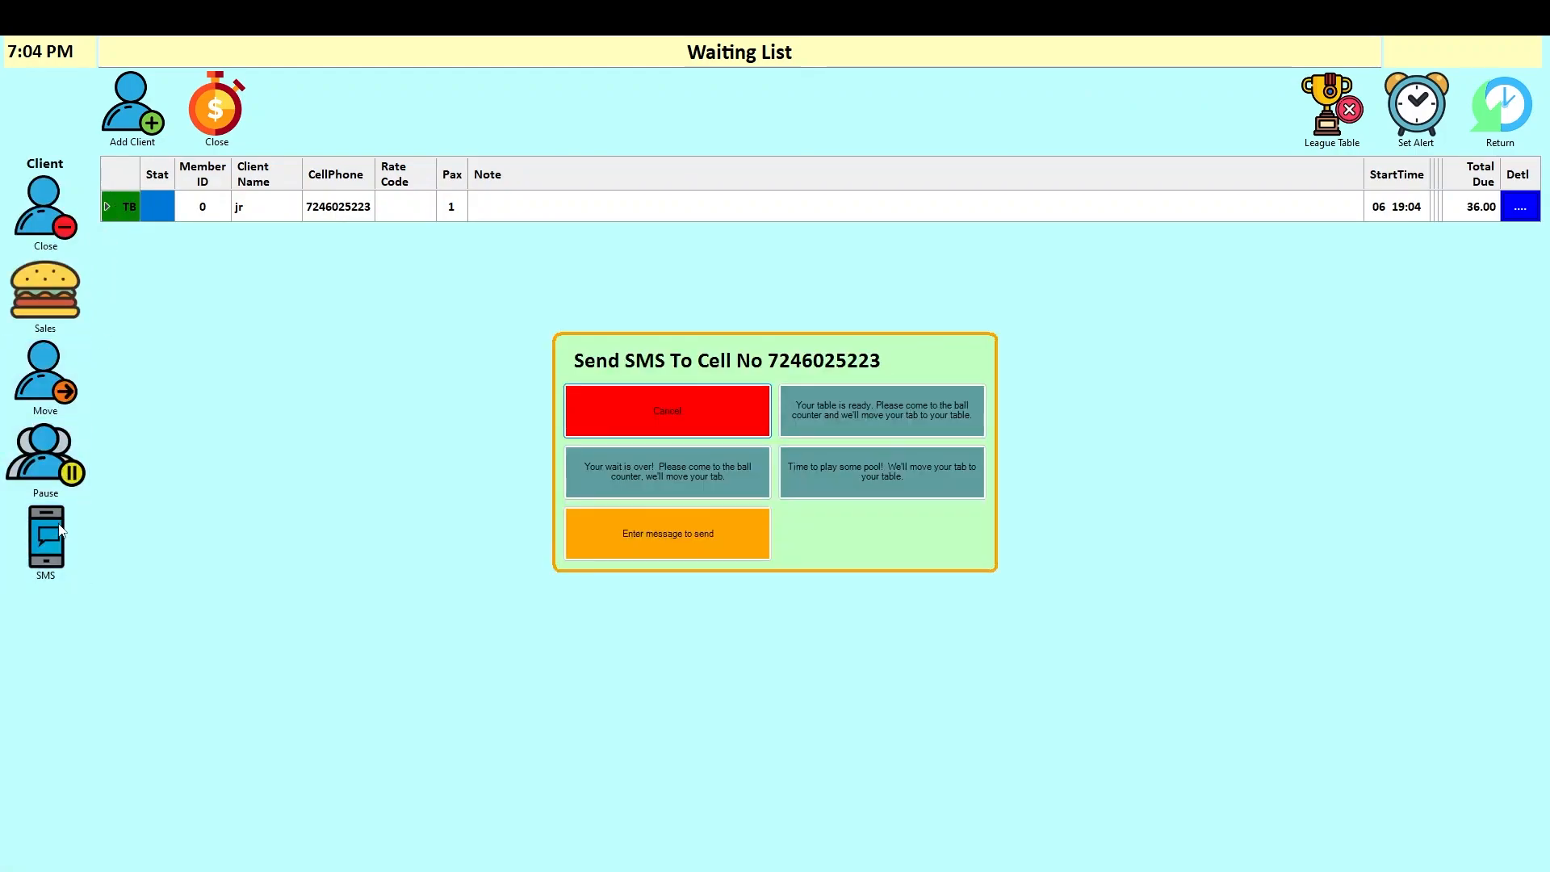
{"action": "left_click", "coordinate": [888, 419]}
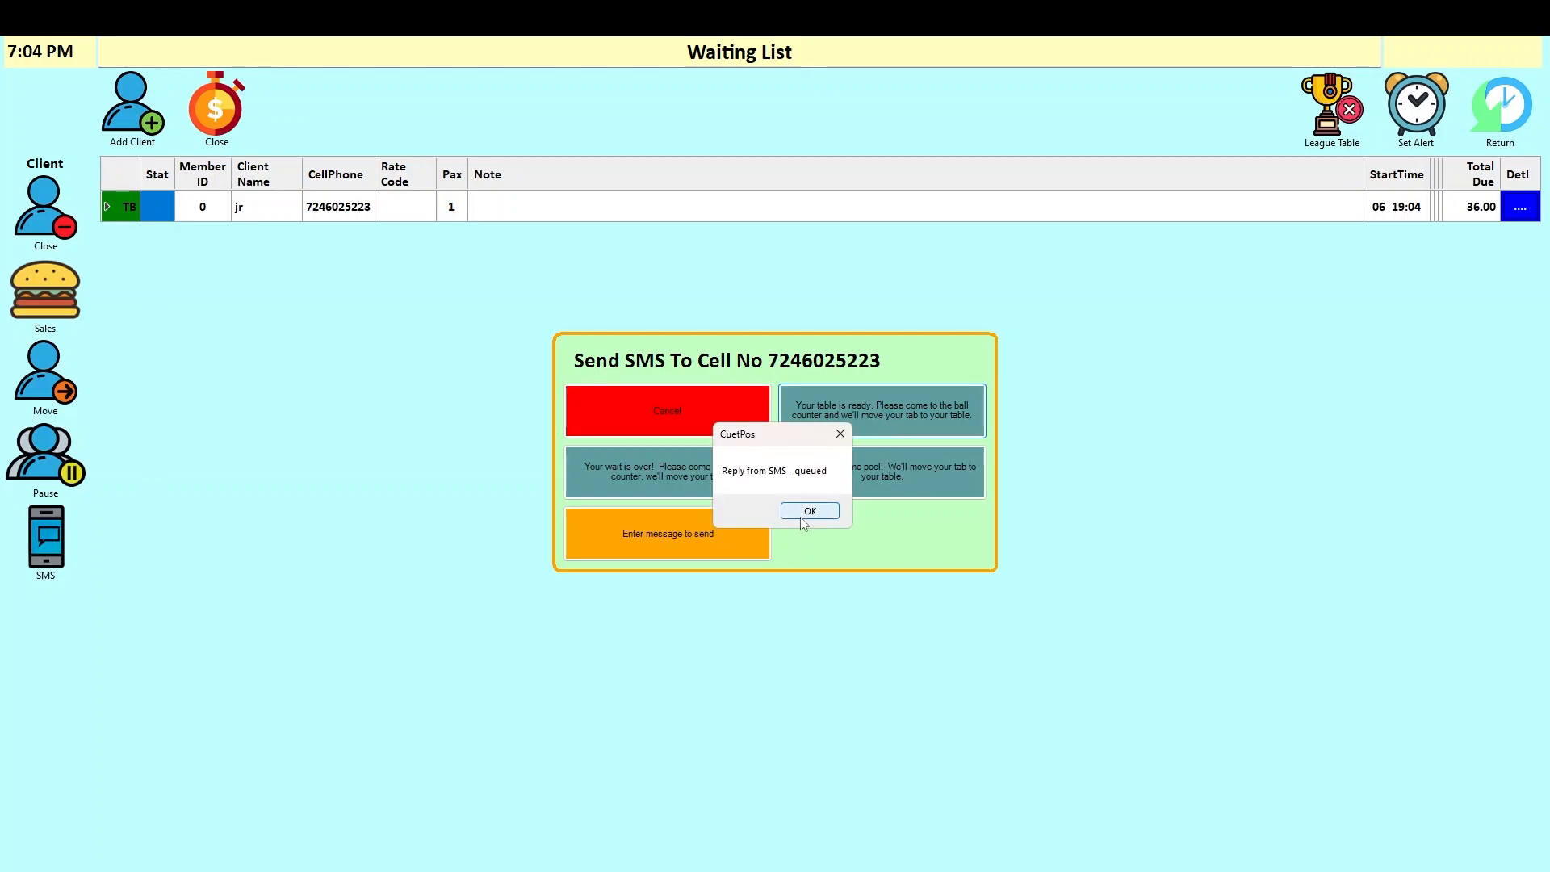
{"action": "left_click", "coordinate": [806, 516]}
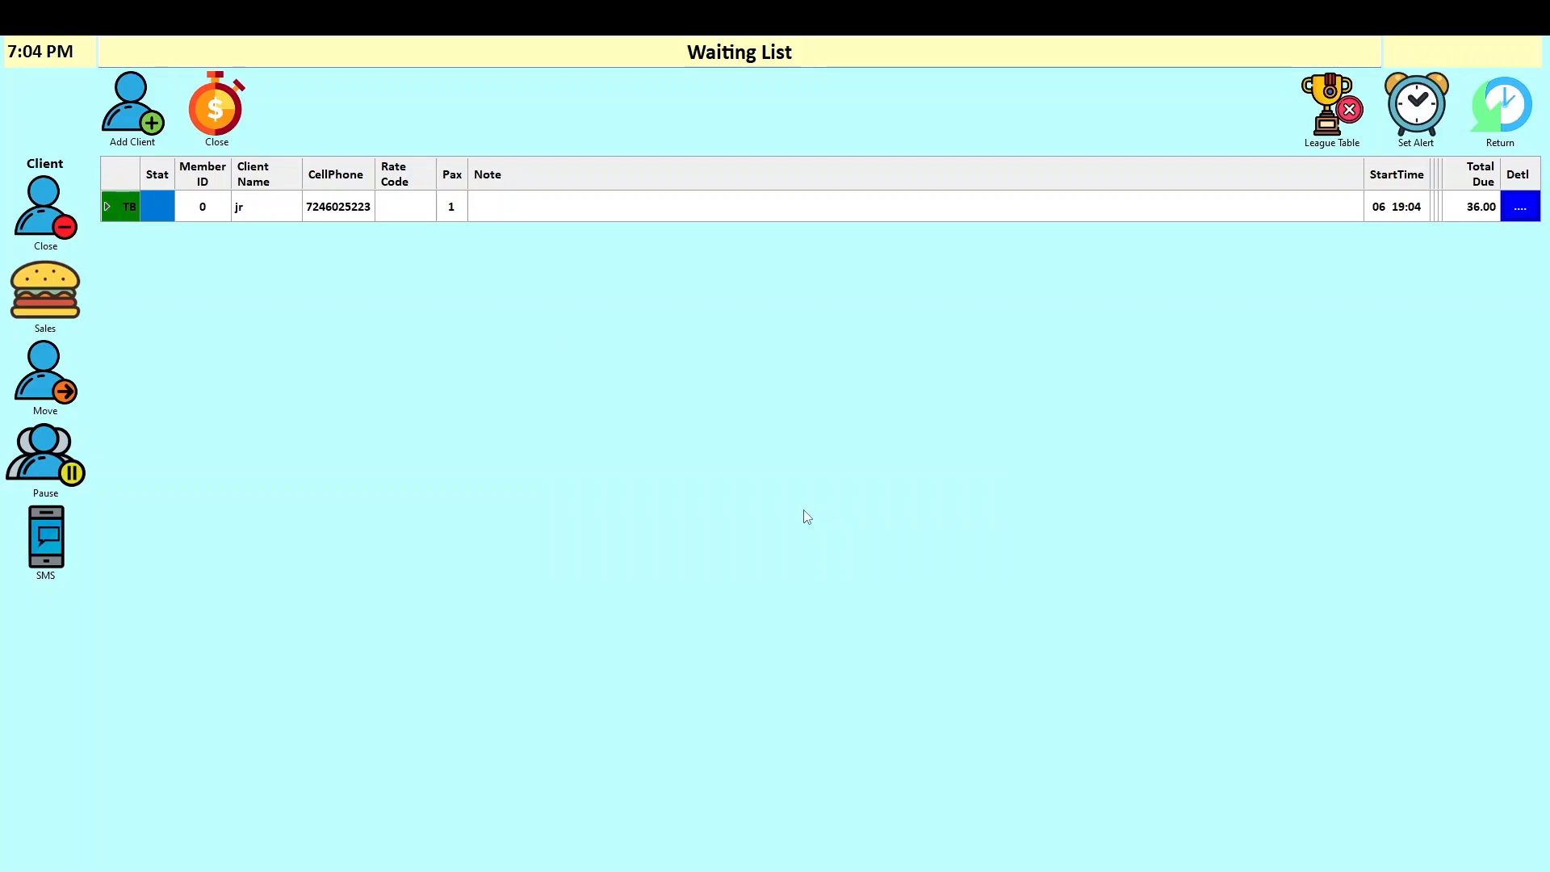
Move the waiting client to Table 13 and add one more client to that table.
{"action": "left_click", "coordinate": [65, 396]}
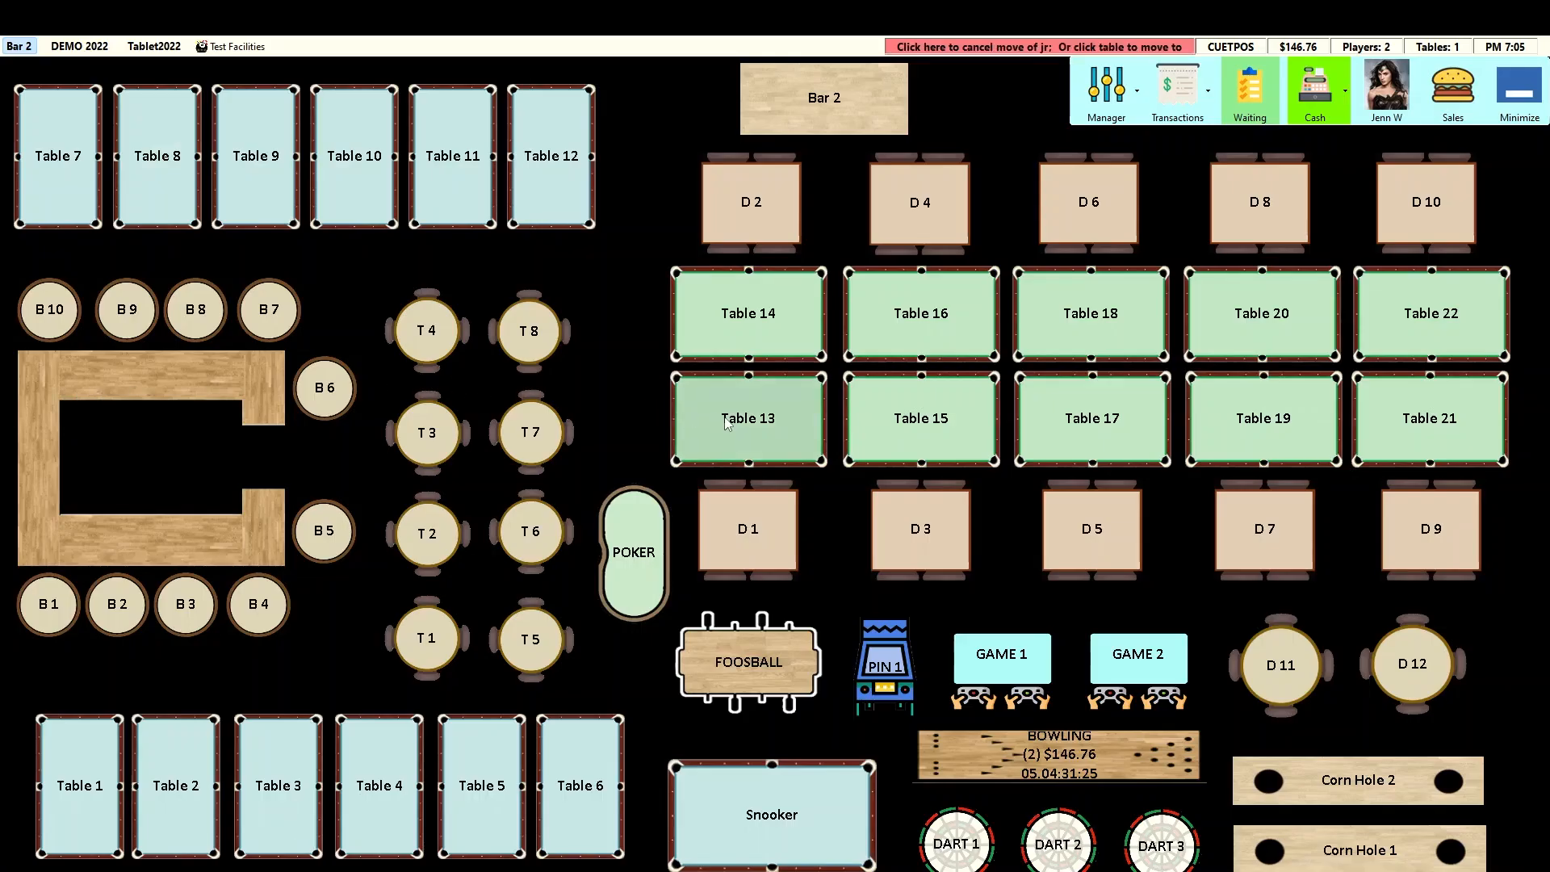
{"action": "left_click", "coordinate": [727, 424]}
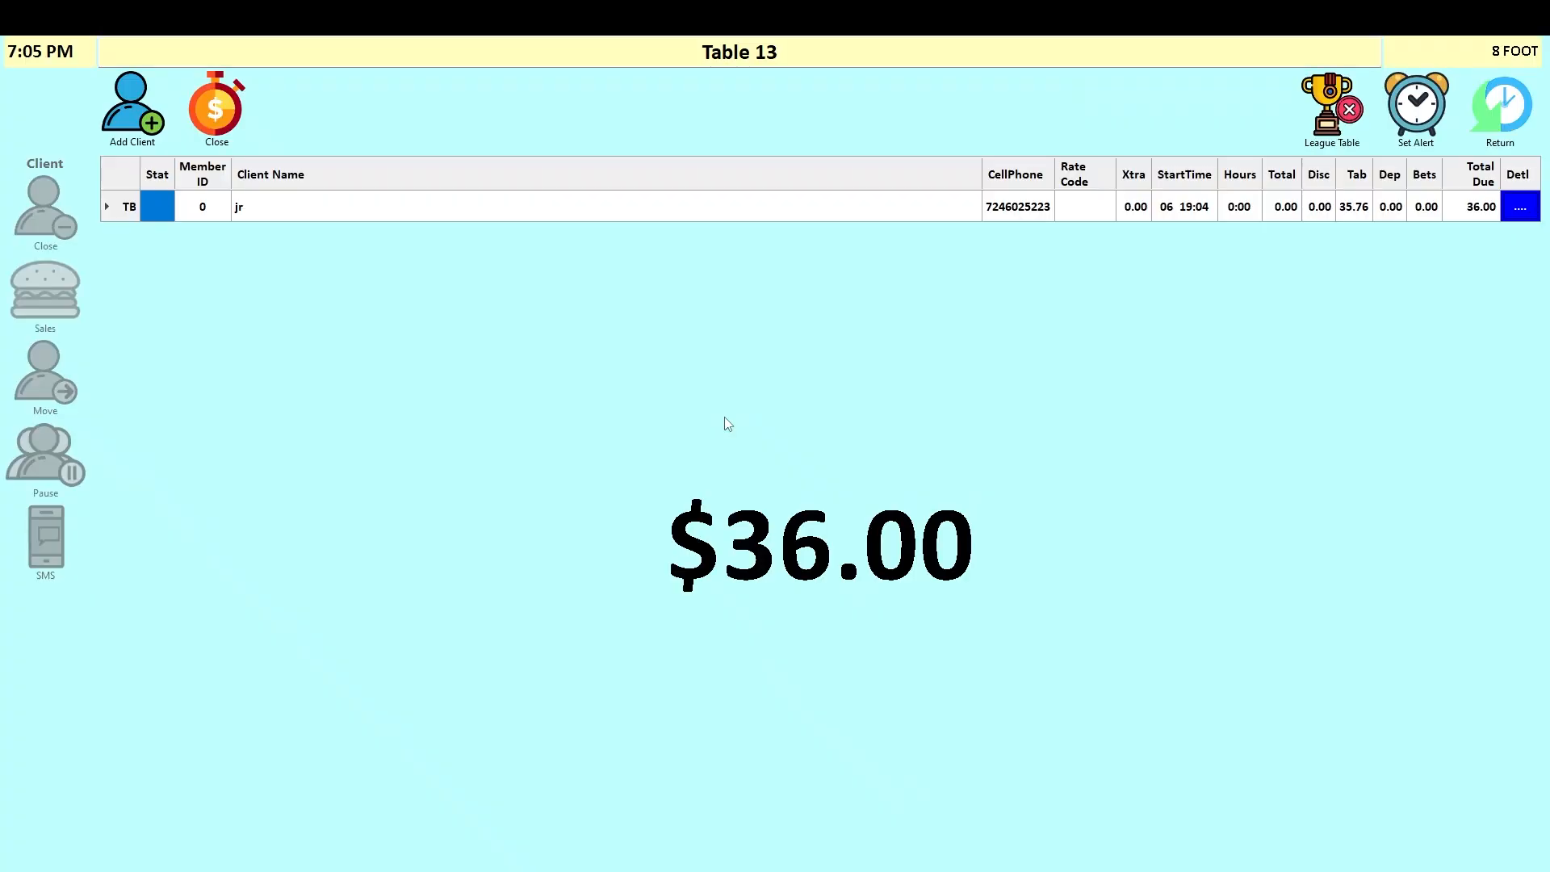
{"action": "left_click", "coordinate": [142, 105]}
{"action": "left_click", "coordinate": [635, 358]}
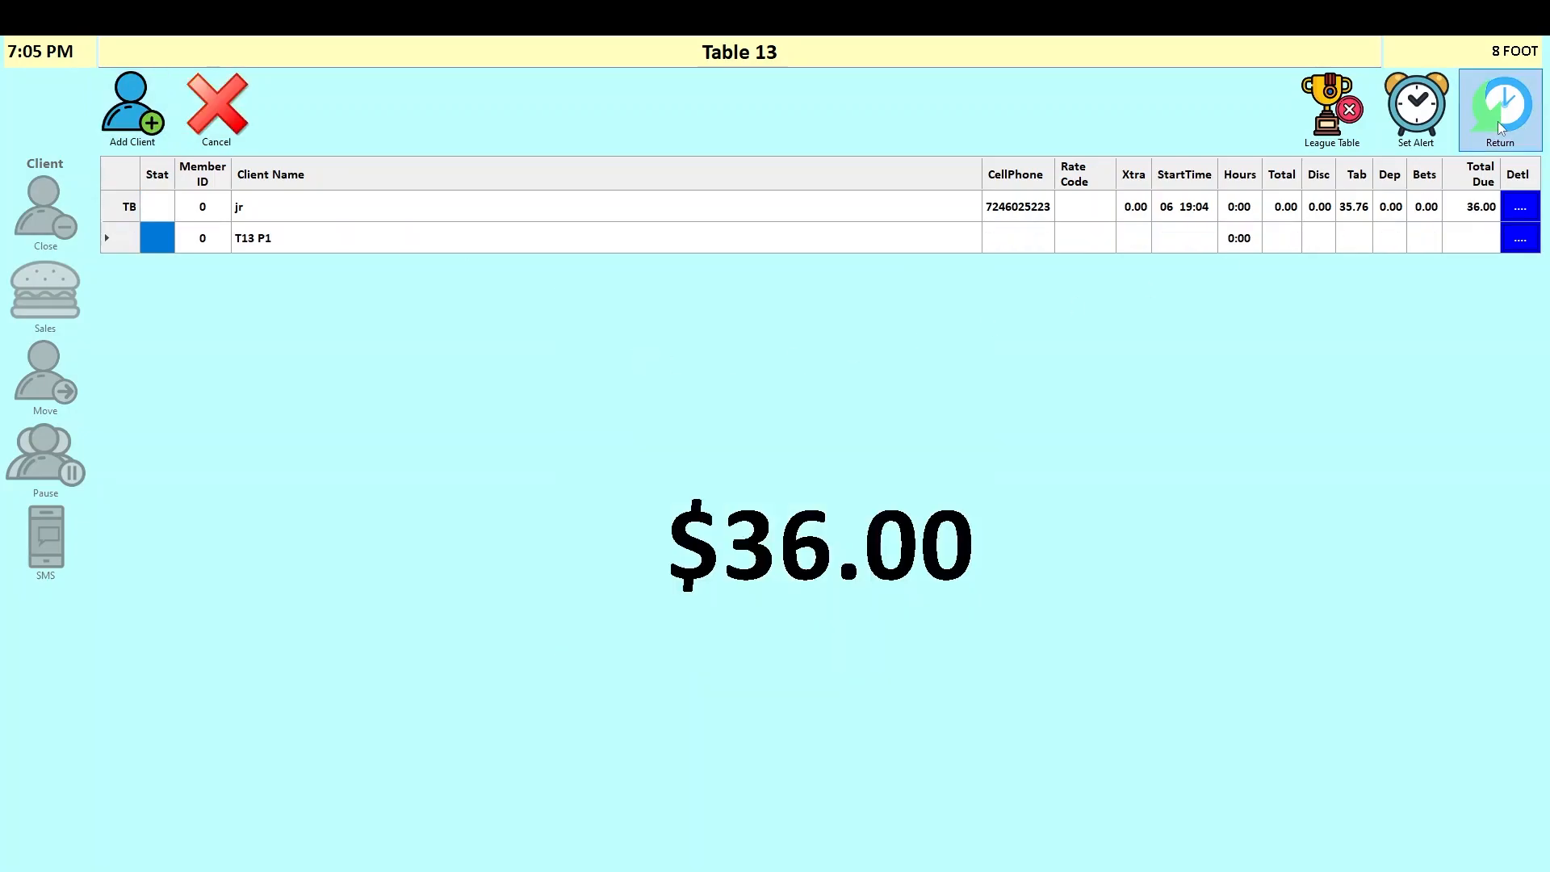
Add a Coors Lite and a Laguanitas IPA to the first Table 13 client's tab, and return to the floor plan.
{"action": "left_click", "coordinate": [117, 209]}
{"action": "left_click", "coordinate": [65, 284]}
{"action": "left_click", "coordinate": [298, 365]}
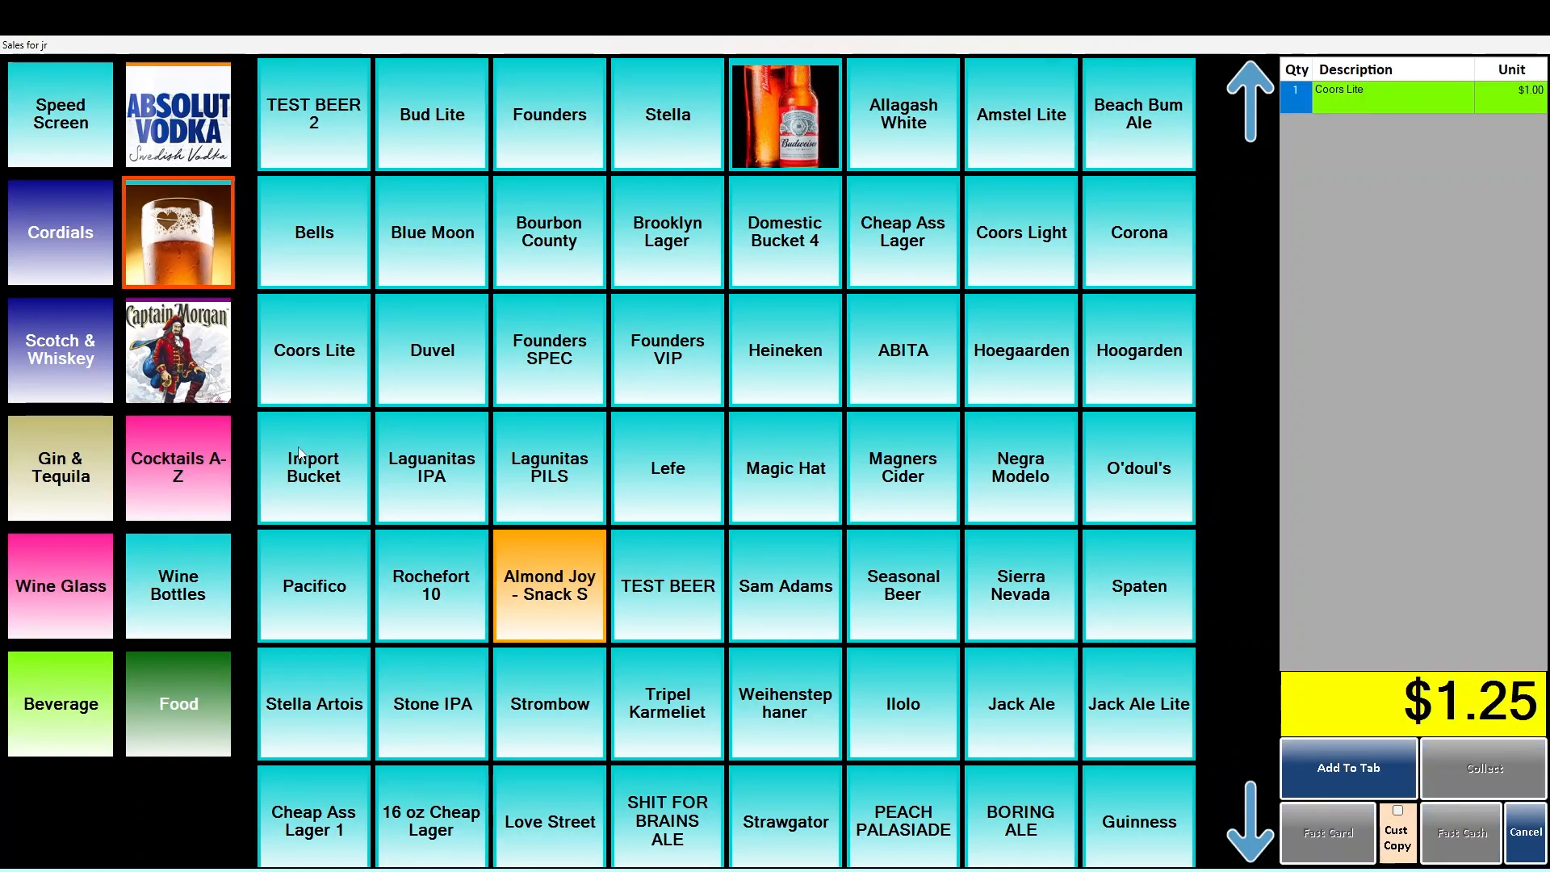
{"action": "left_click", "coordinate": [428, 476]}
{"action": "left_click", "coordinate": [1368, 791]}
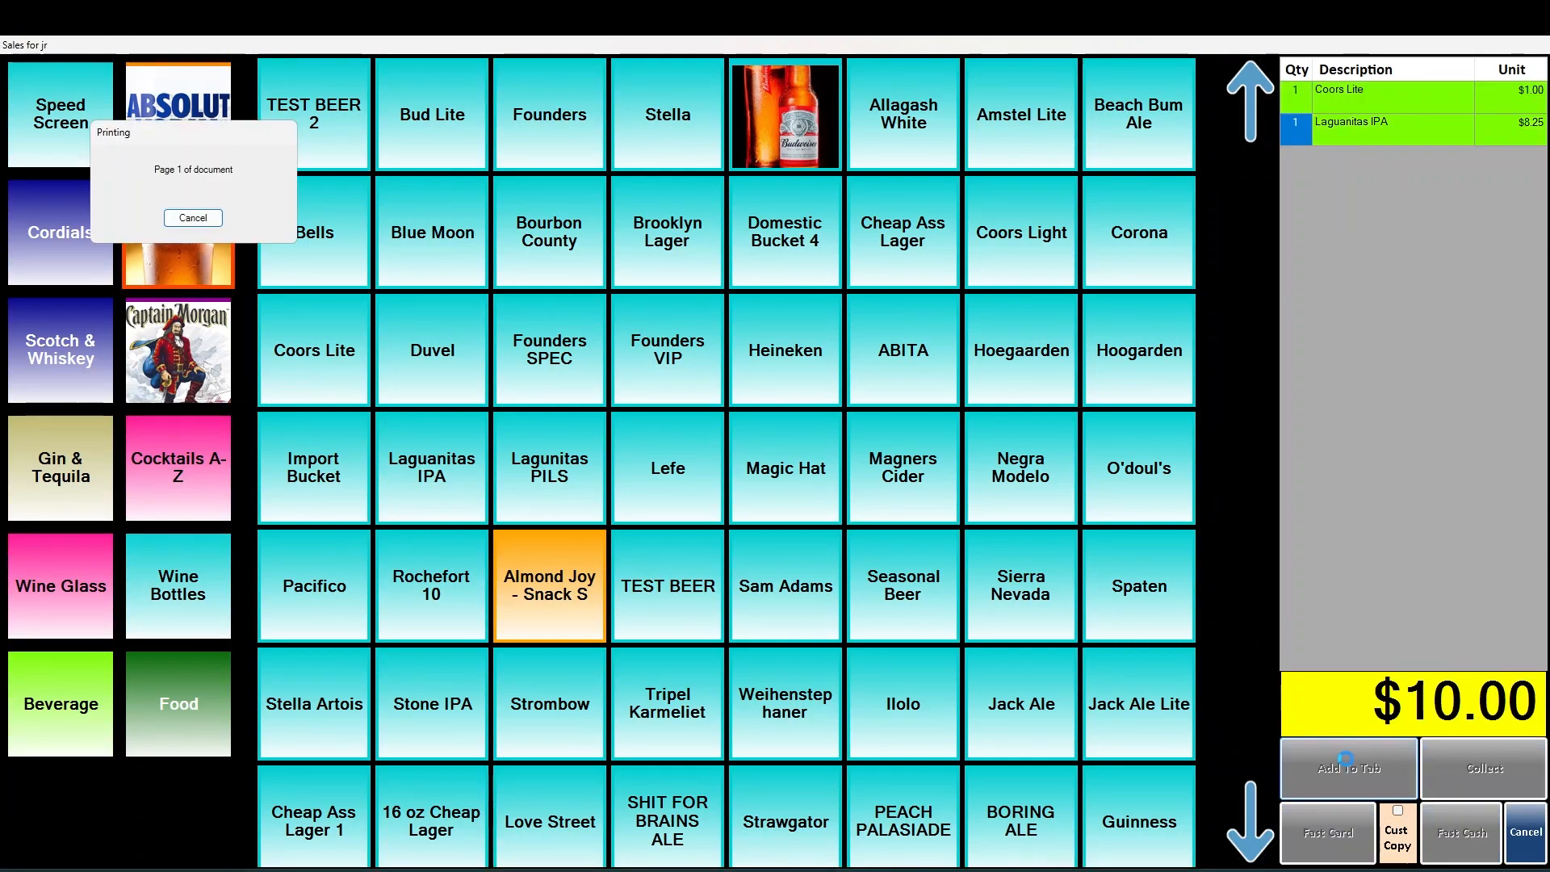
{"action": "left_click", "coordinate": [1504, 111]}
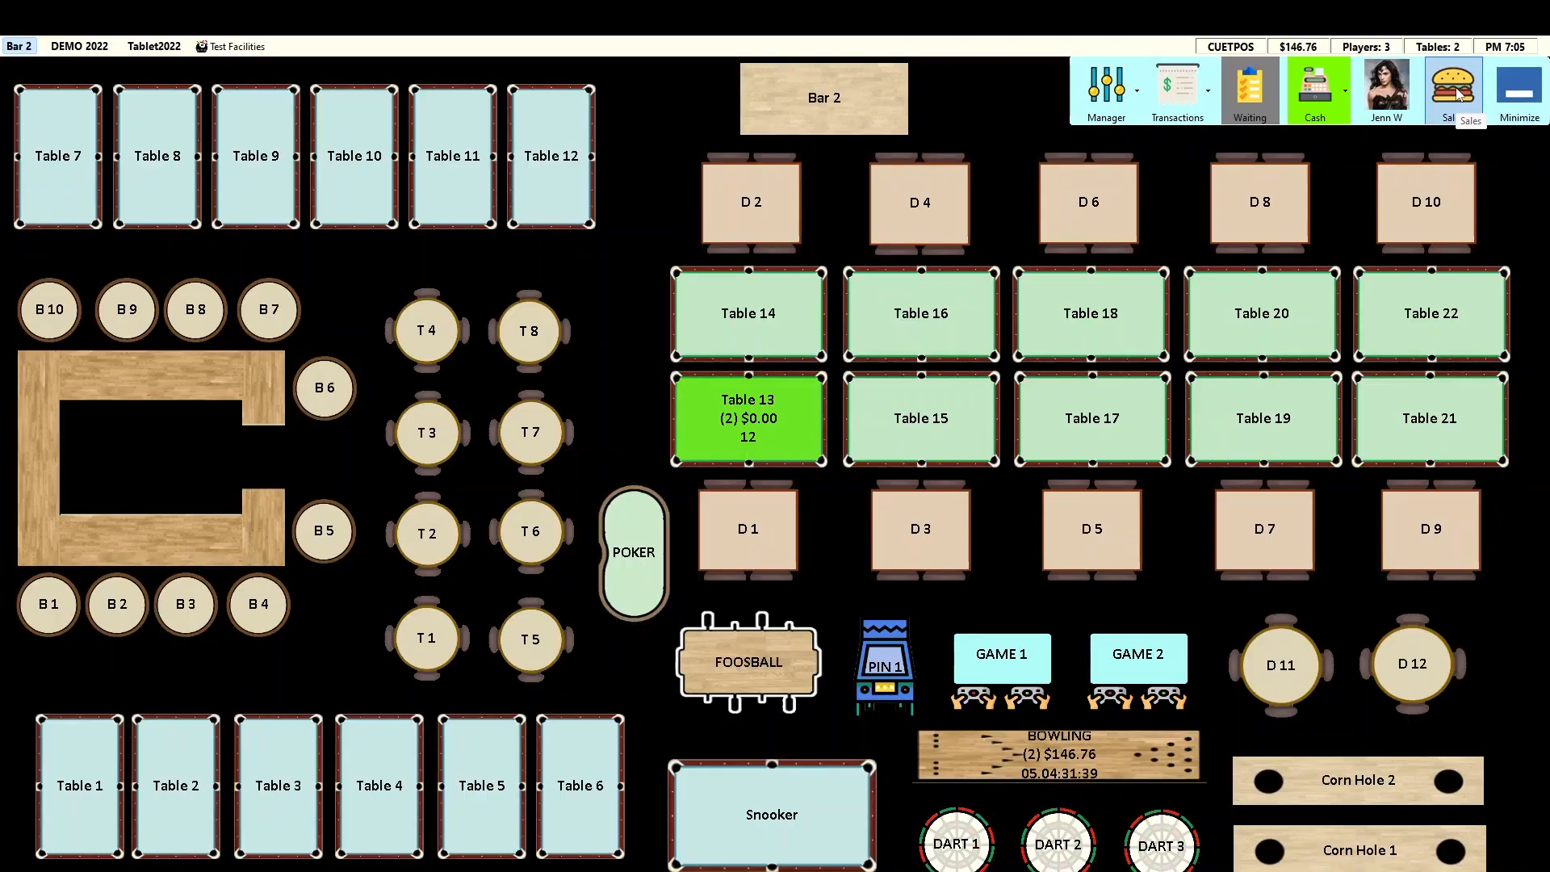
Move the open bar tab that has no table from Sales to Table 13 as a new player.
{"action": "left_click", "coordinate": [1458, 95]}
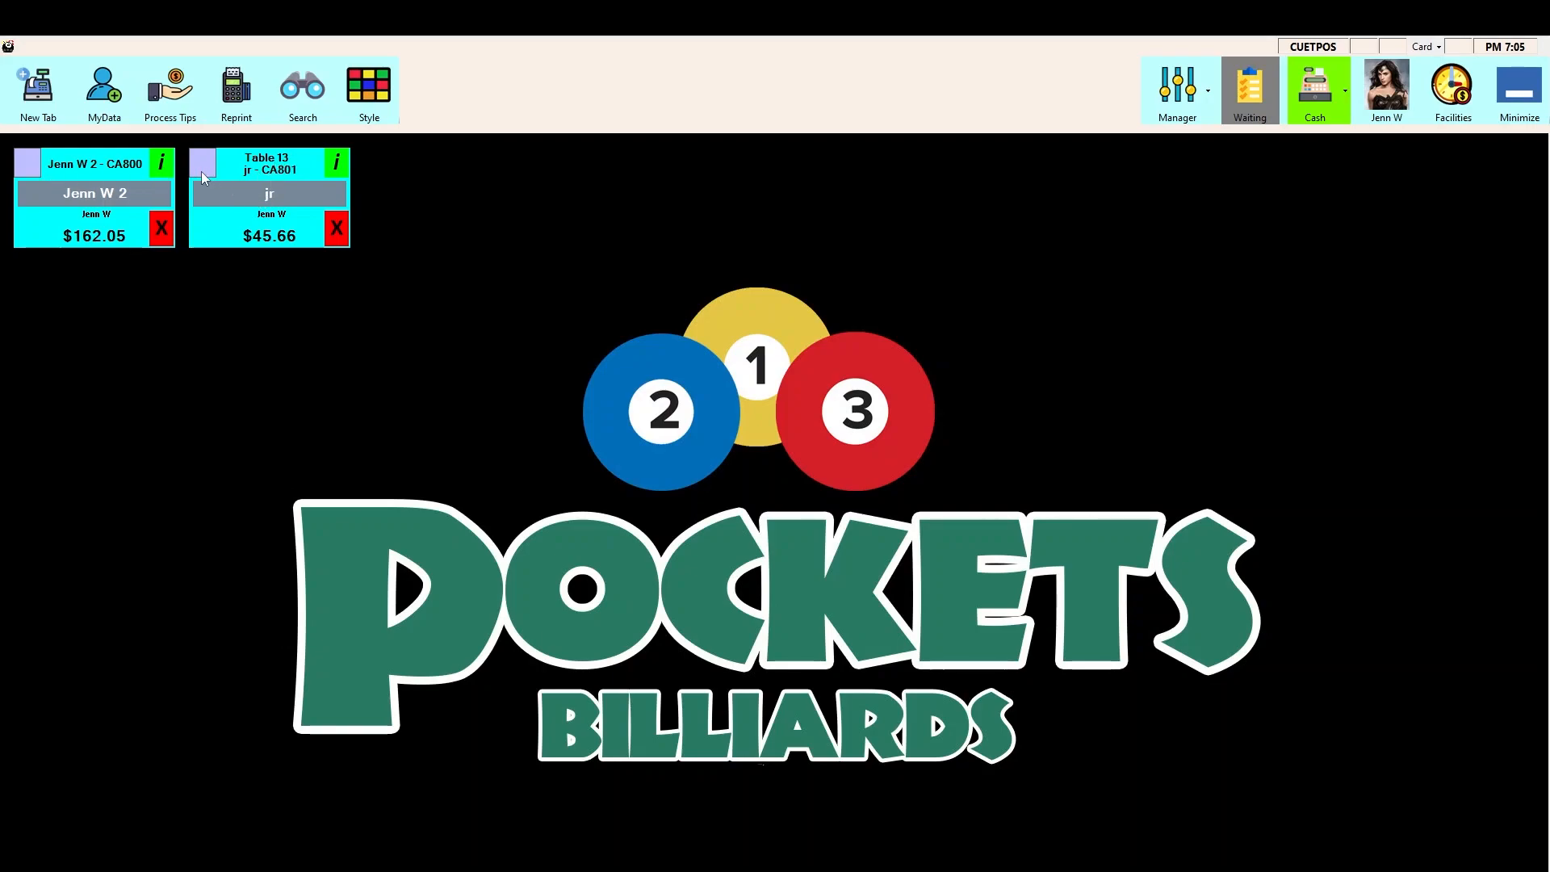
{"action": "left_click", "coordinate": [27, 166]}
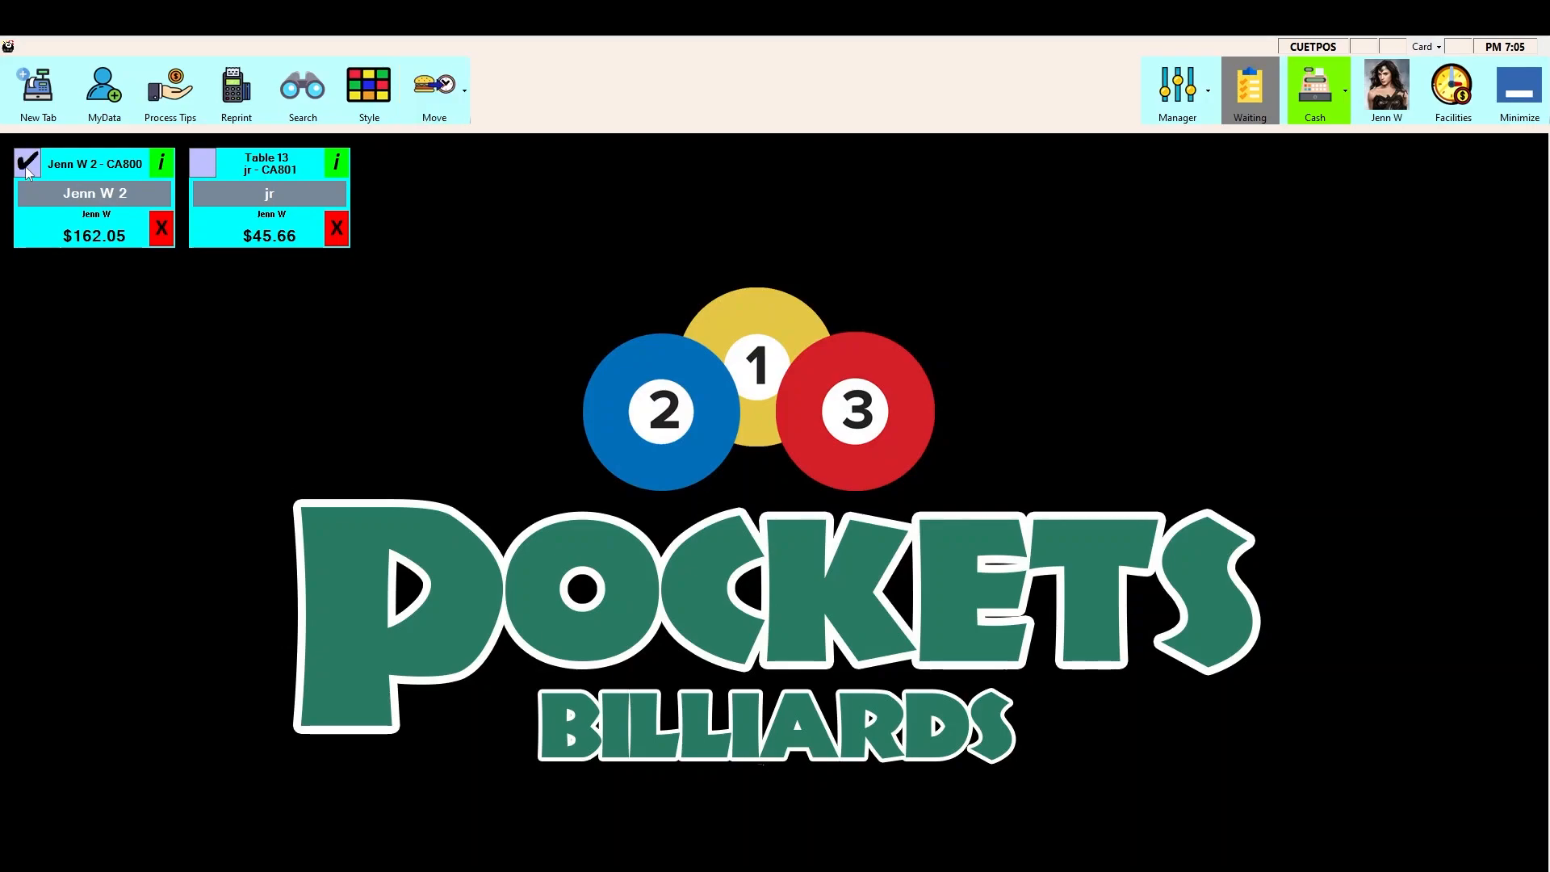
{"action": "left_click", "coordinate": [451, 97]}
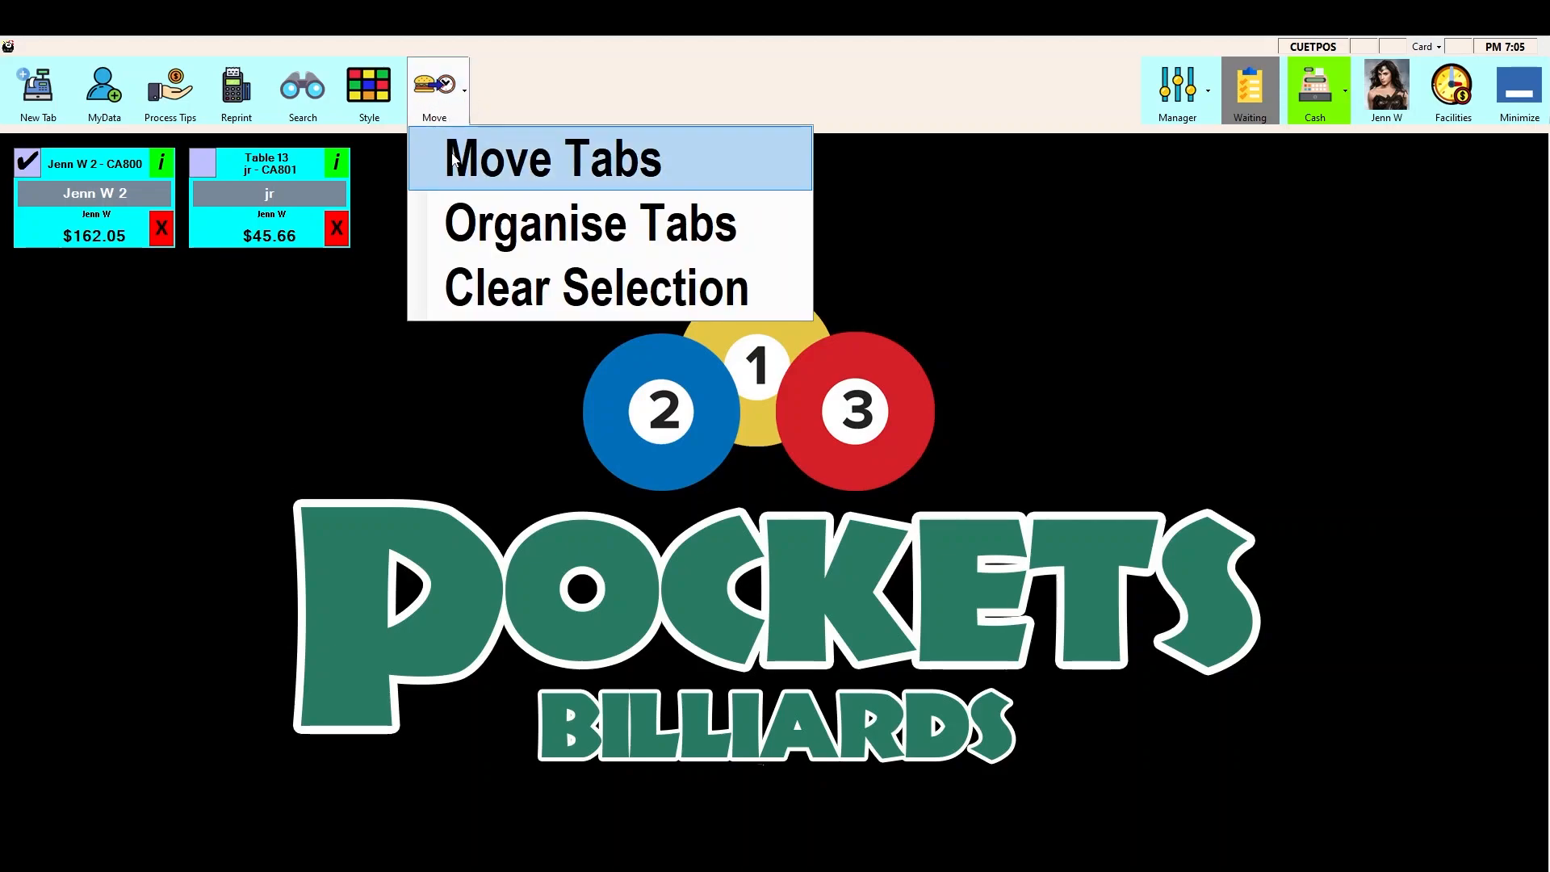
{"action": "left_click", "coordinate": [583, 166]}
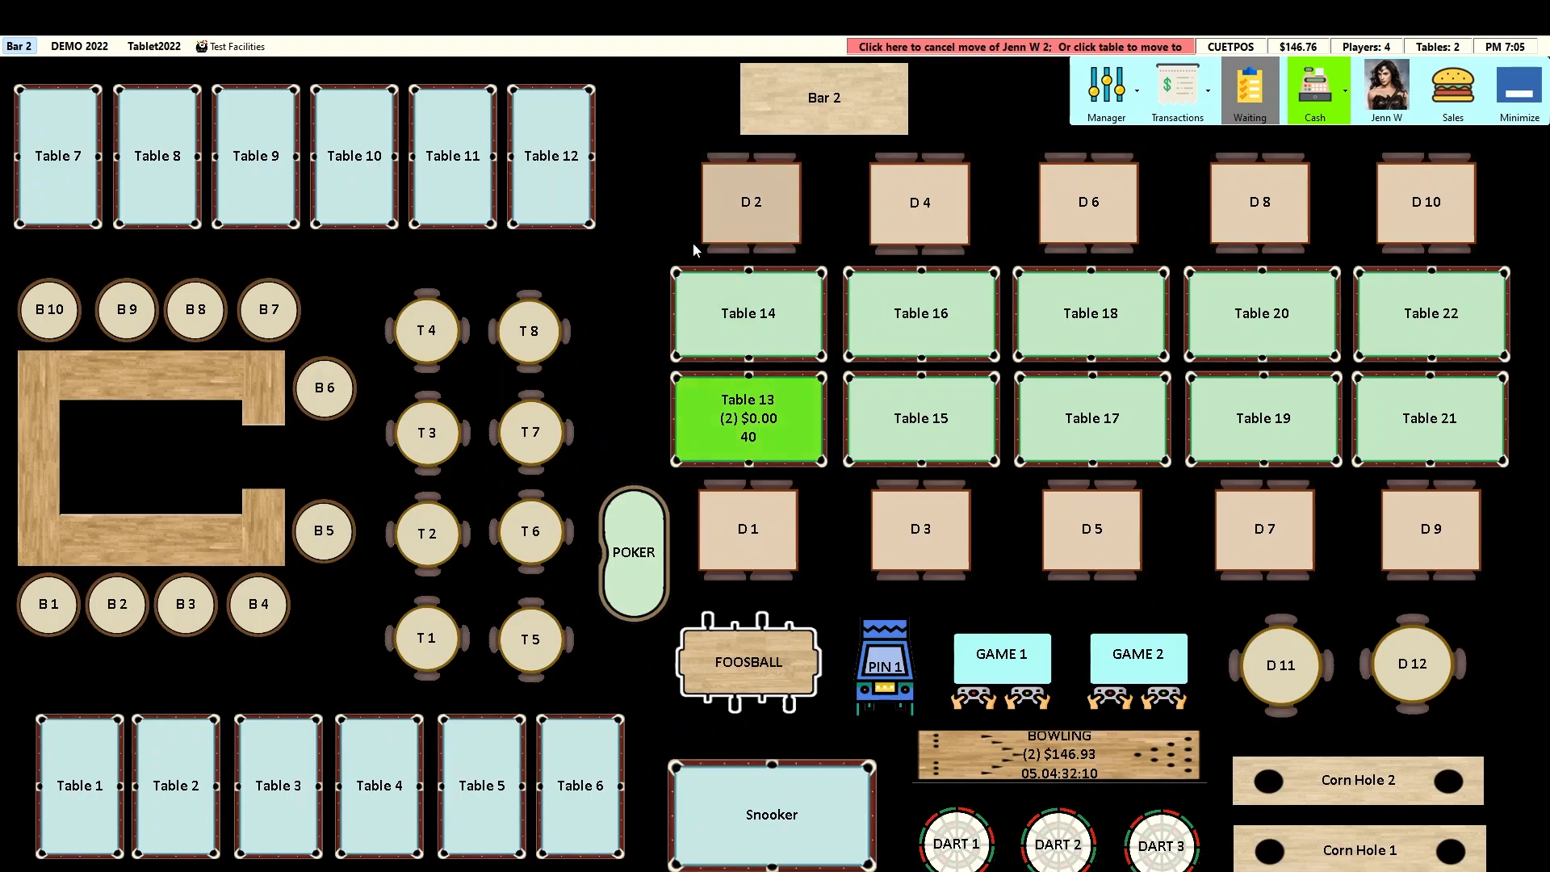
{"action": "left_click", "coordinate": [744, 426]}
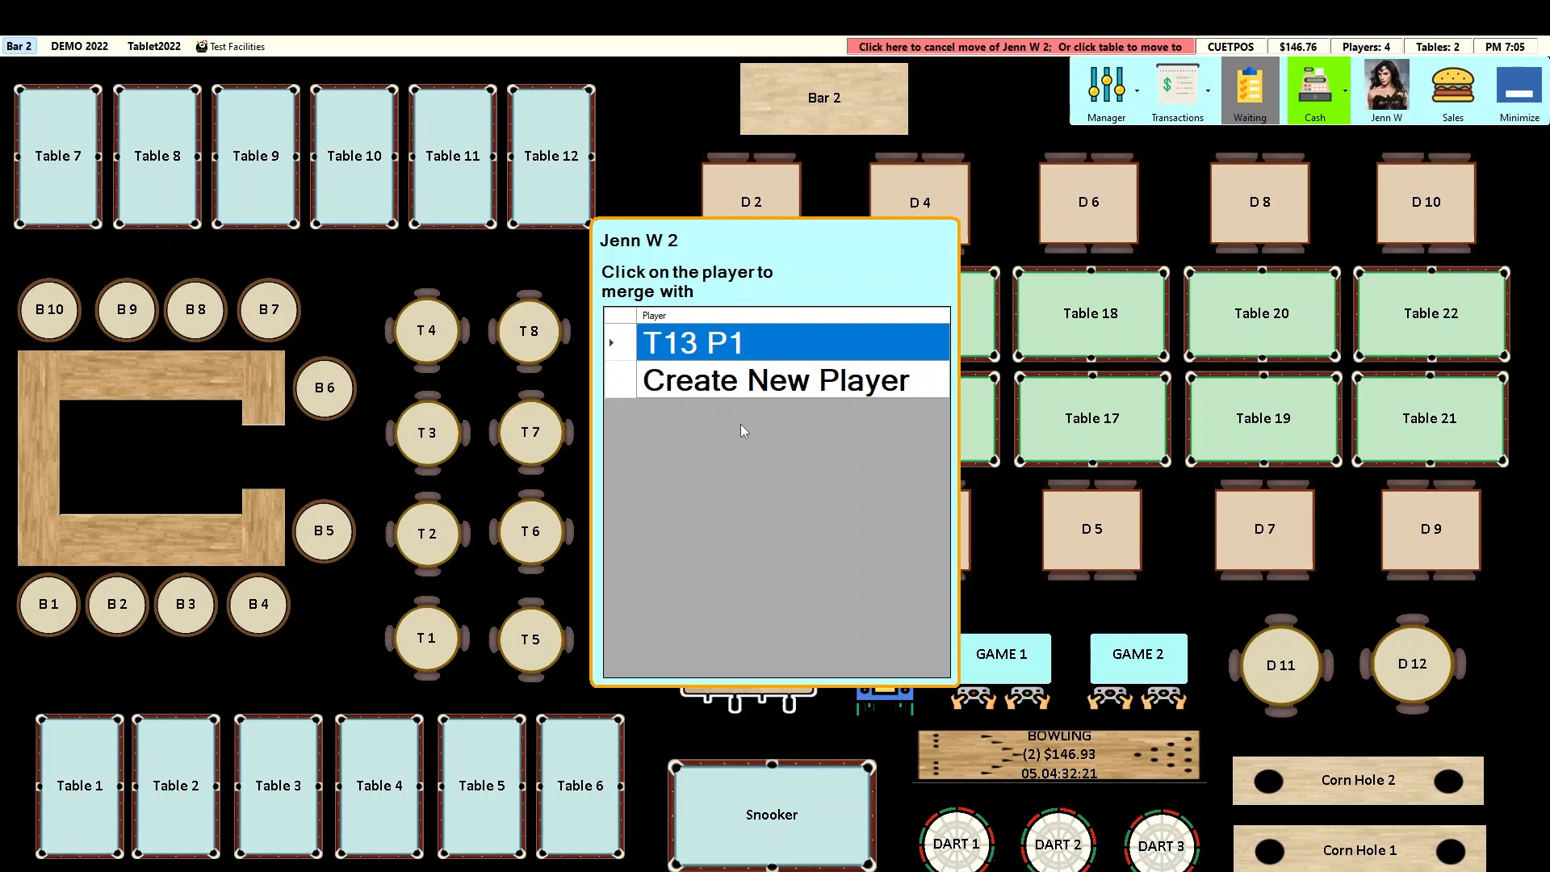
{"action": "left_click", "coordinate": [705, 393]}
{"action": "left_click", "coordinate": [708, 396]}
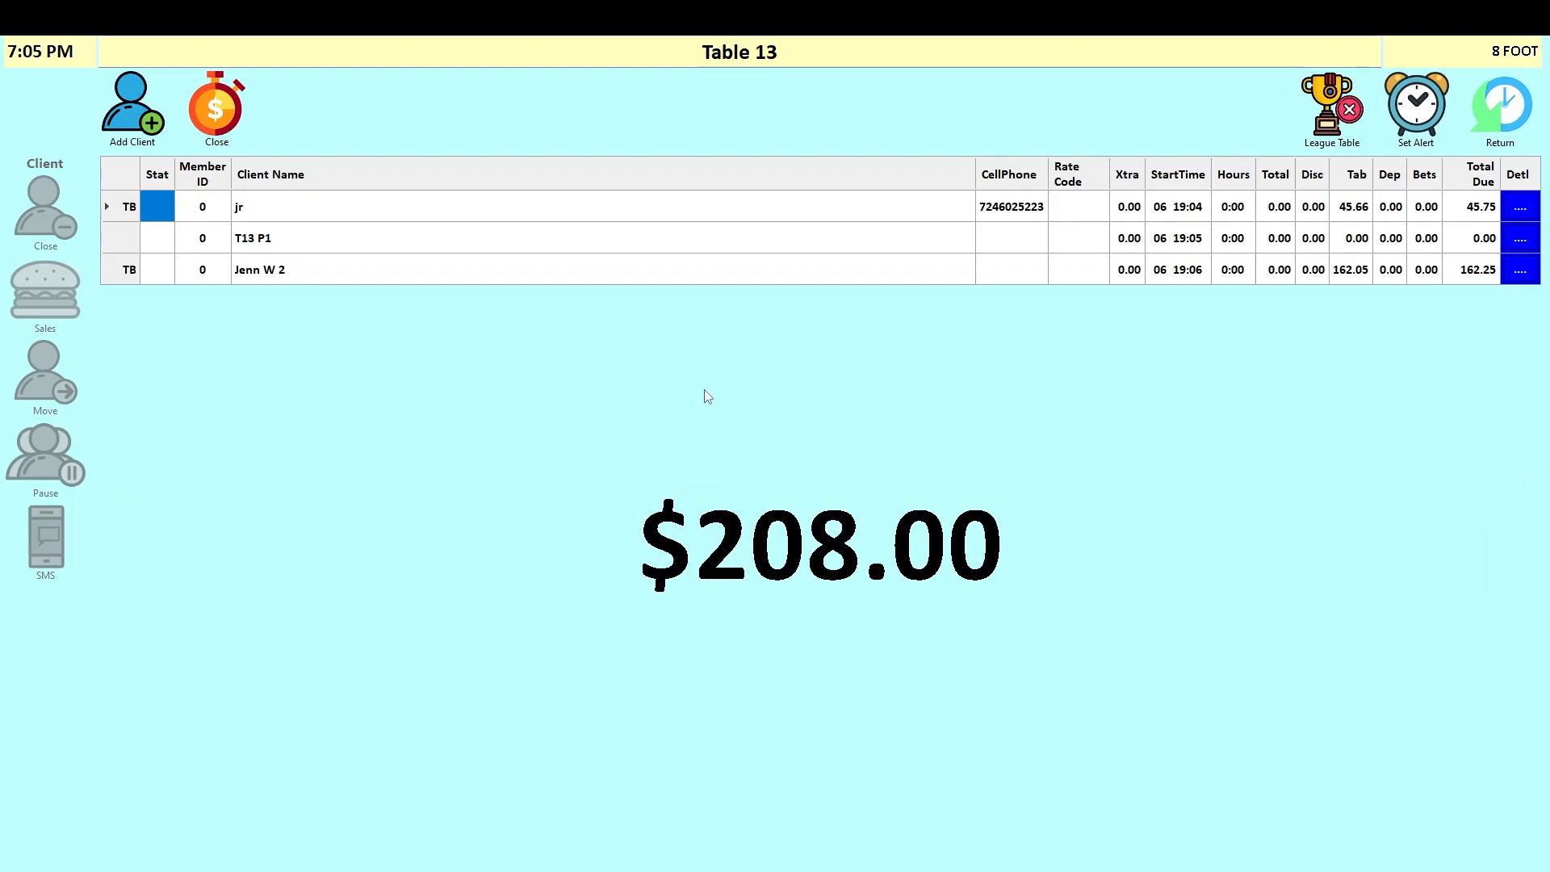
Rename the player moved to Table 13 with the customer's name, and view the open tabs in Sales.
{"action": "double_click", "coordinate": [275, 269]}
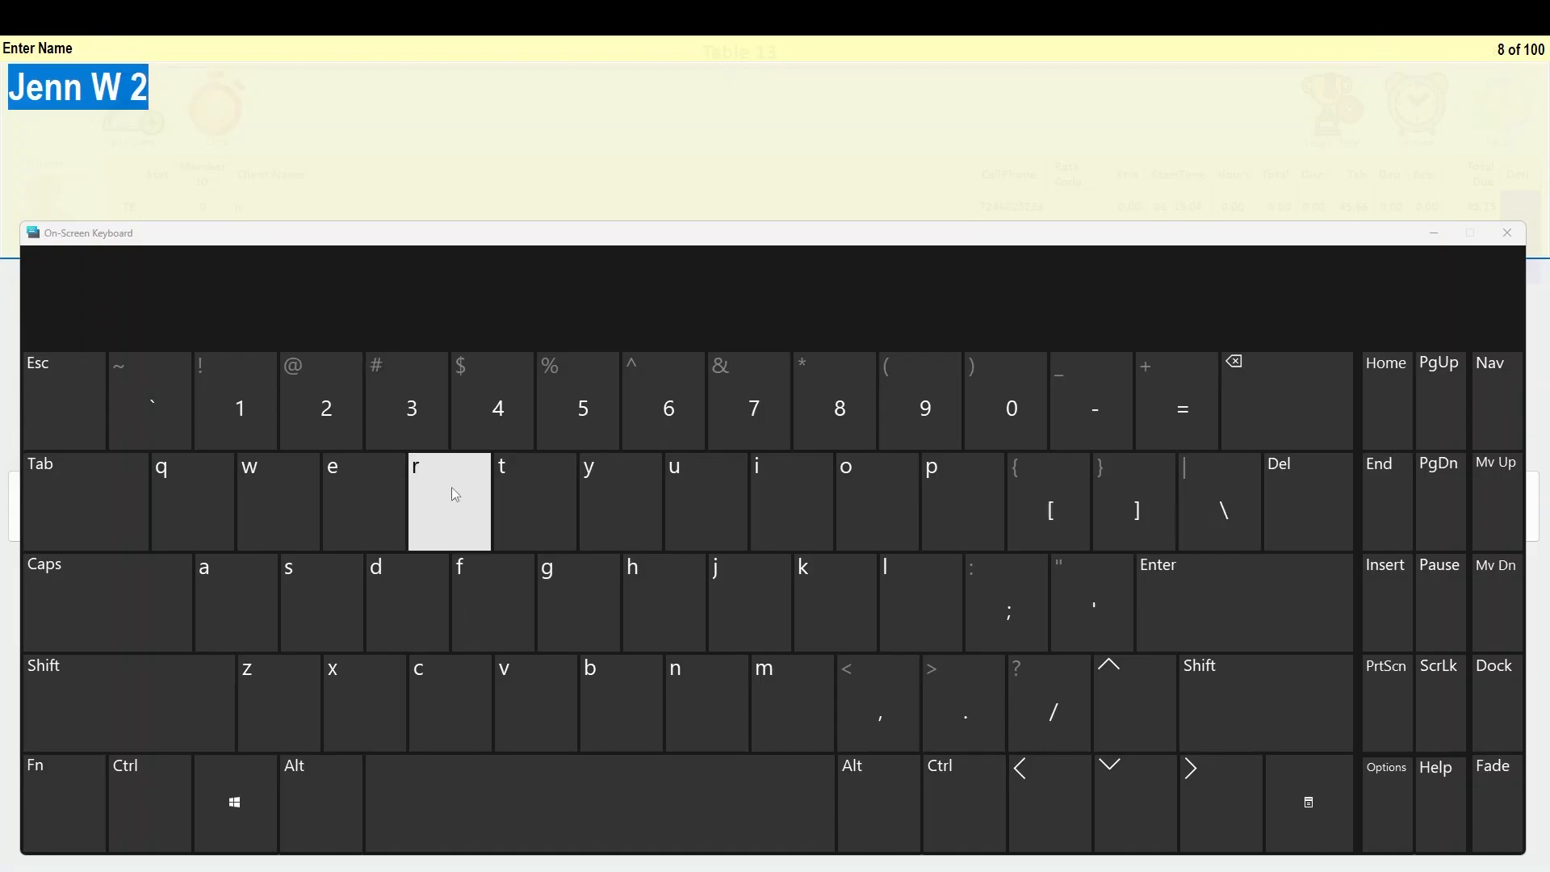
{"action": "left_click", "coordinate": [523, 519]}
{"action": "left_click", "coordinate": [347, 502]}
{"action": "left_click", "coordinate": [400, 610]}
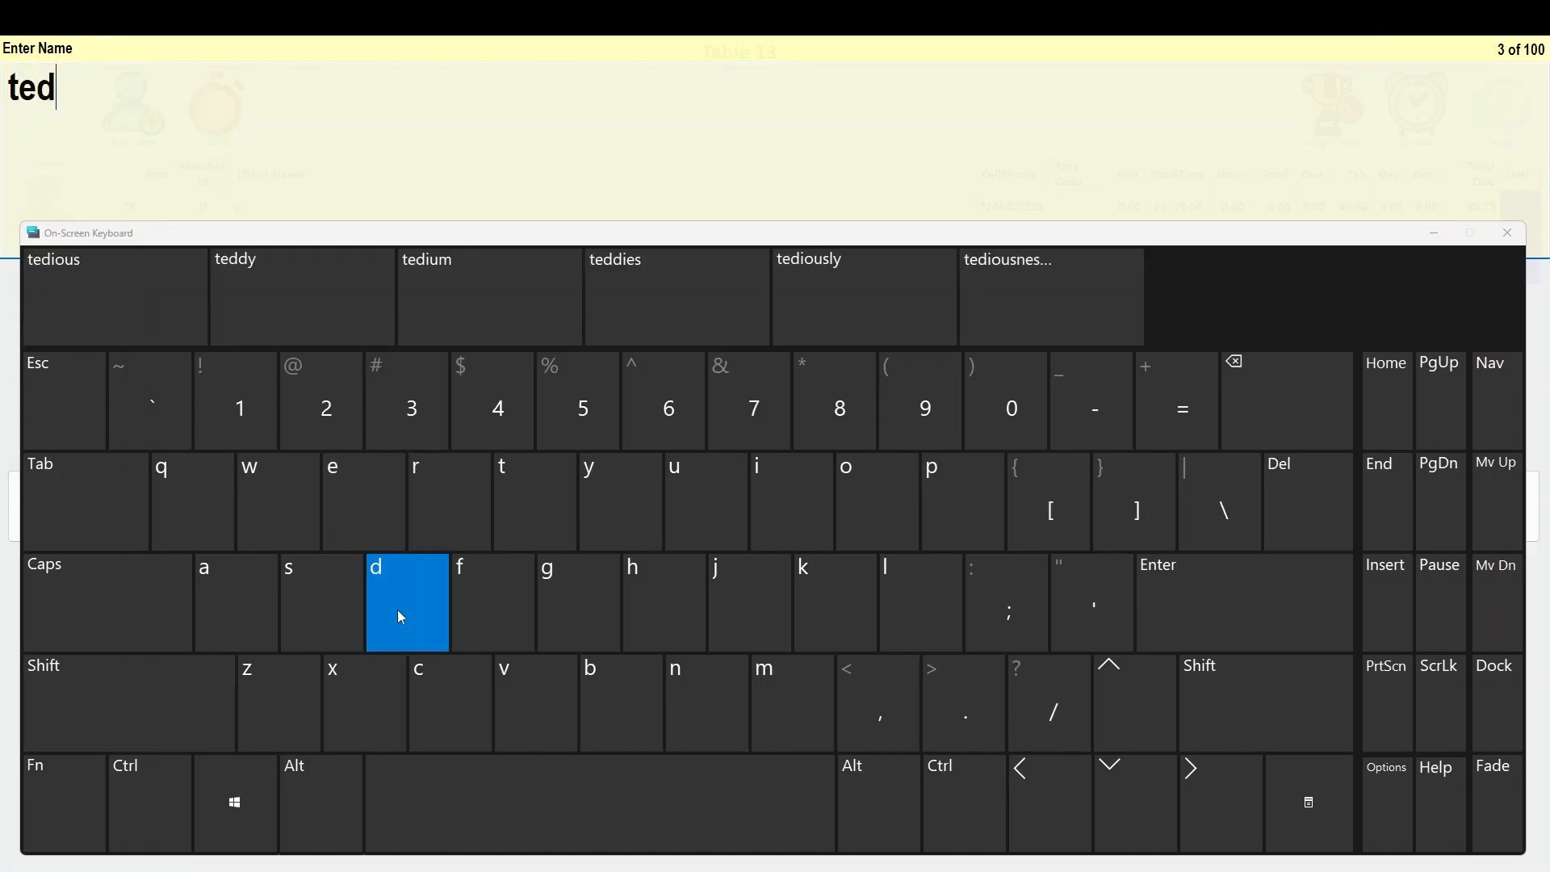
{"action": "left_click", "coordinate": [1163, 604]}
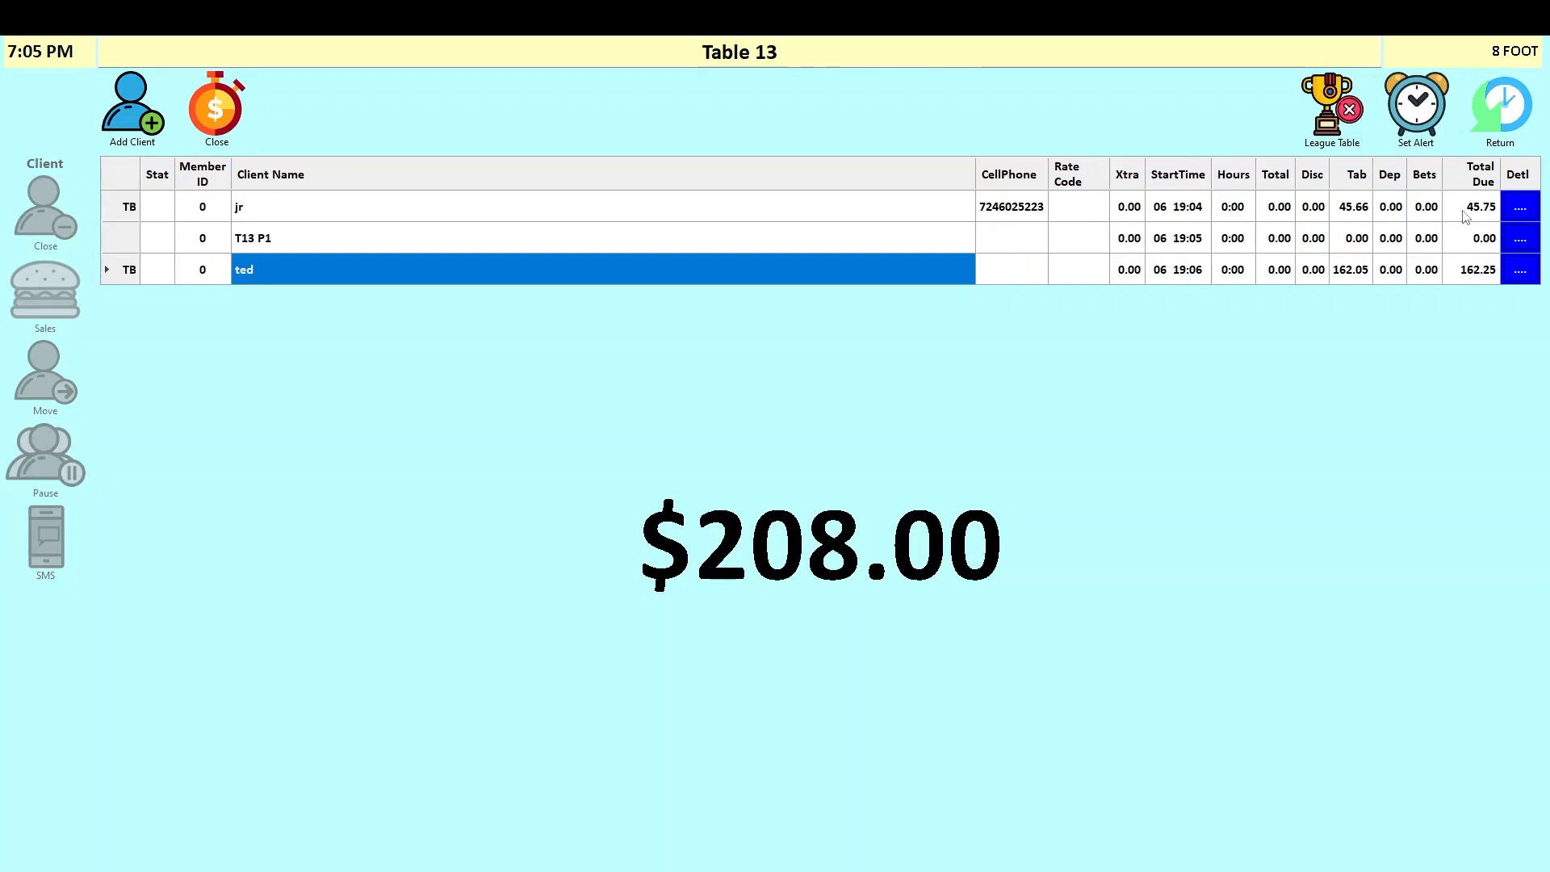
{"action": "left_click", "coordinate": [1504, 108]}
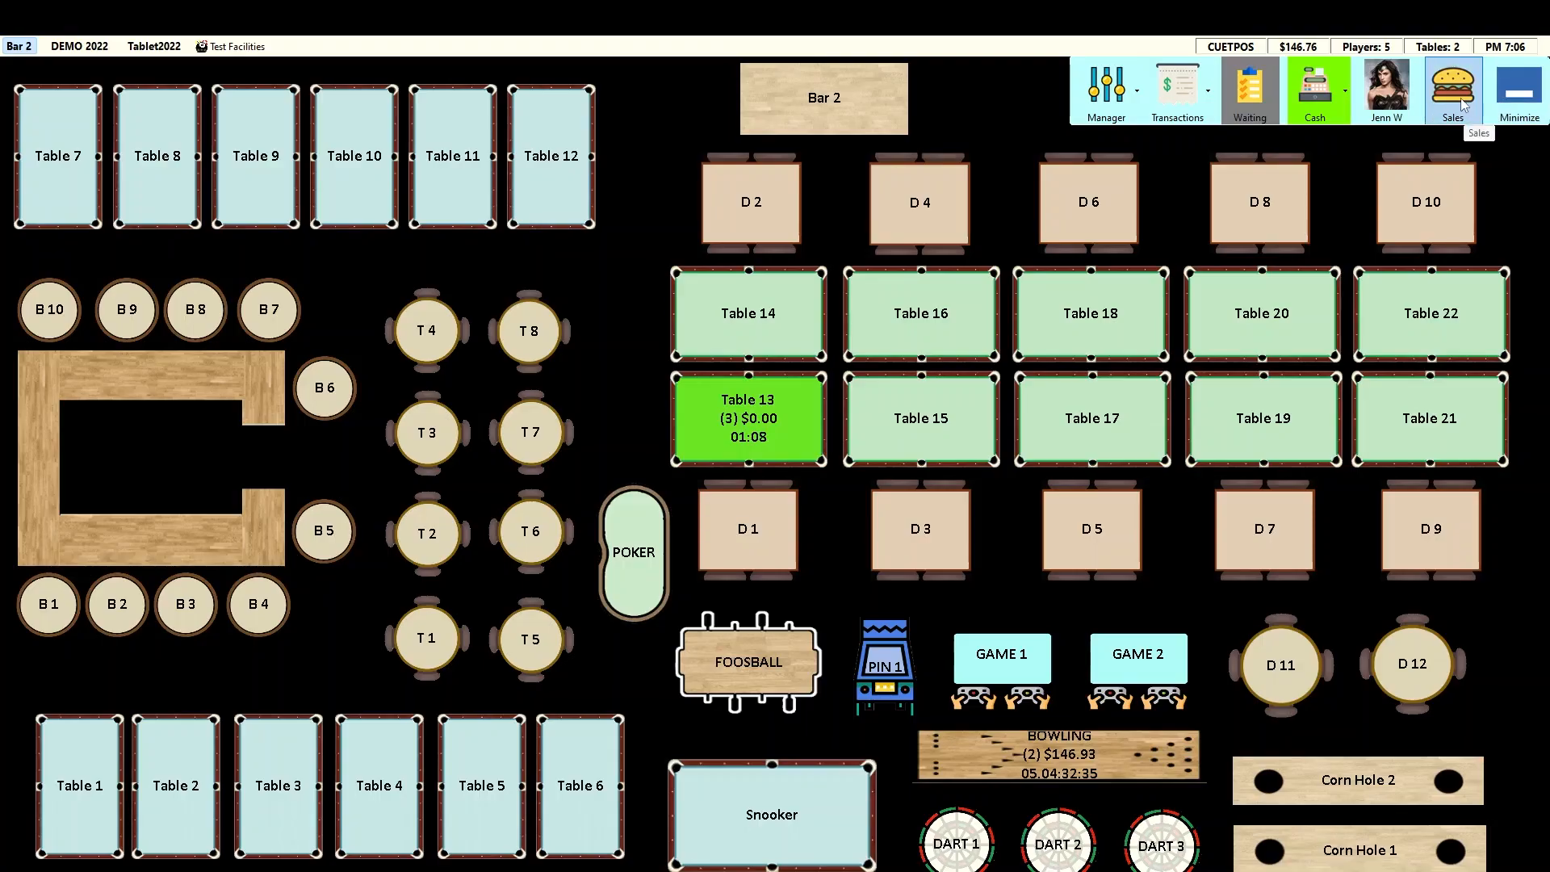
{"action": "left_click", "coordinate": [1464, 99]}
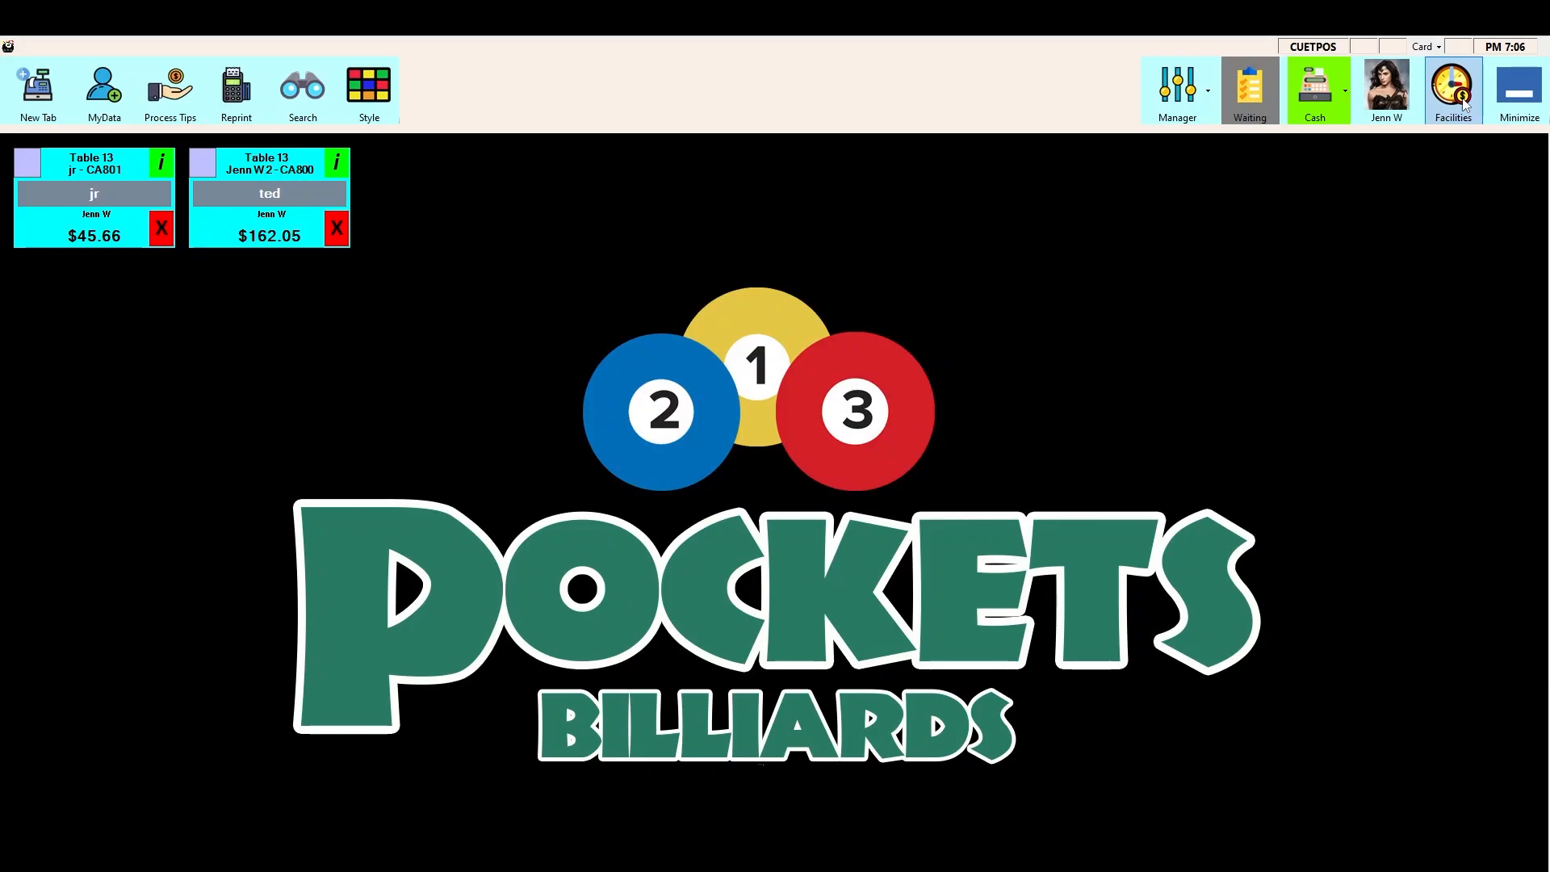
Organise the two Table 13 tabs, moving one Bells and the 19:02 ticket containing Founders from the second tab to the first.
{"action": "left_click", "coordinate": [26, 163]}
{"action": "left_click", "coordinate": [199, 168]}
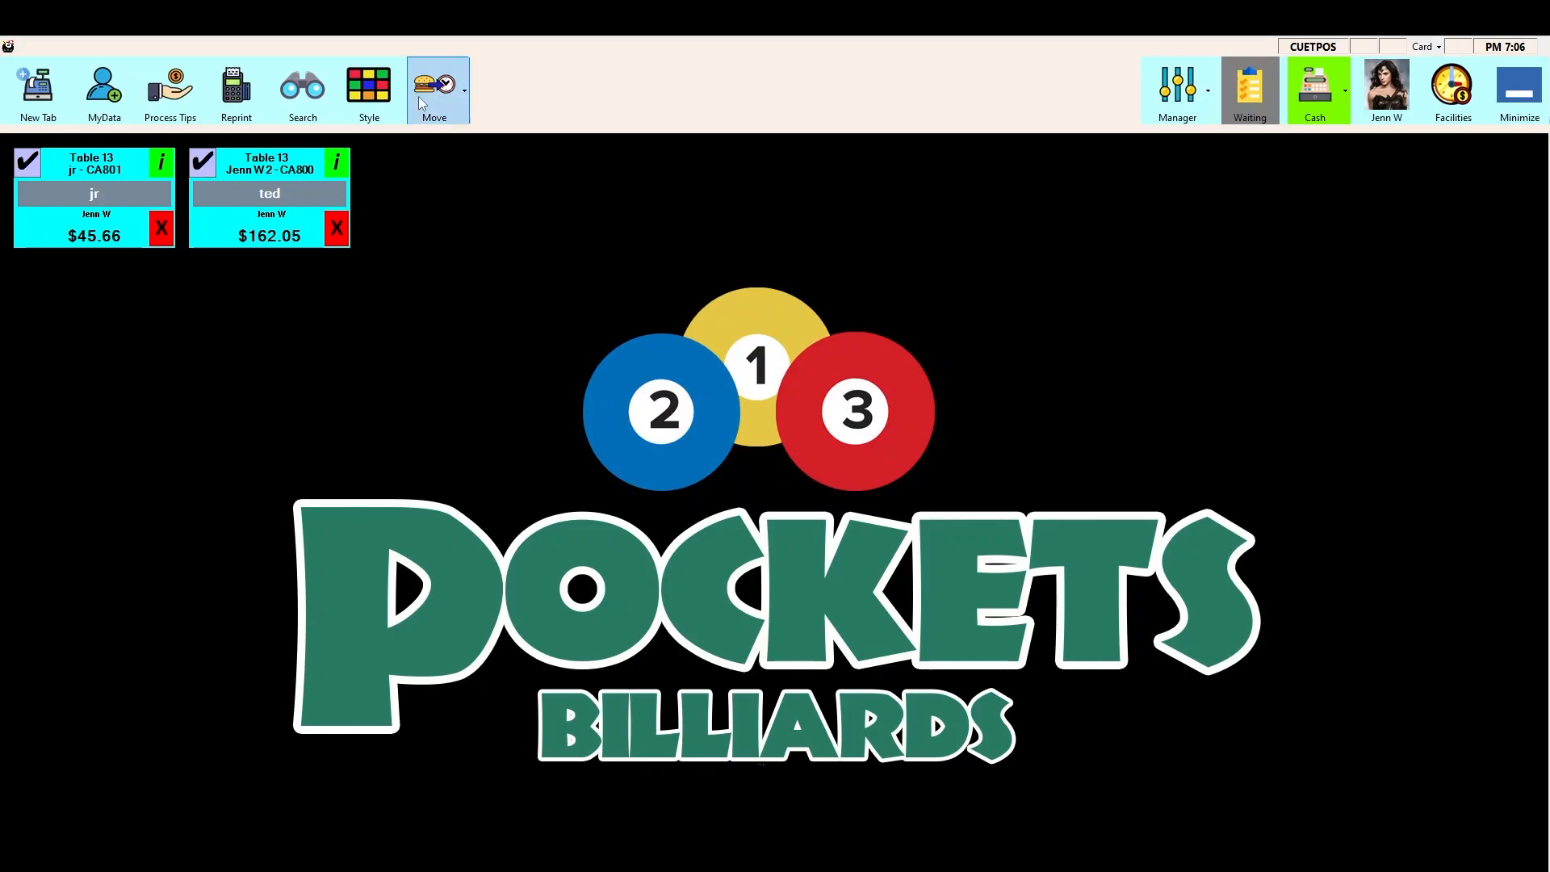
{"action": "left_click", "coordinate": [436, 89]}
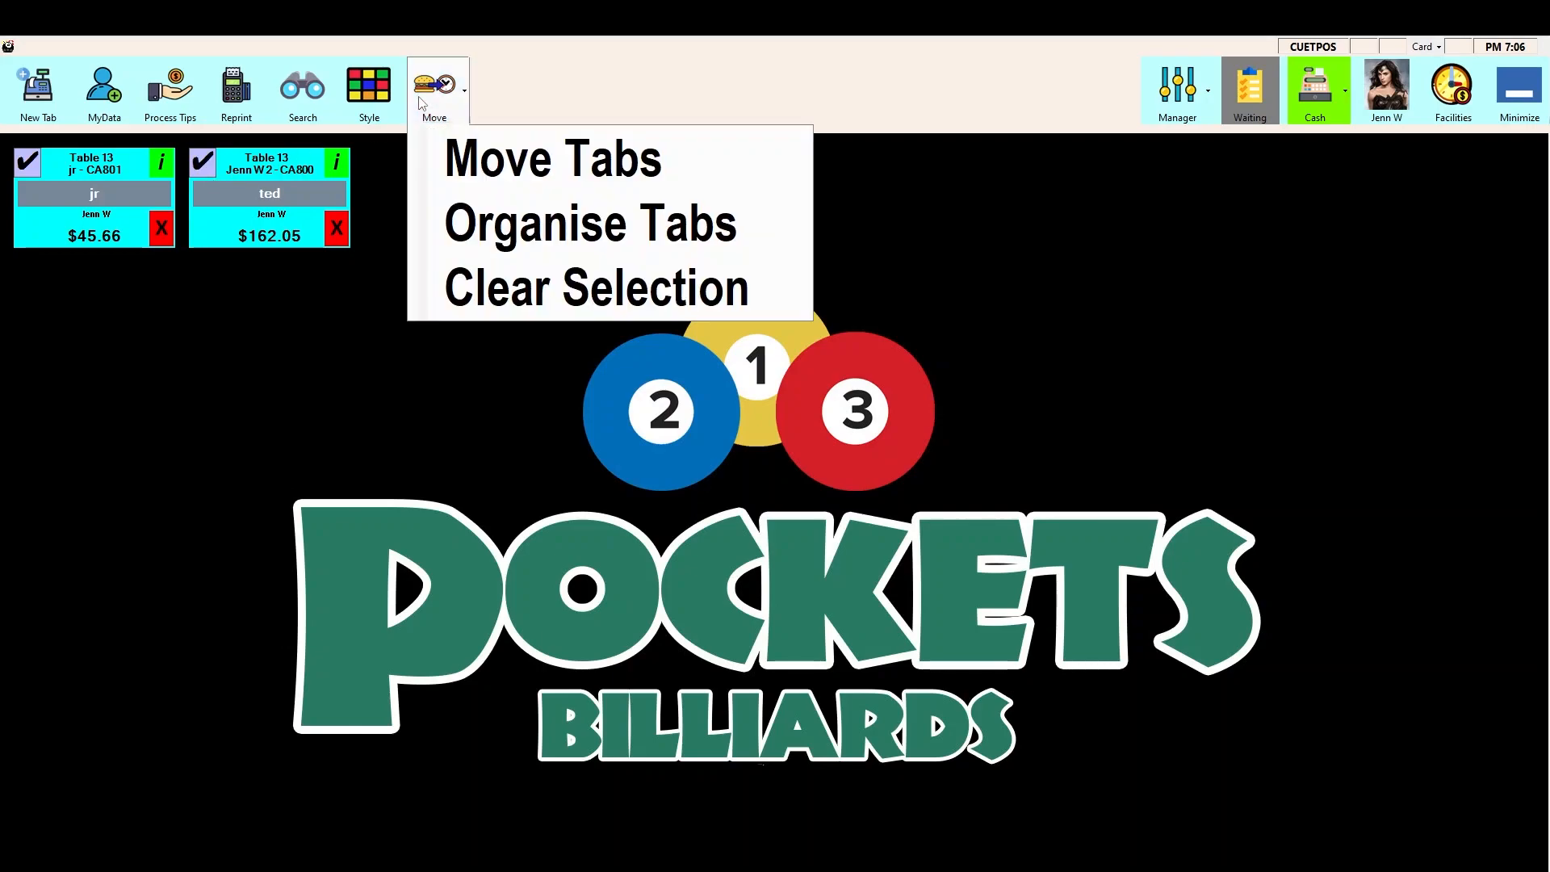
{"action": "left_click", "coordinate": [580, 238]}
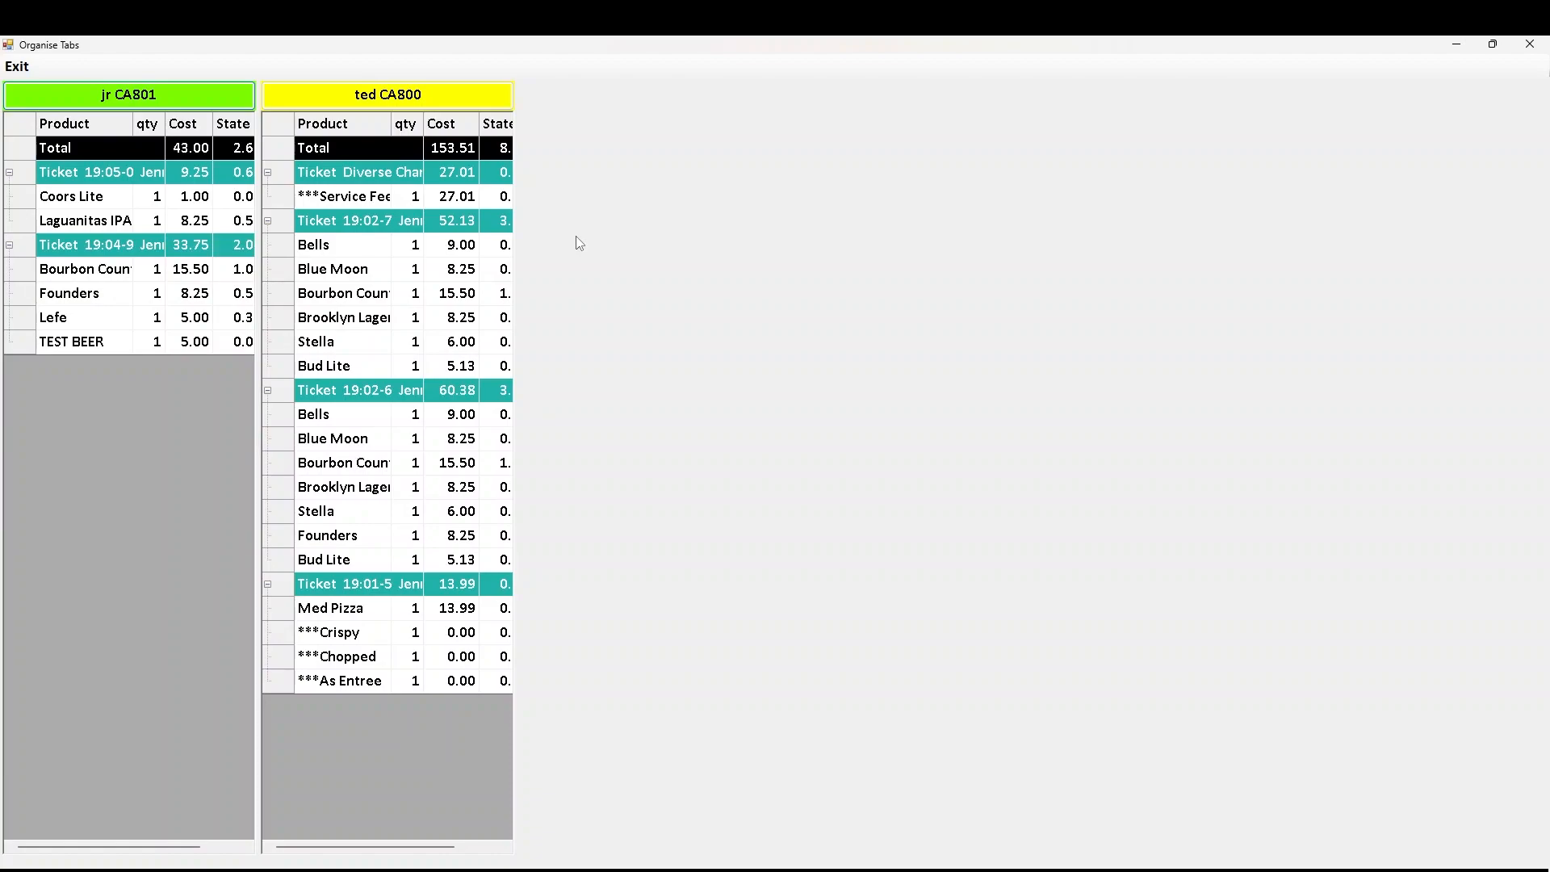
{"action": "left_click_drag", "start_coordinate": [333, 251], "coordinate": [111, 386]}
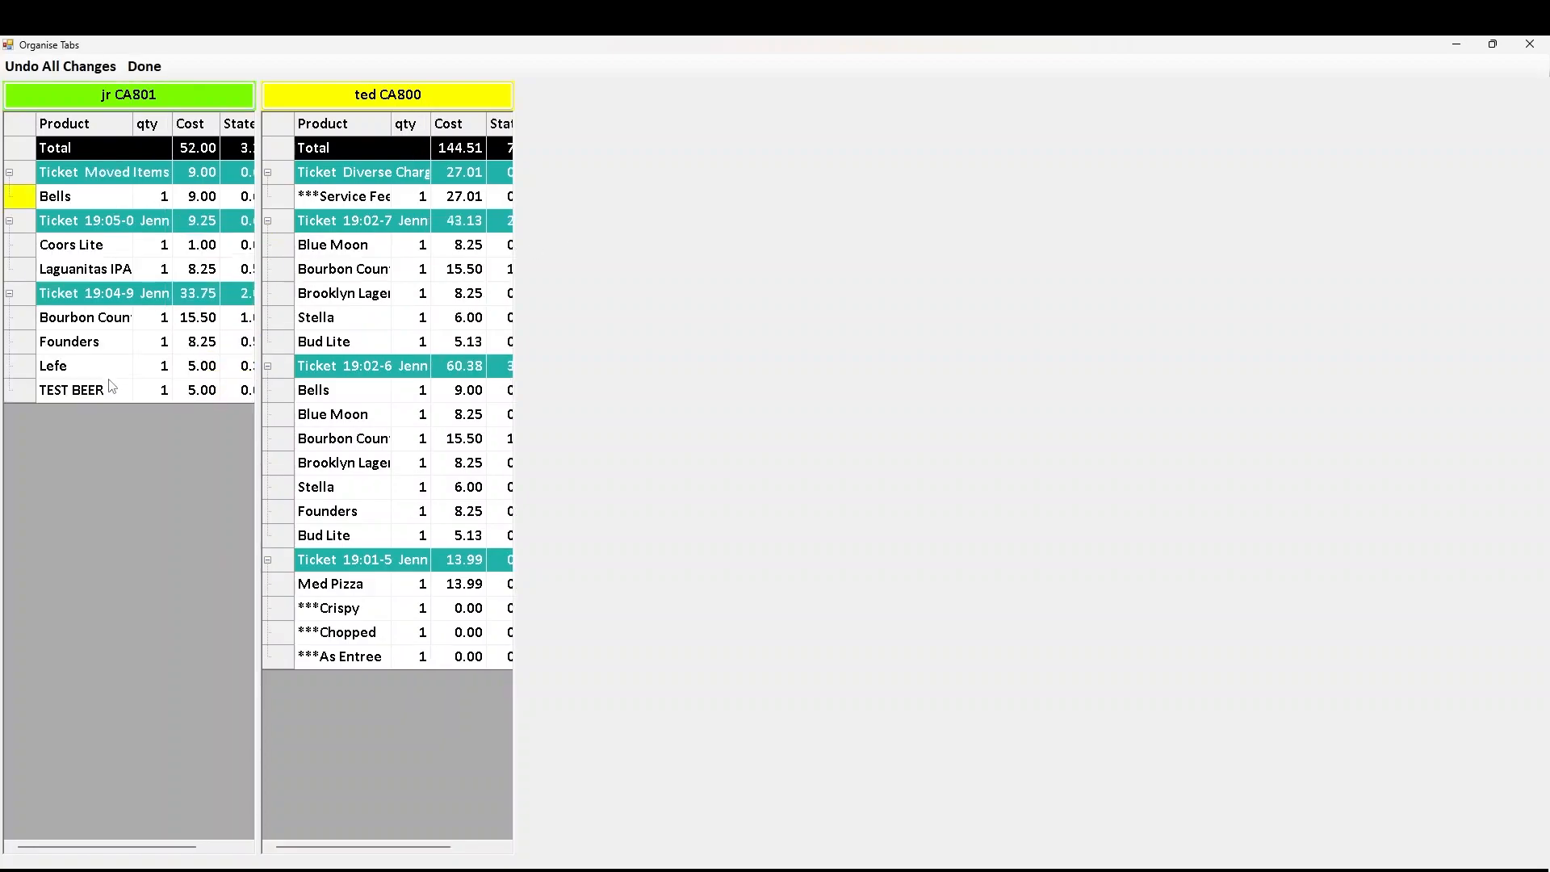
{"action": "left_click_drag", "start_coordinate": [333, 377], "coordinate": [102, 462]}
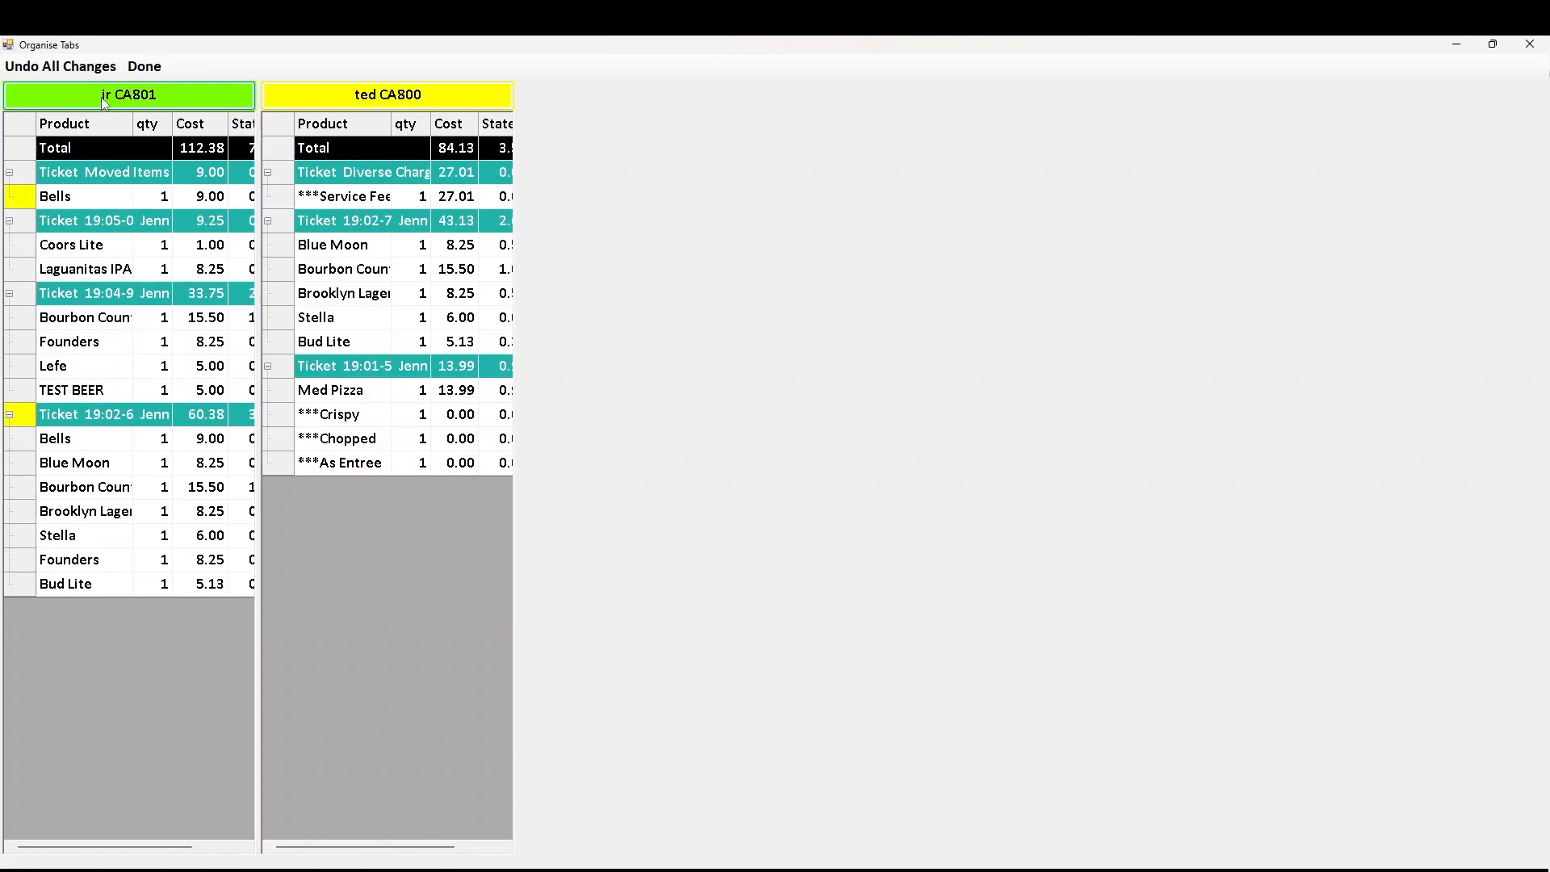
{"action": "left_click", "coordinate": [137, 71]}
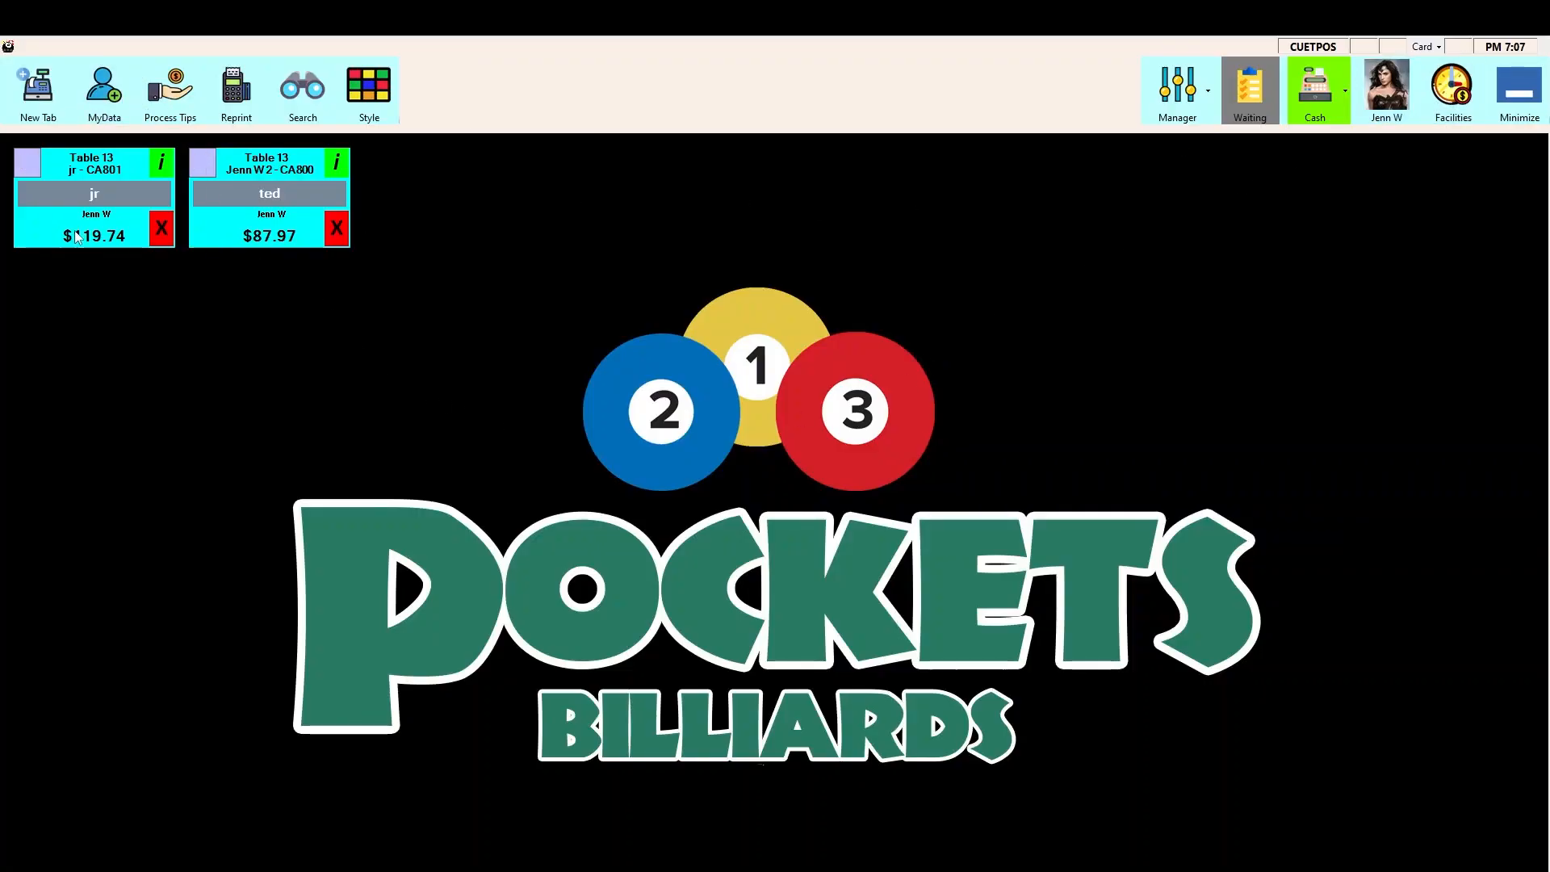
Review the item details of both Table 13 tabs, including the action options for the first tab's moved-items ticket.
{"action": "left_click", "coordinate": [339, 165]}
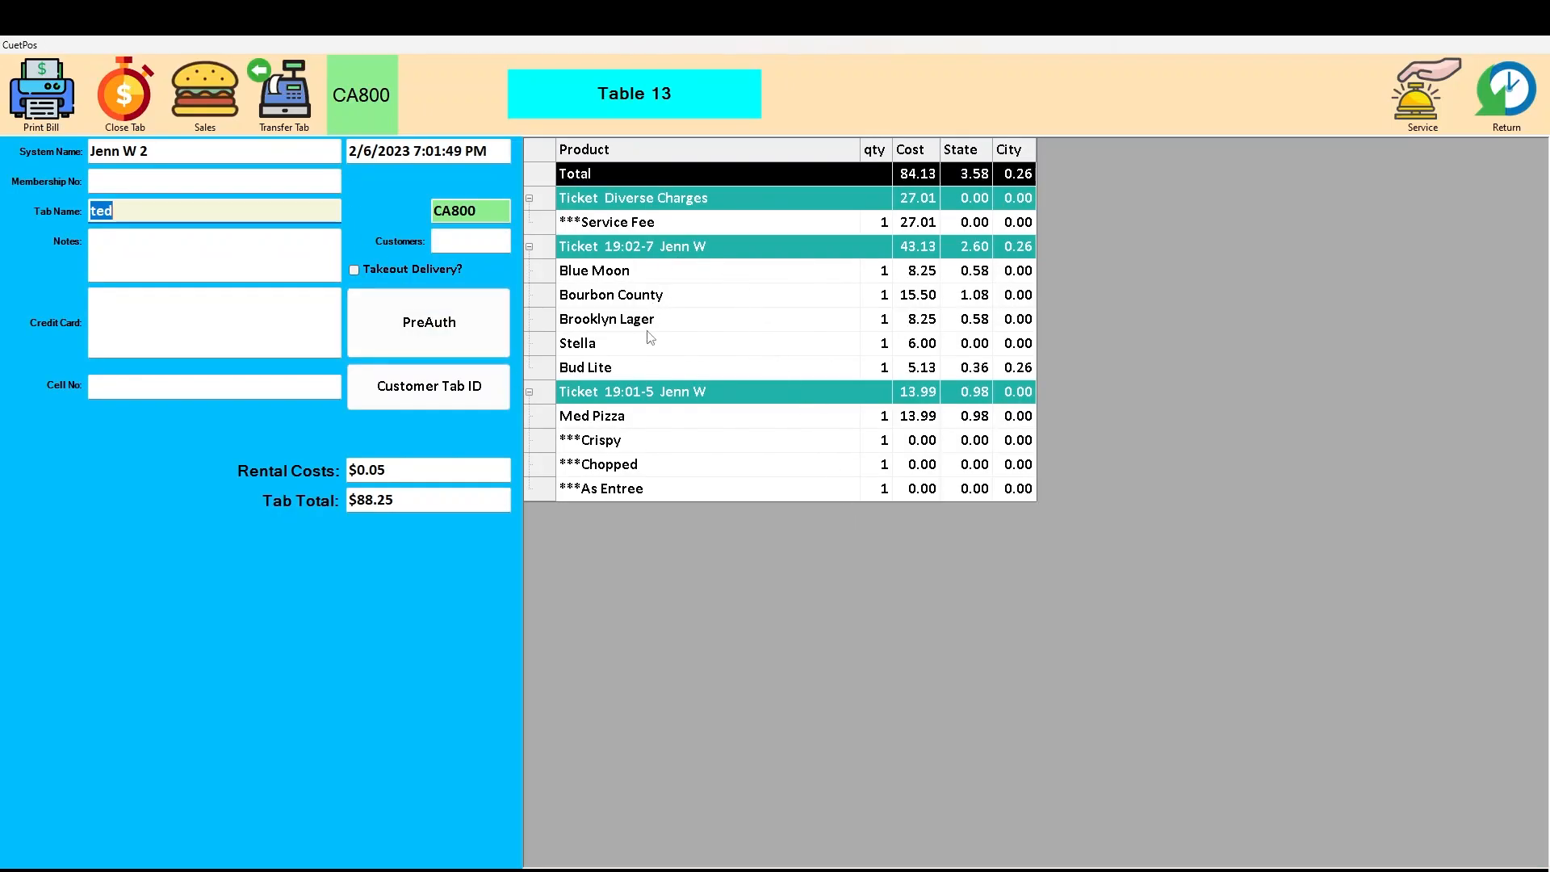
{"action": "left_click", "coordinate": [1506, 95]}
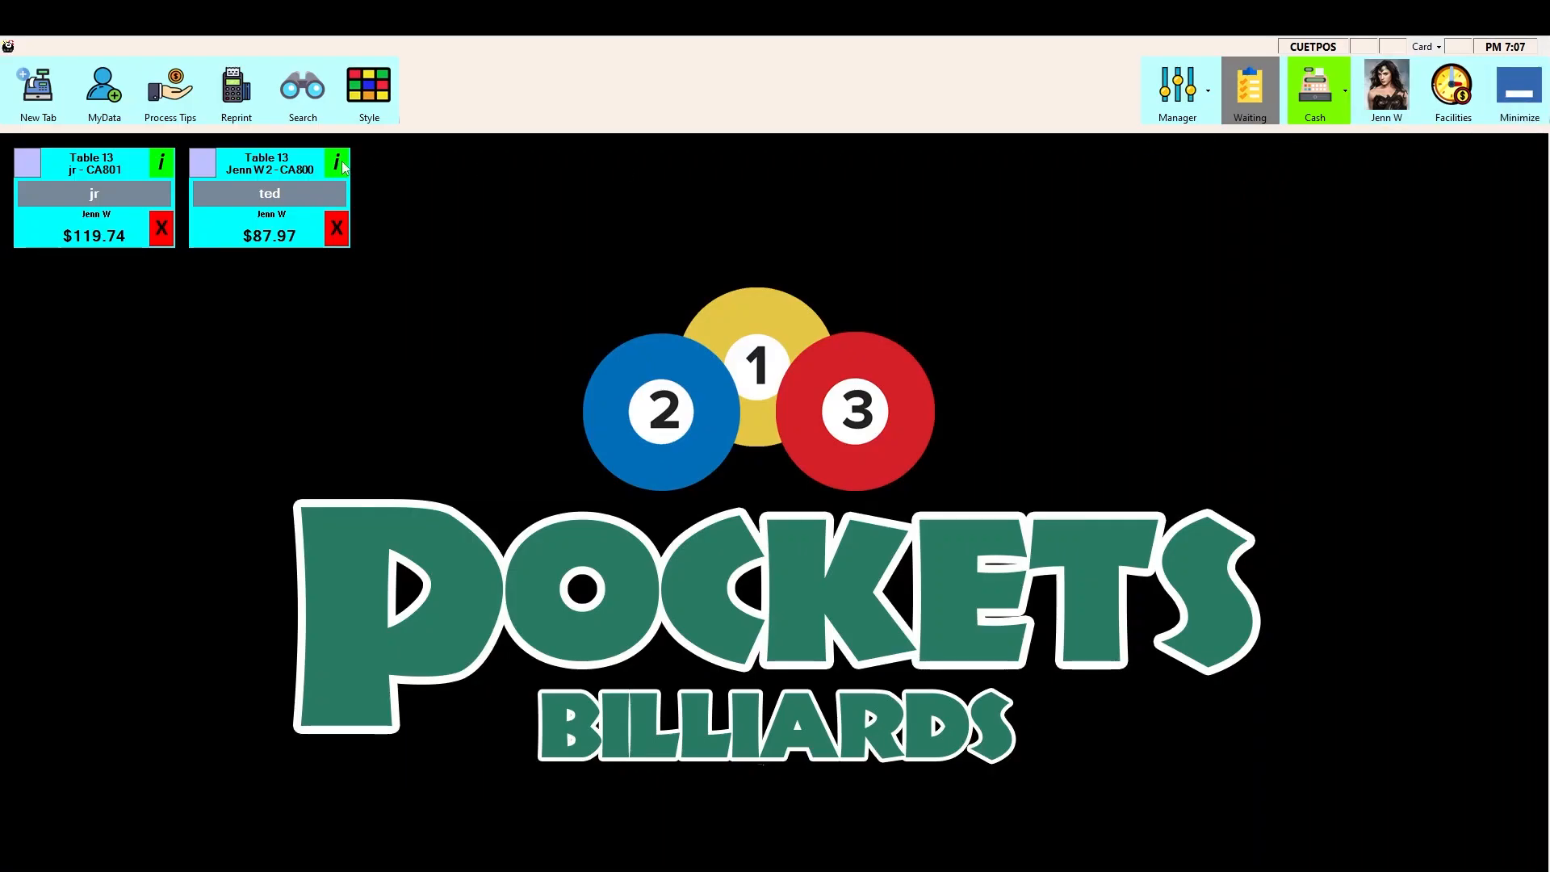
{"action": "left_click", "coordinate": [168, 162]}
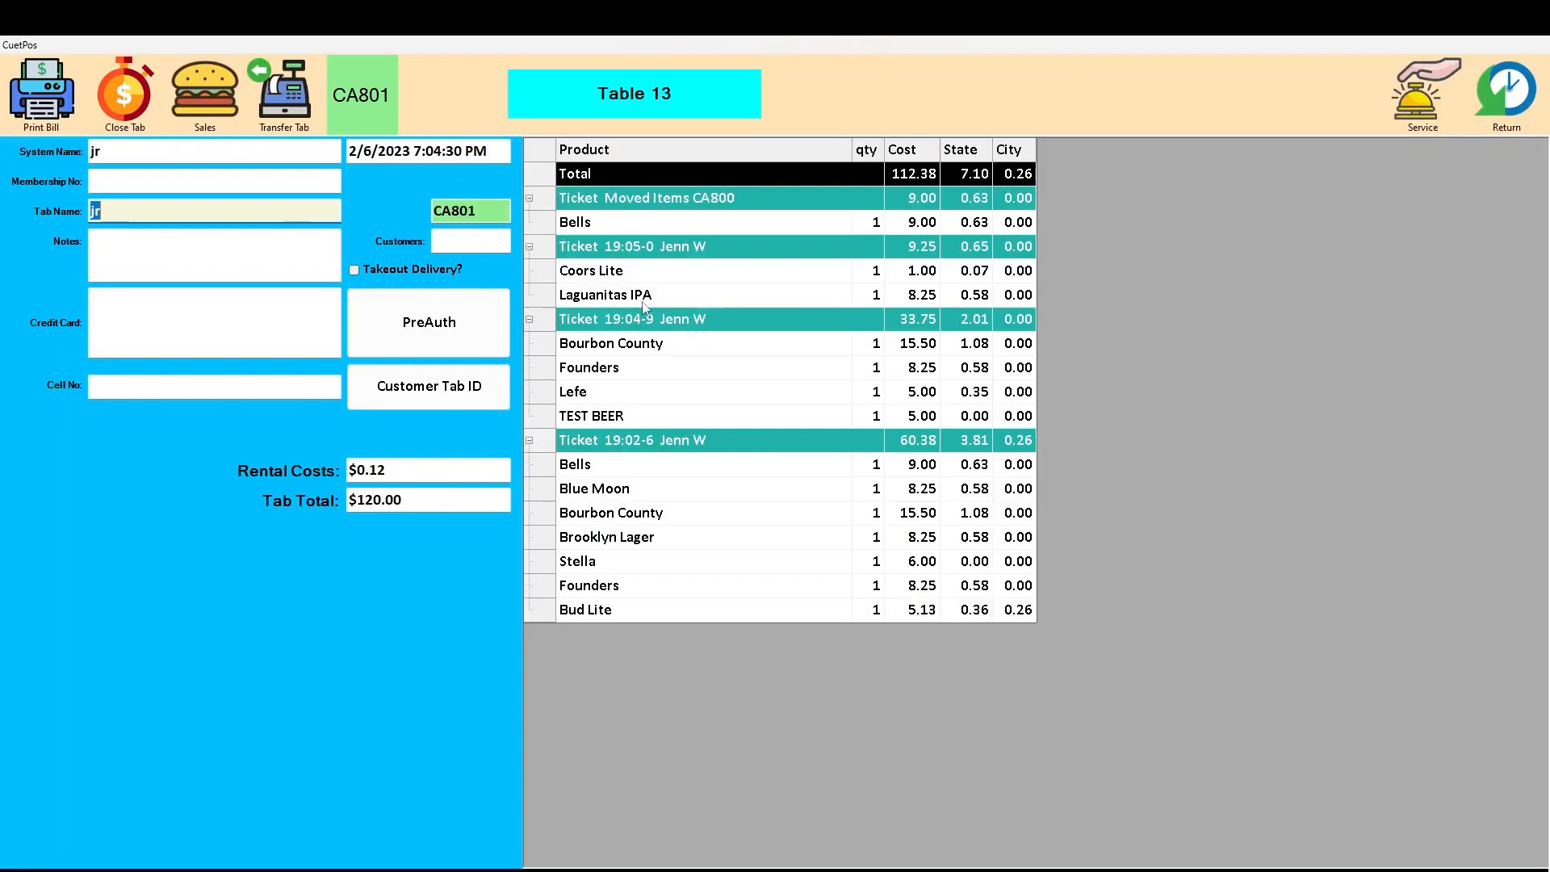
{"action": "left_click", "coordinate": [610, 208]}
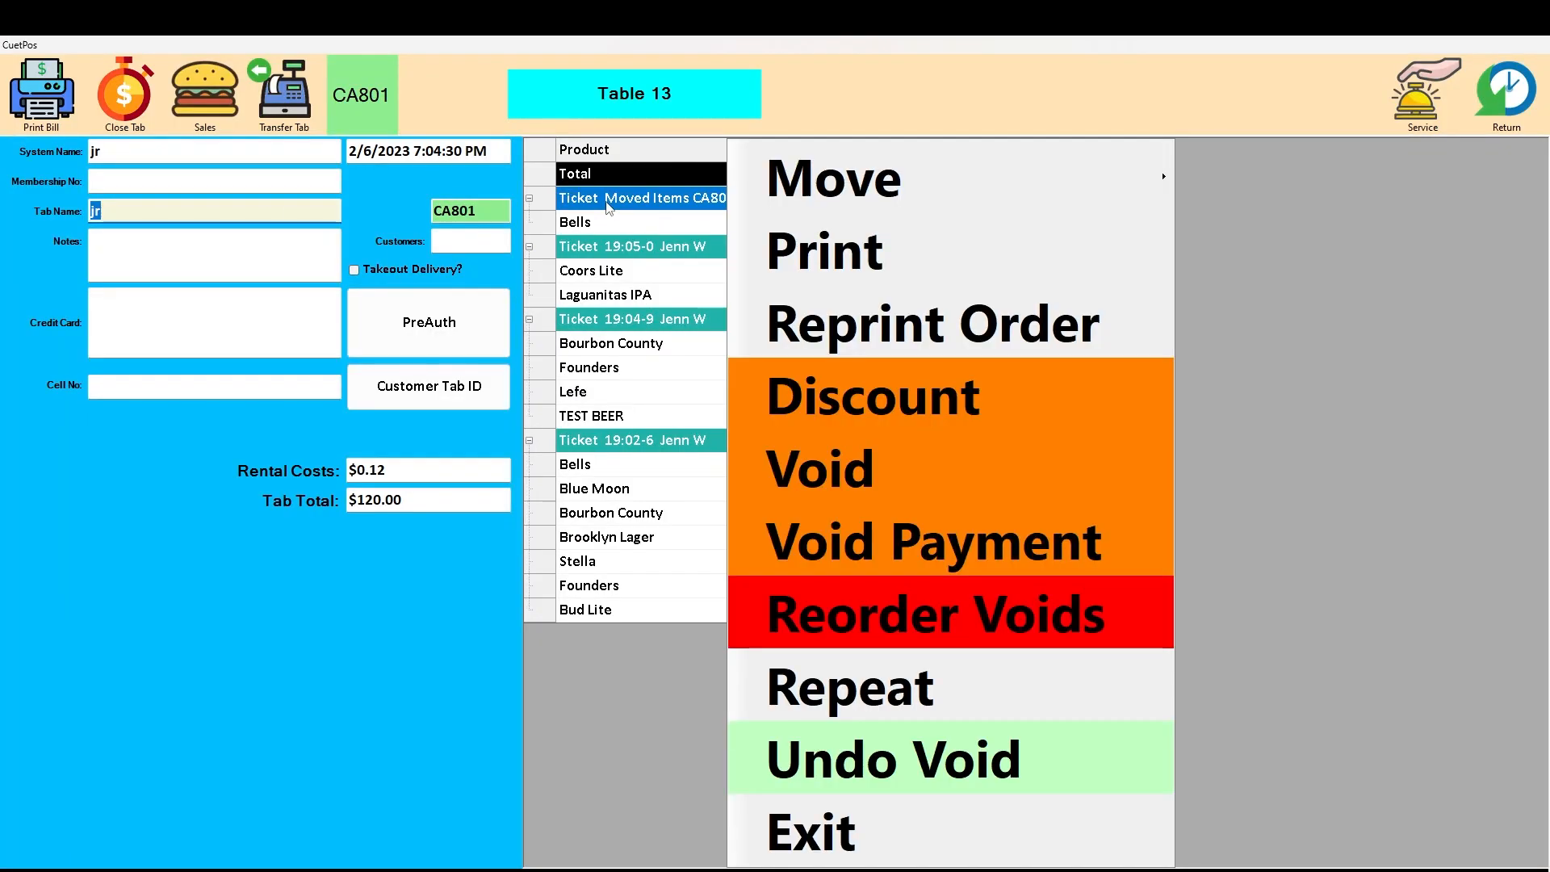
{"action": "left_click", "coordinate": [1336, 510]}
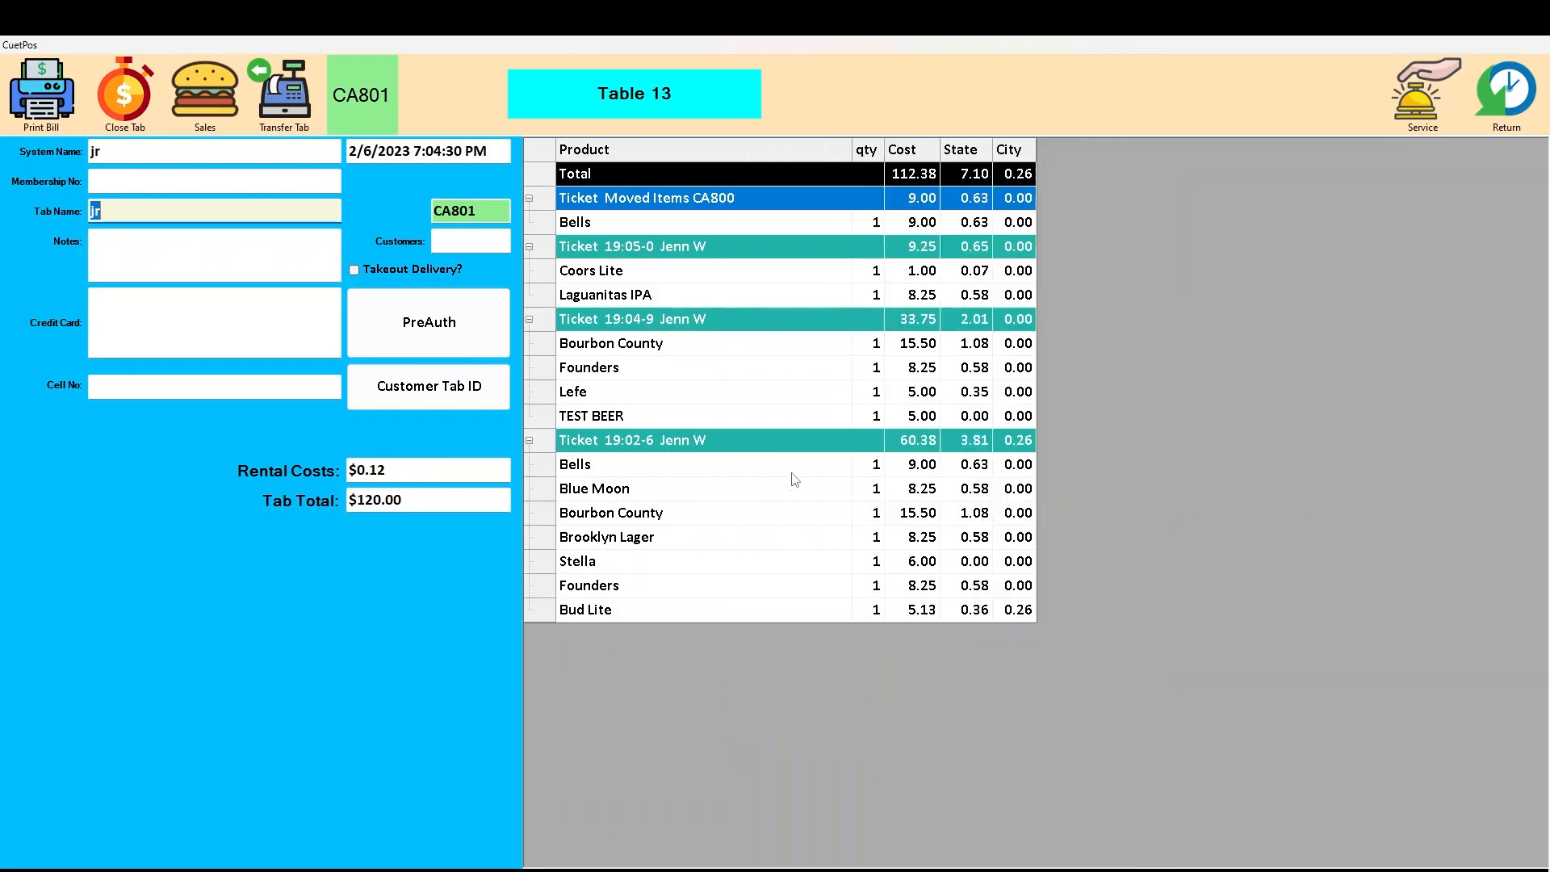
{"action": "left_click", "coordinate": [1521, 99]}
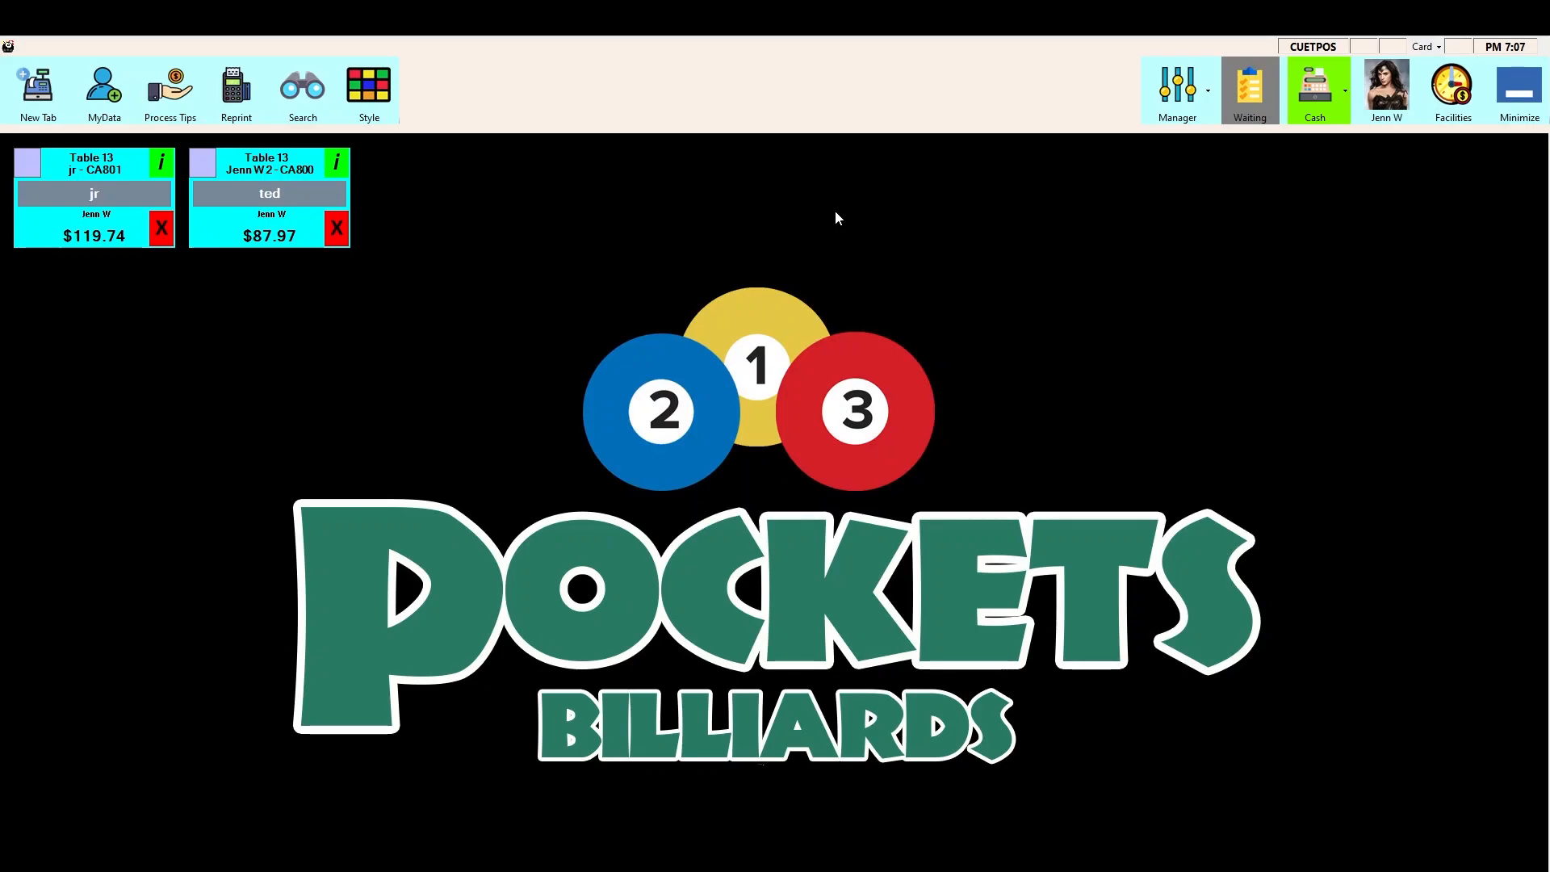
{"action": "key", "text": "super"}
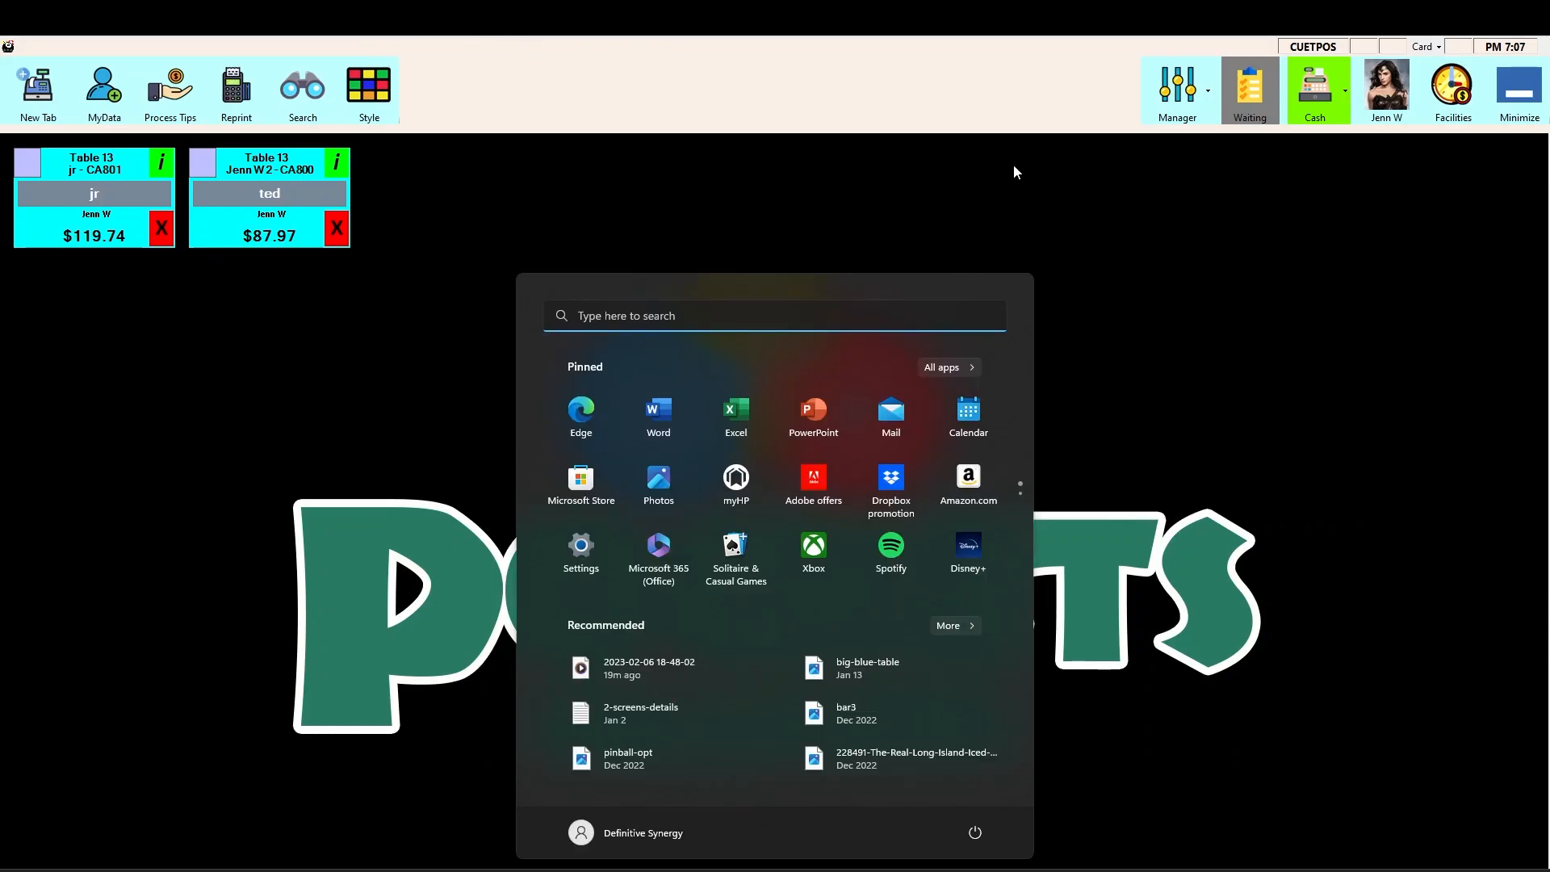
{"action": "key", "text": "super"}
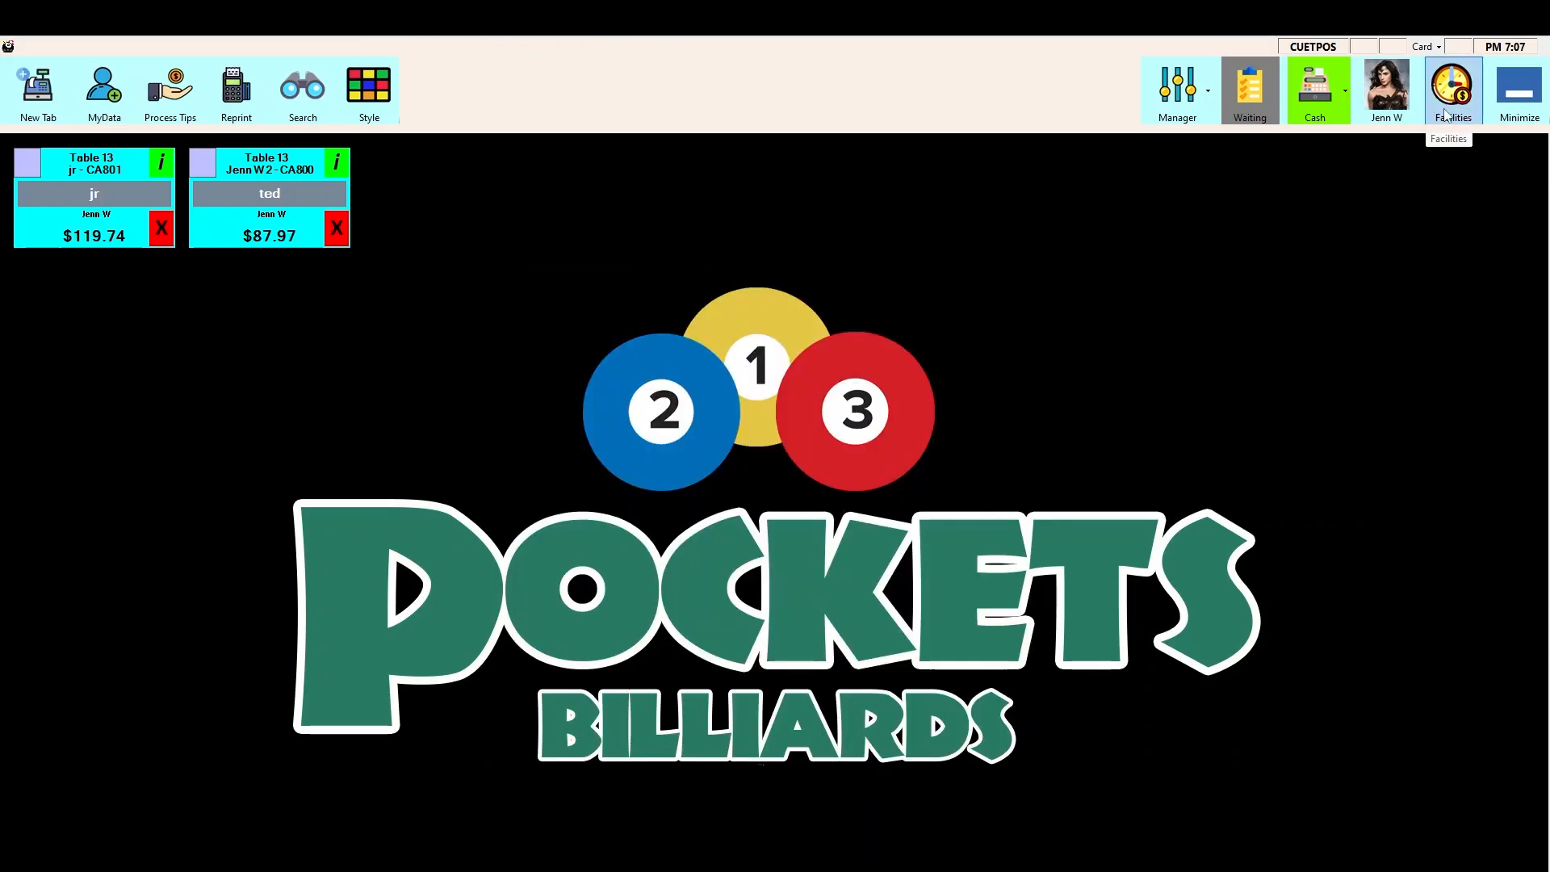
Start closing Table 13 from the floor plan and set both customer tabs to Move Player To Tab.
{"action": "left_click", "coordinate": [1446, 113]}
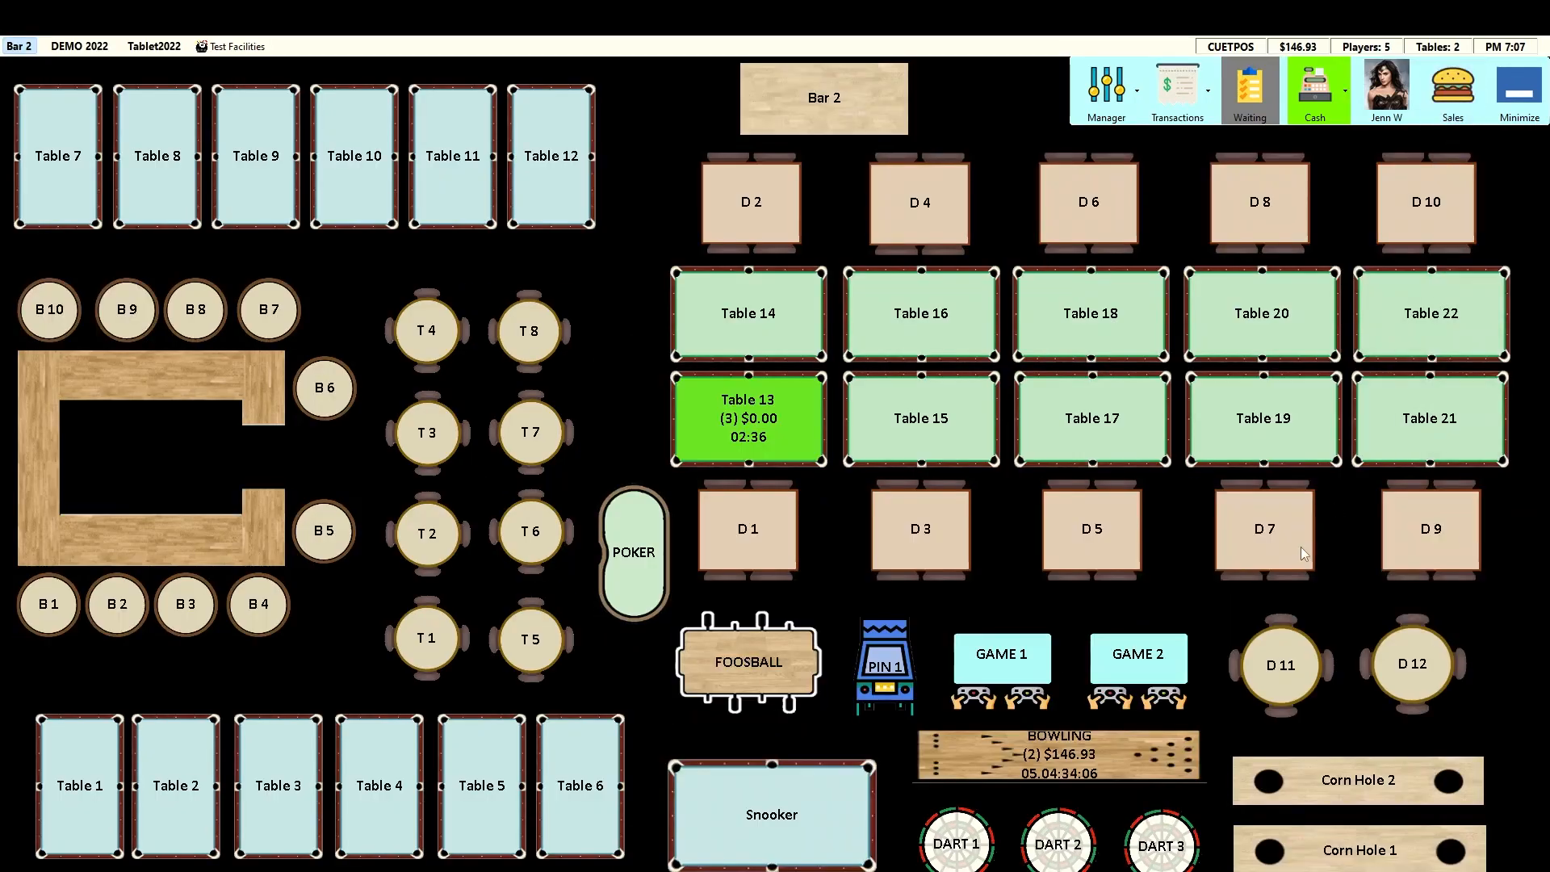
{"action": "left_click", "coordinate": [729, 443]}
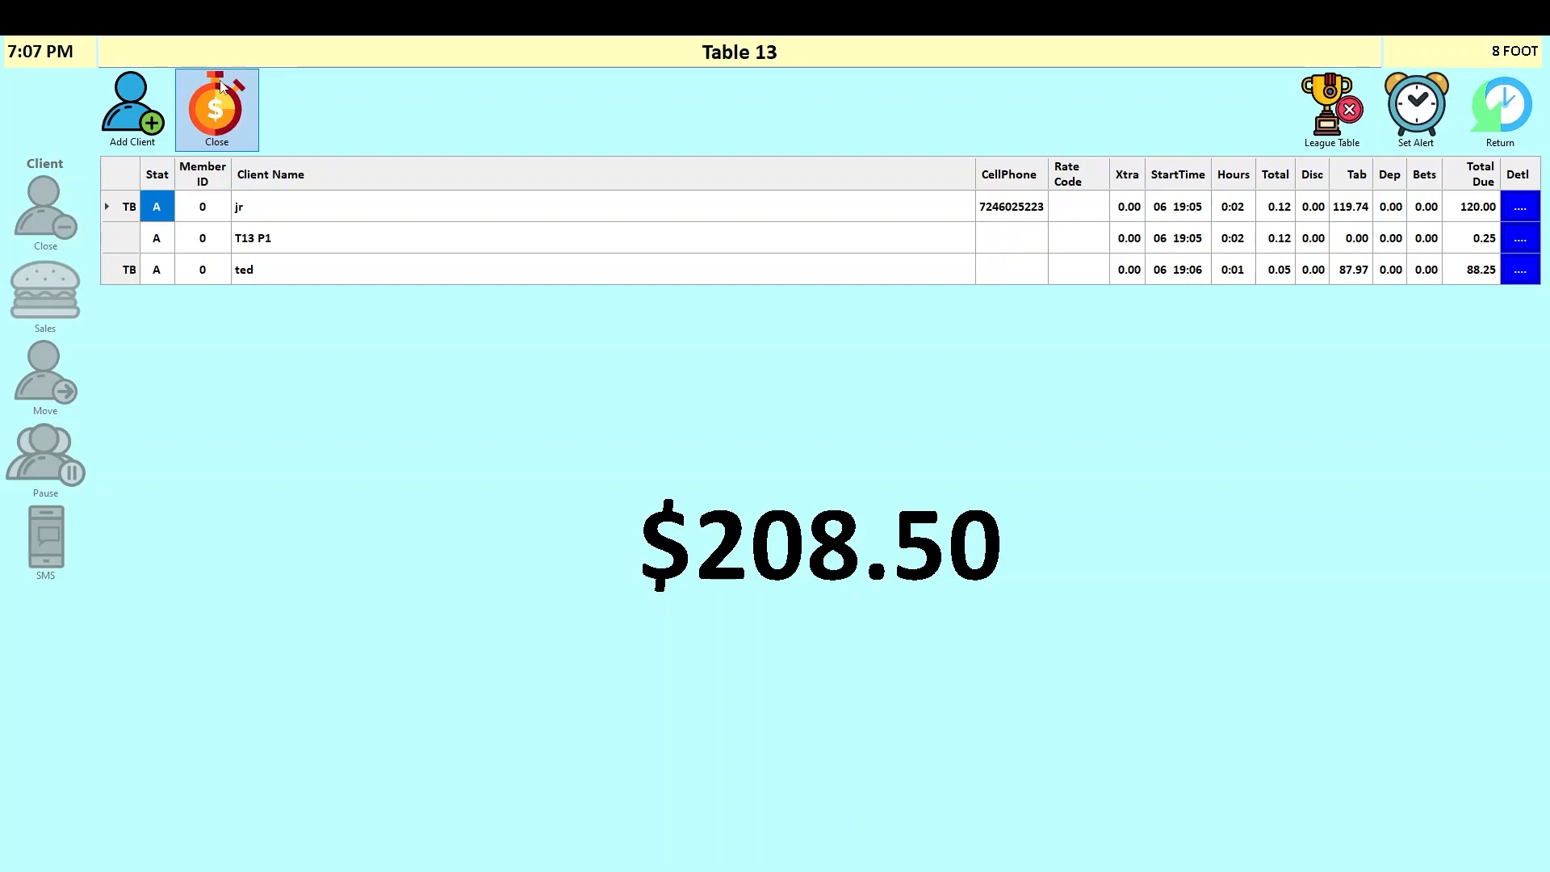
{"action": "left_click", "coordinate": [202, 97]}
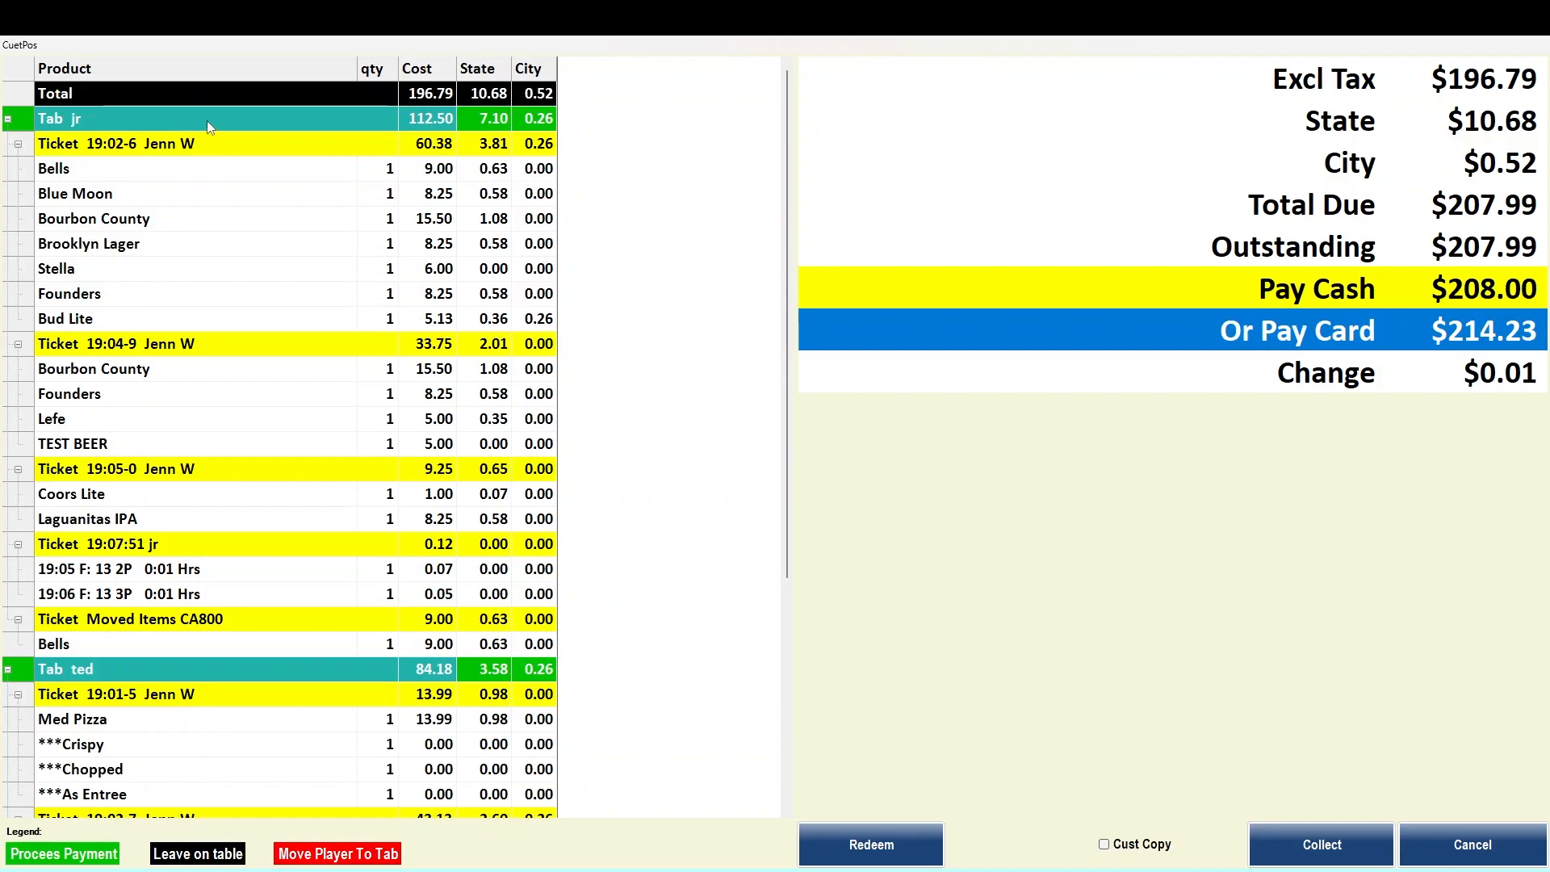
{"action": "left_click", "coordinate": [202, 121]}
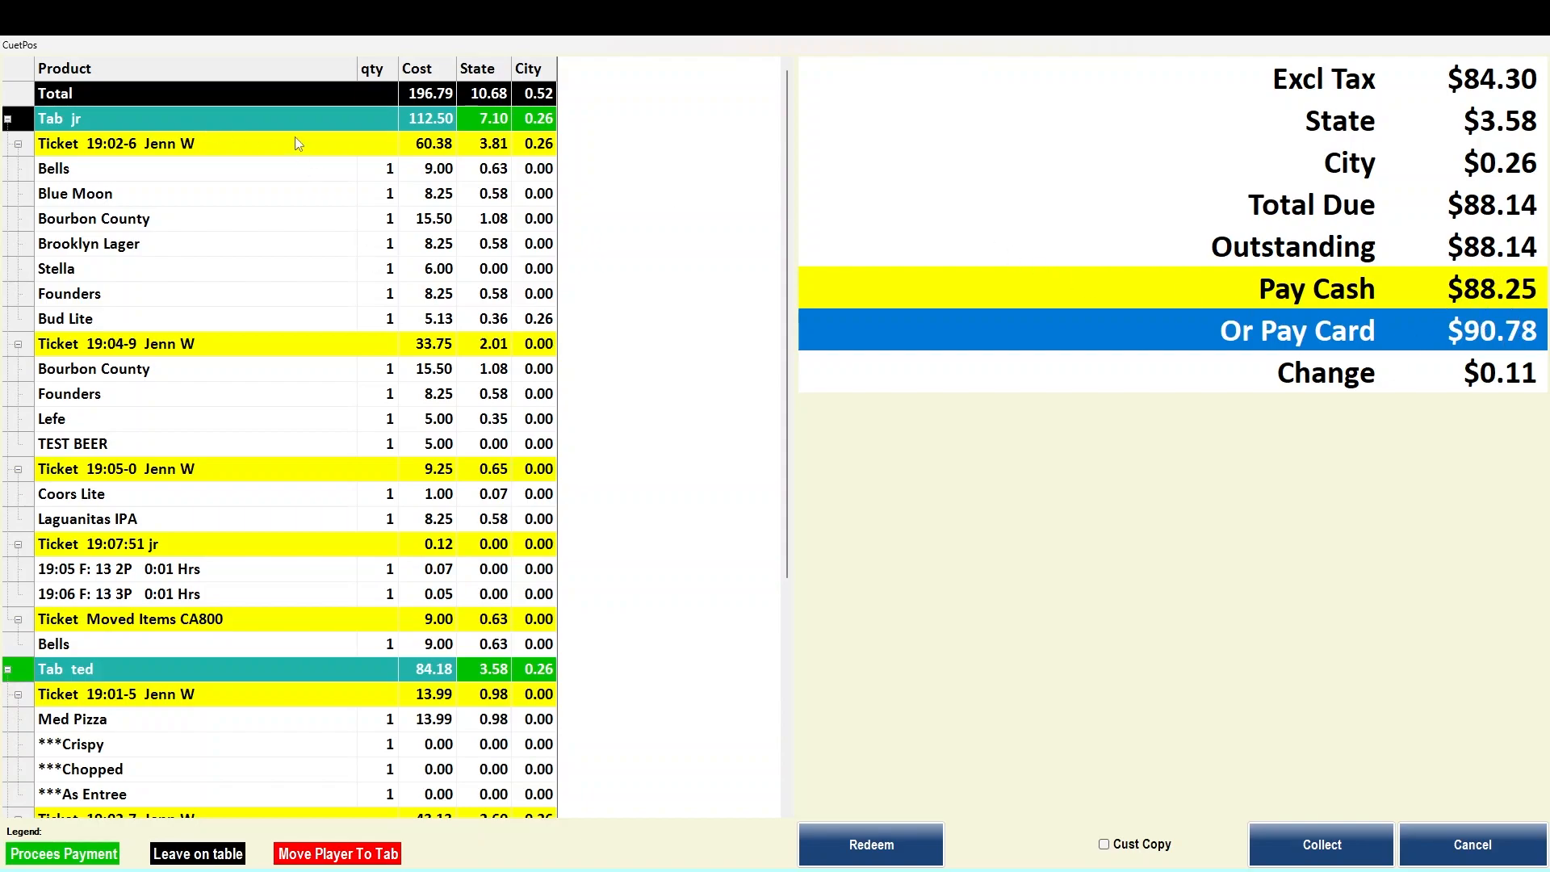
{"action": "left_click", "coordinate": [243, 118]}
{"action": "left_click", "coordinate": [230, 675]}
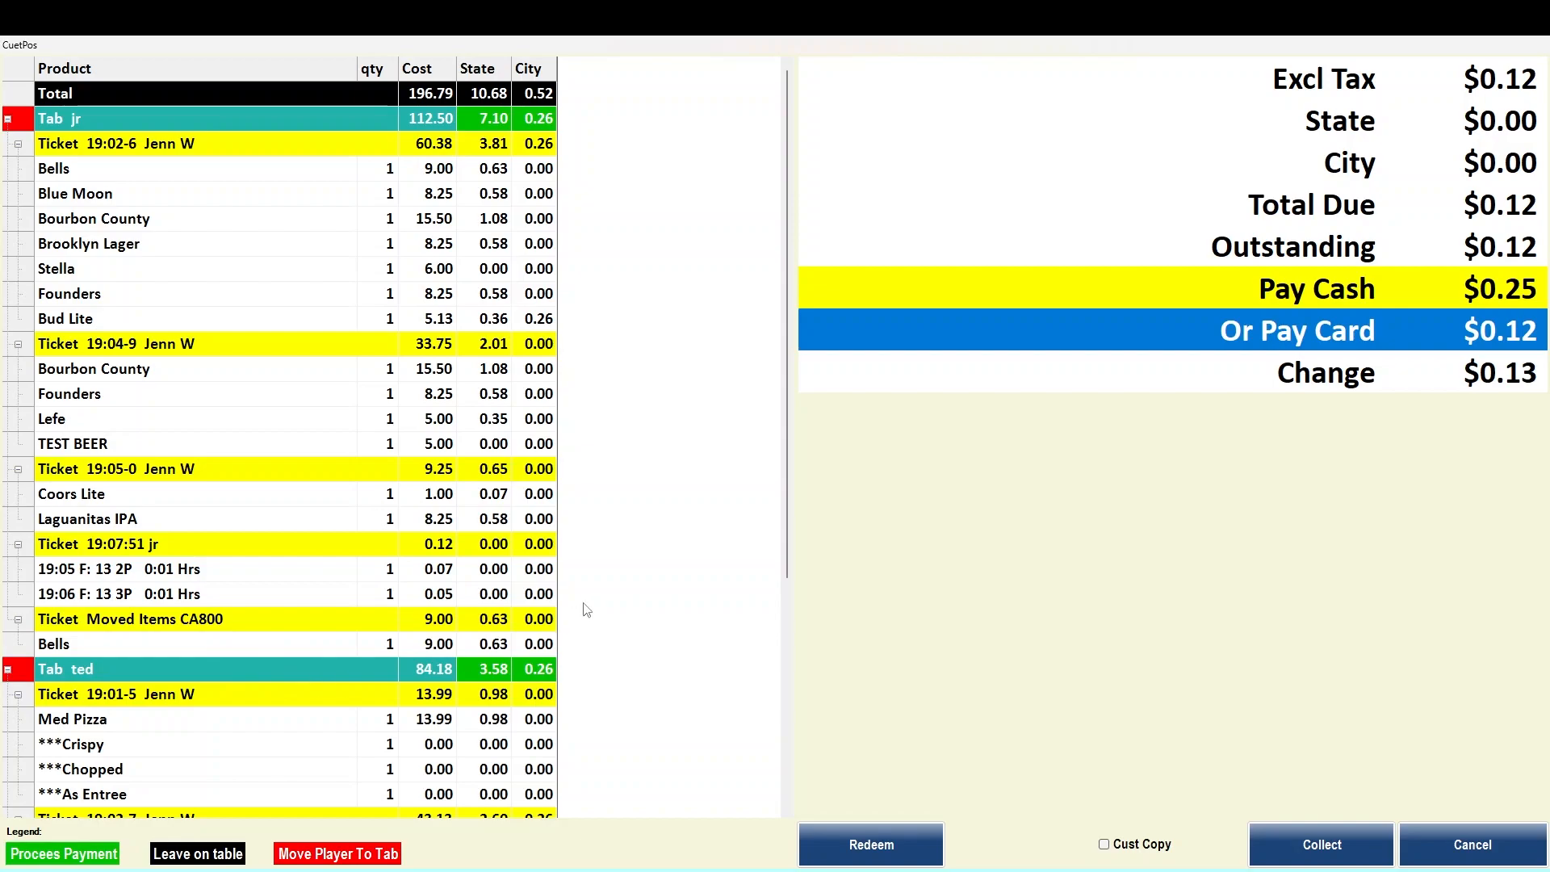
Transfer the T13 P1 rental ticket to the first customer's tab and complete the closing of Table 13.
{"action": "left_click_drag", "start_coordinate": [788, 569], "coordinate": [787, 832]}
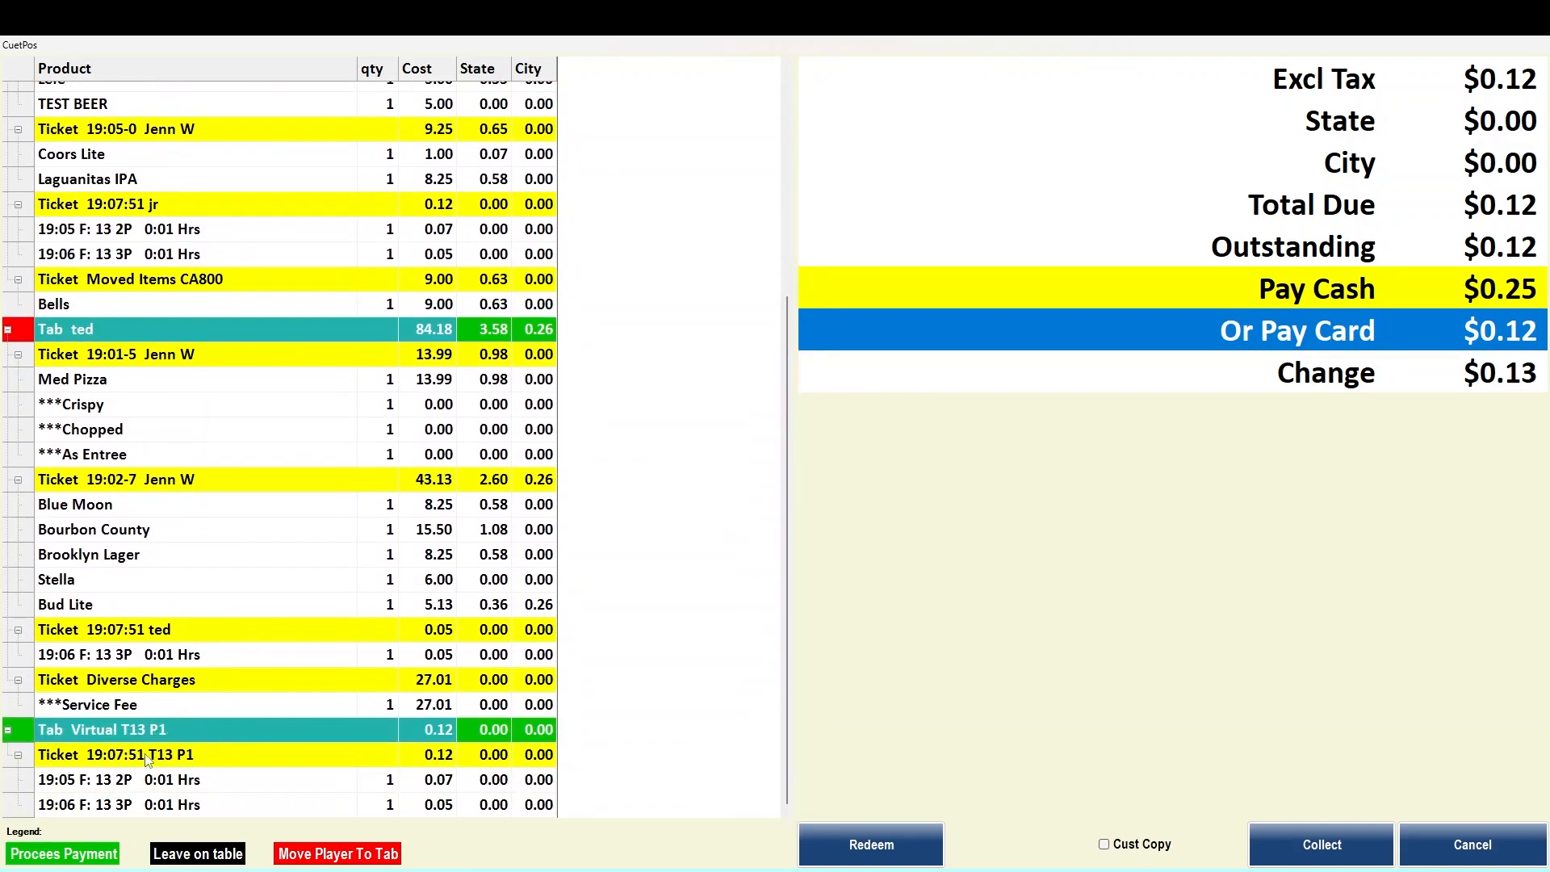
{"action": "left_click_drag", "start_coordinate": [148, 761], "coordinate": [208, 179]}
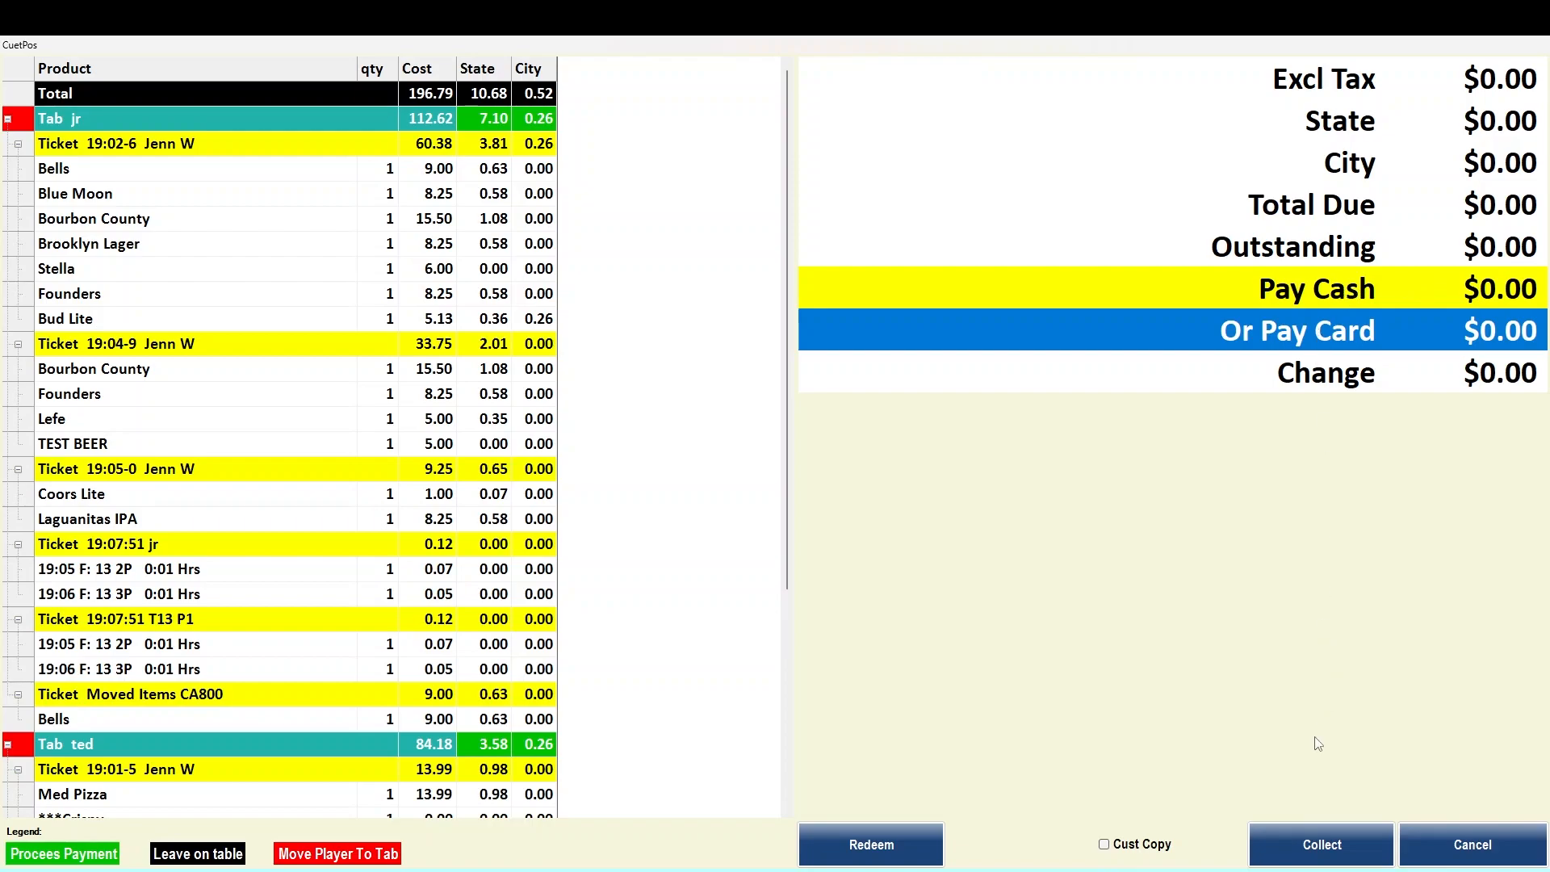
{"action": "left_click", "coordinate": [1305, 846]}
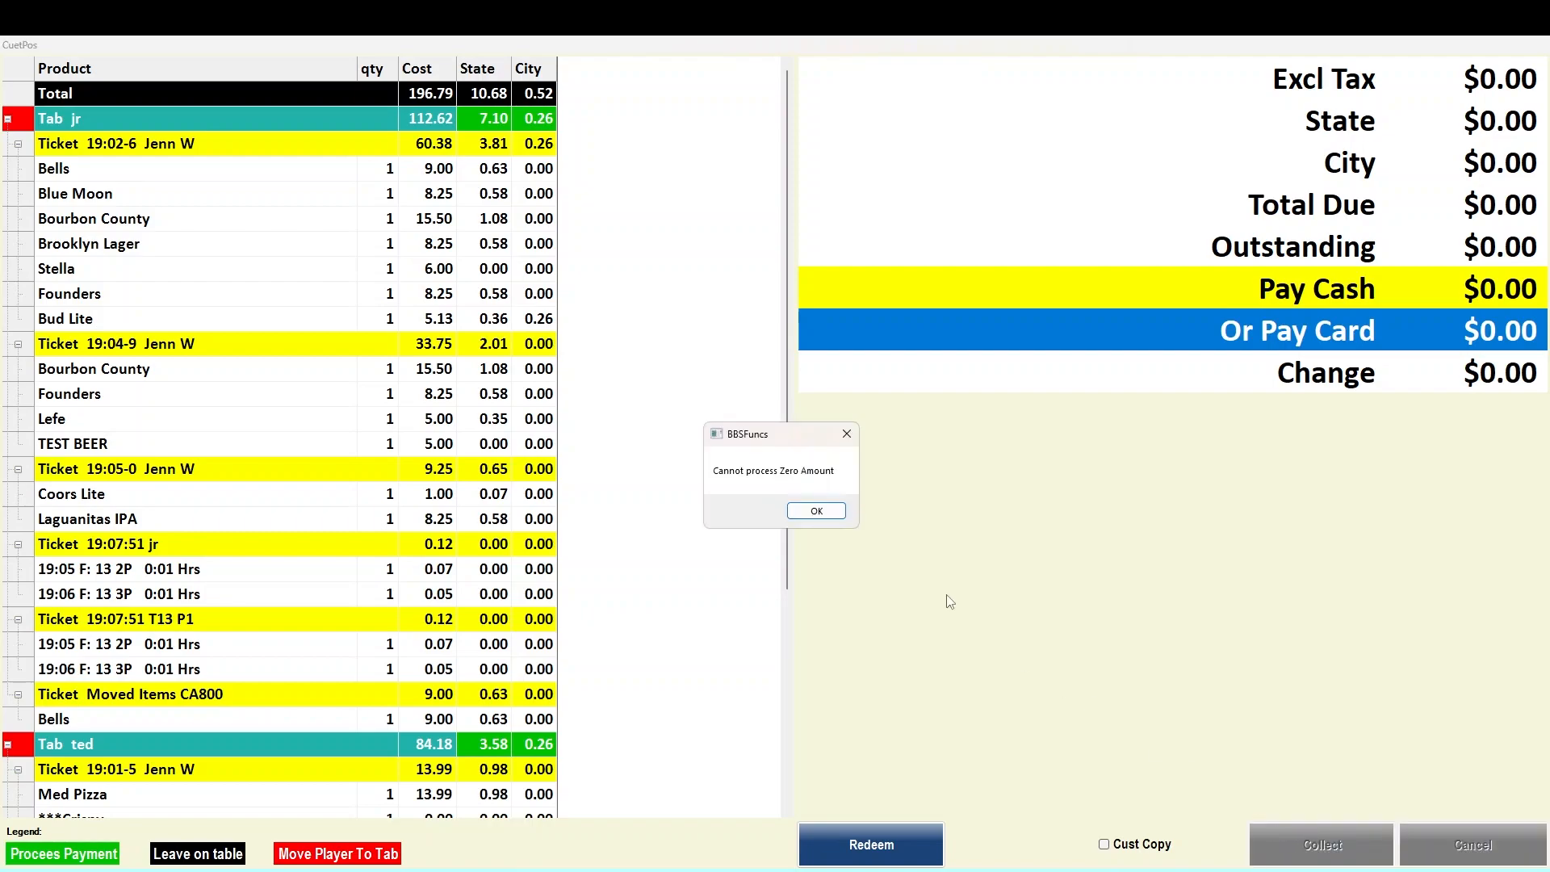
{"action": "left_click", "coordinate": [814, 510]}
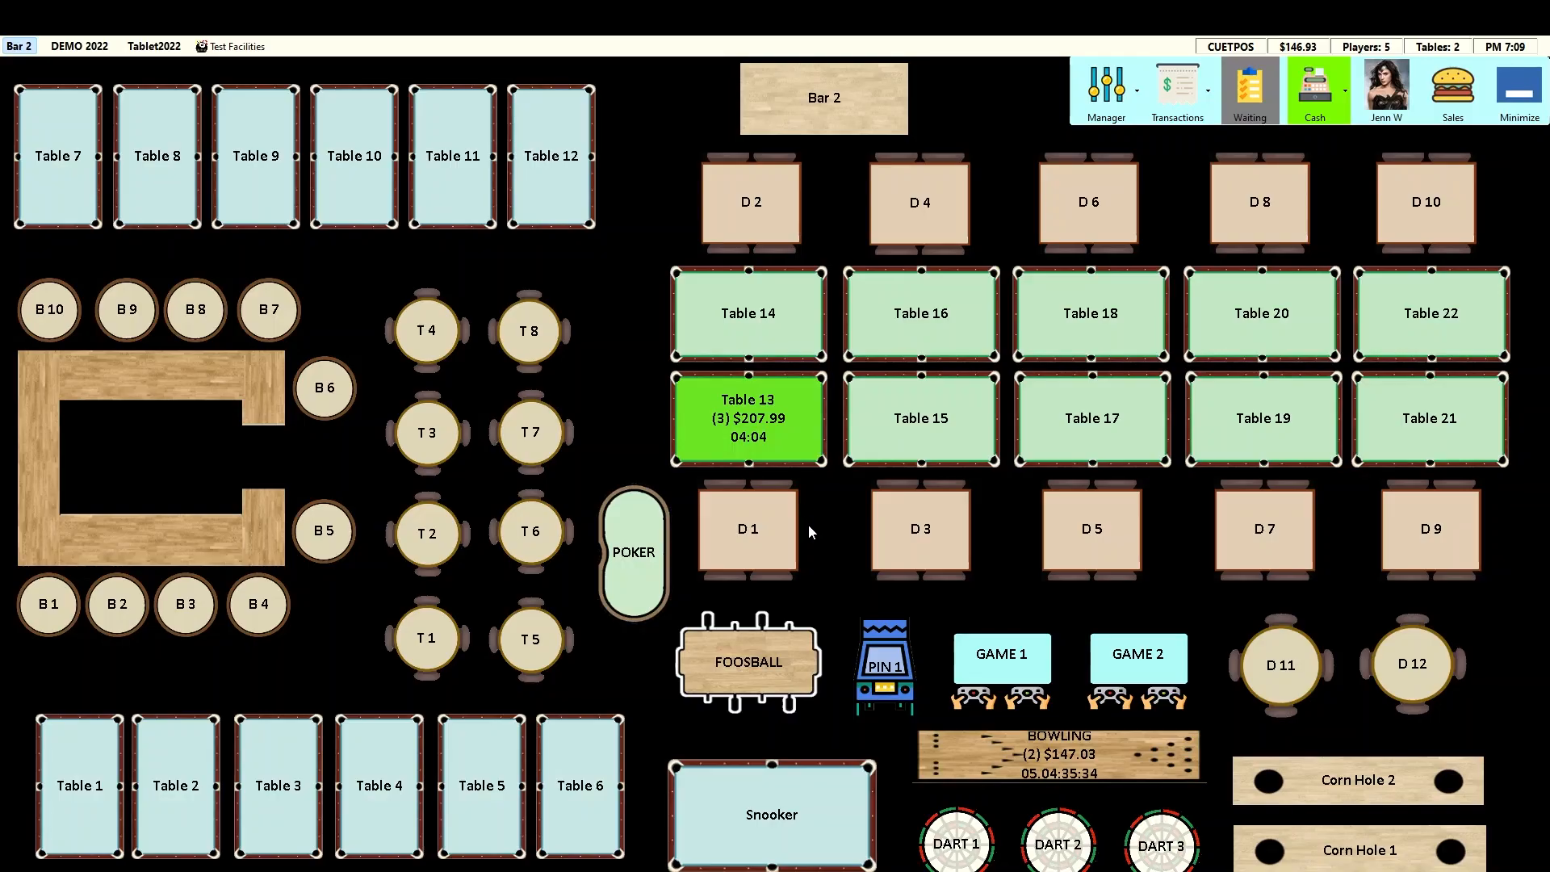
Move both open tabs from Sales to dining table D 2 and return to the floor plan.
{"action": "left_click", "coordinate": [1454, 89]}
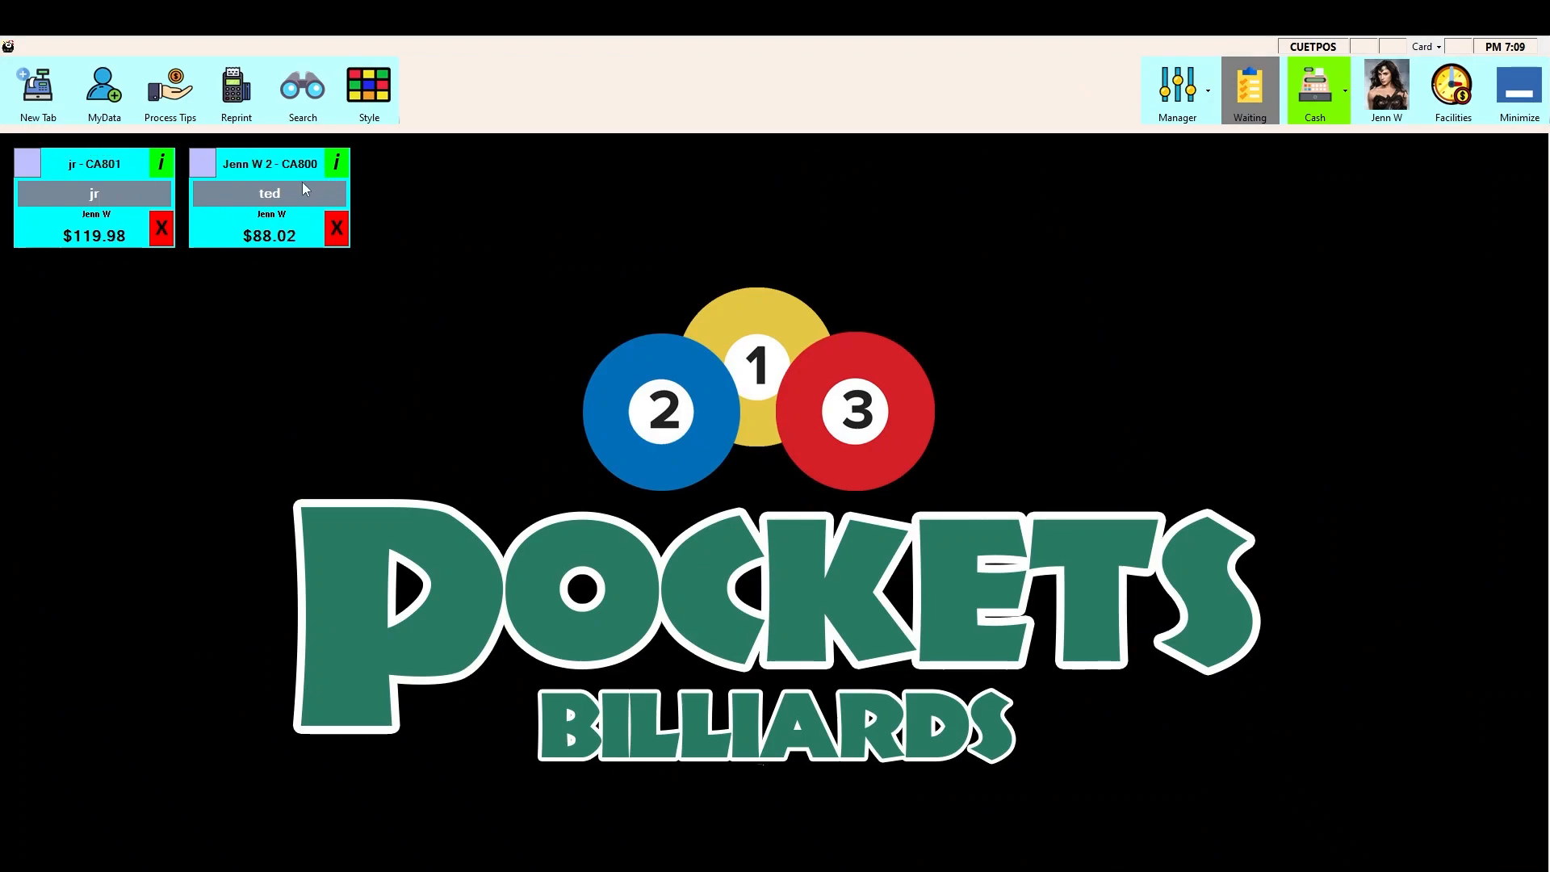
{"action": "left_click", "coordinate": [203, 164]}
{"action": "left_click", "coordinate": [30, 166]}
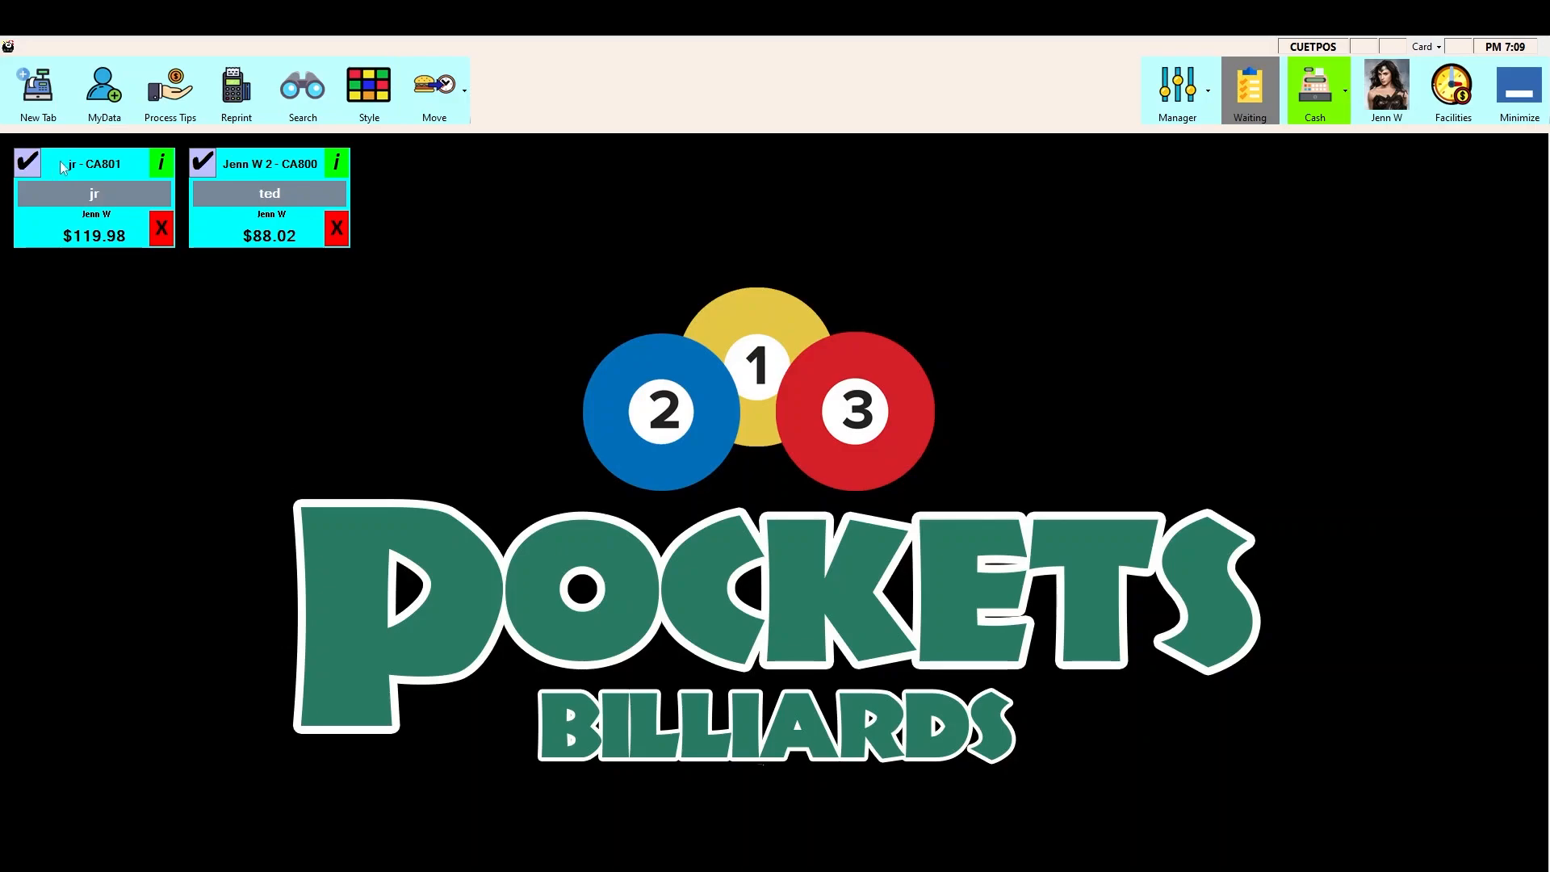
{"action": "left_click", "coordinate": [434, 87]}
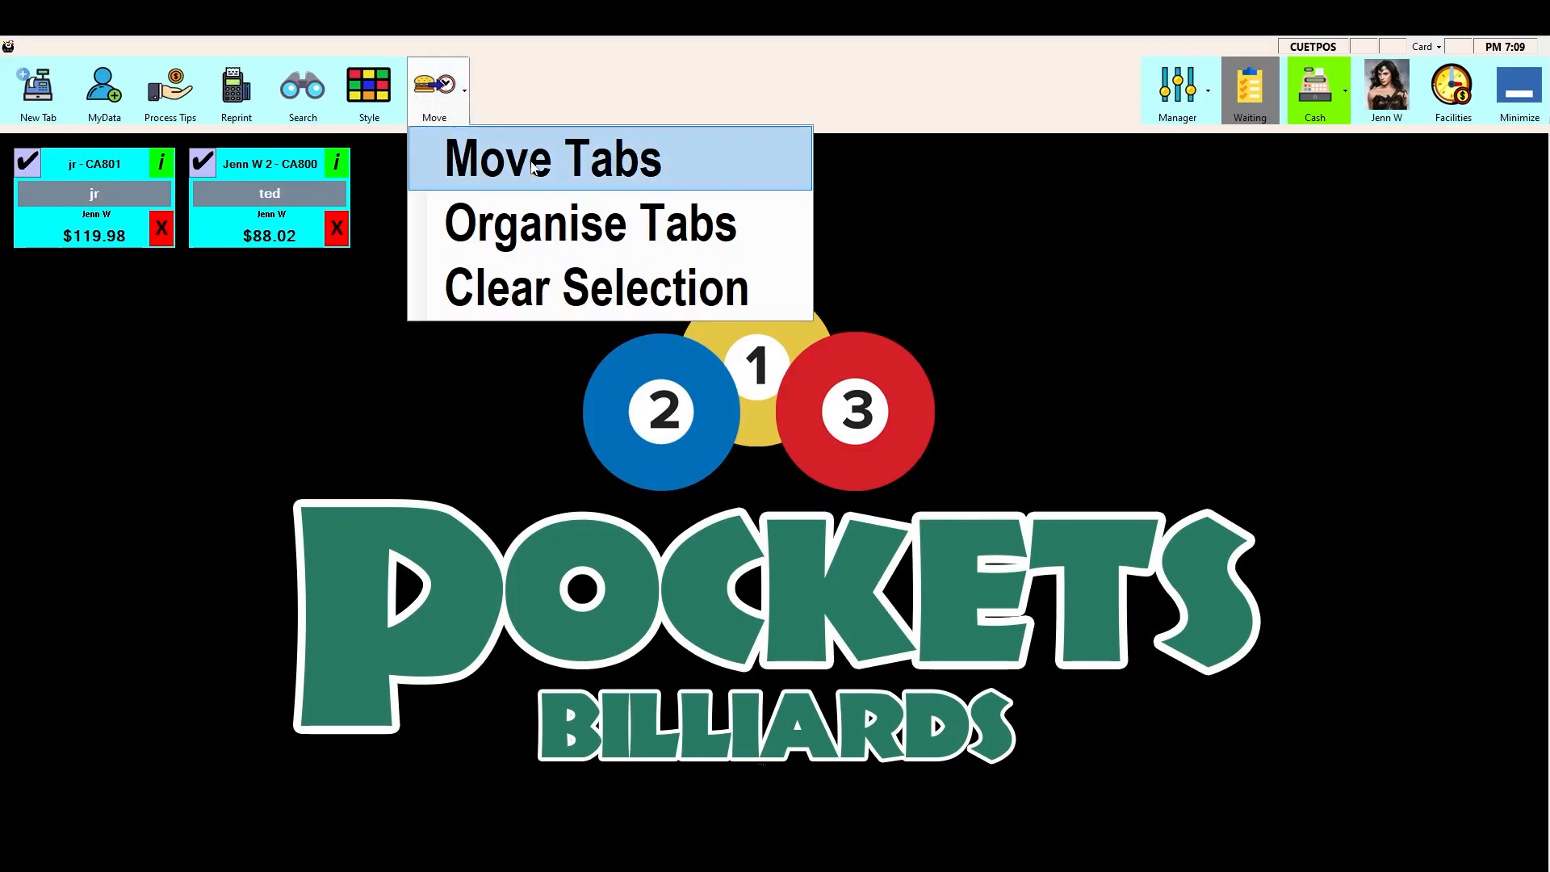
{"action": "left_click", "coordinate": [532, 168]}
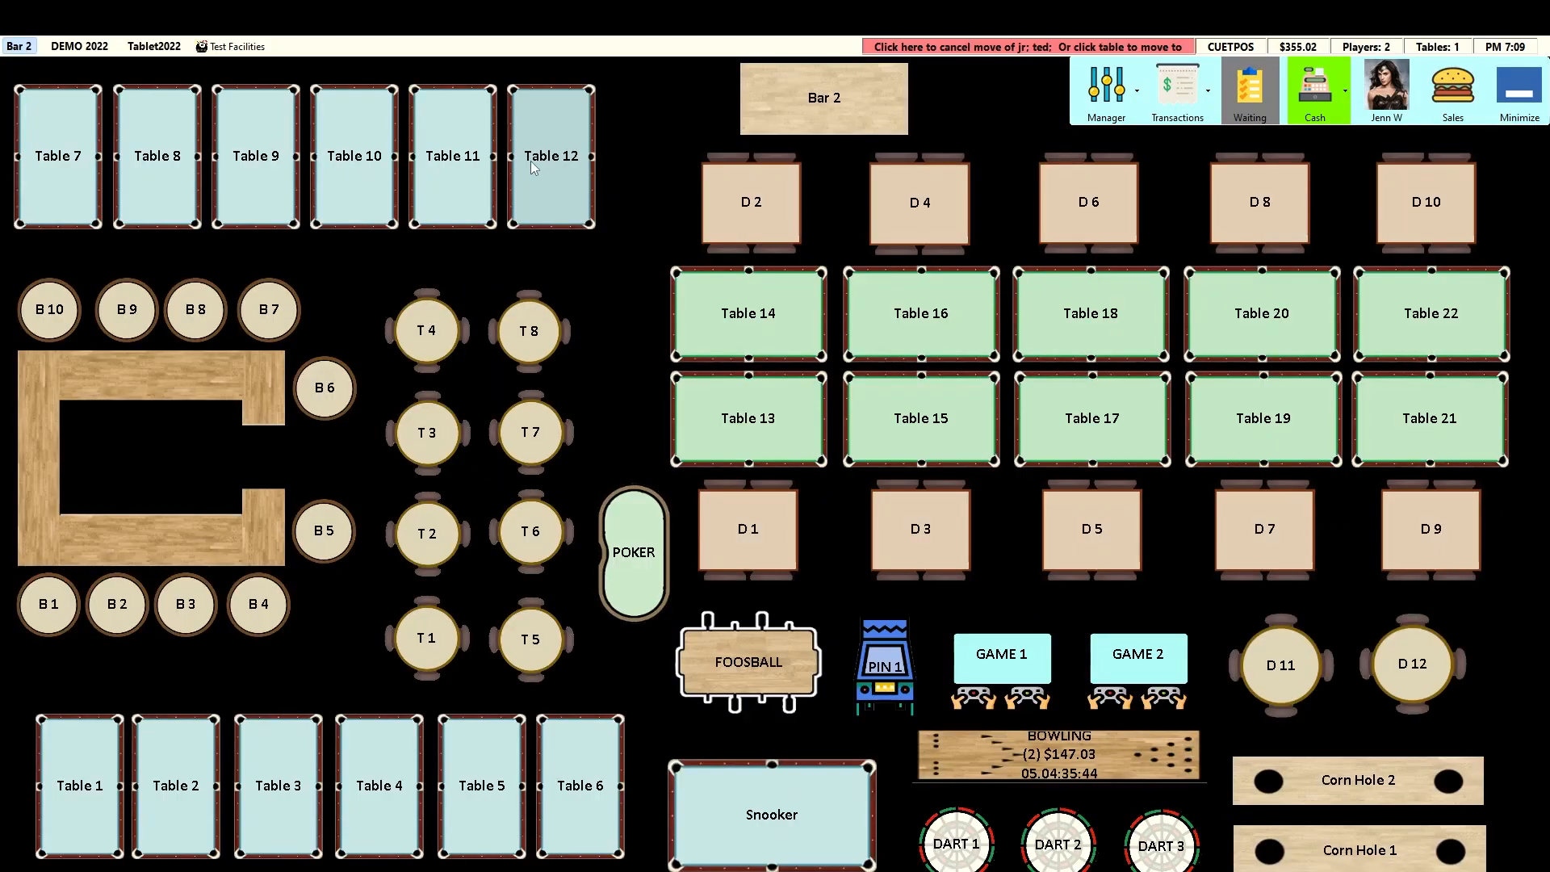
{"action": "left_click", "coordinate": [751, 212]}
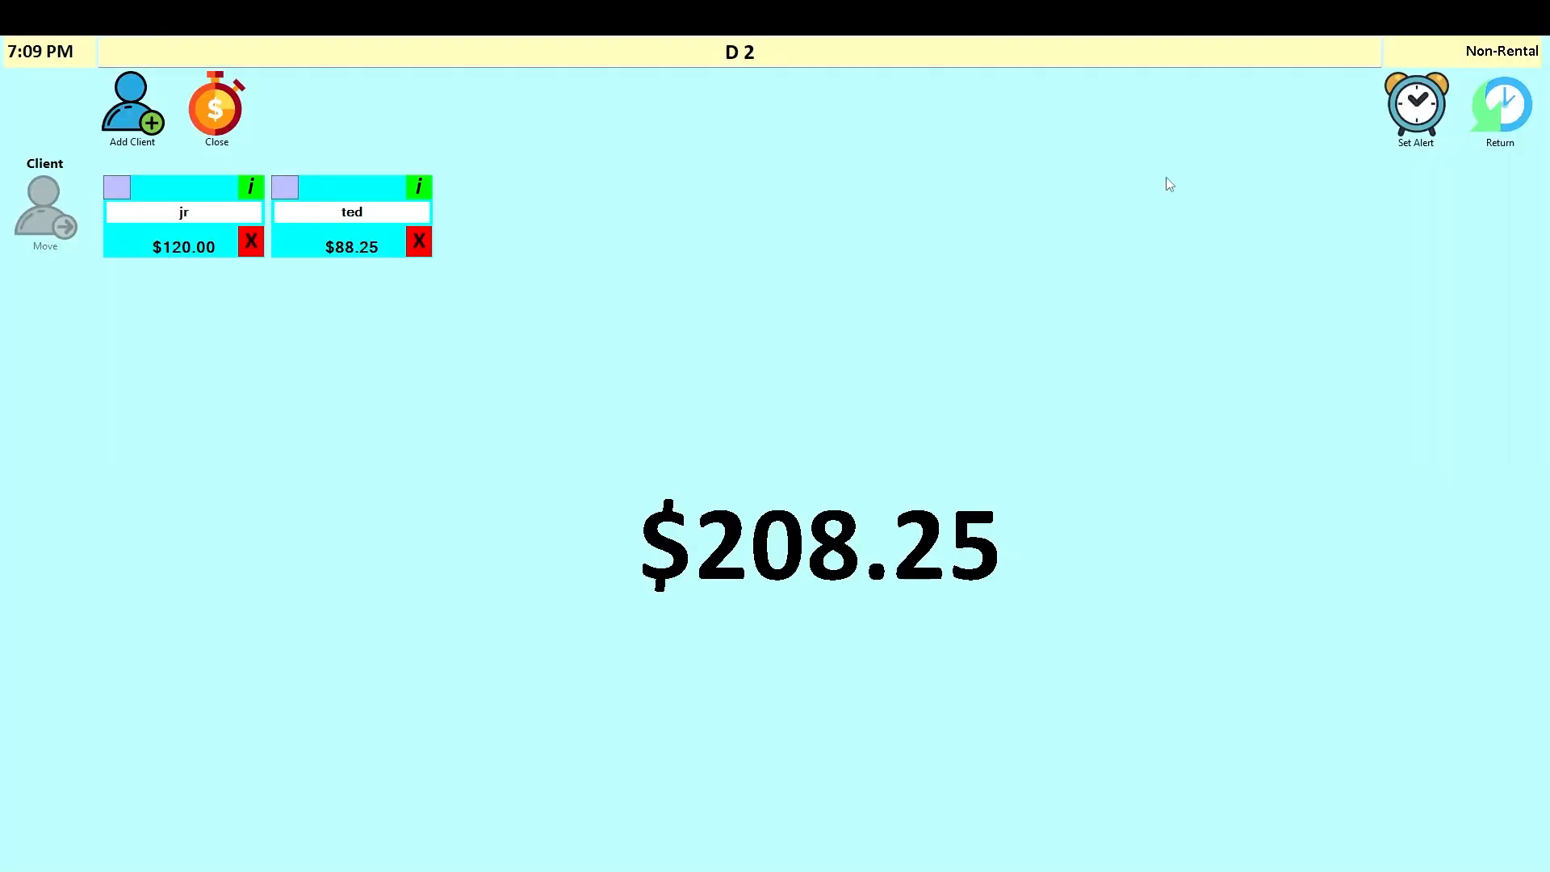
{"action": "left_click", "coordinate": [1506, 110]}
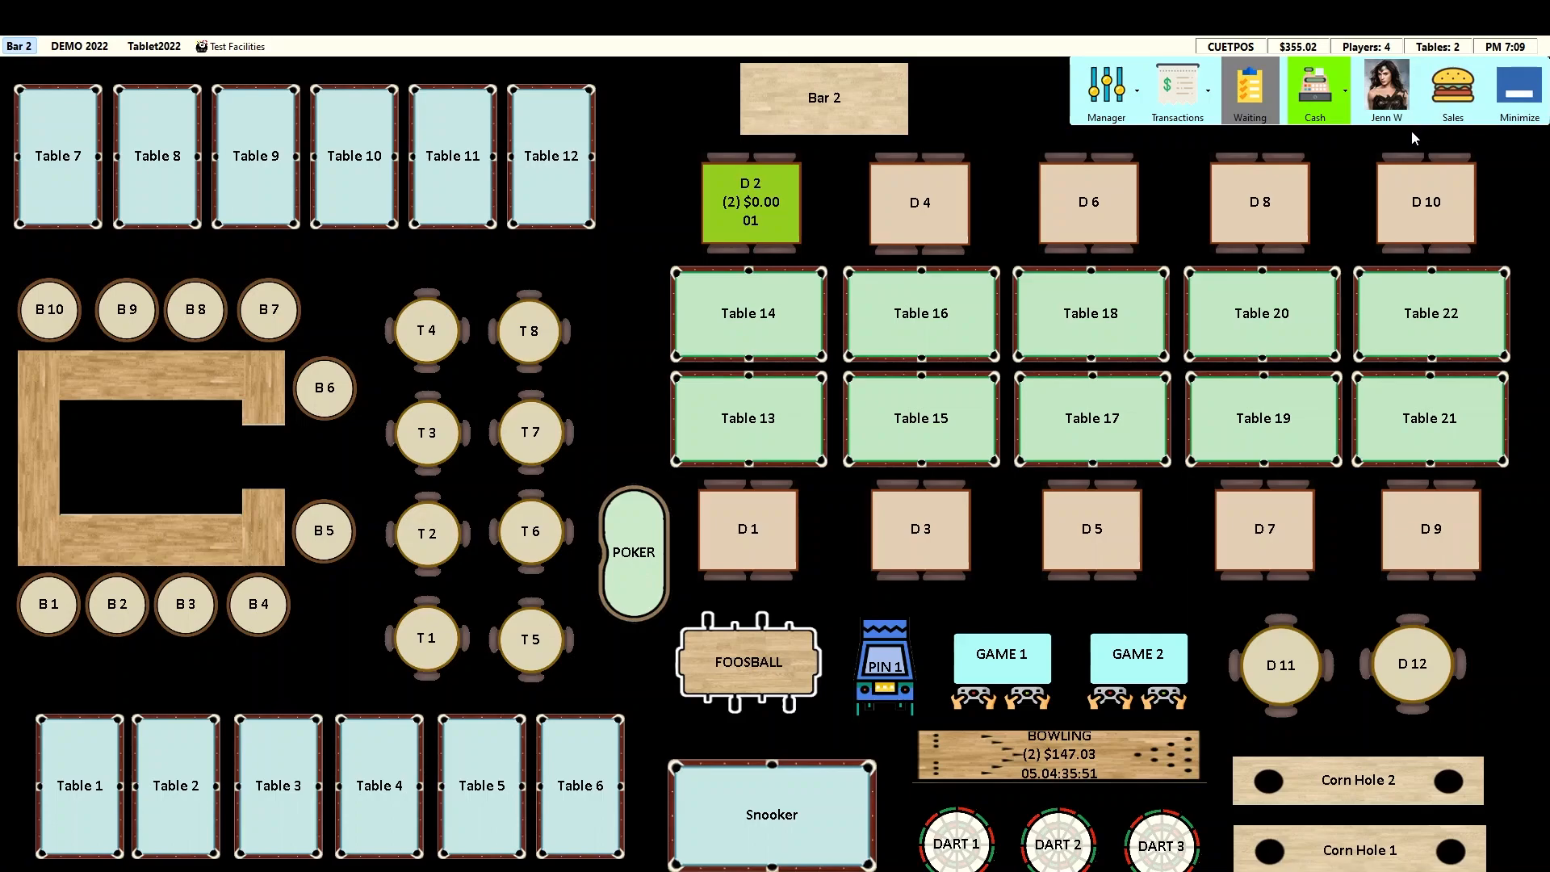
View the combined closing bill for D 2 and cancel out without collecting payment.
{"action": "left_click", "coordinate": [744, 204]}
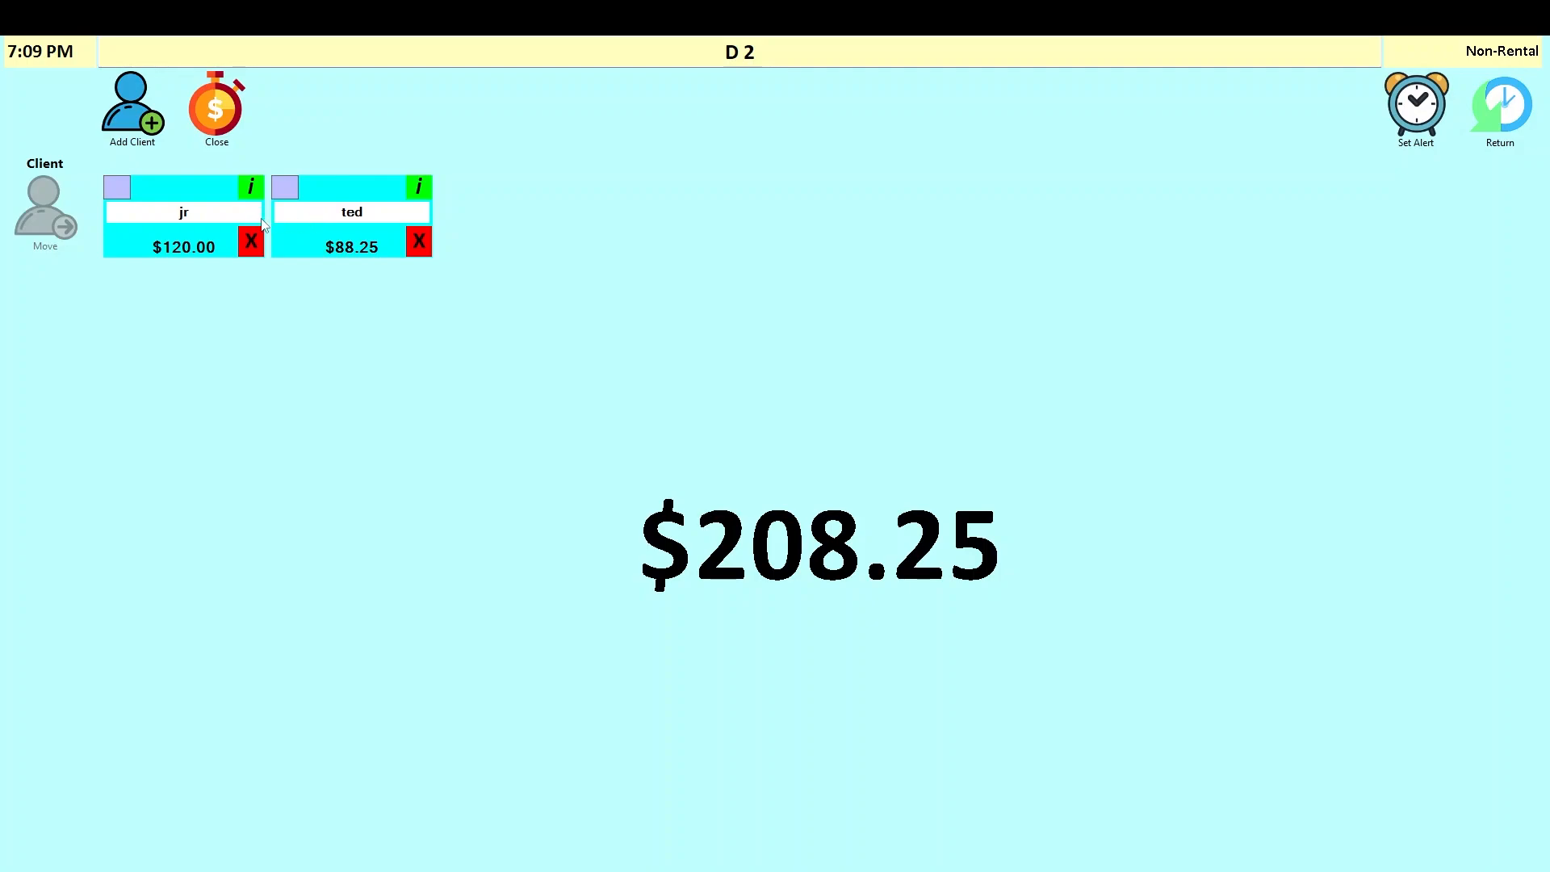
{"action": "left_click", "coordinate": [219, 115]}
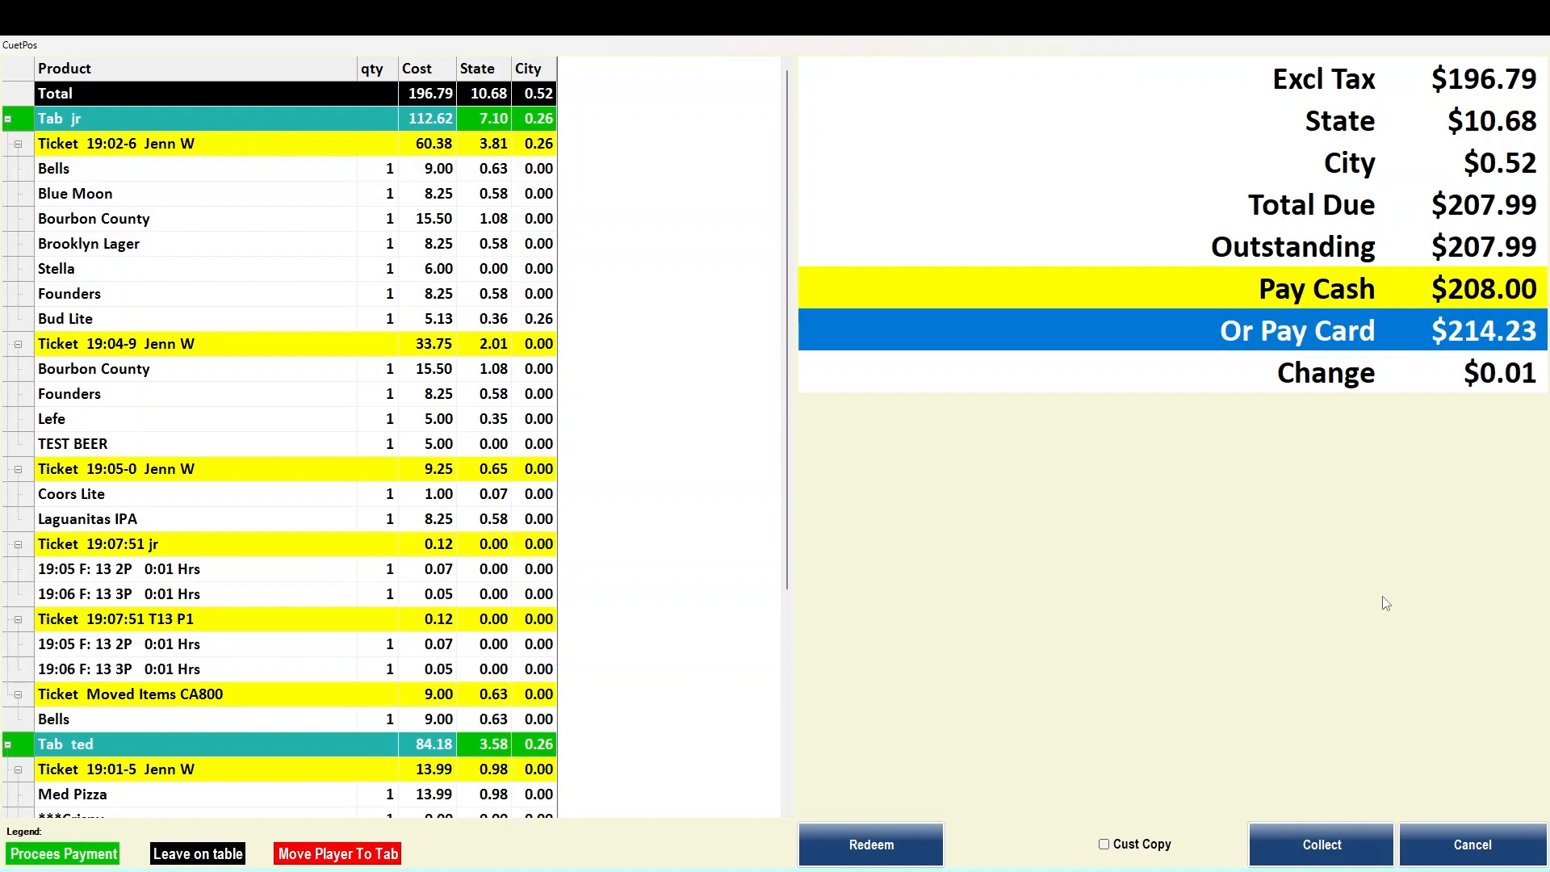
{"action": "left_click", "coordinate": [1474, 847]}
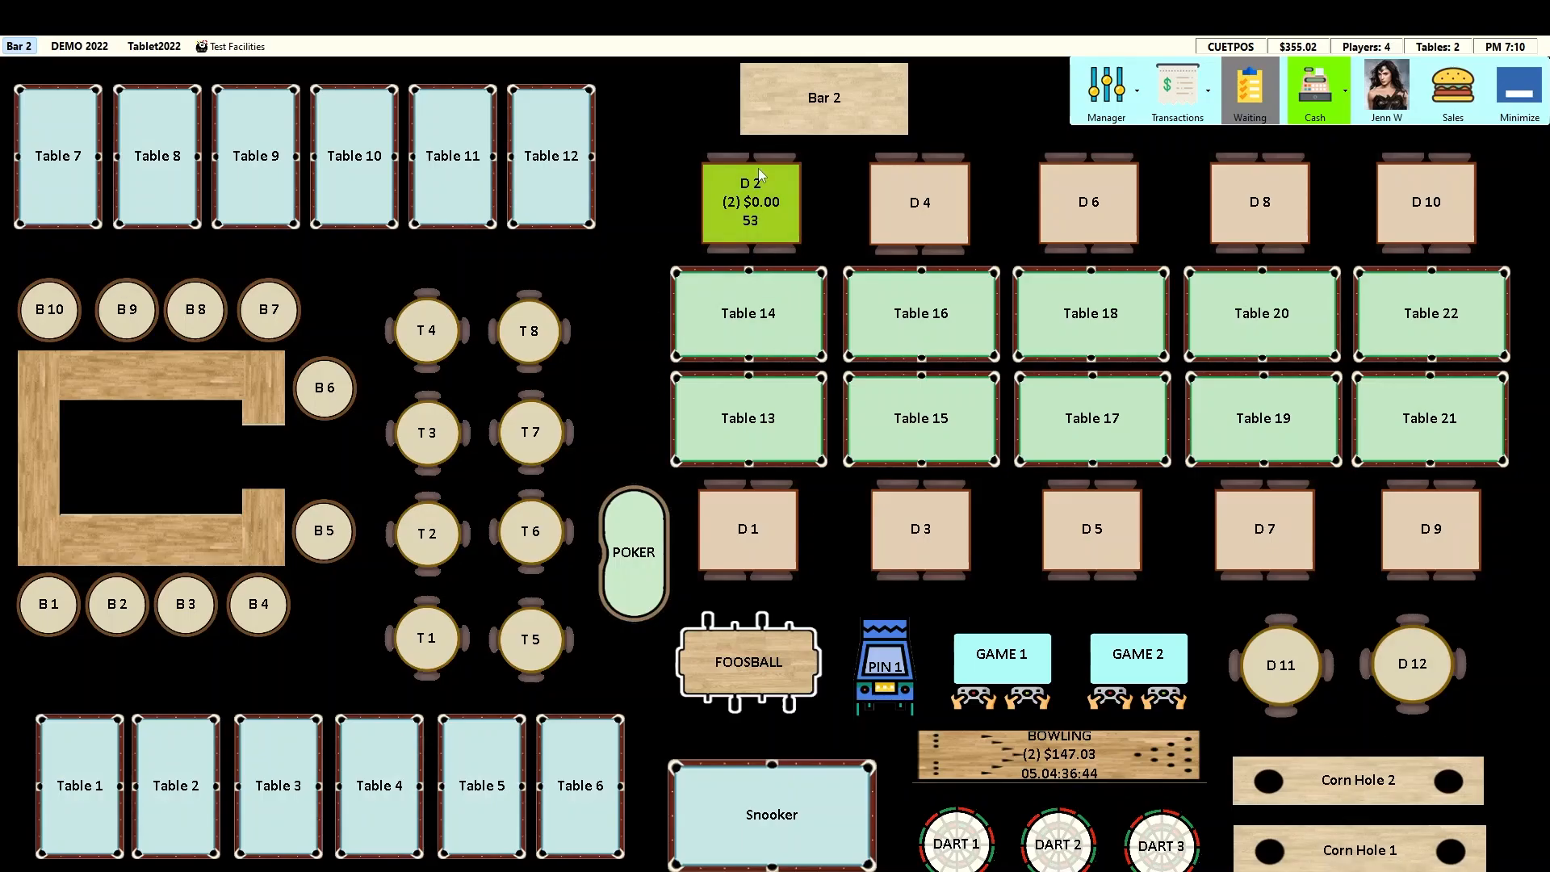
Open dining table D 2 and start closing only the first customer's tab.
{"action": "left_click", "coordinate": [746, 208]}
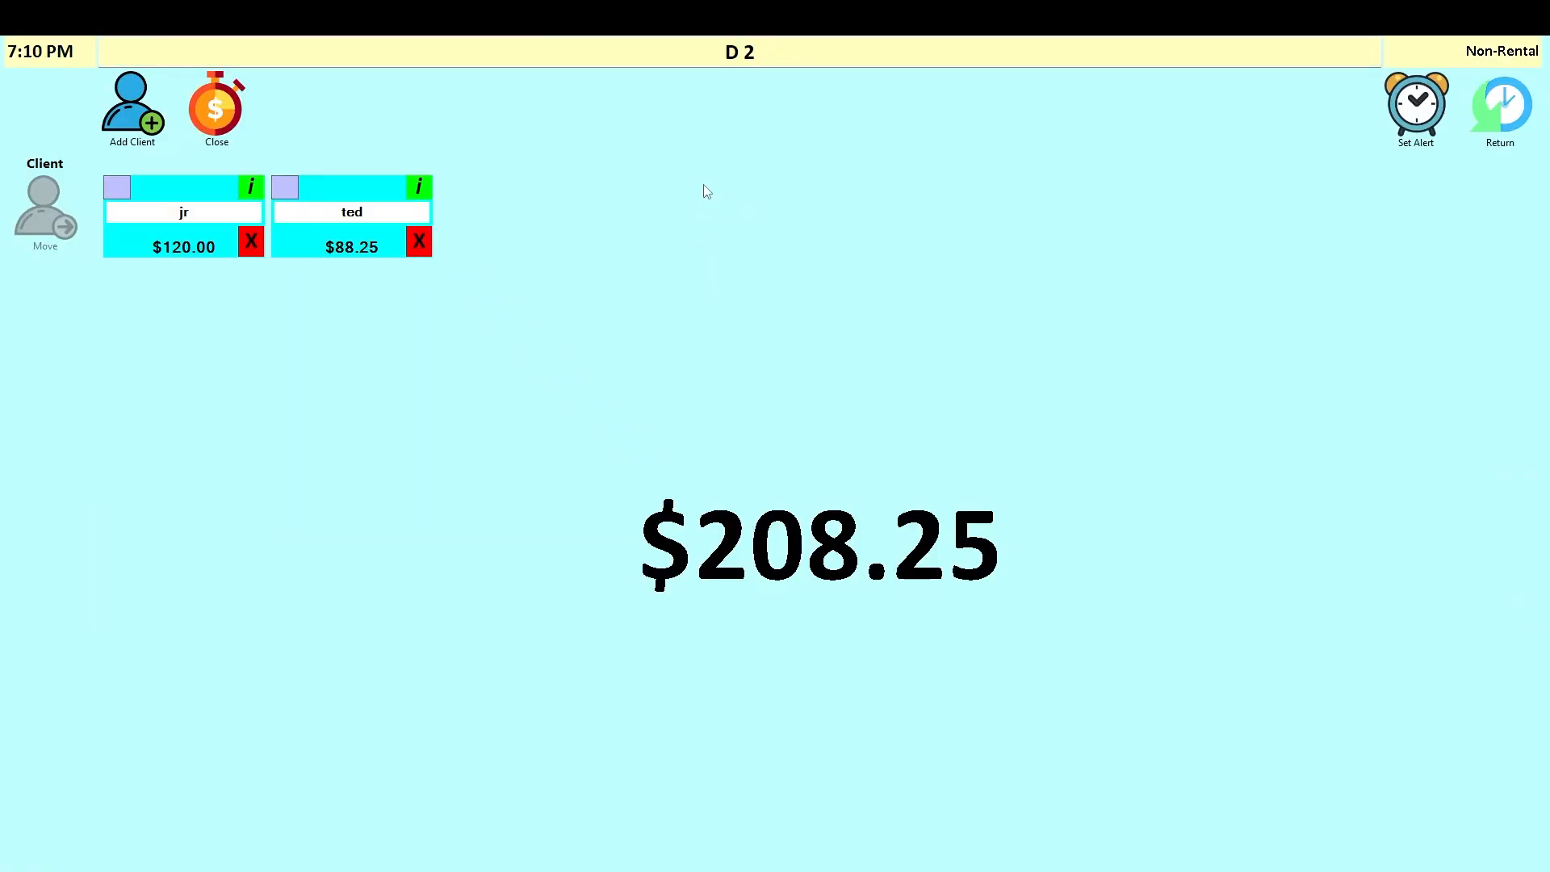
{"action": "left_click", "coordinate": [117, 190]}
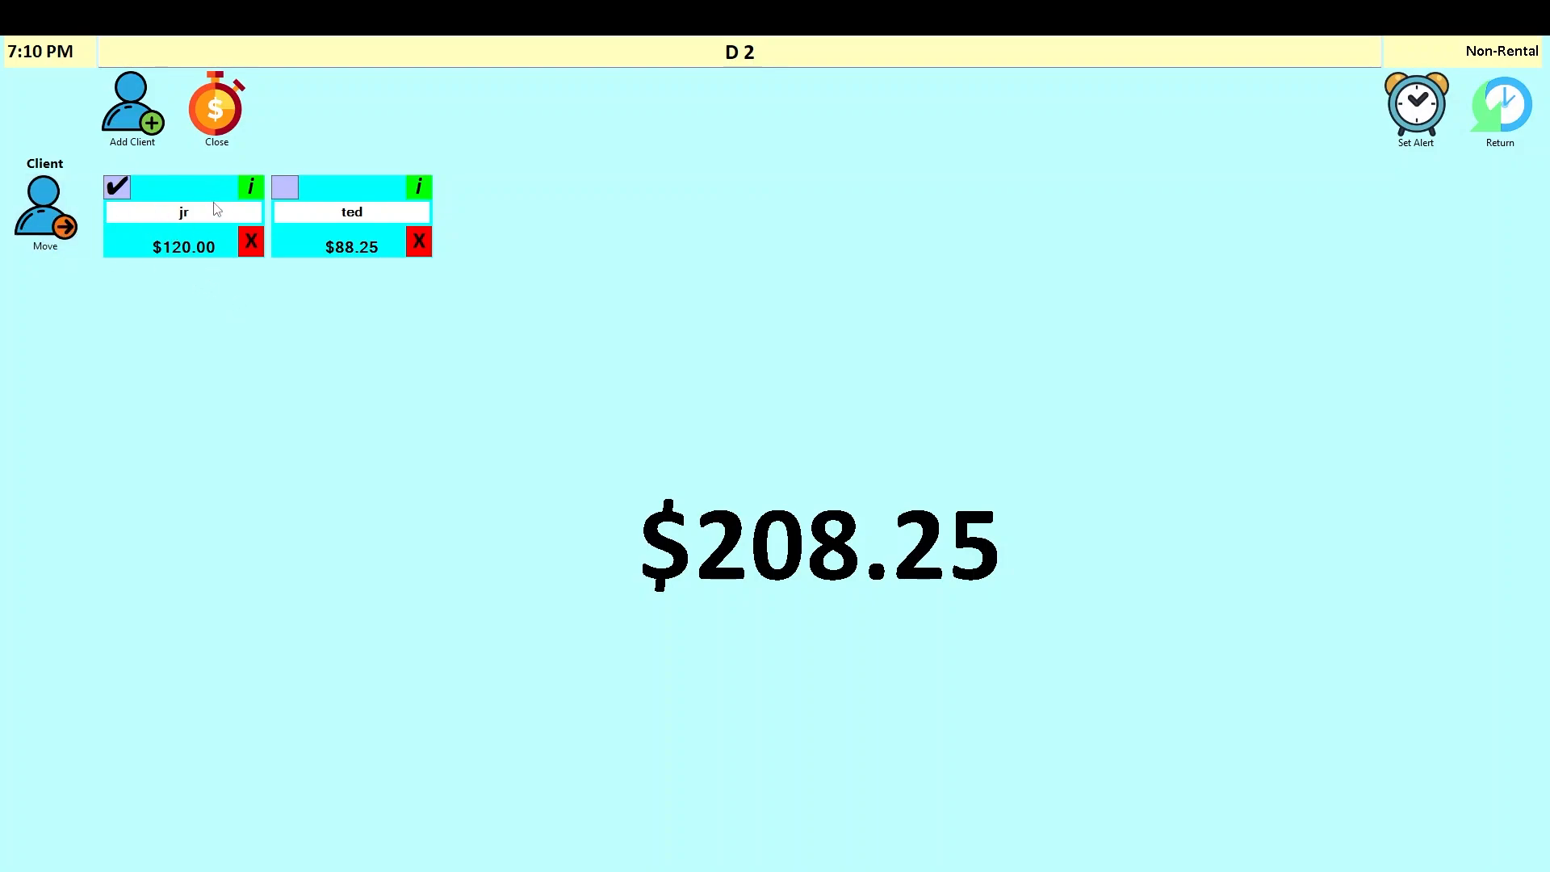
{"action": "left_click", "coordinate": [121, 192]}
{"action": "left_click", "coordinate": [251, 244]}
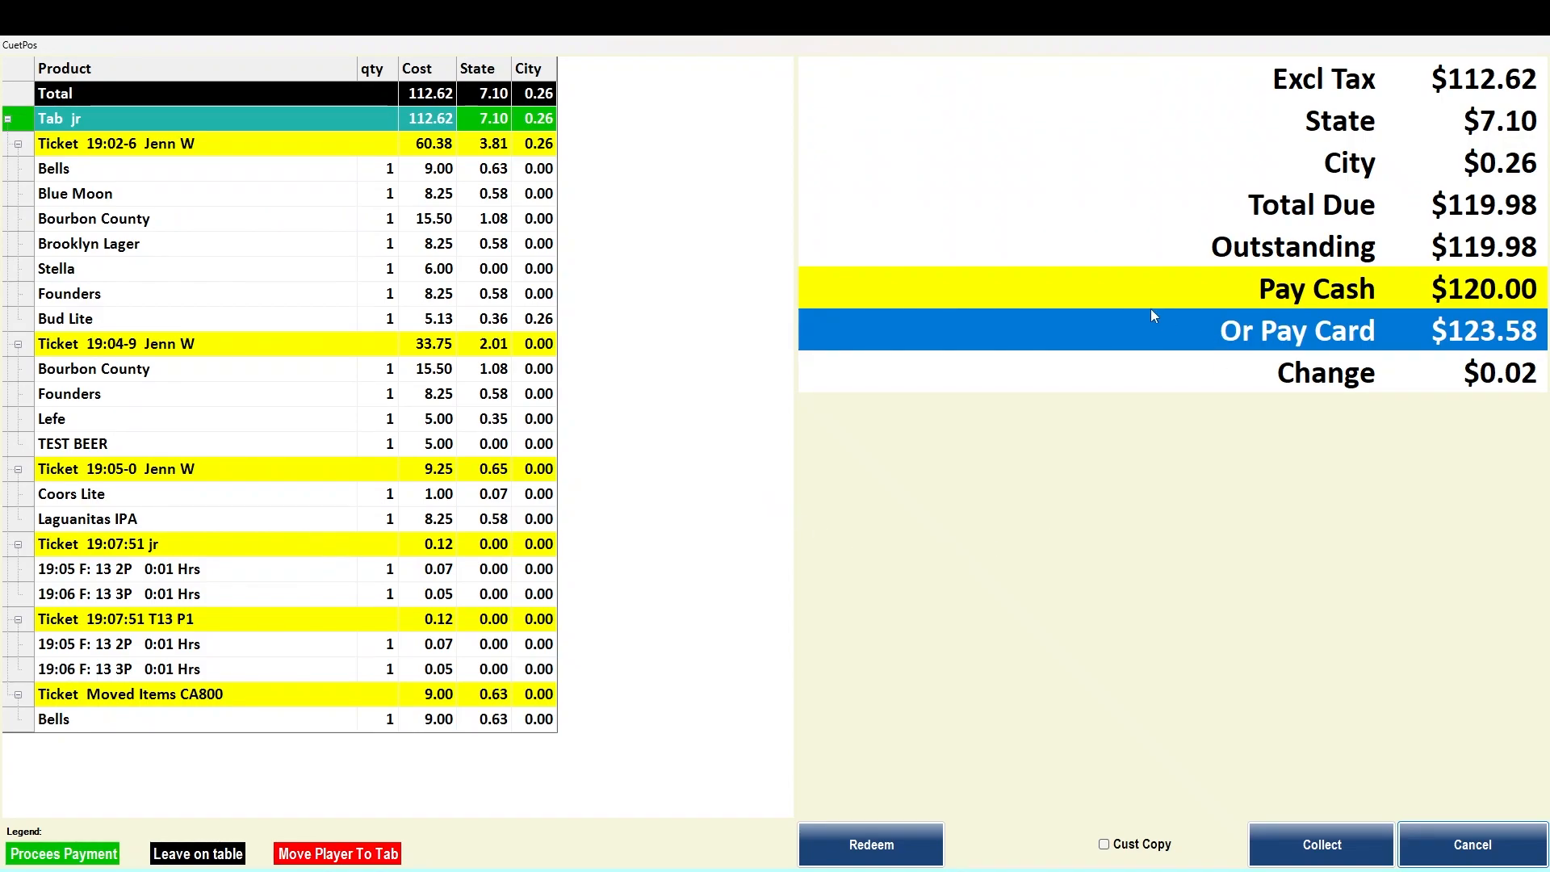
Split the first customer's payment by collecting $75.00 in cash and charging the outstanding balance to a card.
{"action": "left_click", "coordinate": [1491, 300]}
{"action": "left_click", "coordinate": [1398, 435]}
{"action": "left_click", "coordinate": [1451, 390]}
{"action": "left_click", "coordinate": [1450, 483]}
{"action": "left_click", "coordinate": [1458, 483]}
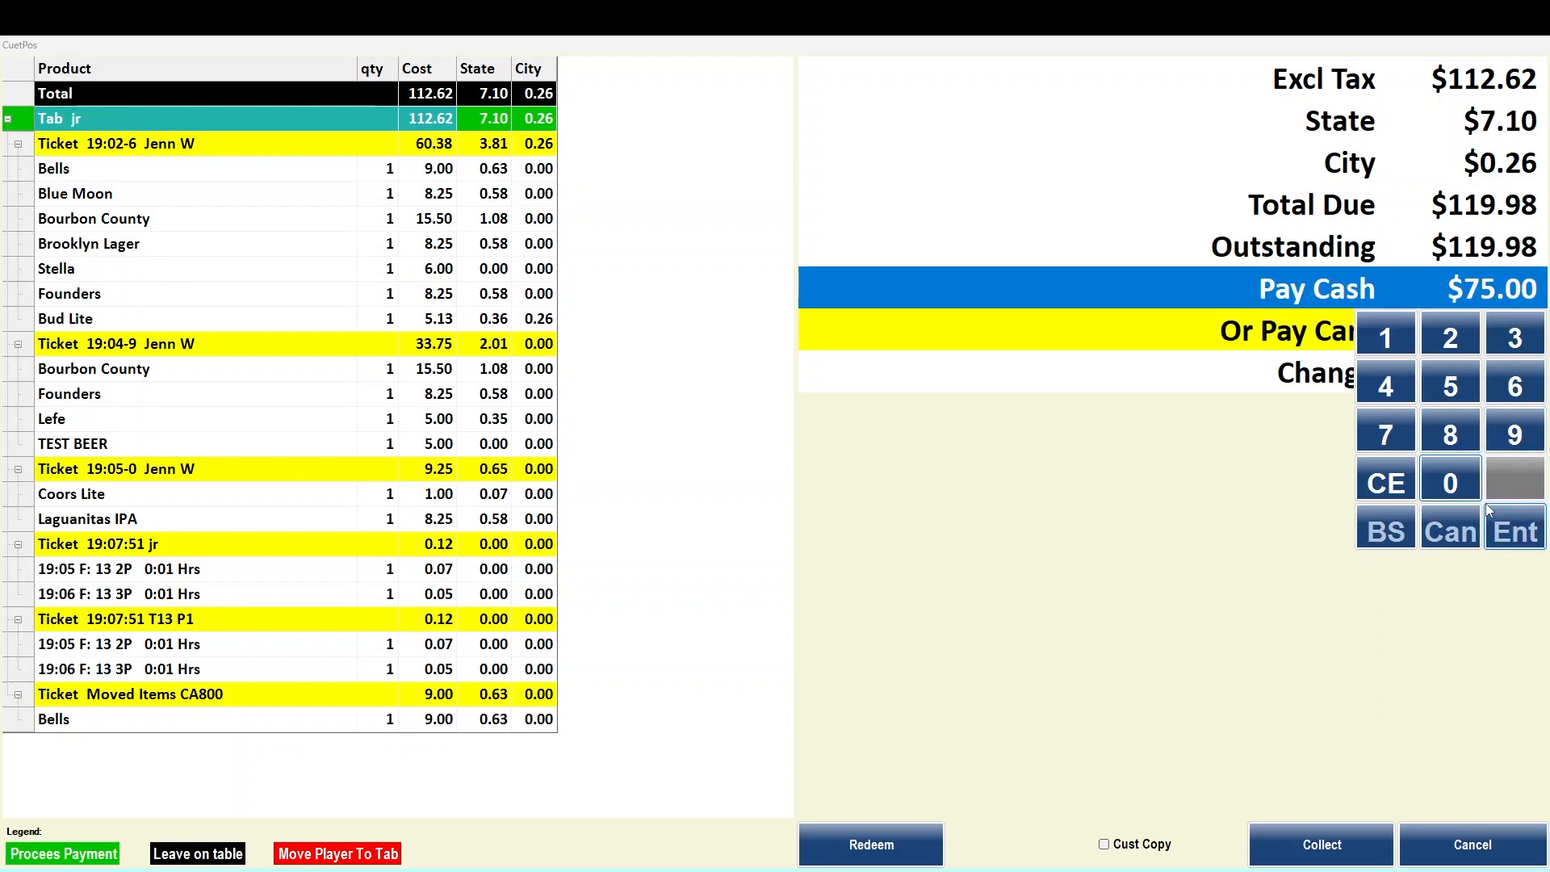
{"action": "left_click", "coordinate": [1521, 539]}
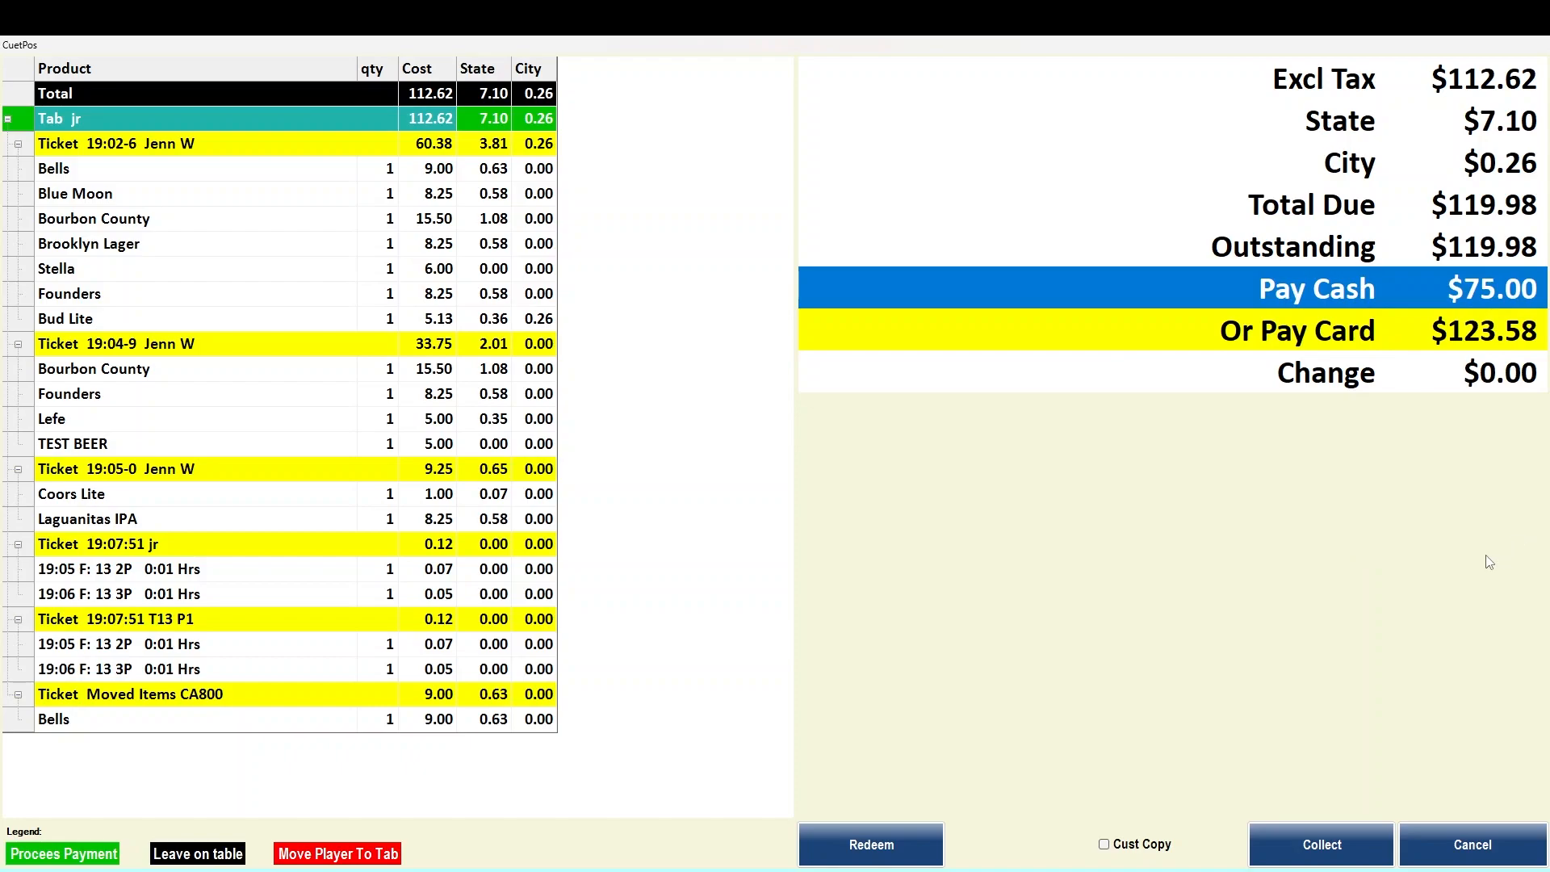
{"action": "left_click", "coordinate": [1296, 848]}
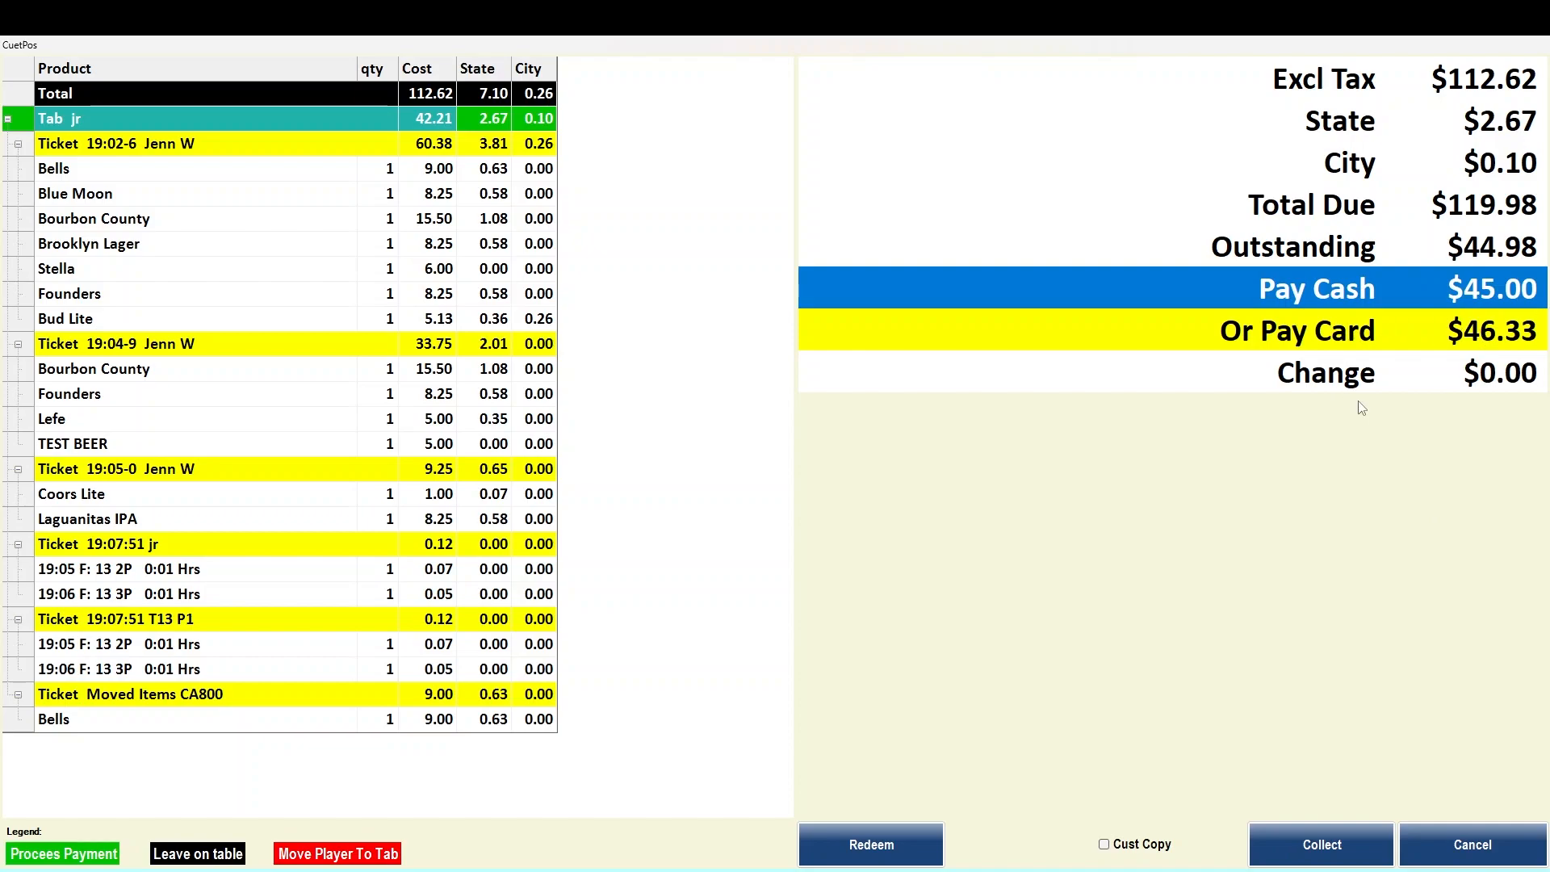
{"action": "left_click", "coordinate": [1398, 343]}
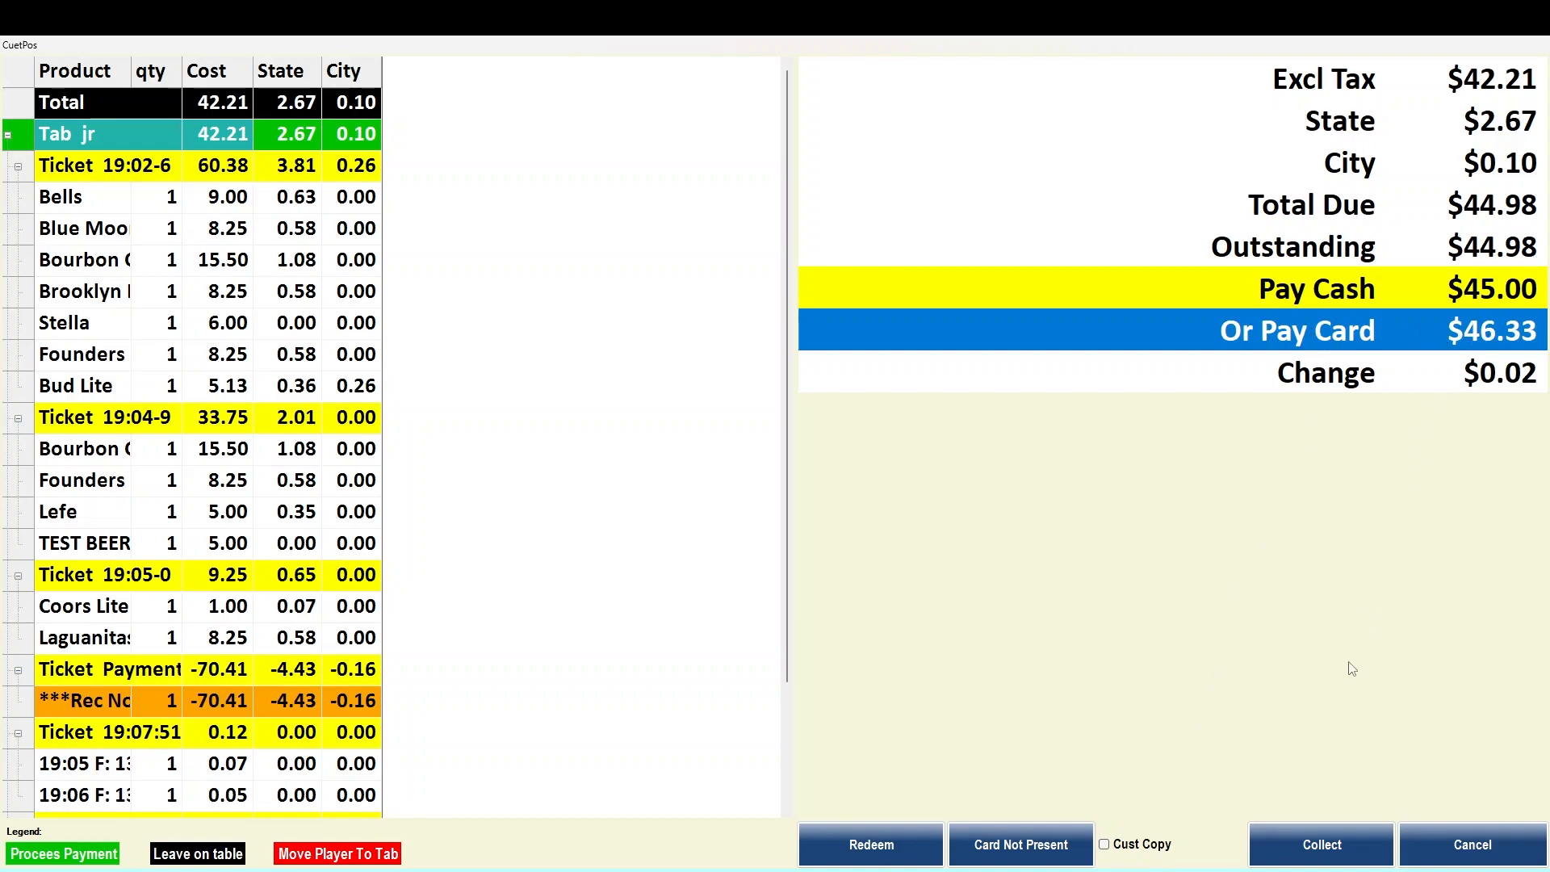
{"action": "left_click", "coordinate": [1293, 853]}
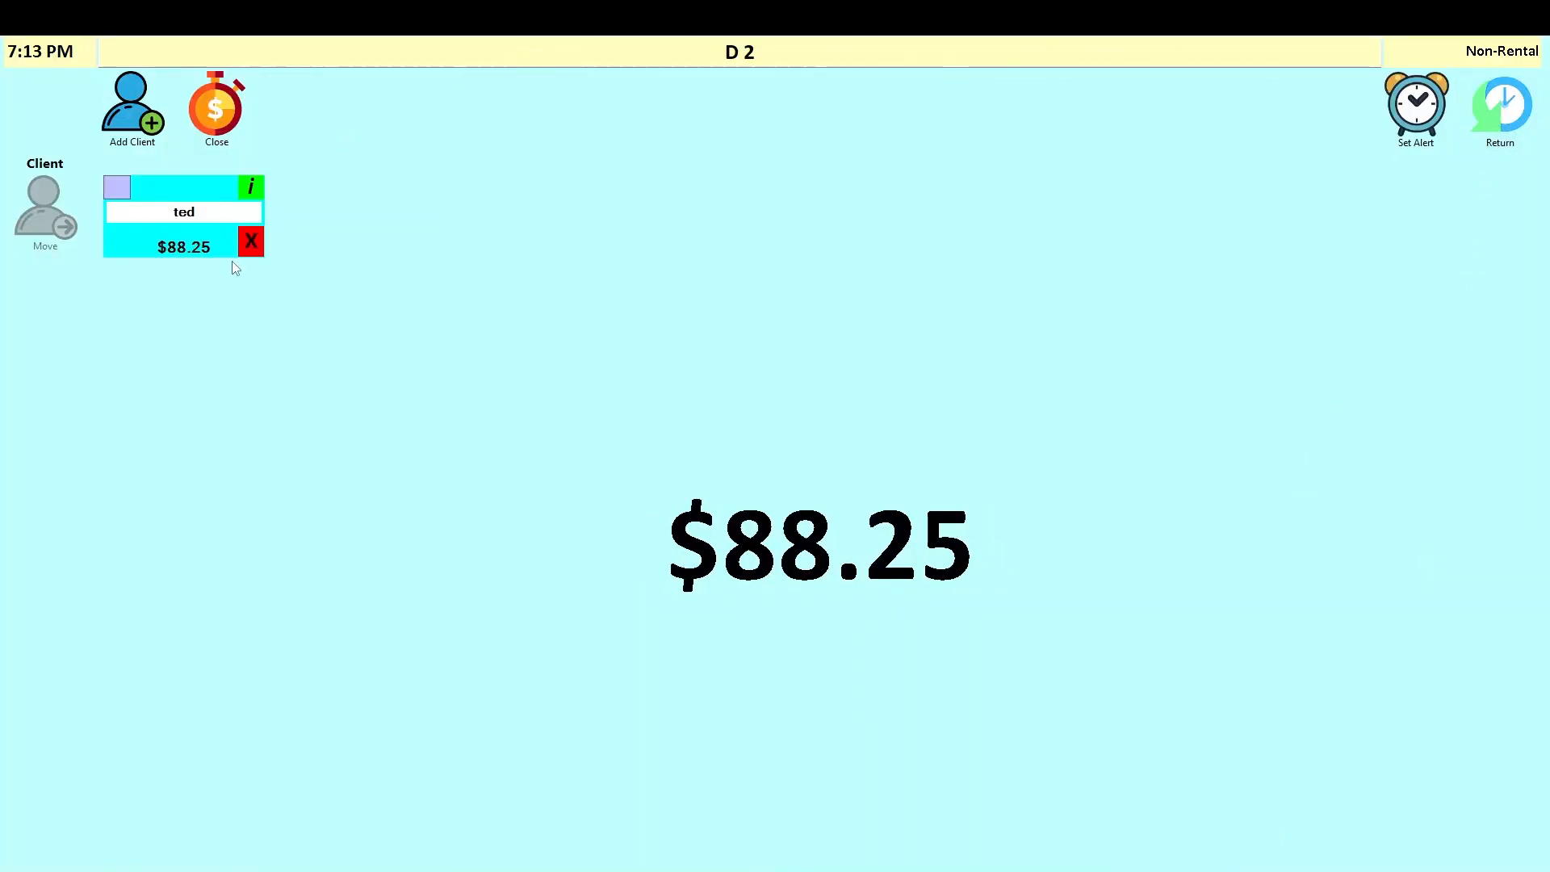
Review the remaining customer's tab details and move that customer from D 2 to Table 20.
{"action": "left_click", "coordinate": [252, 186]}
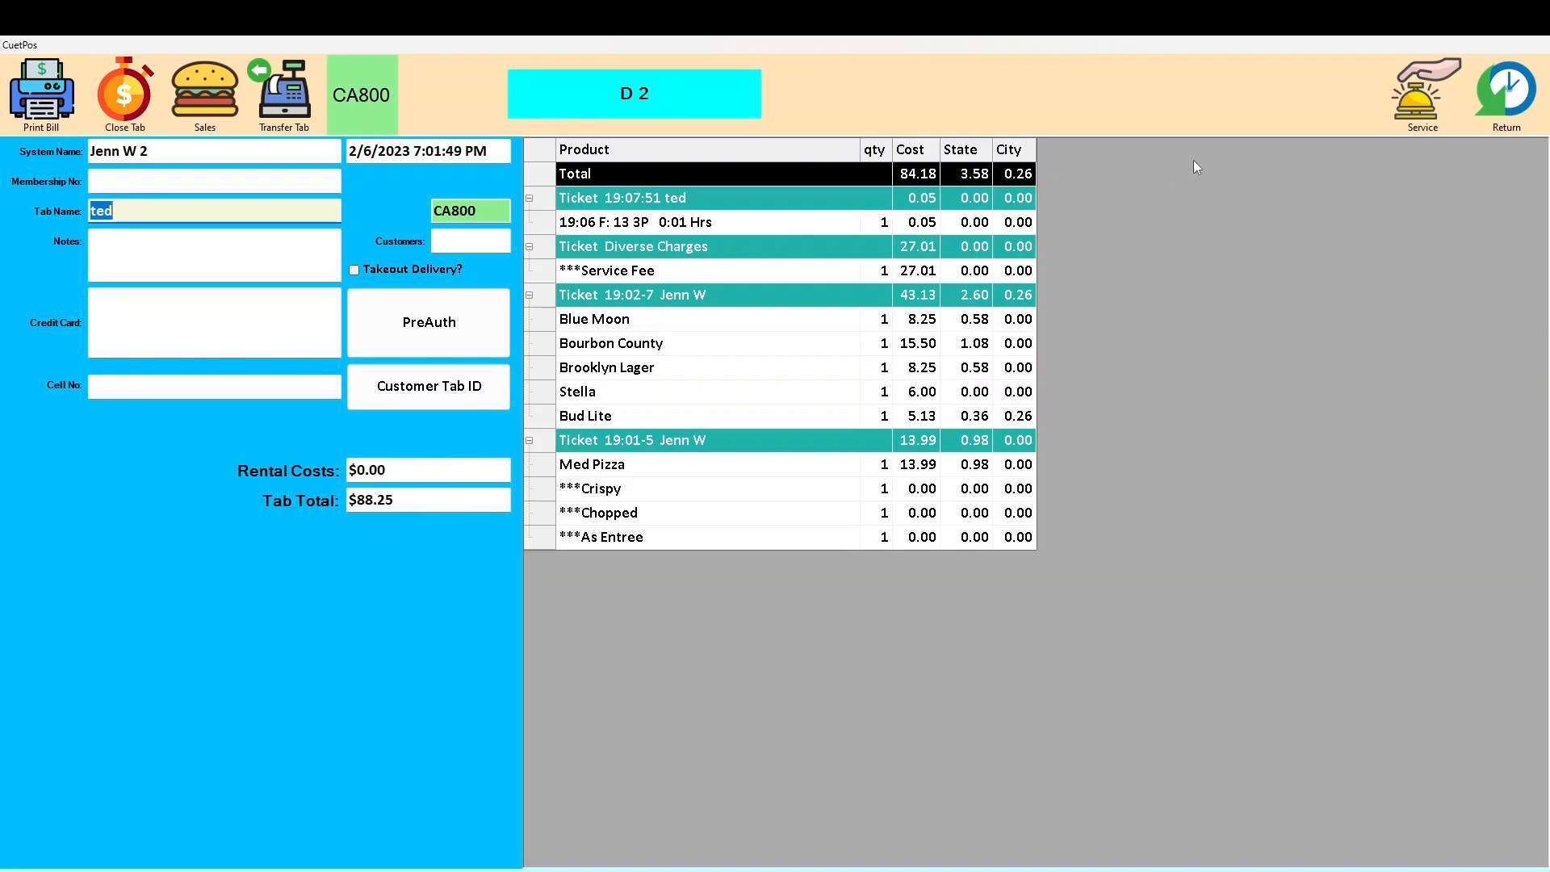
{"action": "left_click", "coordinate": [1499, 93]}
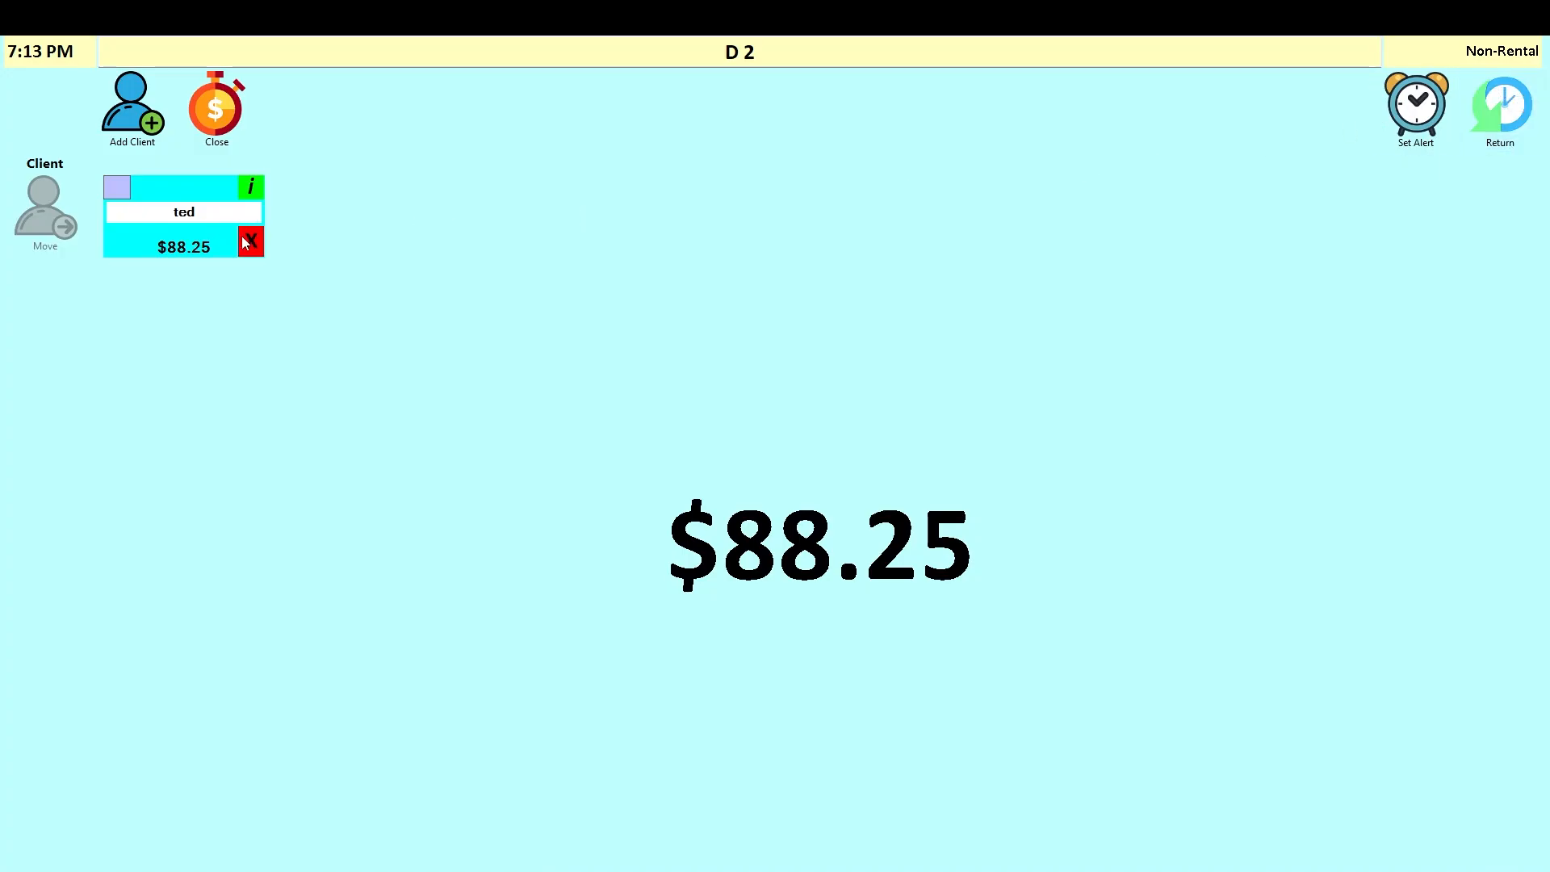
{"action": "left_click", "coordinate": [120, 187]}
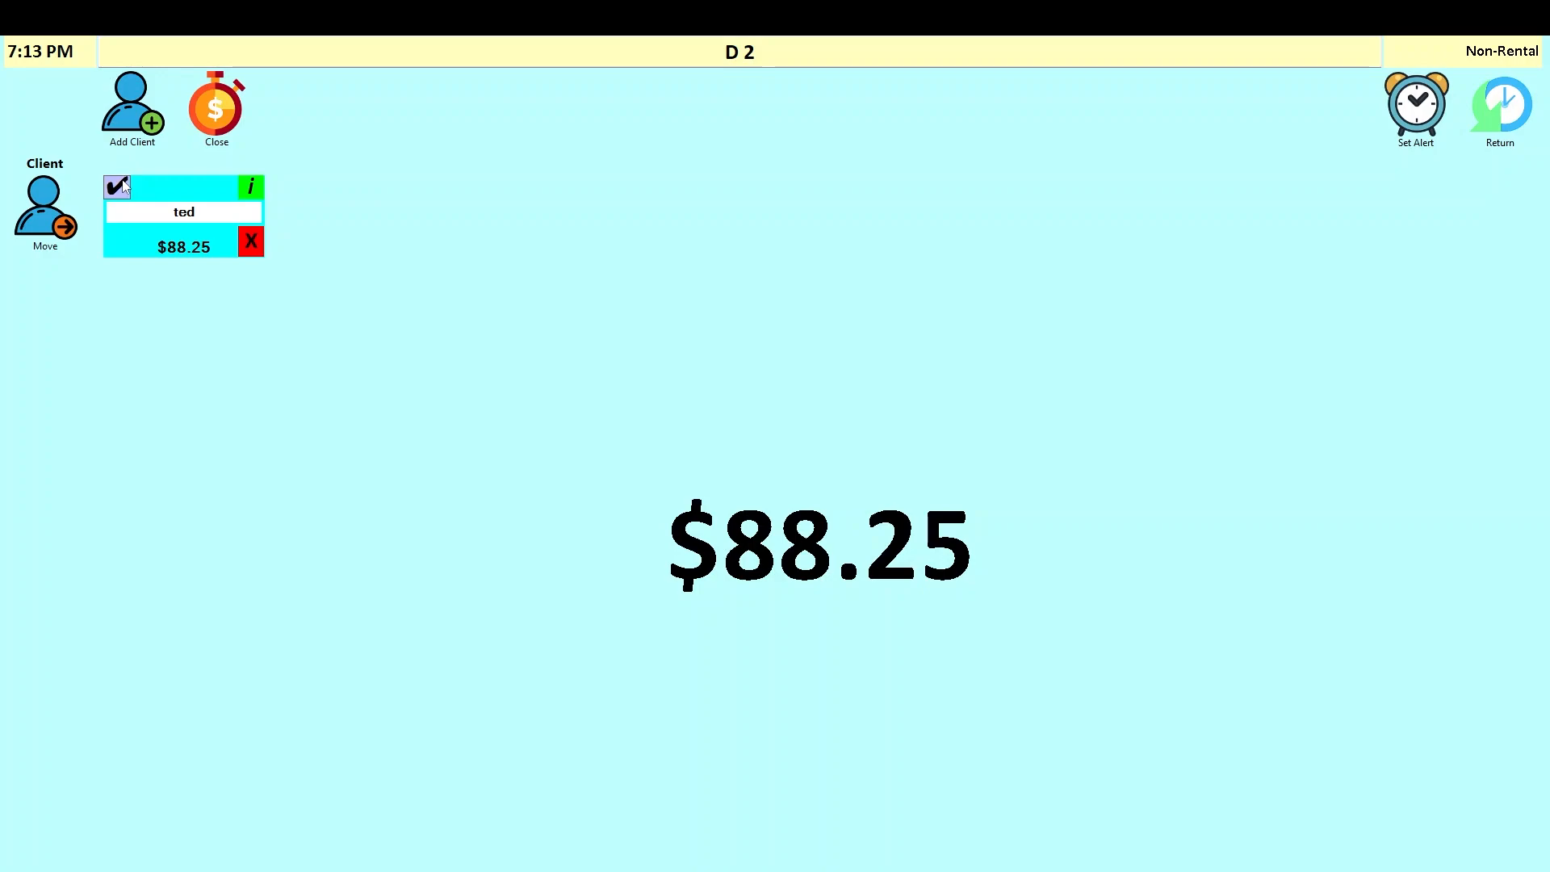
{"action": "left_click", "coordinate": [58, 227]}
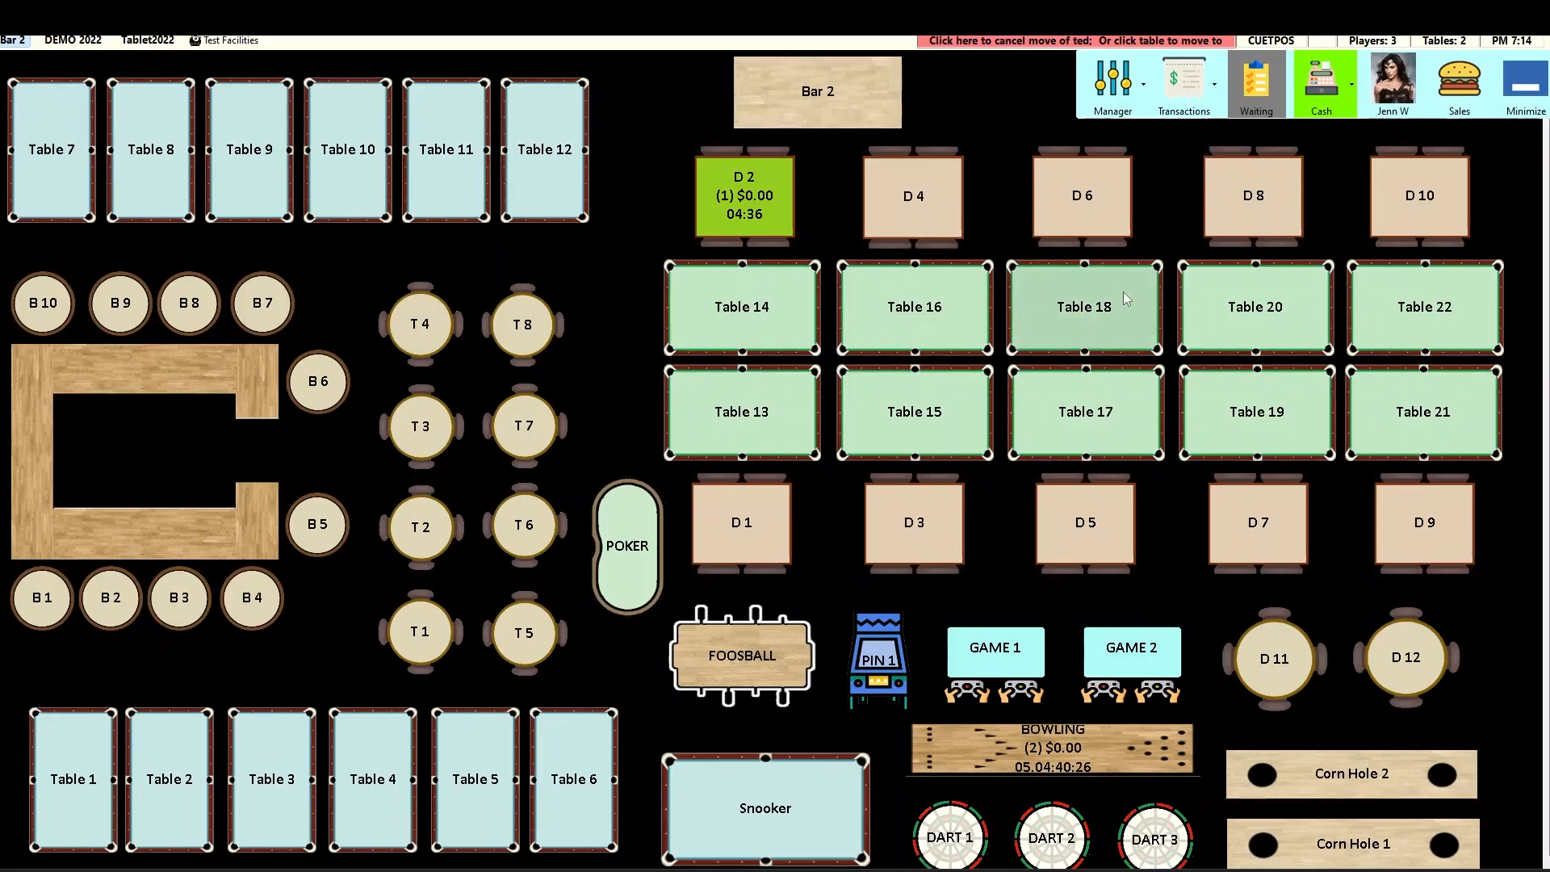
{"action": "left_click", "coordinate": [1284, 317]}
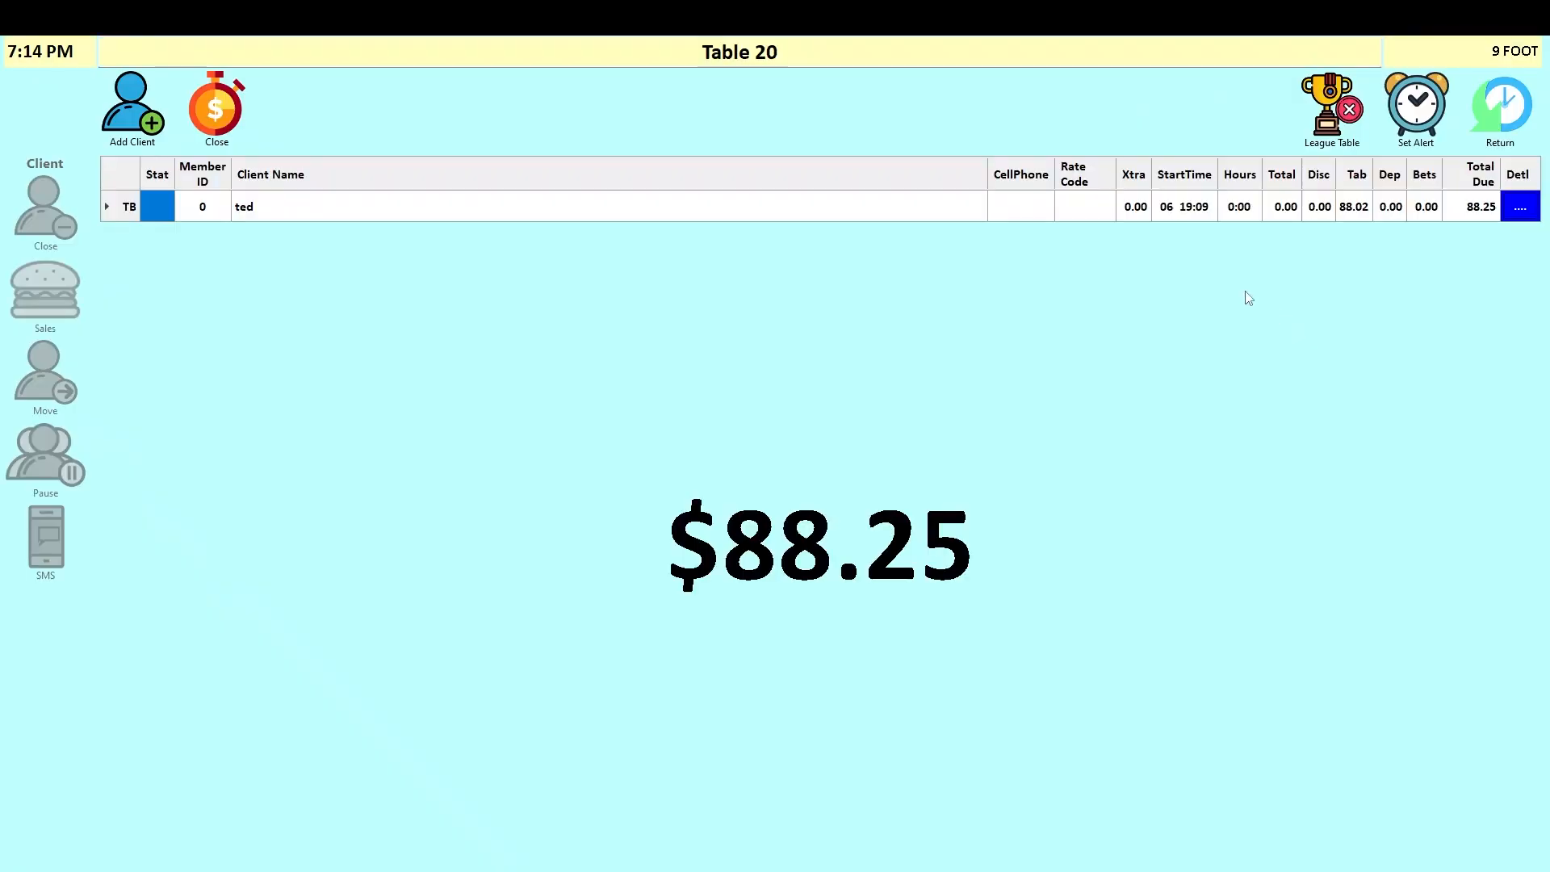
Add a second, unnamed player to Table 20 and return to the floor plan.
{"action": "left_click", "coordinate": [153, 139]}
{"action": "left_click", "coordinate": [646, 368]}
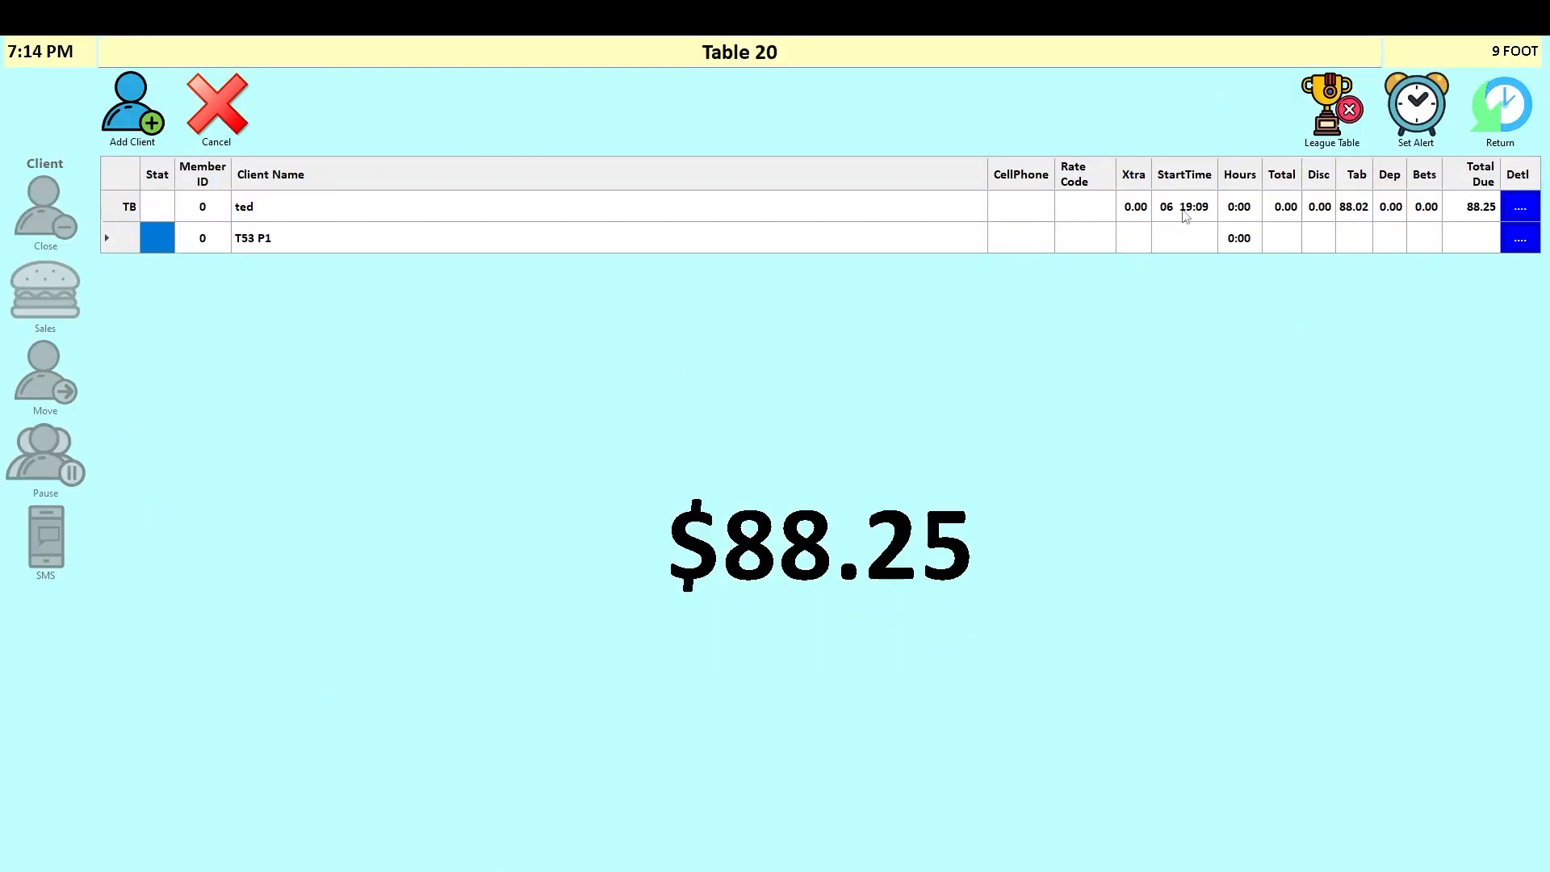
{"action": "left_click", "coordinate": [1469, 129]}
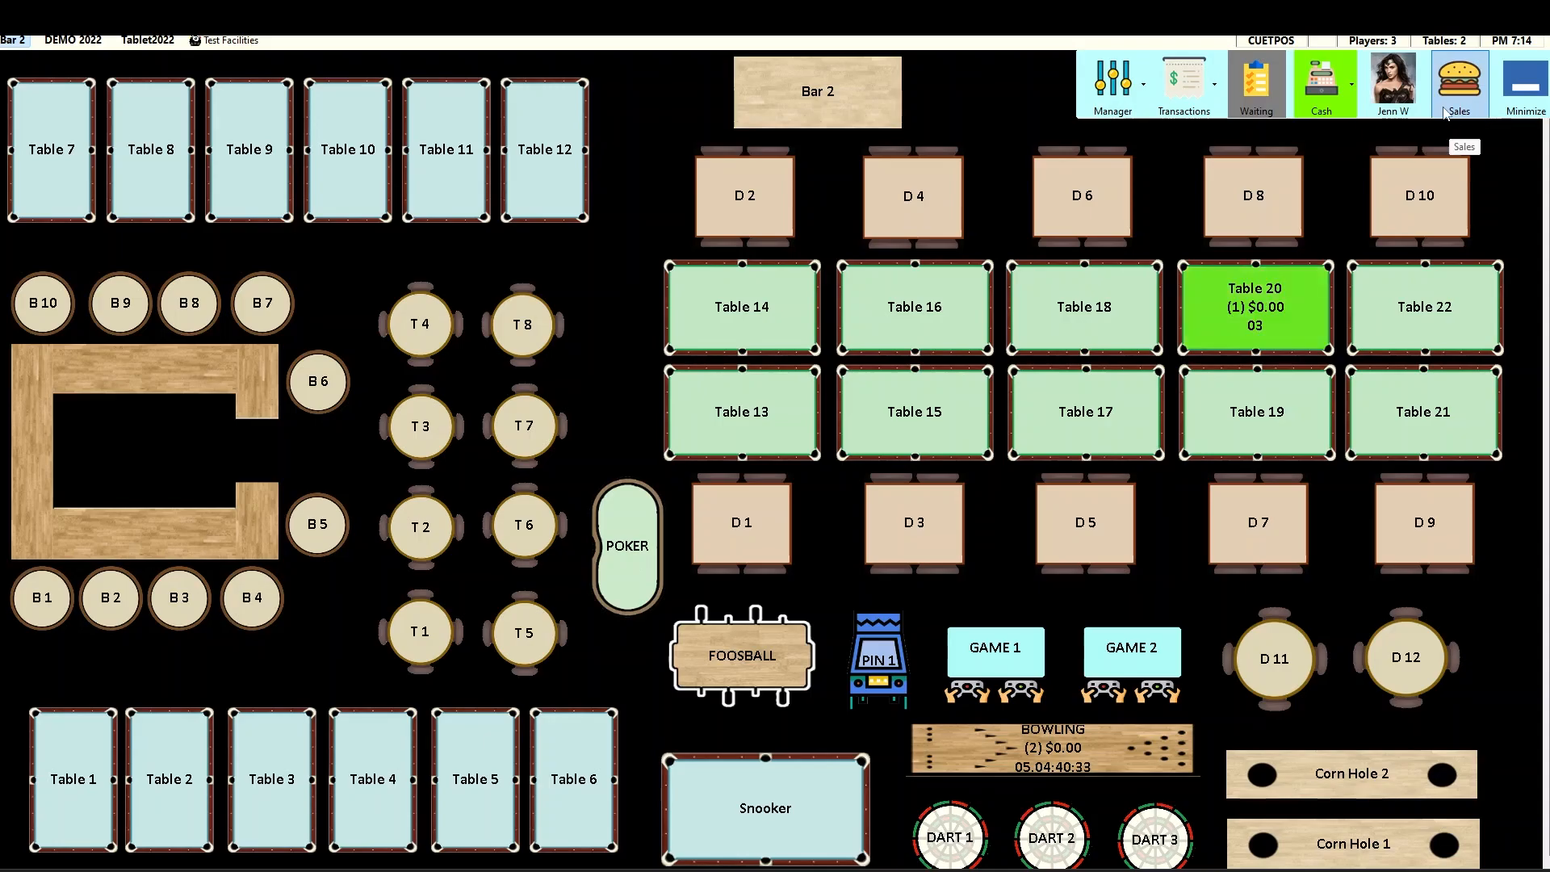
Reopen Table 20 and add a Coors Light and a Hoogarden to the first customer's tab.
{"action": "left_click", "coordinate": [1282, 307]}
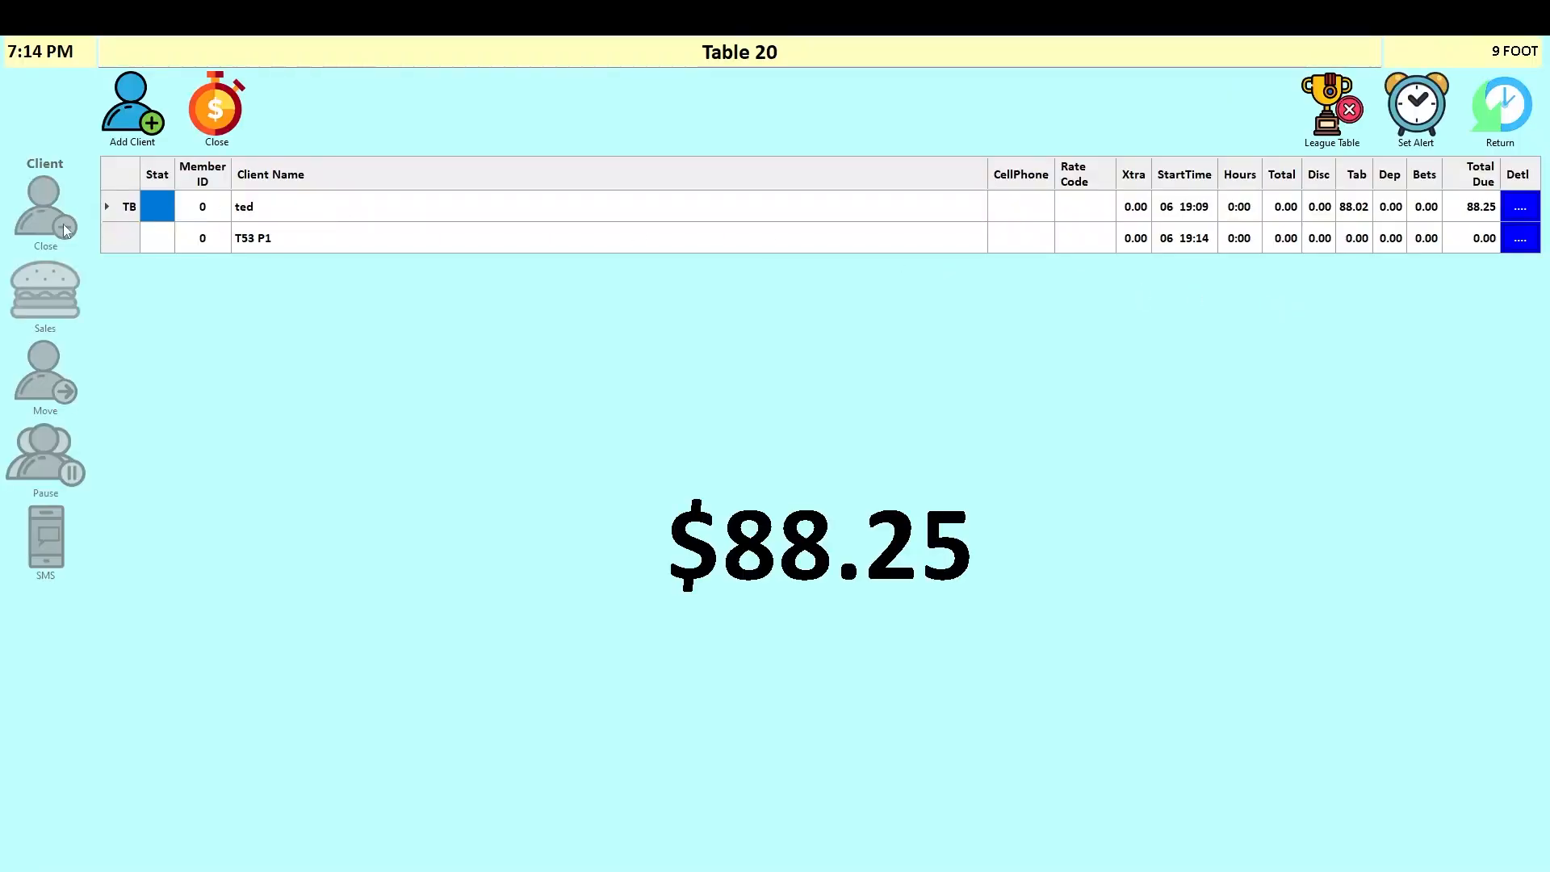
{"action": "left_click", "coordinate": [120, 209]}
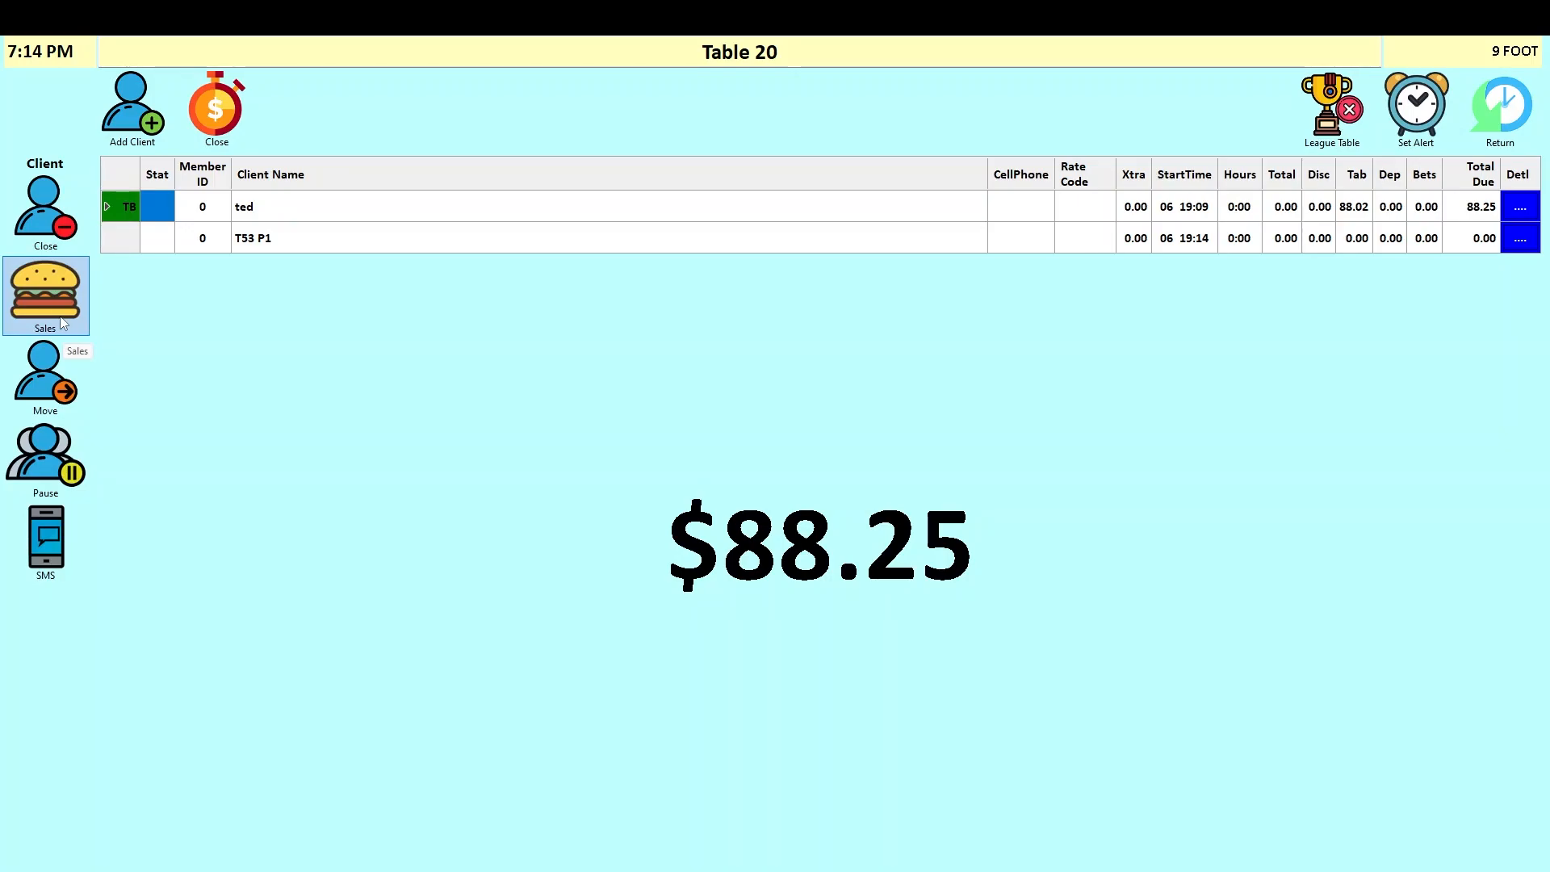
{"action": "left_click", "coordinate": [52, 294]}
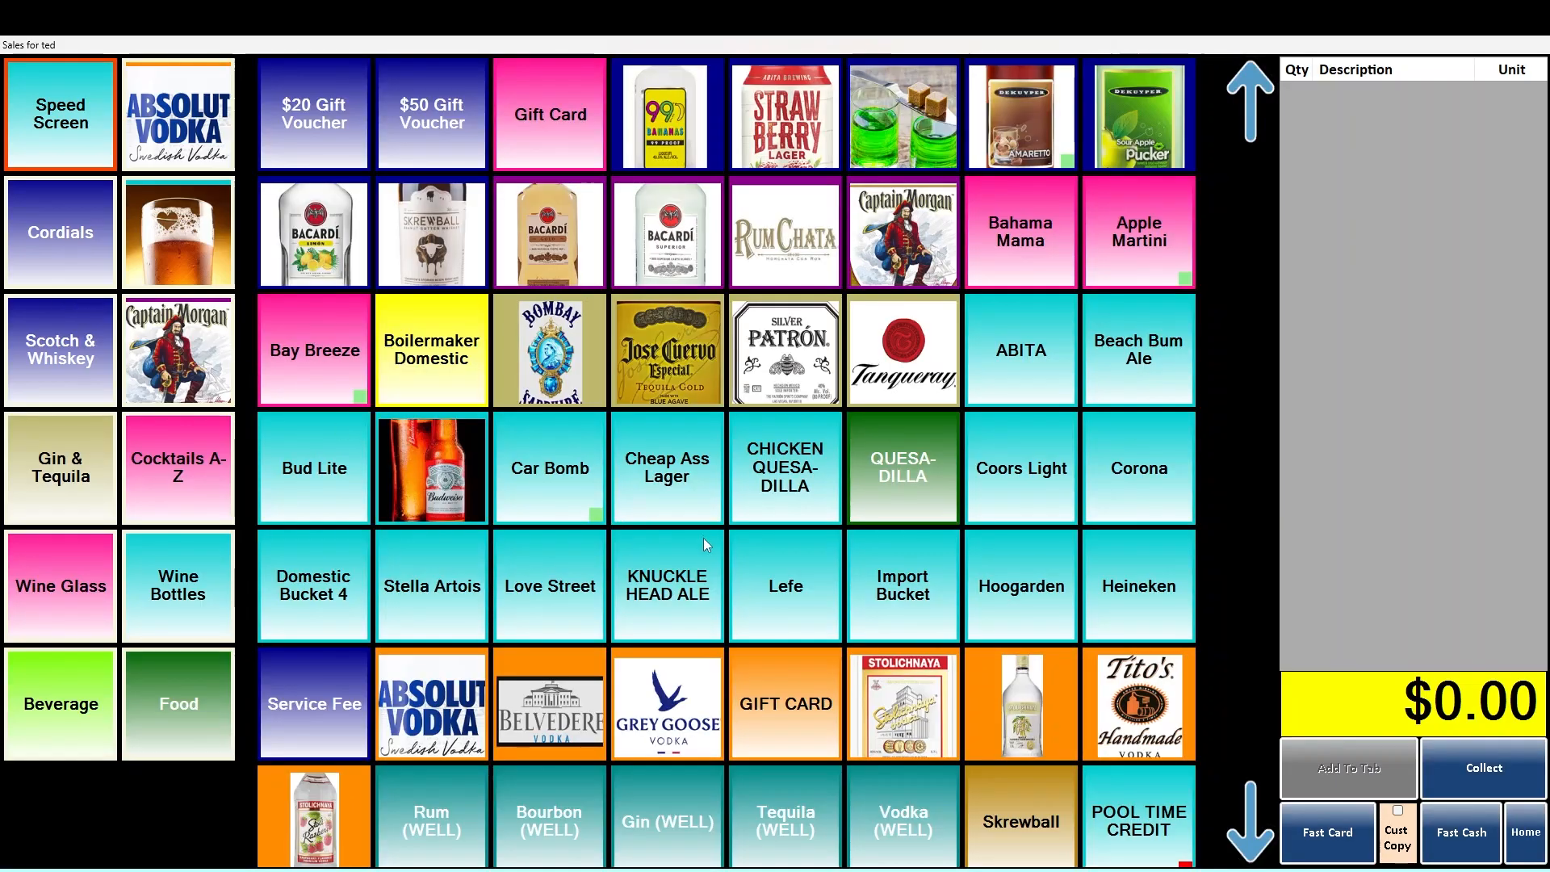
{"action": "left_click", "coordinate": [1009, 481]}
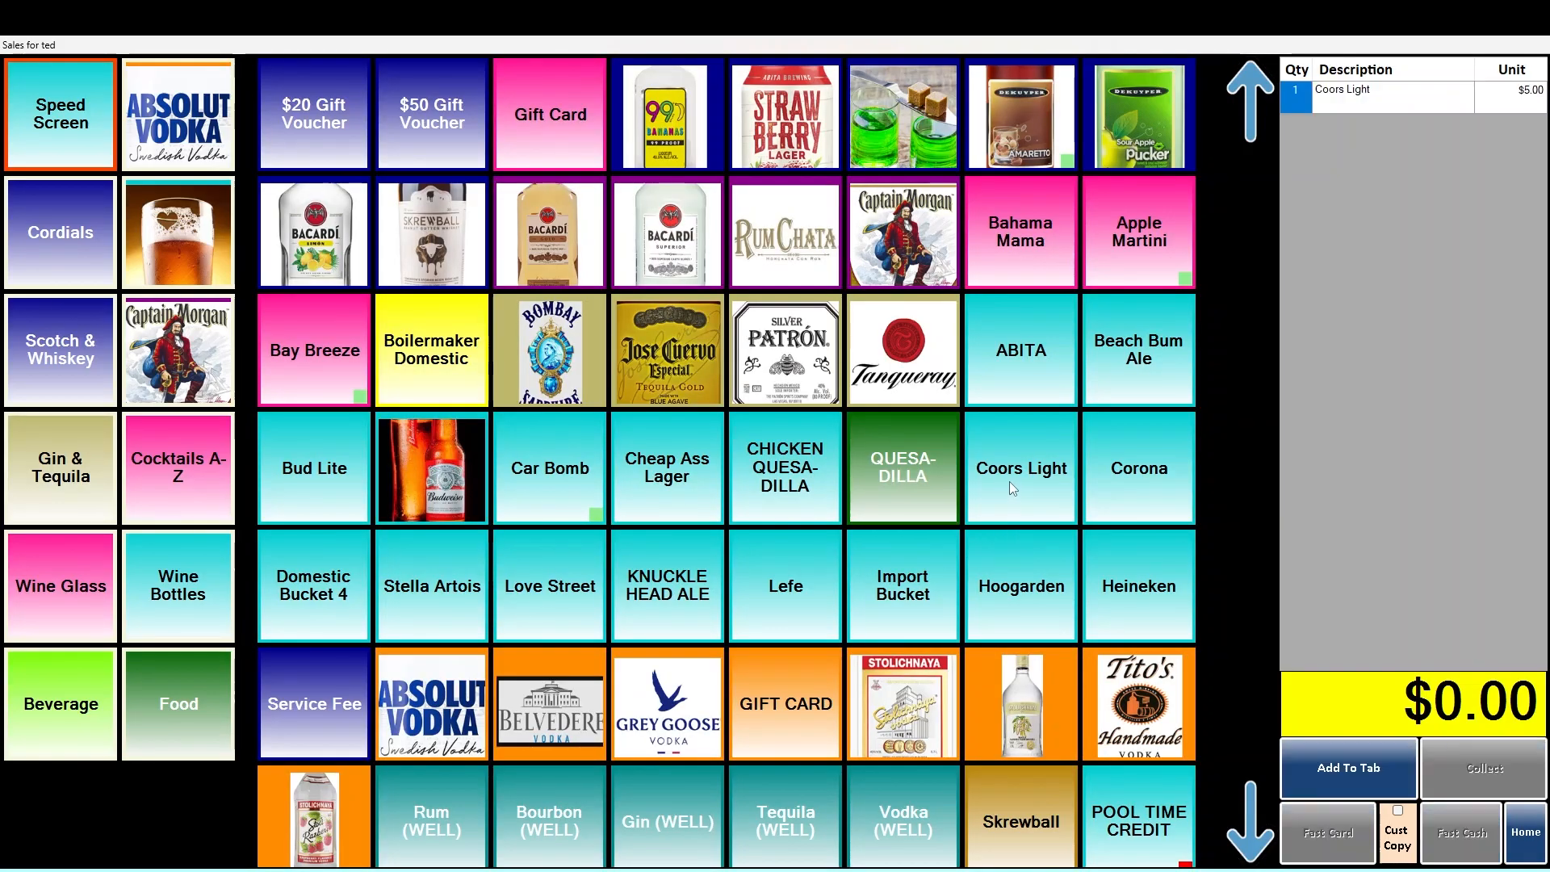
{"action": "left_click", "coordinate": [1015, 547]}
{"action": "left_click", "coordinate": [1330, 763]}
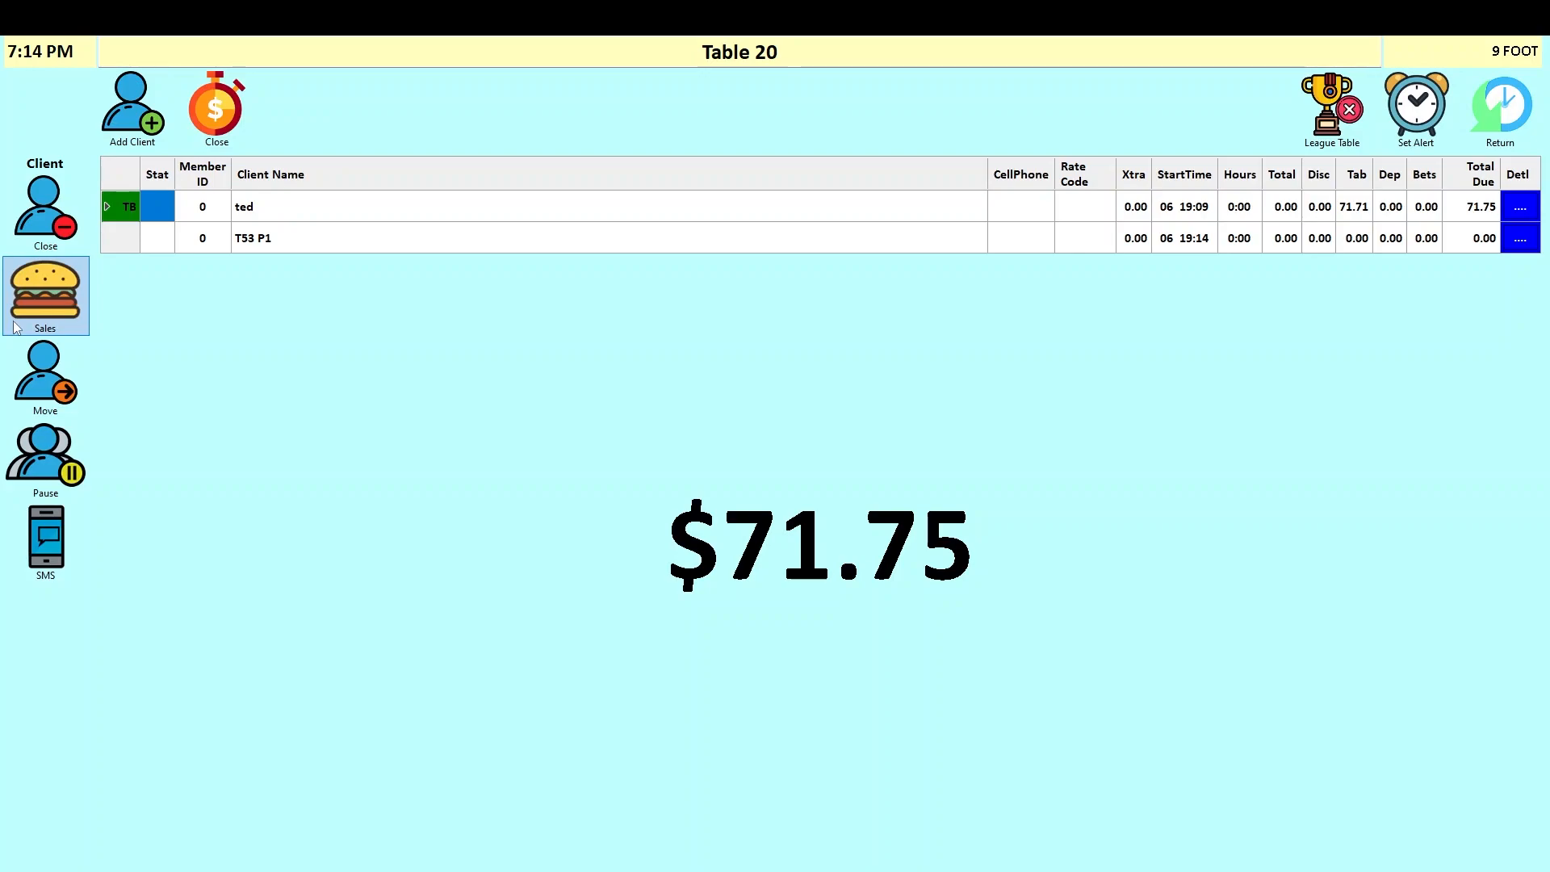
Open the customer's tab details and preauthorise a card for $20.00.
{"action": "left_click", "coordinate": [75, 272]}
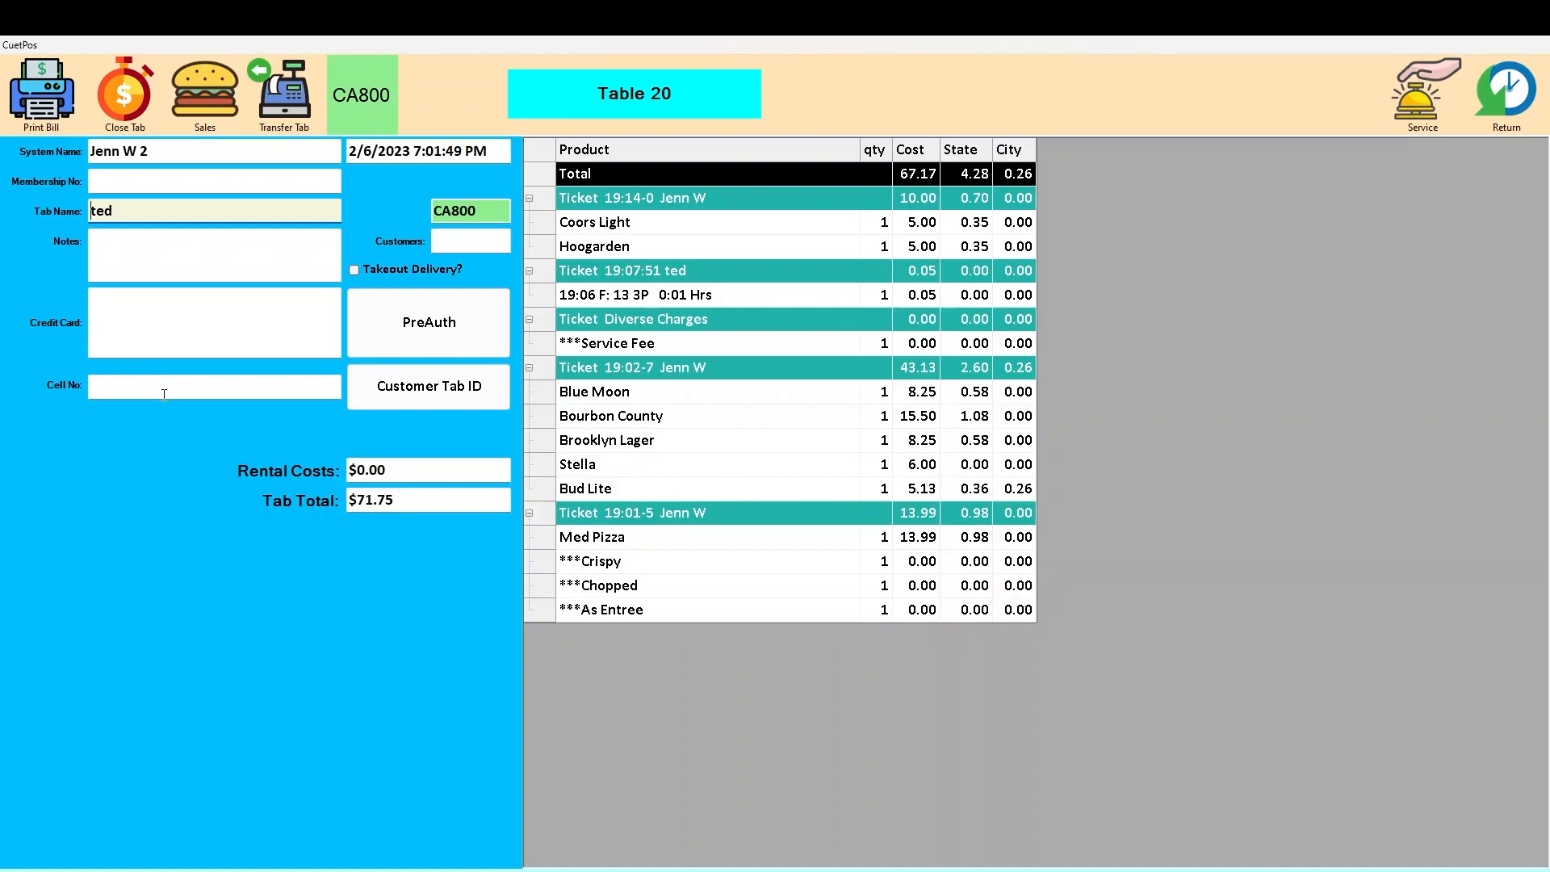
{"action": "left_click", "coordinate": [409, 337]}
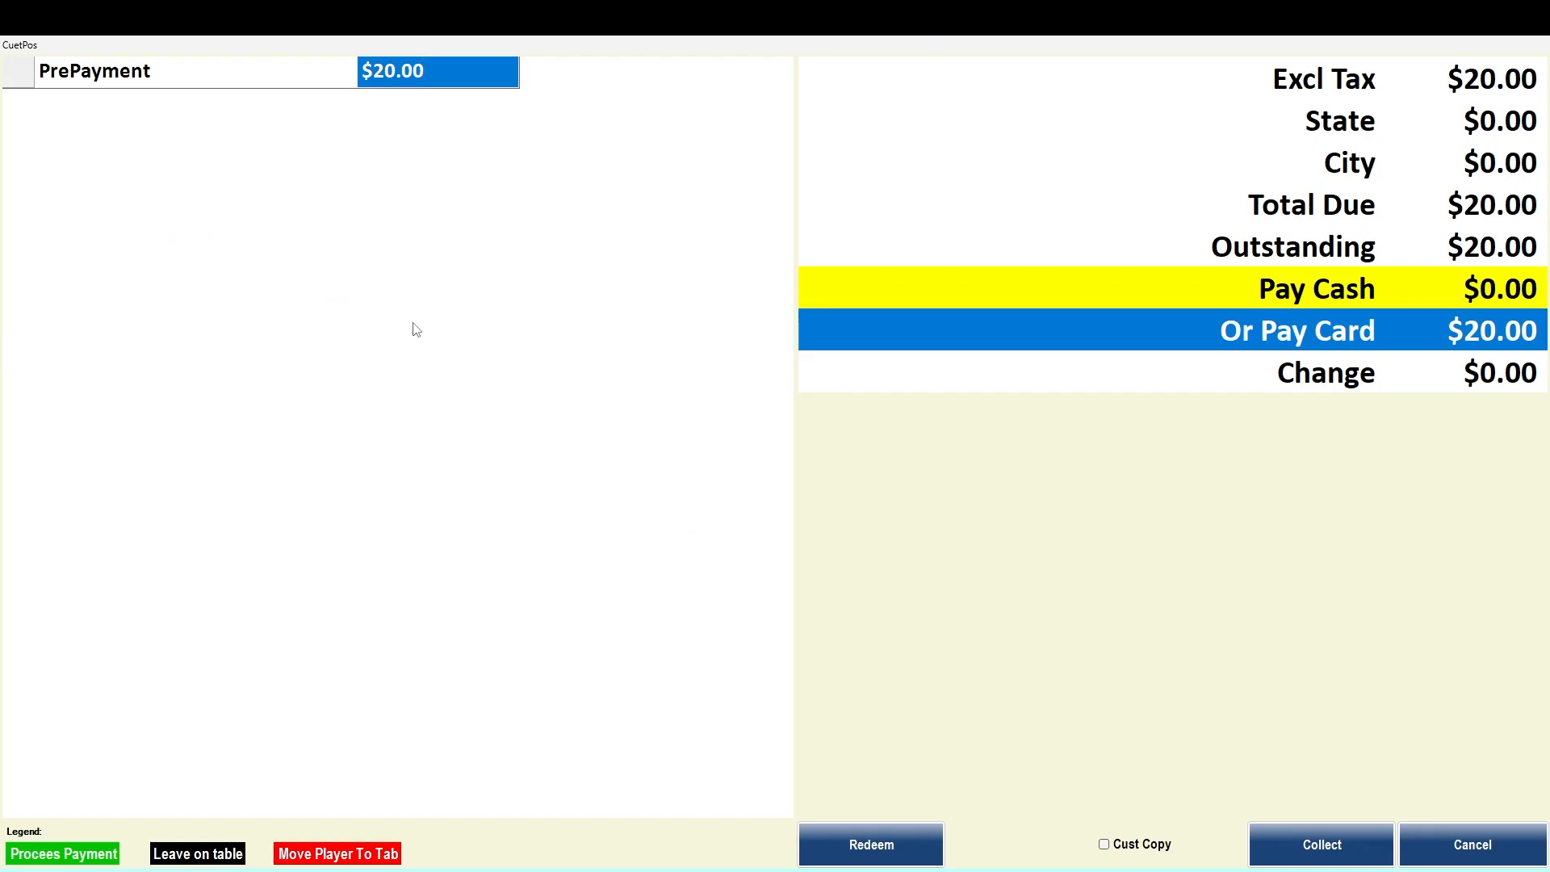
{"action": "left_click", "coordinate": [1321, 845]}
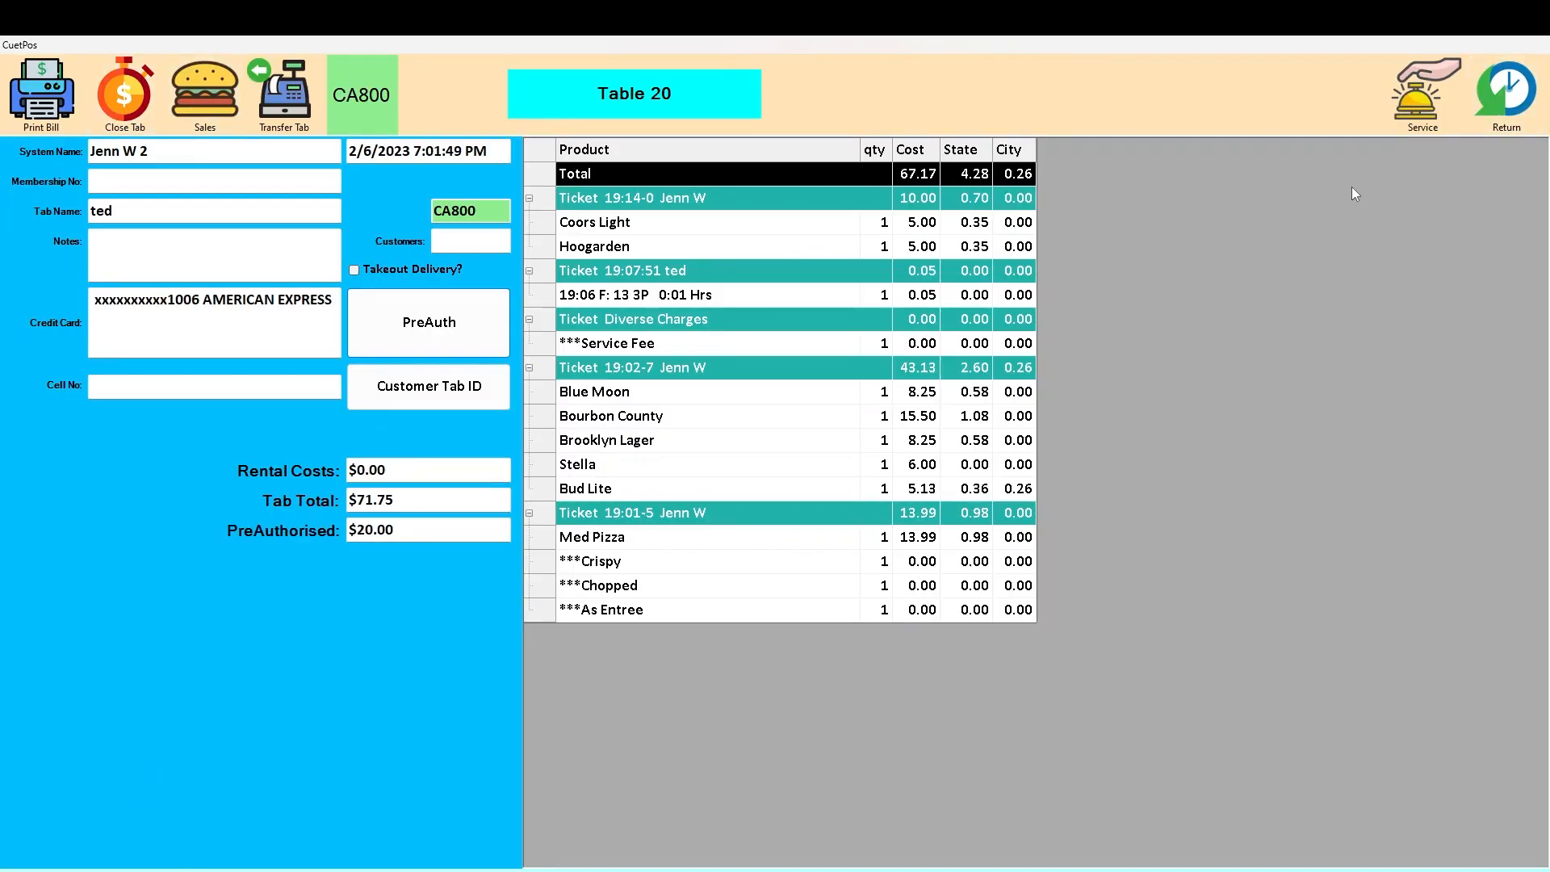
Add a Bud Lite to the preauthorised tab, check the preauthorised amount and return to Table 20.
{"action": "left_click", "coordinate": [203, 118]}
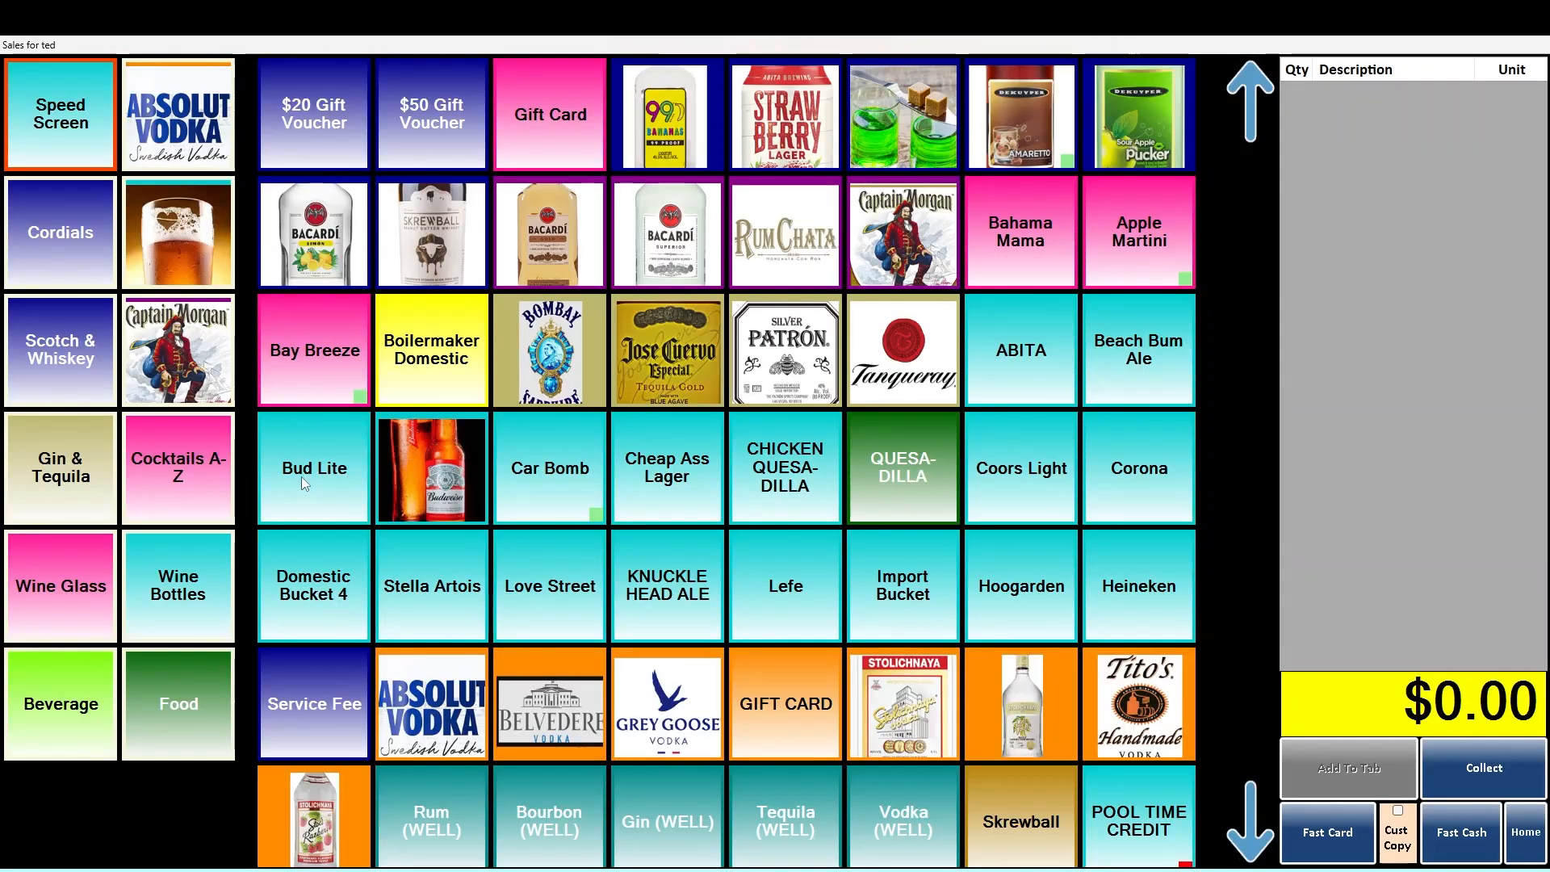
{"action": "left_click", "coordinate": [302, 478]}
{"action": "left_click", "coordinate": [1384, 758]}
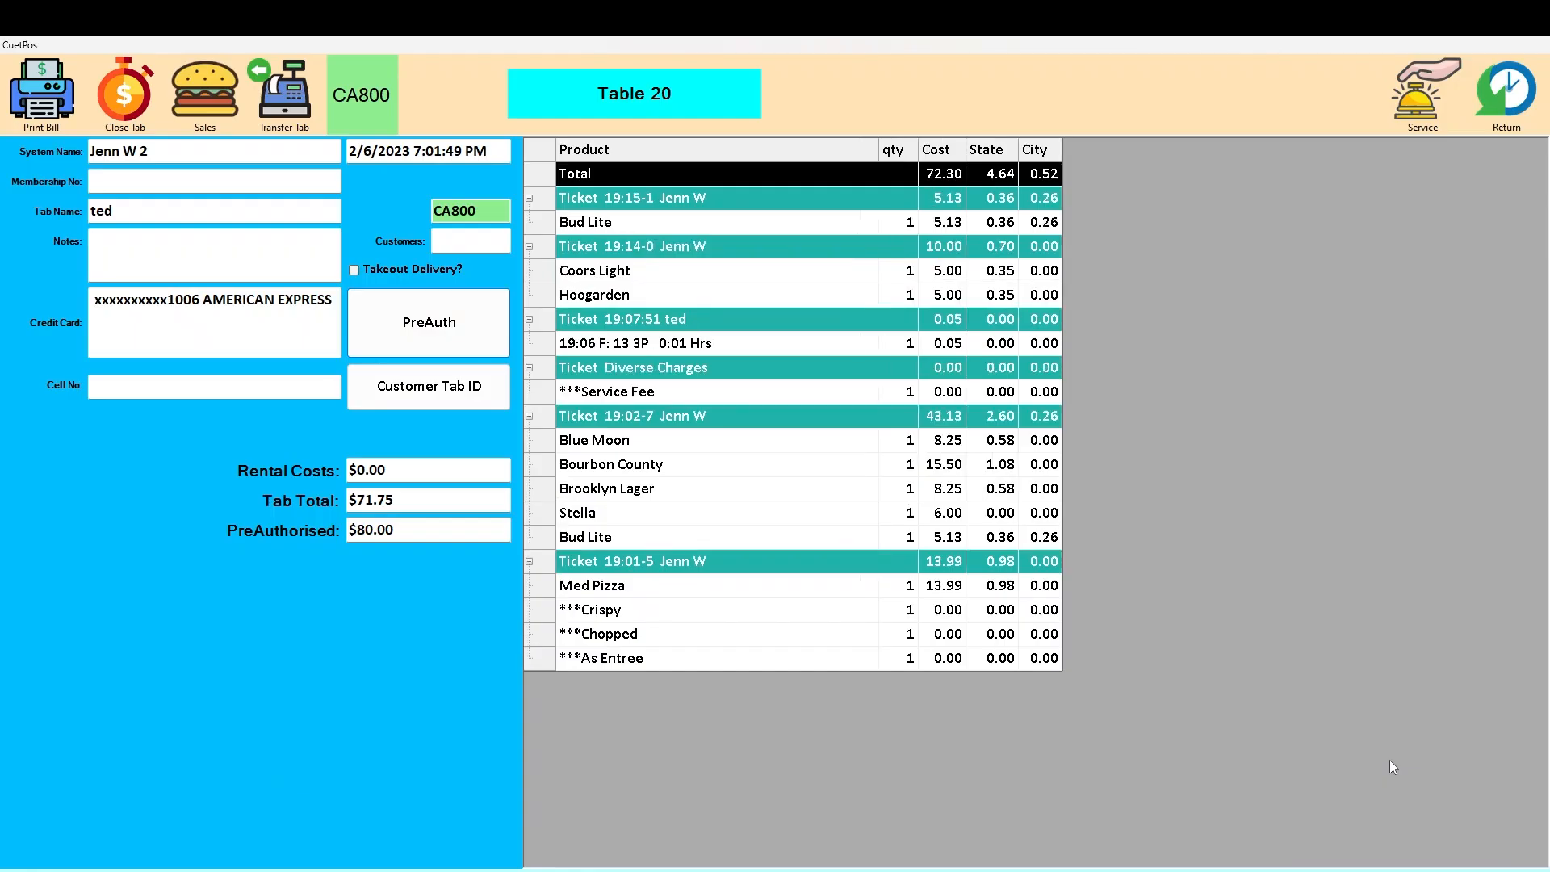
{"action": "left_click", "coordinate": [418, 529]}
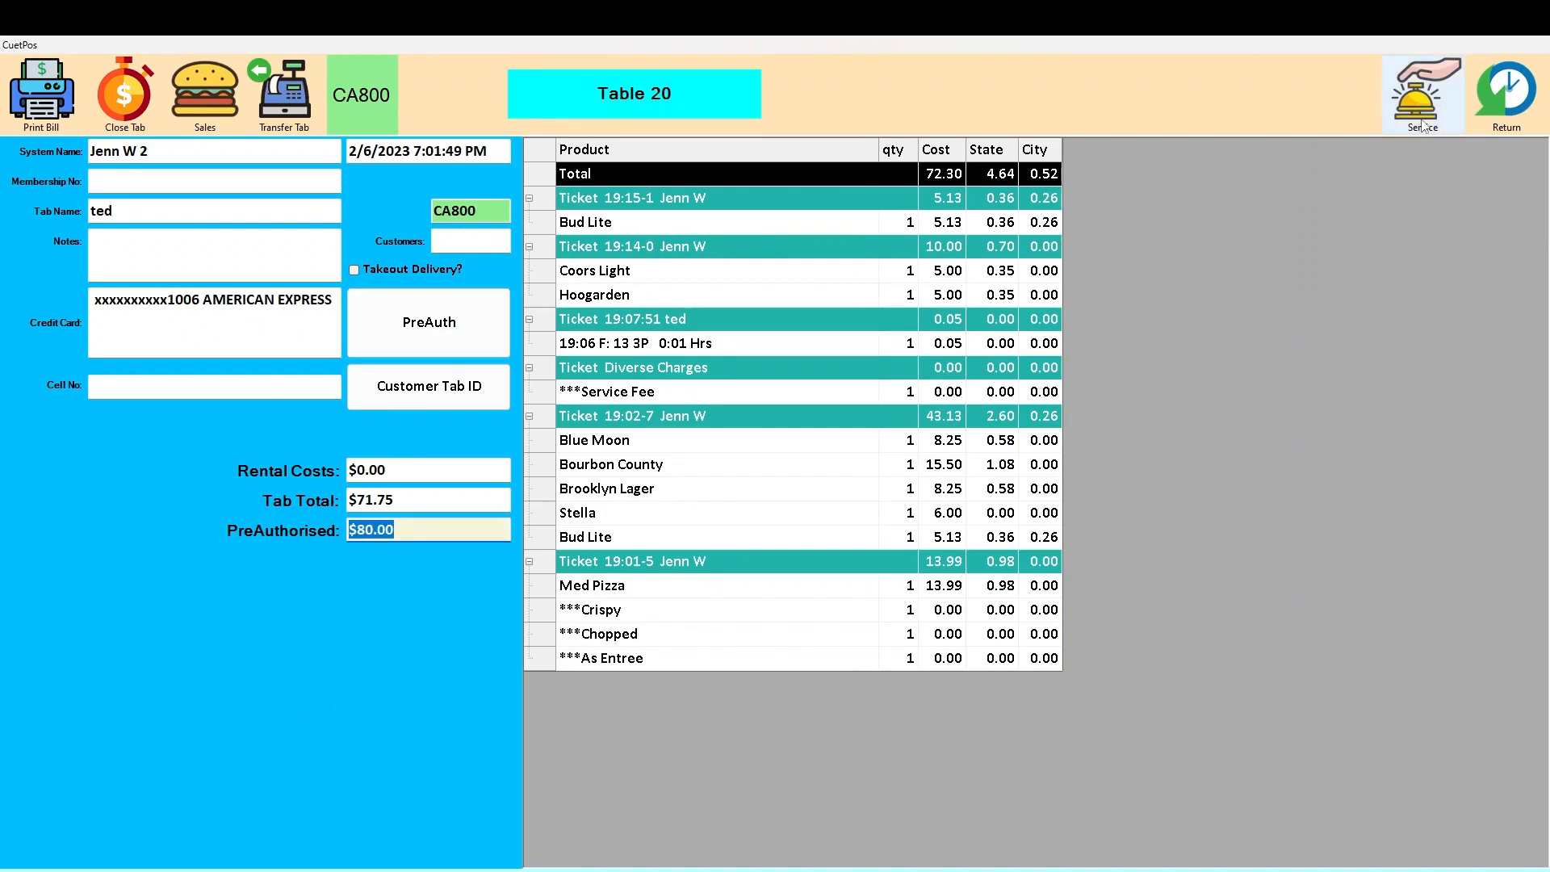
{"action": "left_click", "coordinate": [1516, 99]}
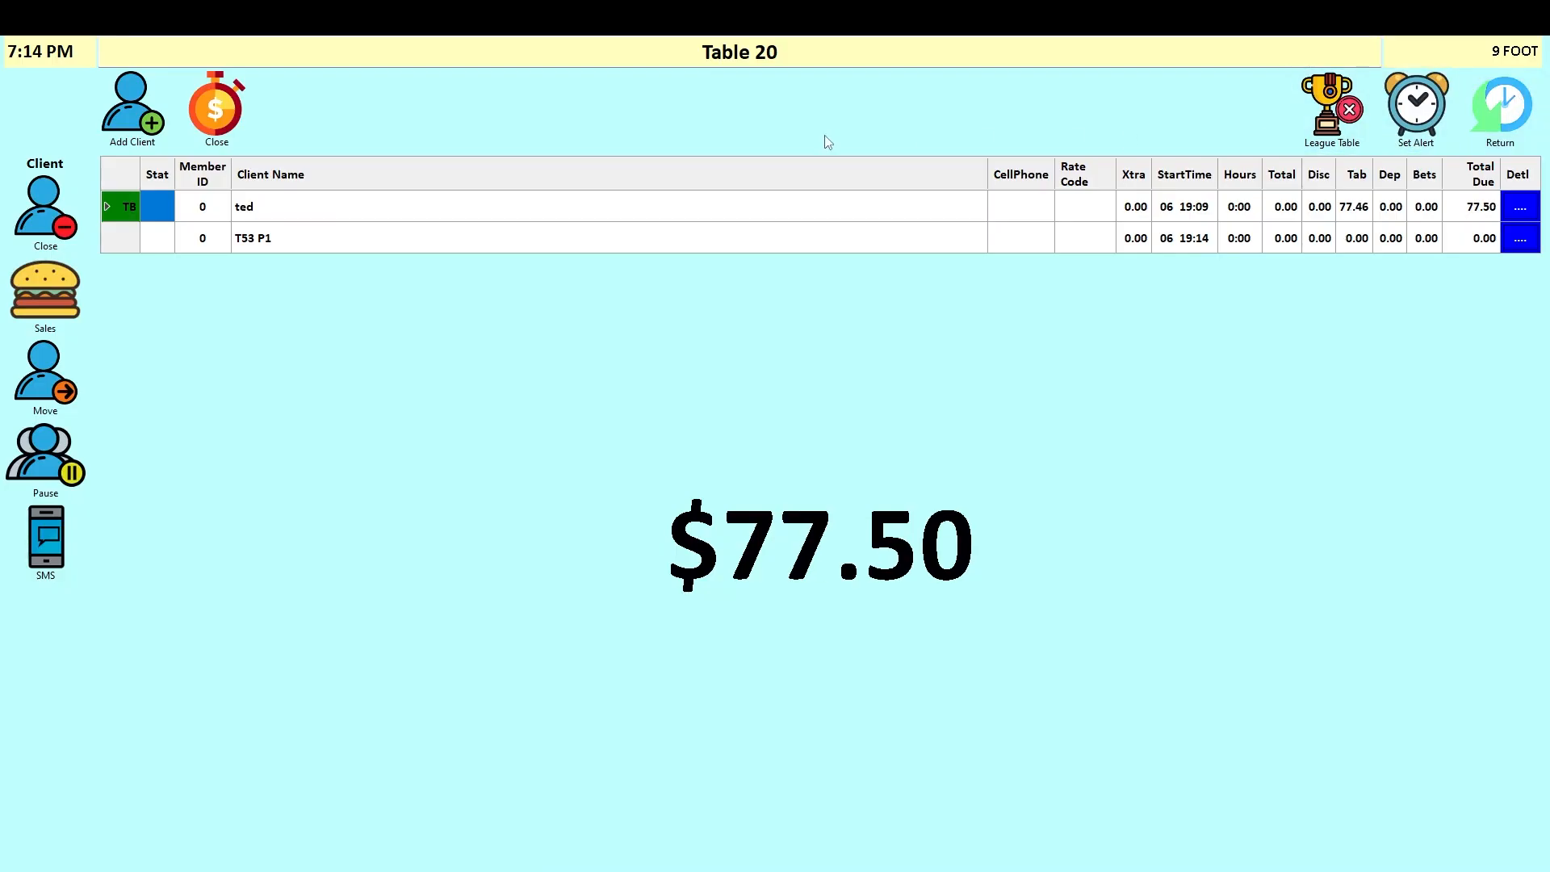
Close Table 20 by charging the full bill to the customer's preauthorised card, and switch to the Sales screen.
{"action": "left_click", "coordinate": [206, 106]}
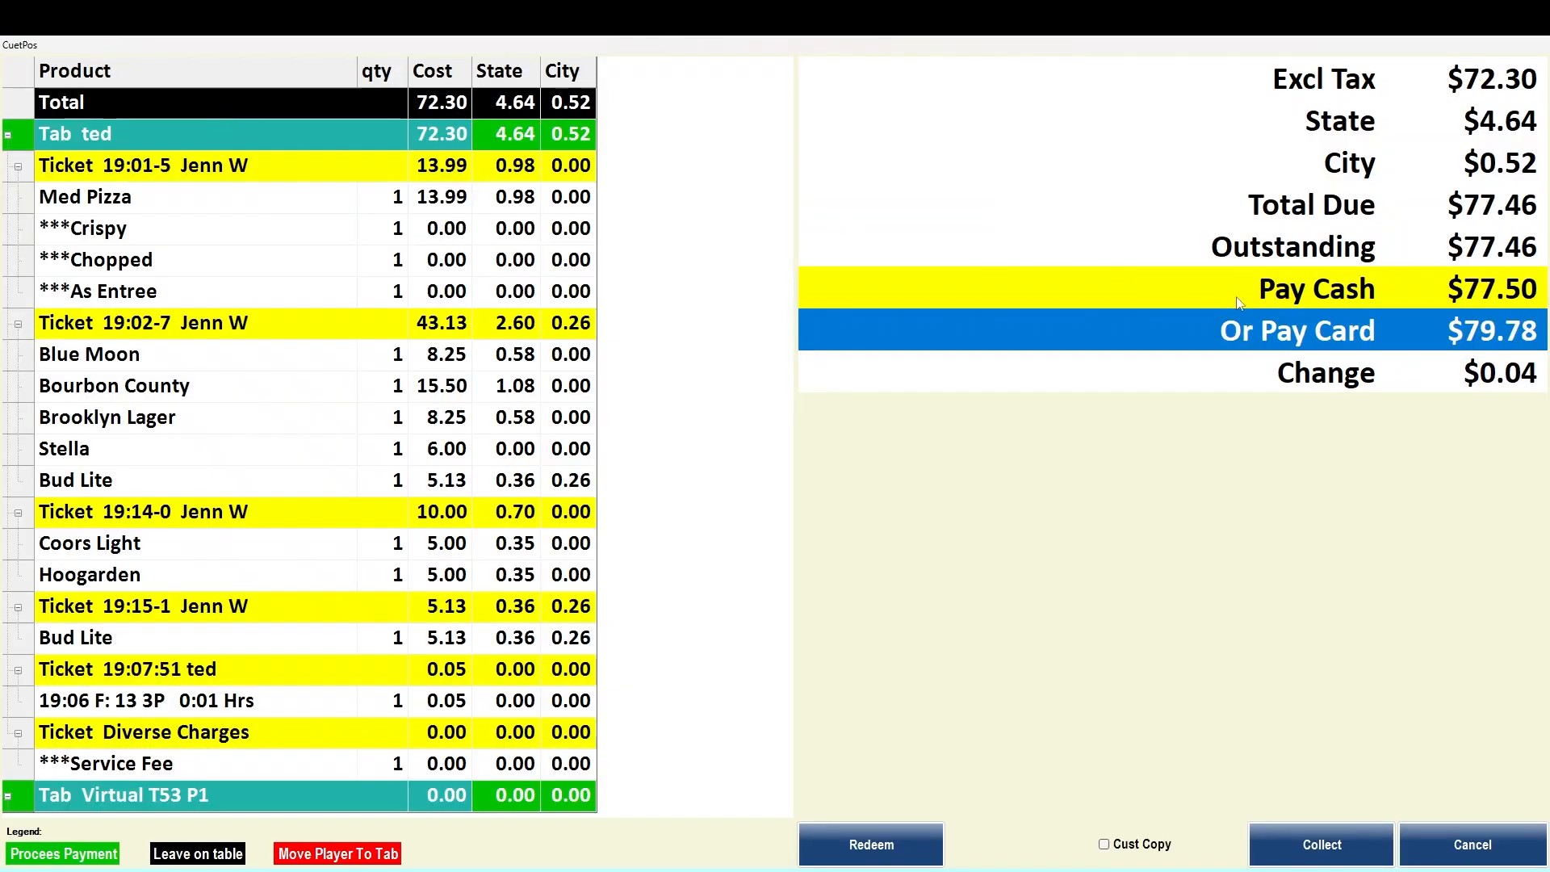
{"action": "left_click", "coordinate": [1305, 841]}
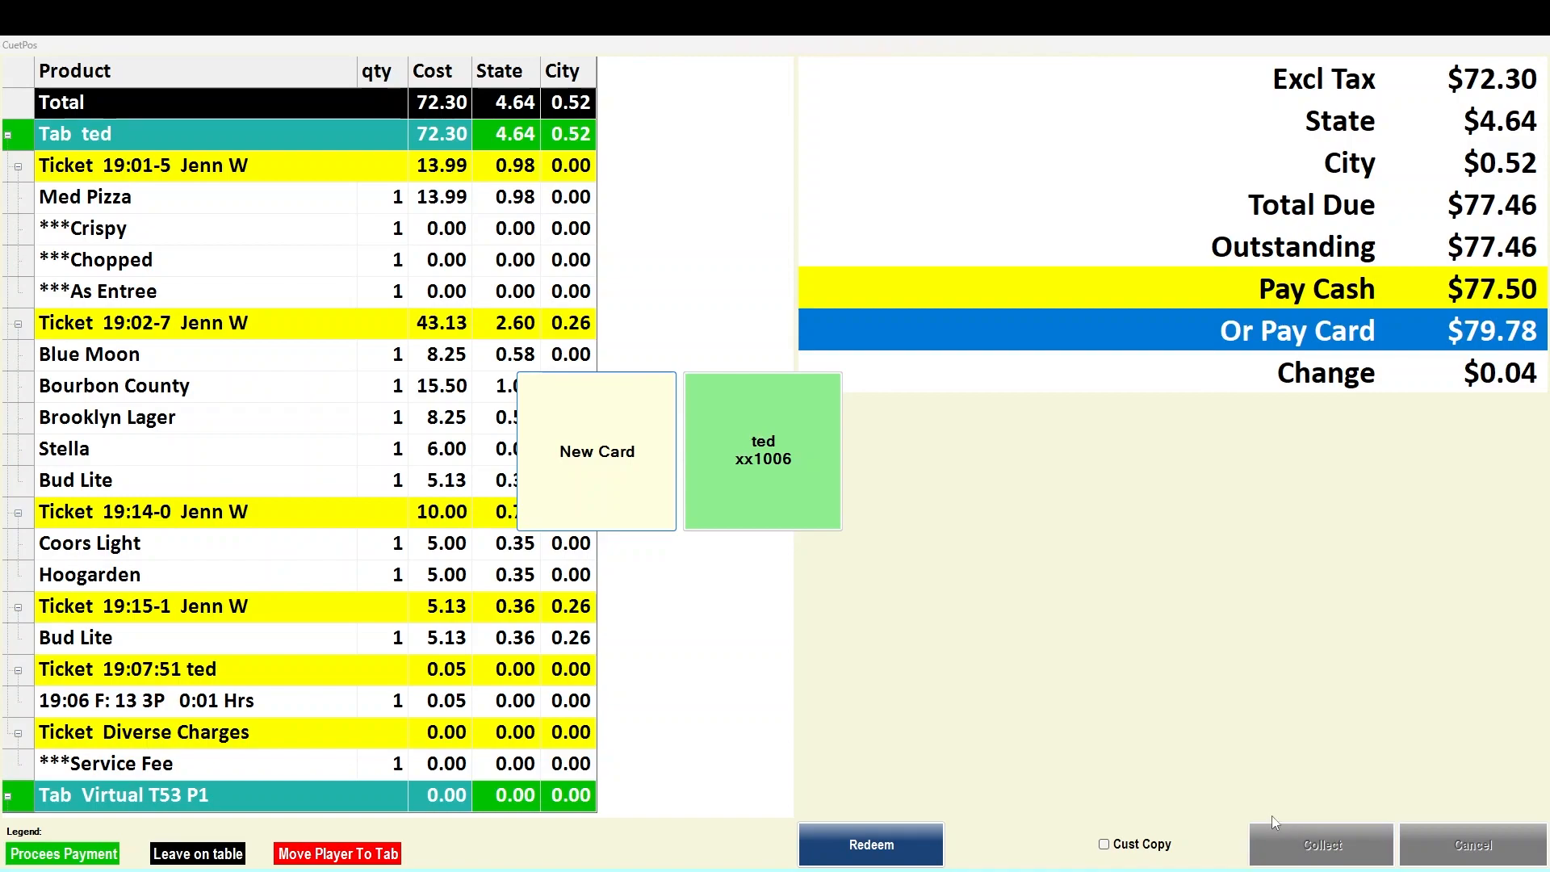
{"action": "left_click", "coordinate": [732, 482]}
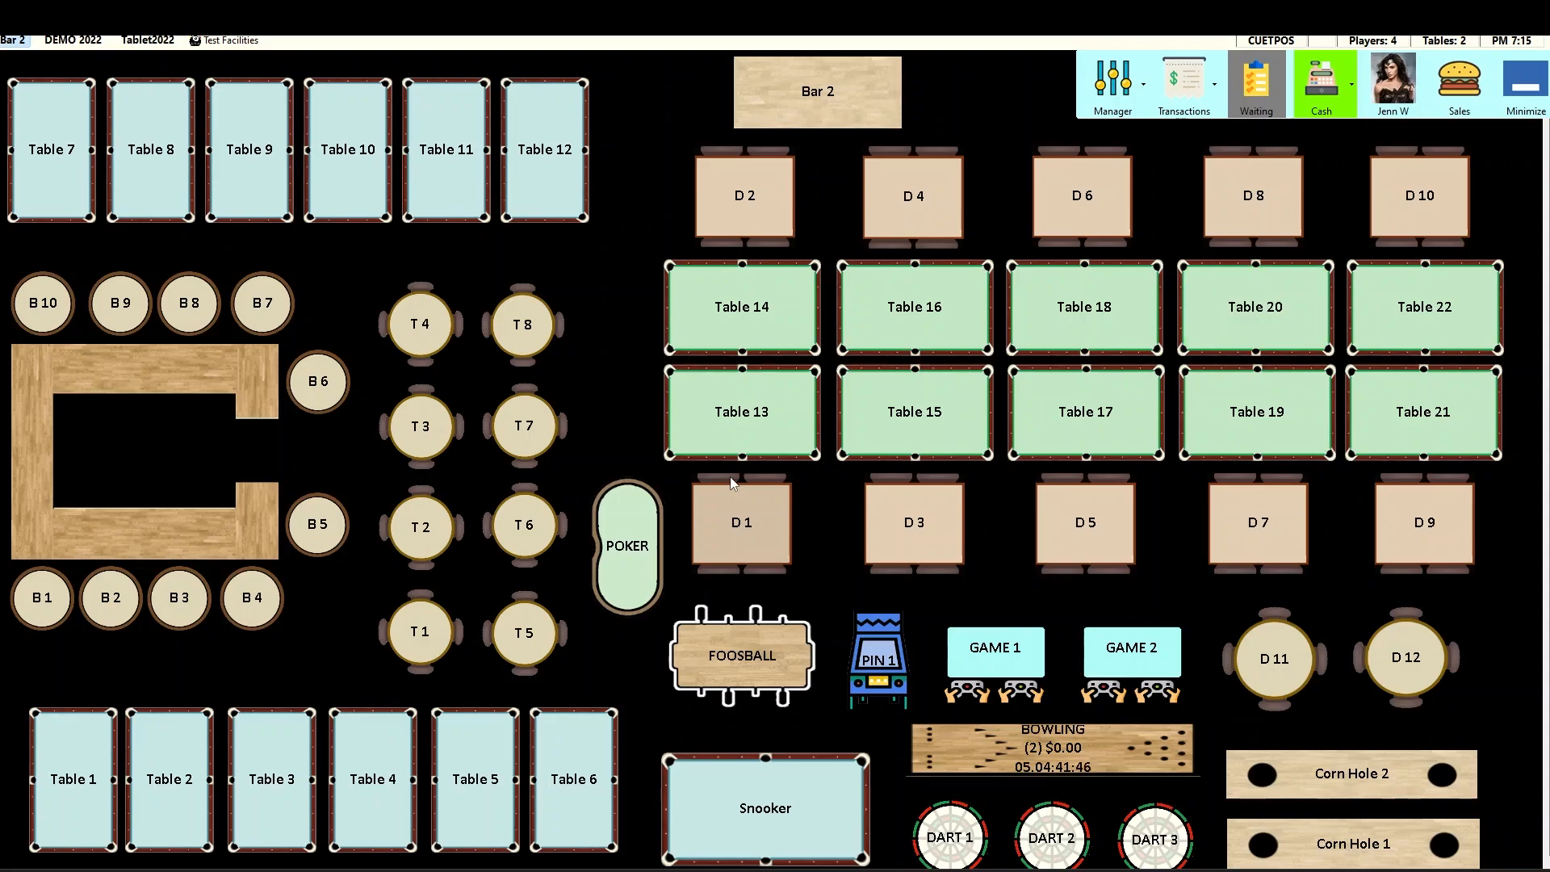
{"action": "left_click", "coordinate": [1445, 94]}
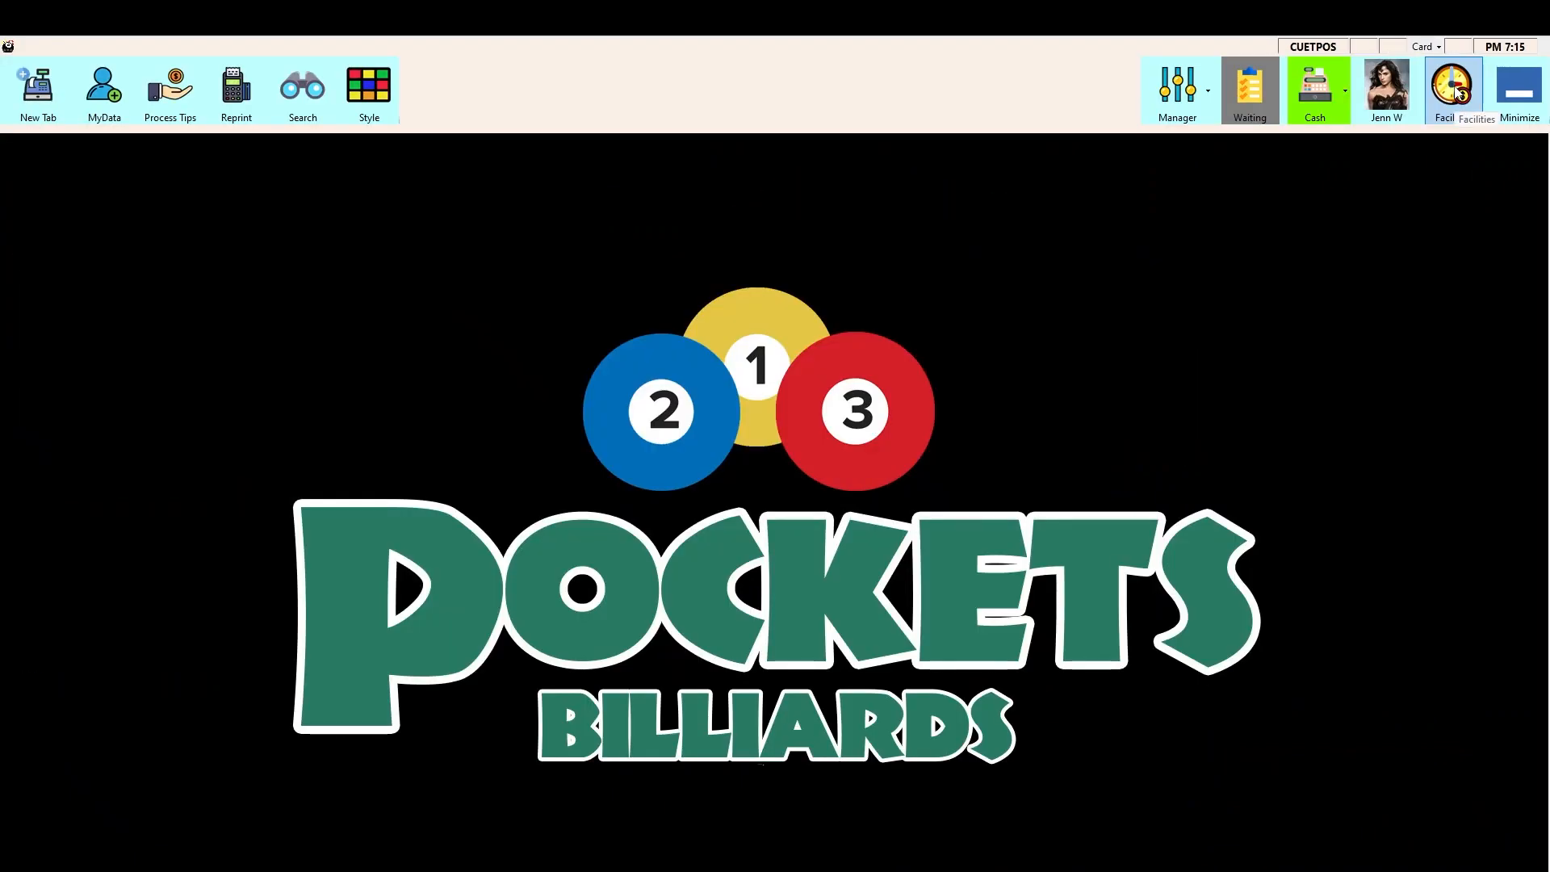